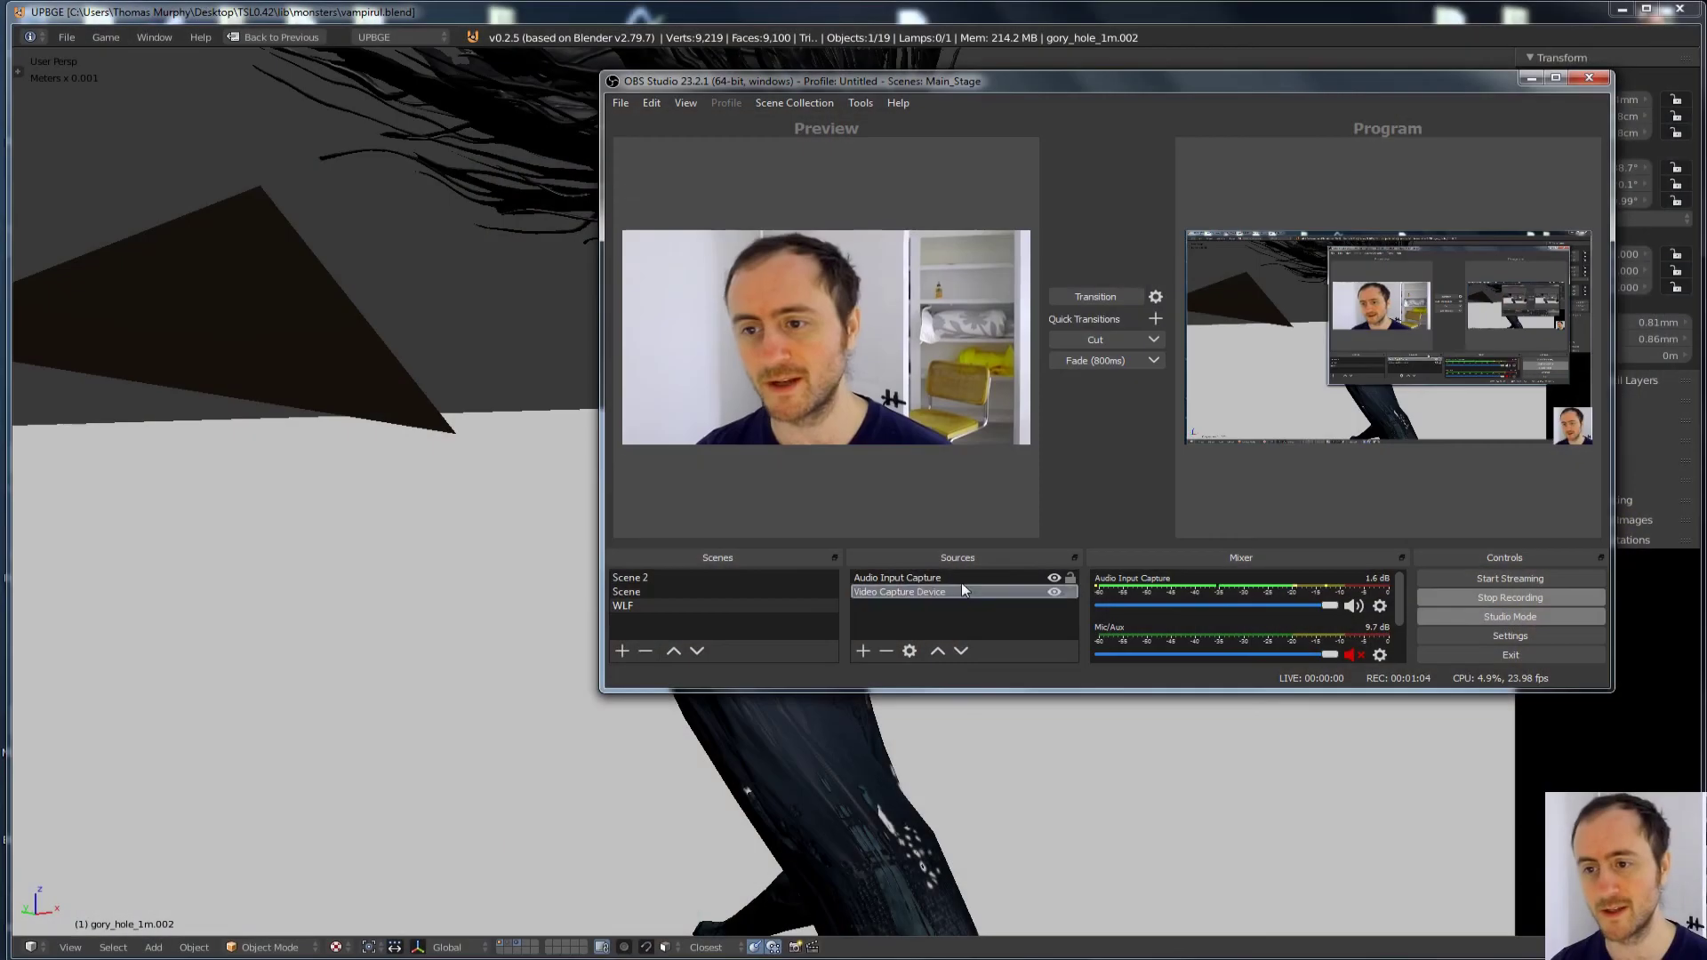
# Step: Switch from OBS Studio to UPBGE and examine the vampire model with the wound decal on its shoulder
pyautogui.click(963, 789)
pyautogui.moveTo(1262, 520); pyautogui.dragTo(1148, 584, button='middle')
pyautogui.scroll(1, 888, 331)
pyautogui.scroll(3, 804, 393)
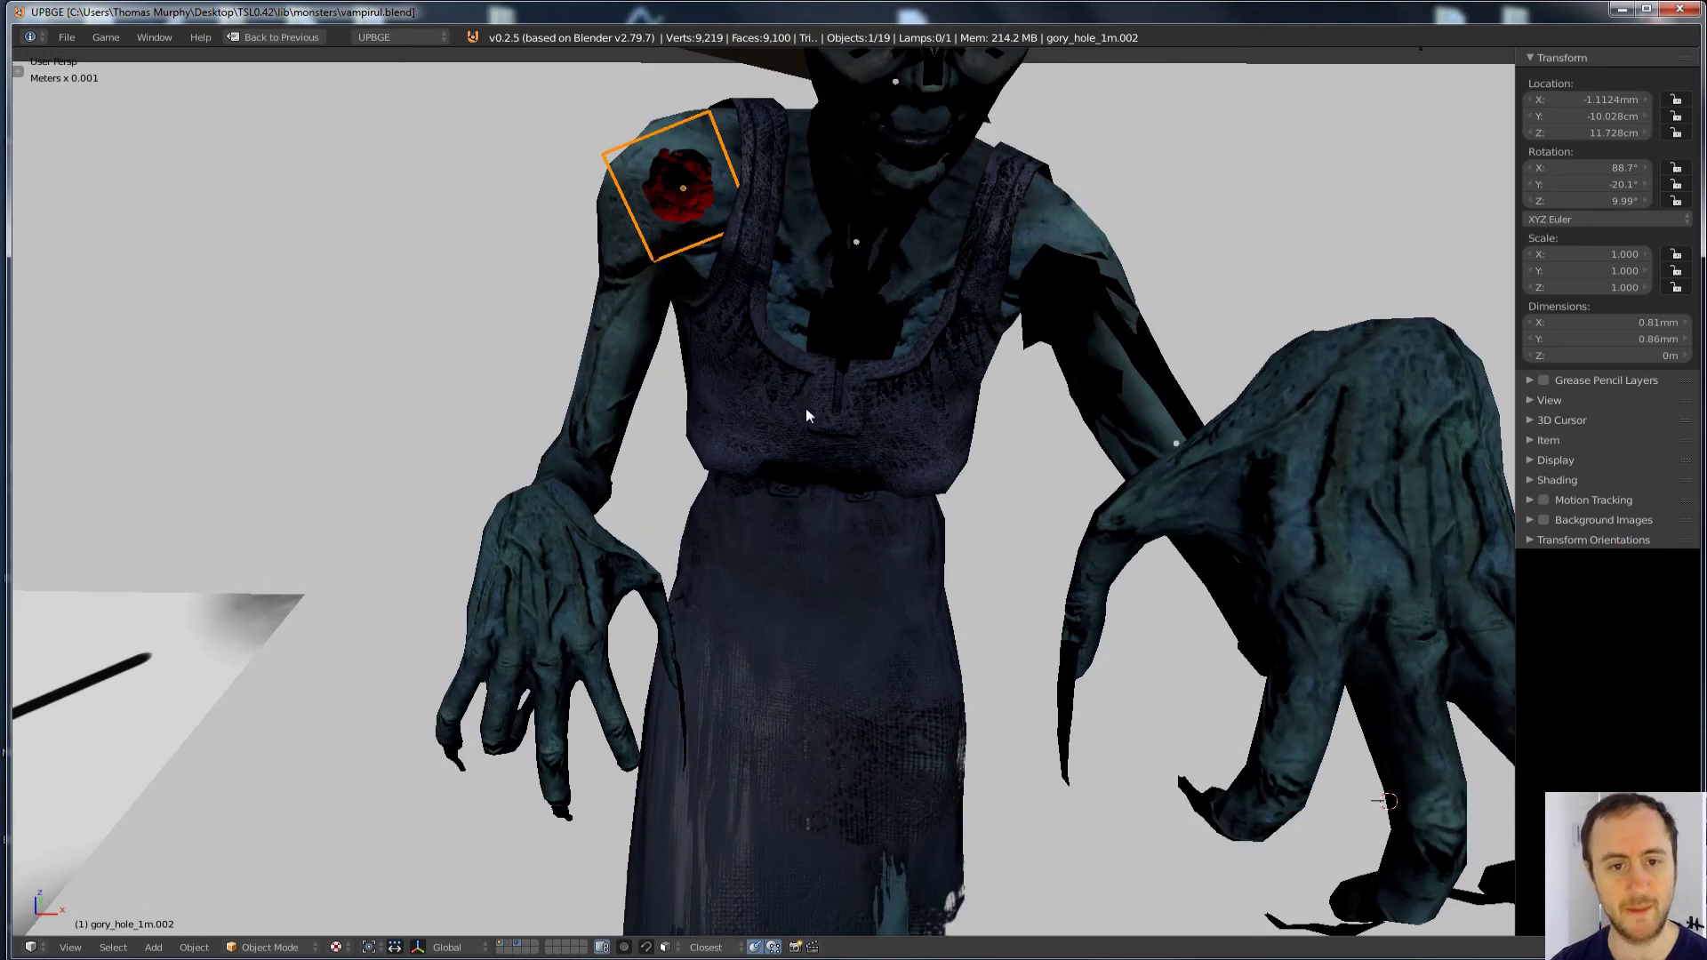
pyautogui.moveTo(811, 450); pyautogui.dragTo(1040, 418, button='middle')
pyautogui.scroll(-5, 834, 414)
pyautogui.scroll(2, 1040, 418)
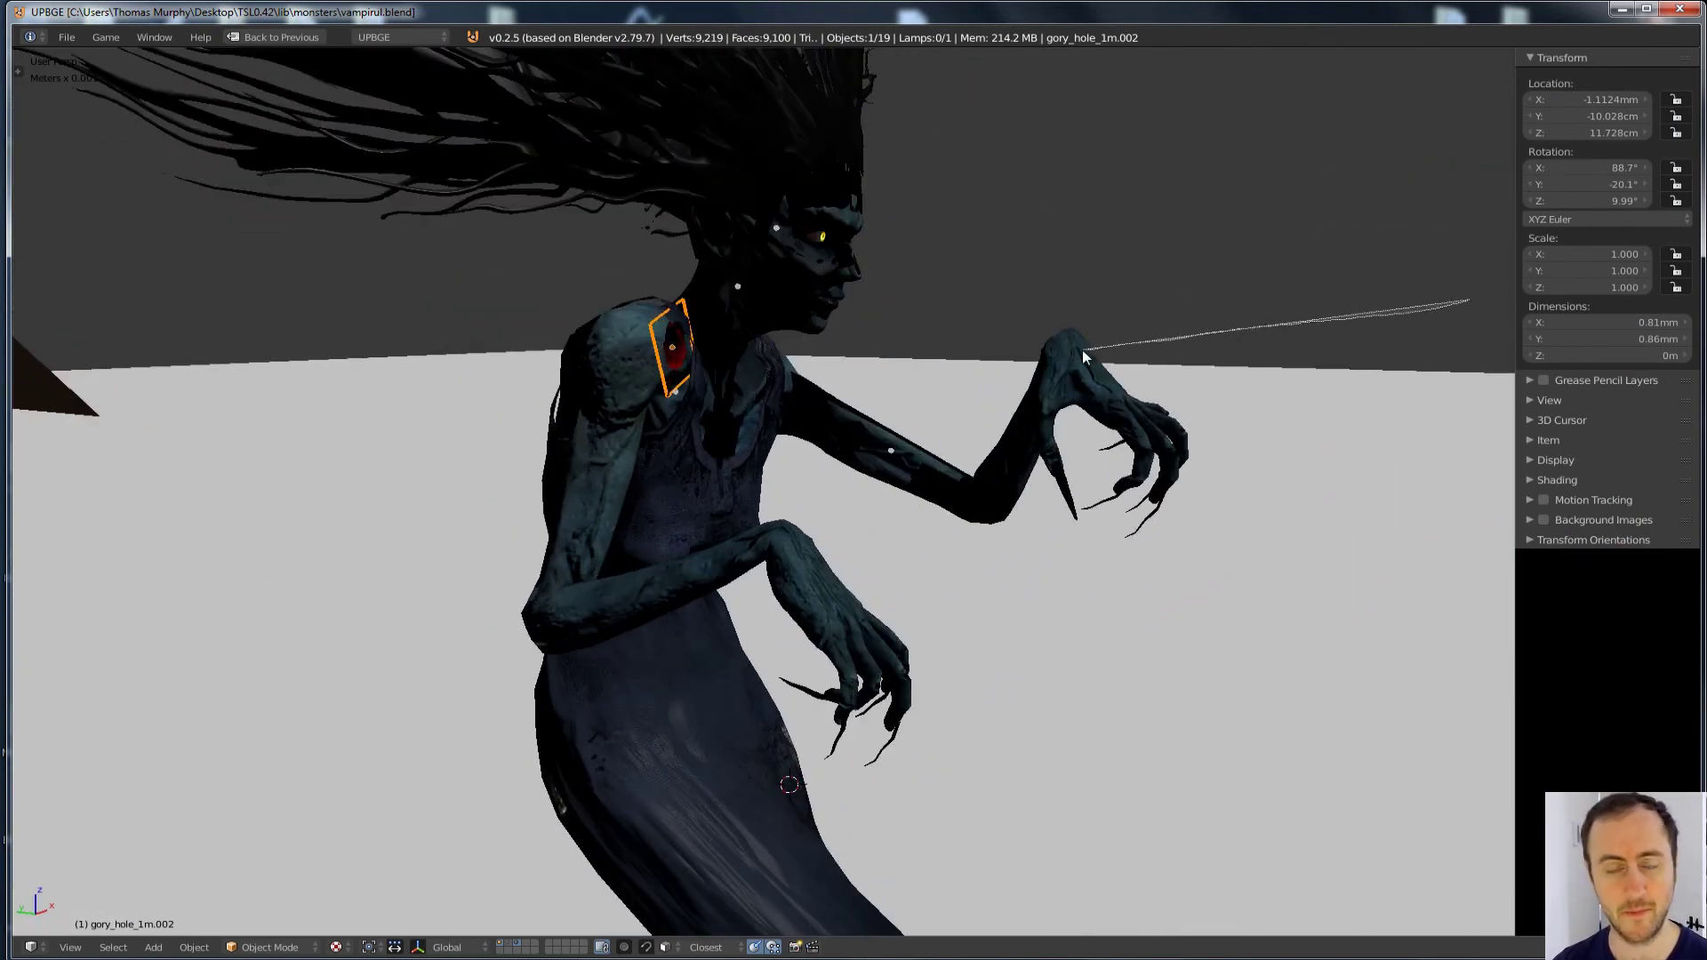
pyautogui.keyDown('ctrl'); pyautogui.moveTo(1081, 349); pyautogui.dragTo(1081, 349); pyautogui.keyUp('ctrl')
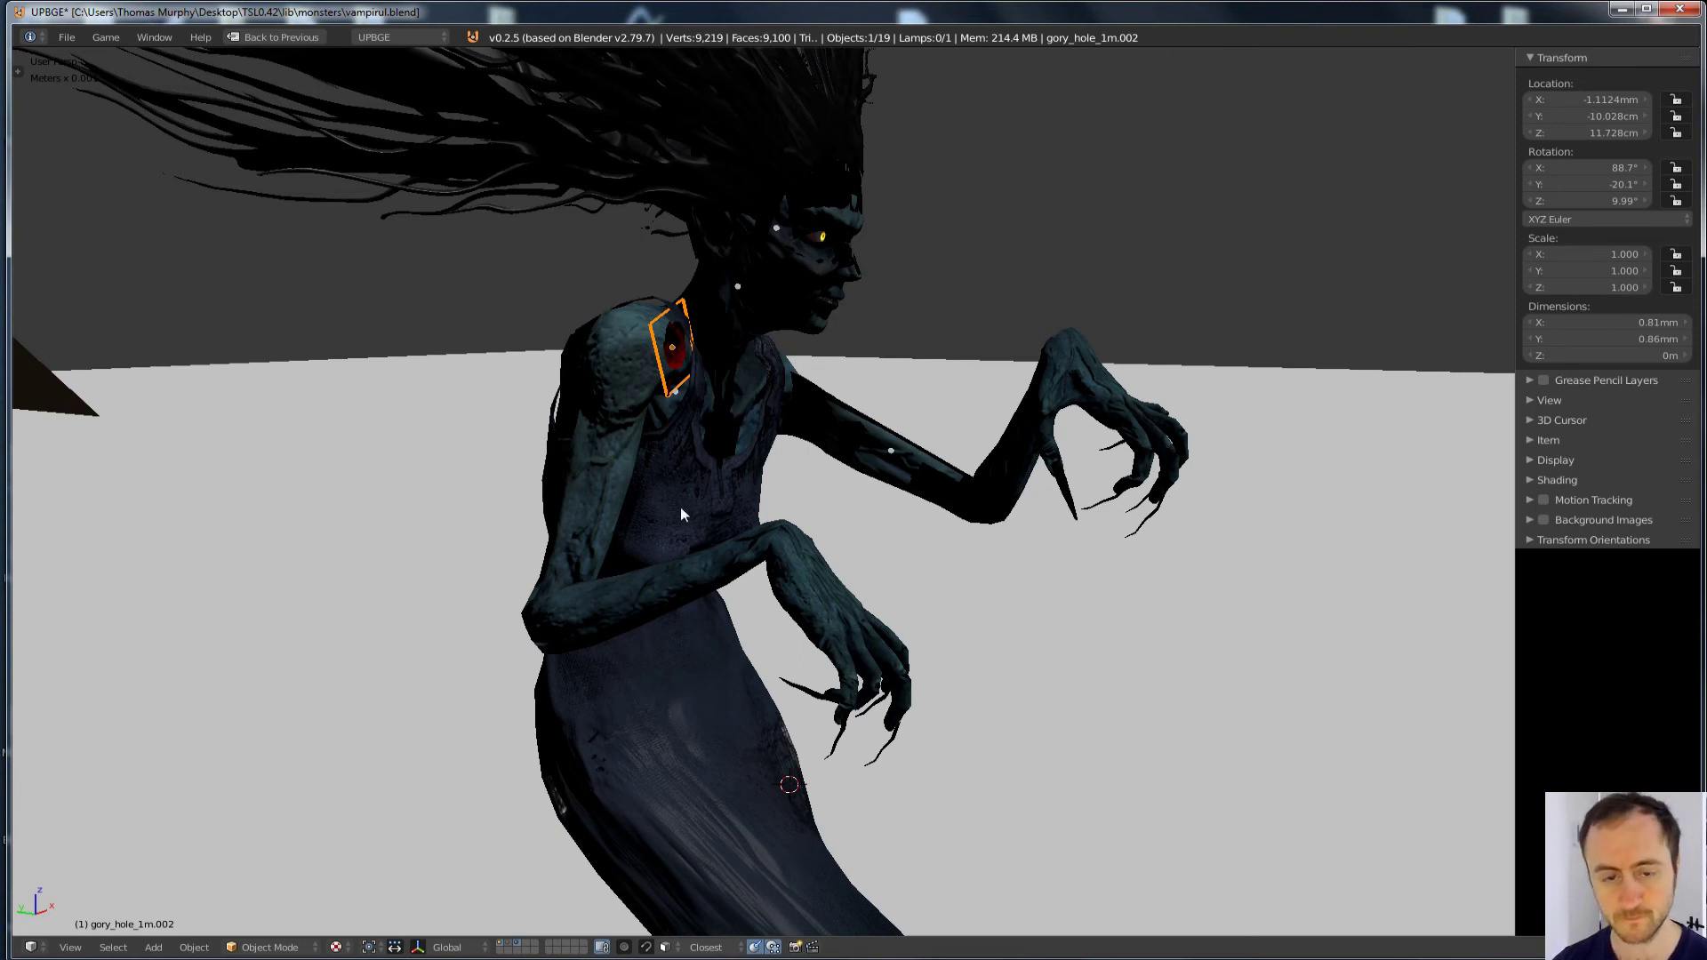
# Step: Move the wound decal from the shoulder onto the back of the model's raised hand, snapping it to the surface
pyautogui.moveTo(723, 375); pyautogui.dragTo(620, 370, button='middle')
pyautogui.scroll(4, 697, 456)
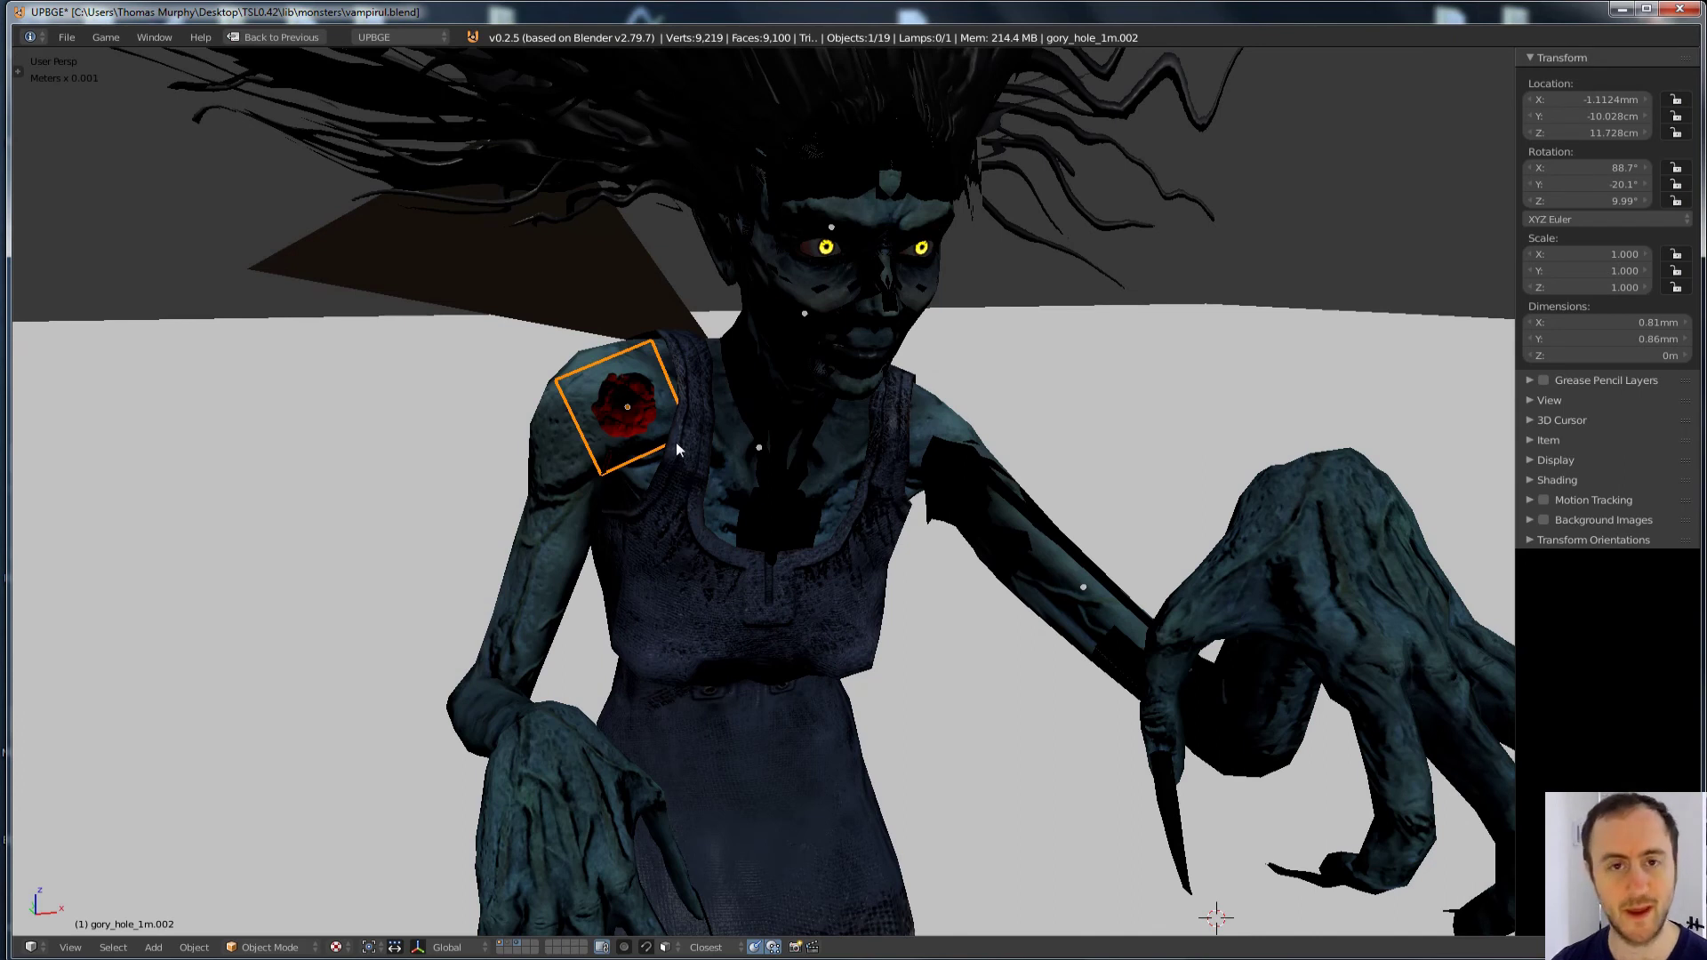
pyautogui.press('g')
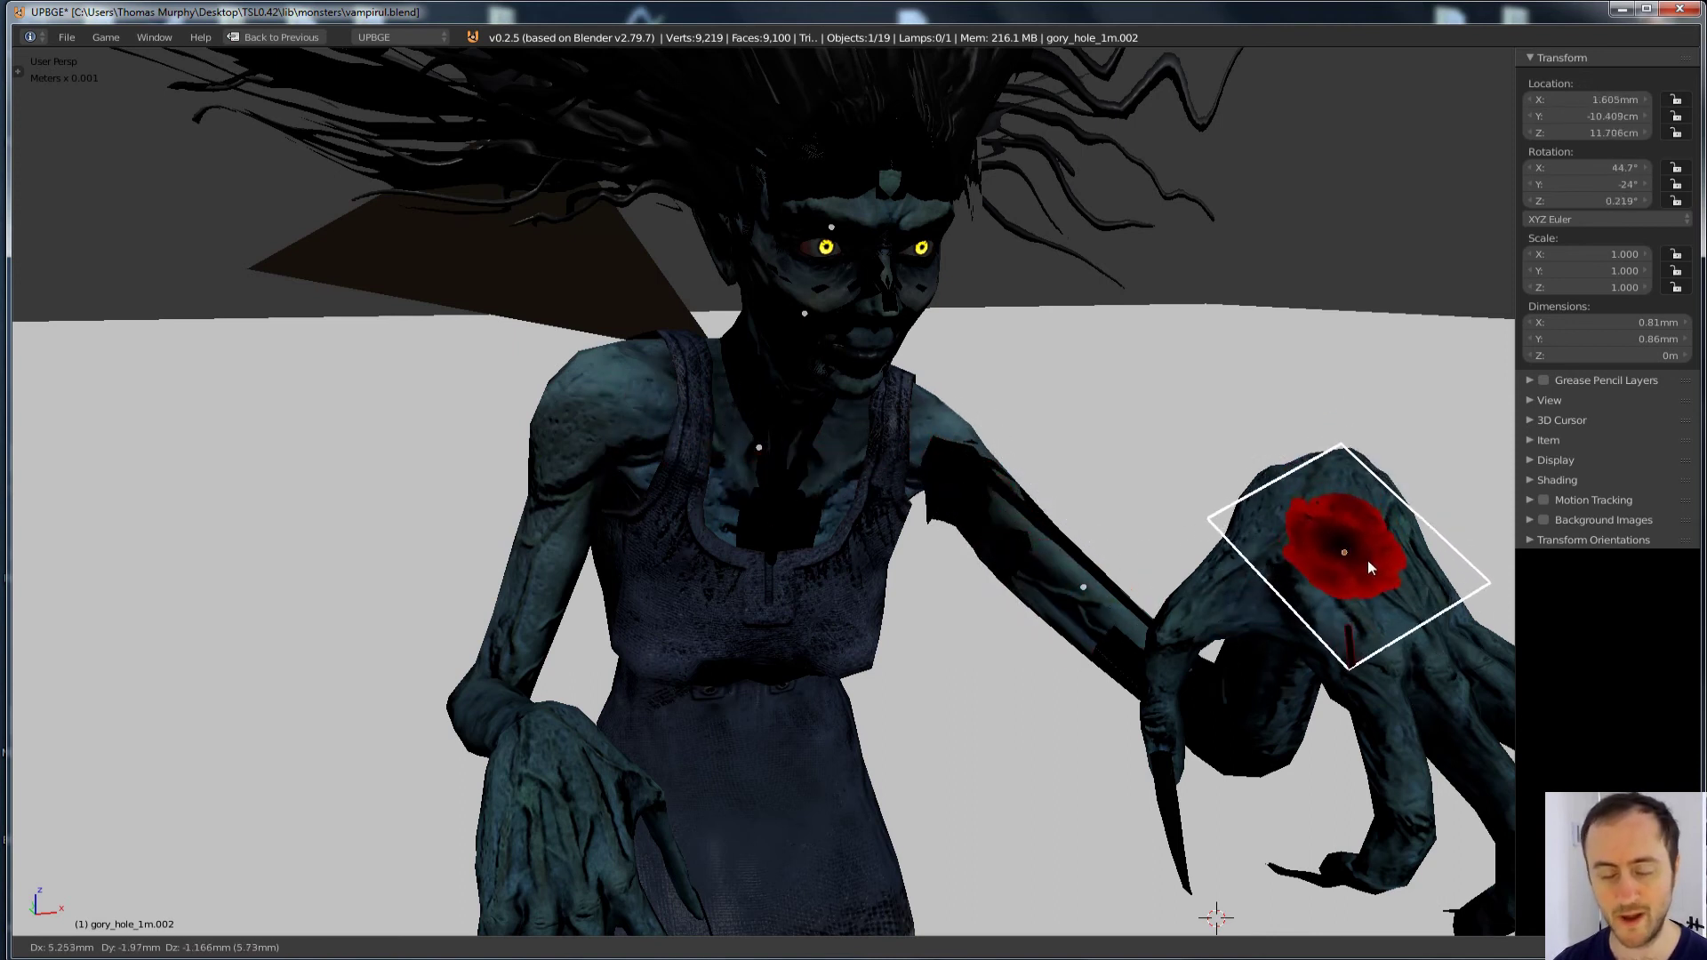
pyautogui.click(1342, 556)
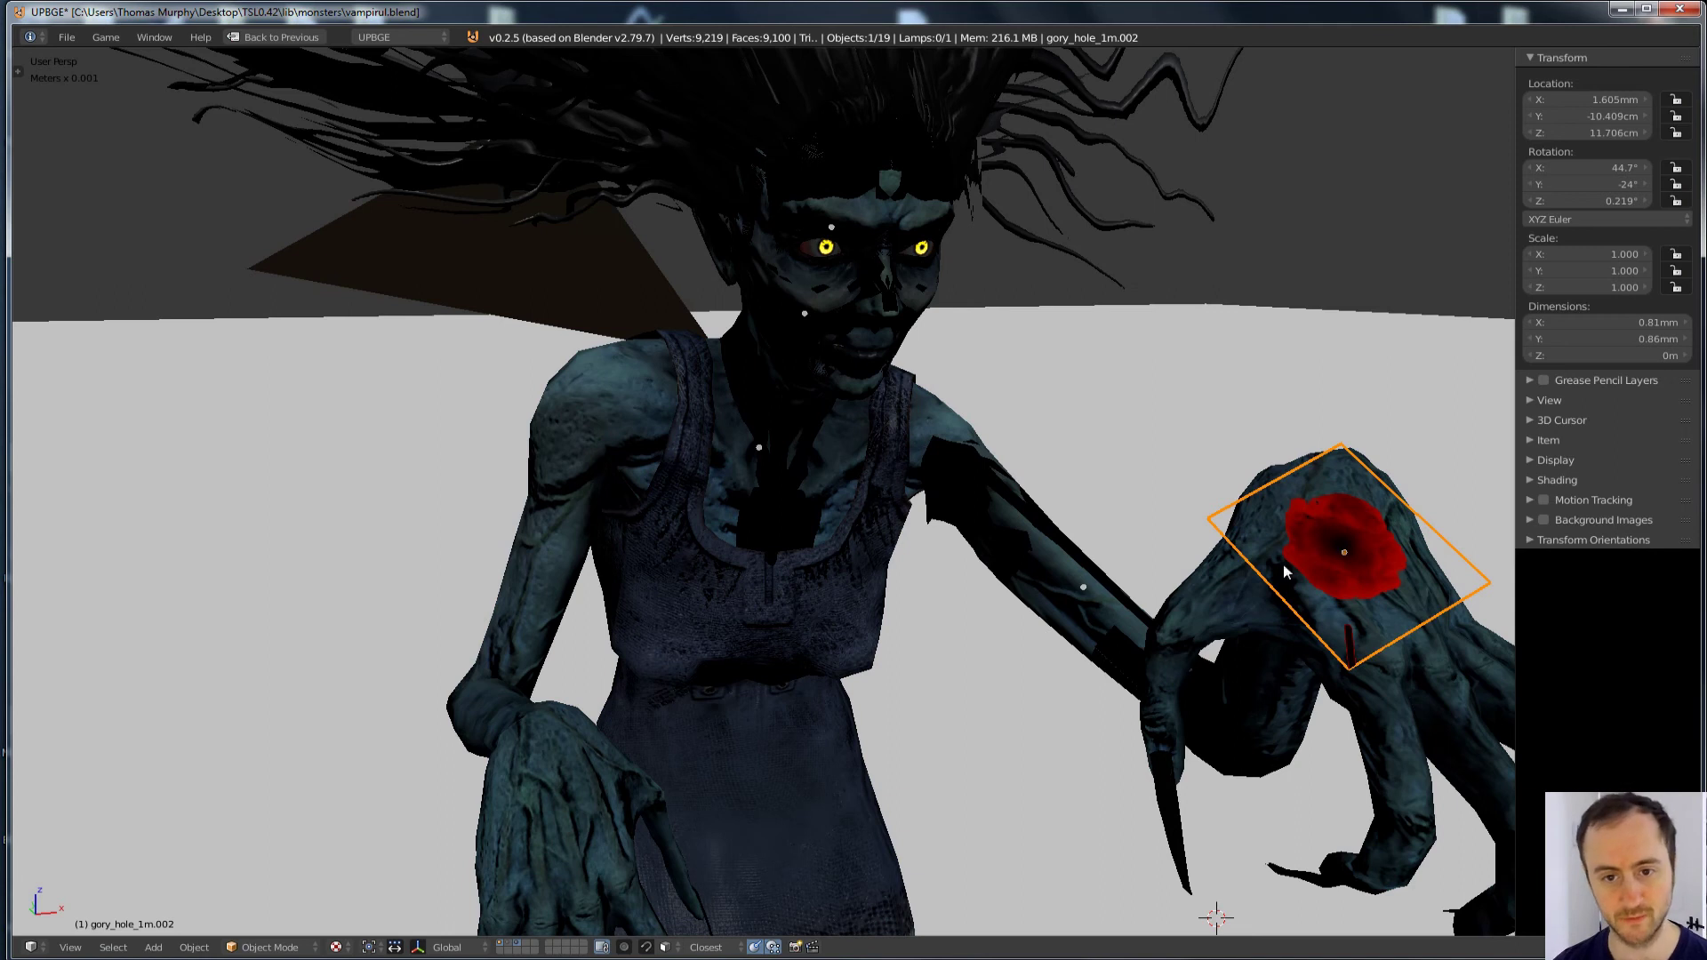
# Step: Select the vampire body, restore the full screen layout, and show the Game Settings of its MAT_vampirul material
pyautogui.moveTo(1278, 557); pyautogui.dragTo(951, 584, button='middle')
pyautogui.rightClick(951, 585)
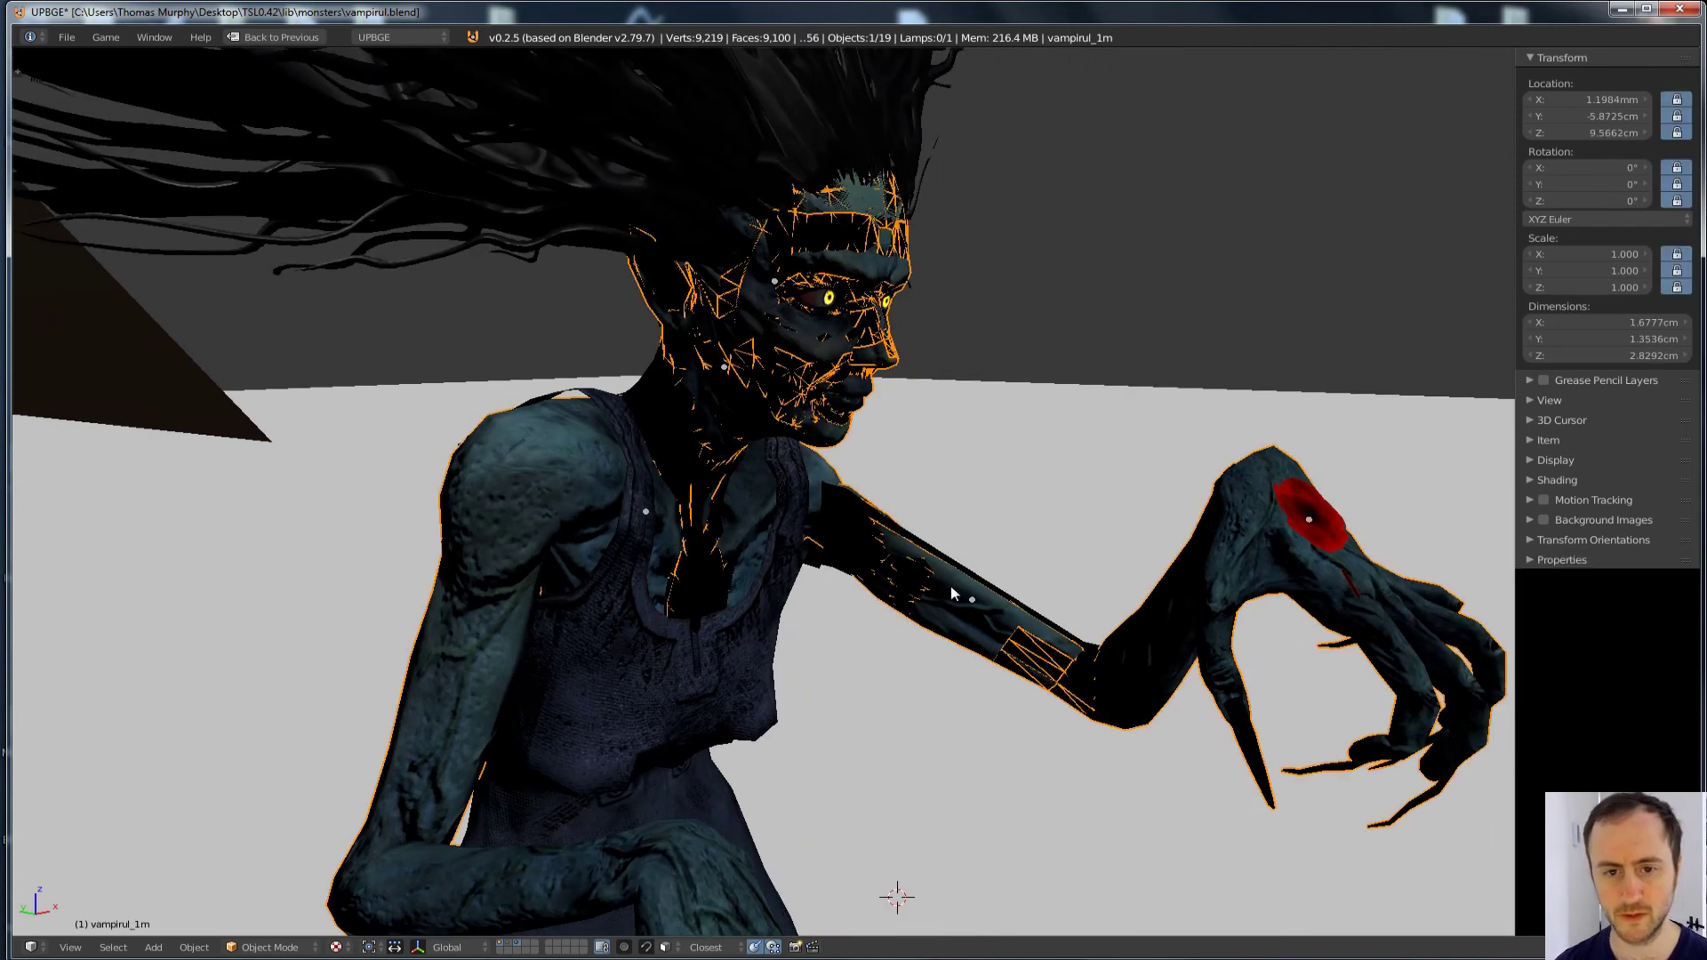
pyautogui.hotkey('ctrl', 'Up')
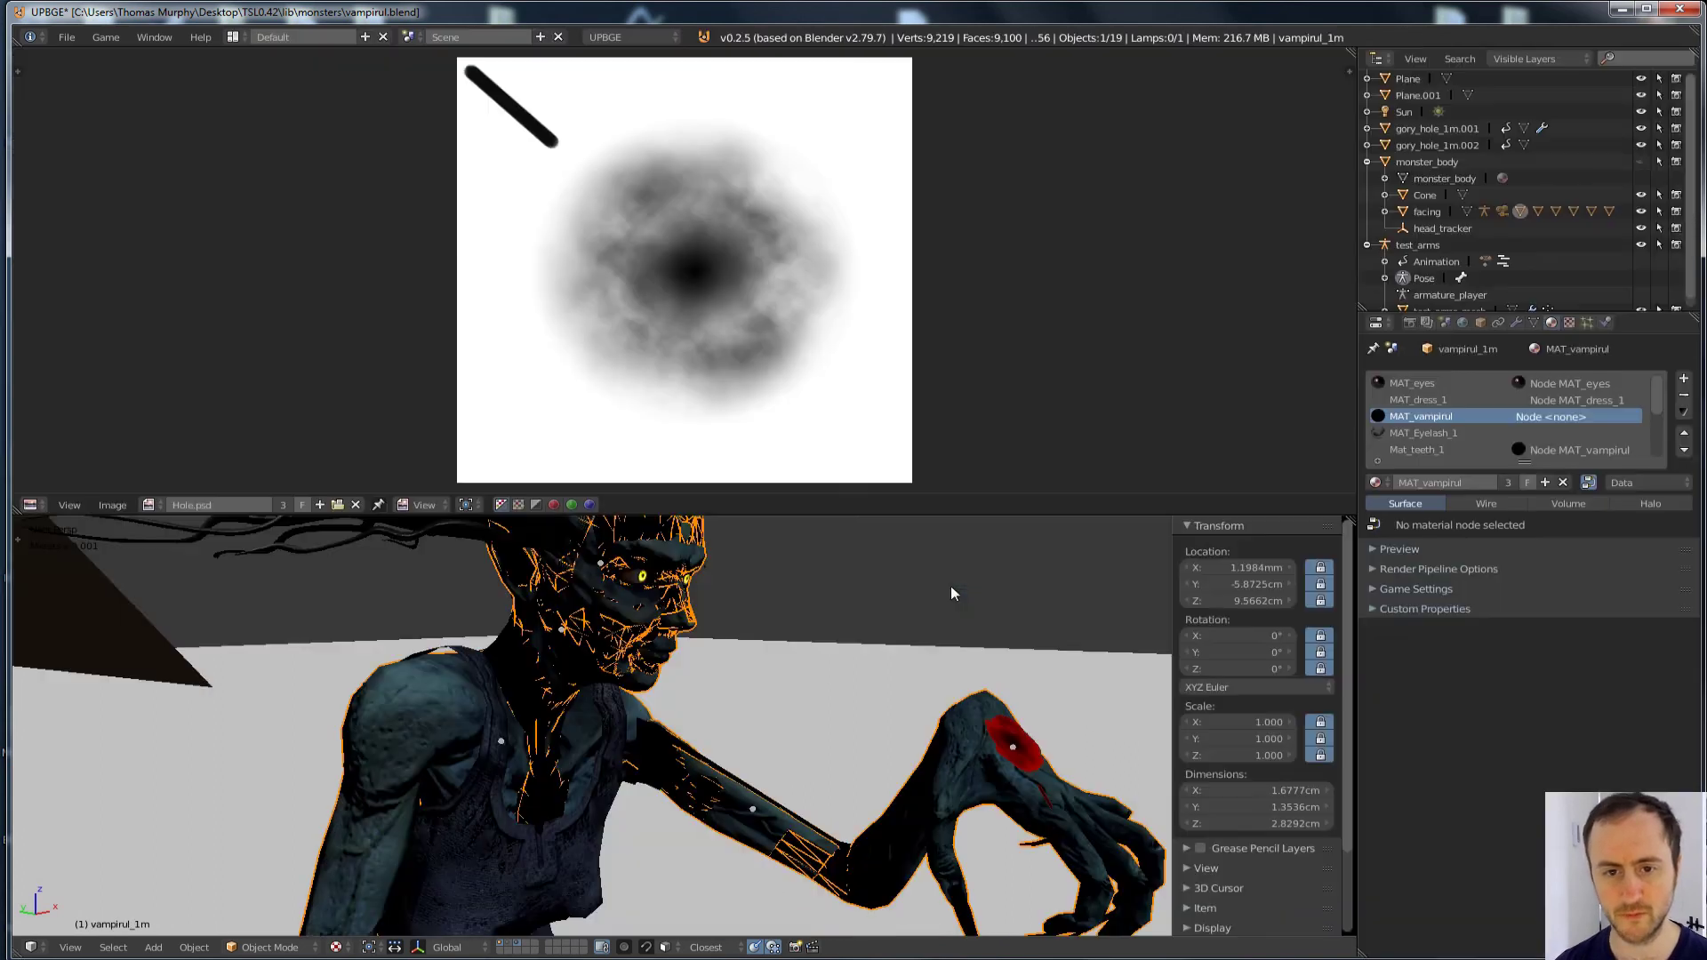
pyautogui.click(1376, 589)
pyautogui.scroll(1, 869, 734)
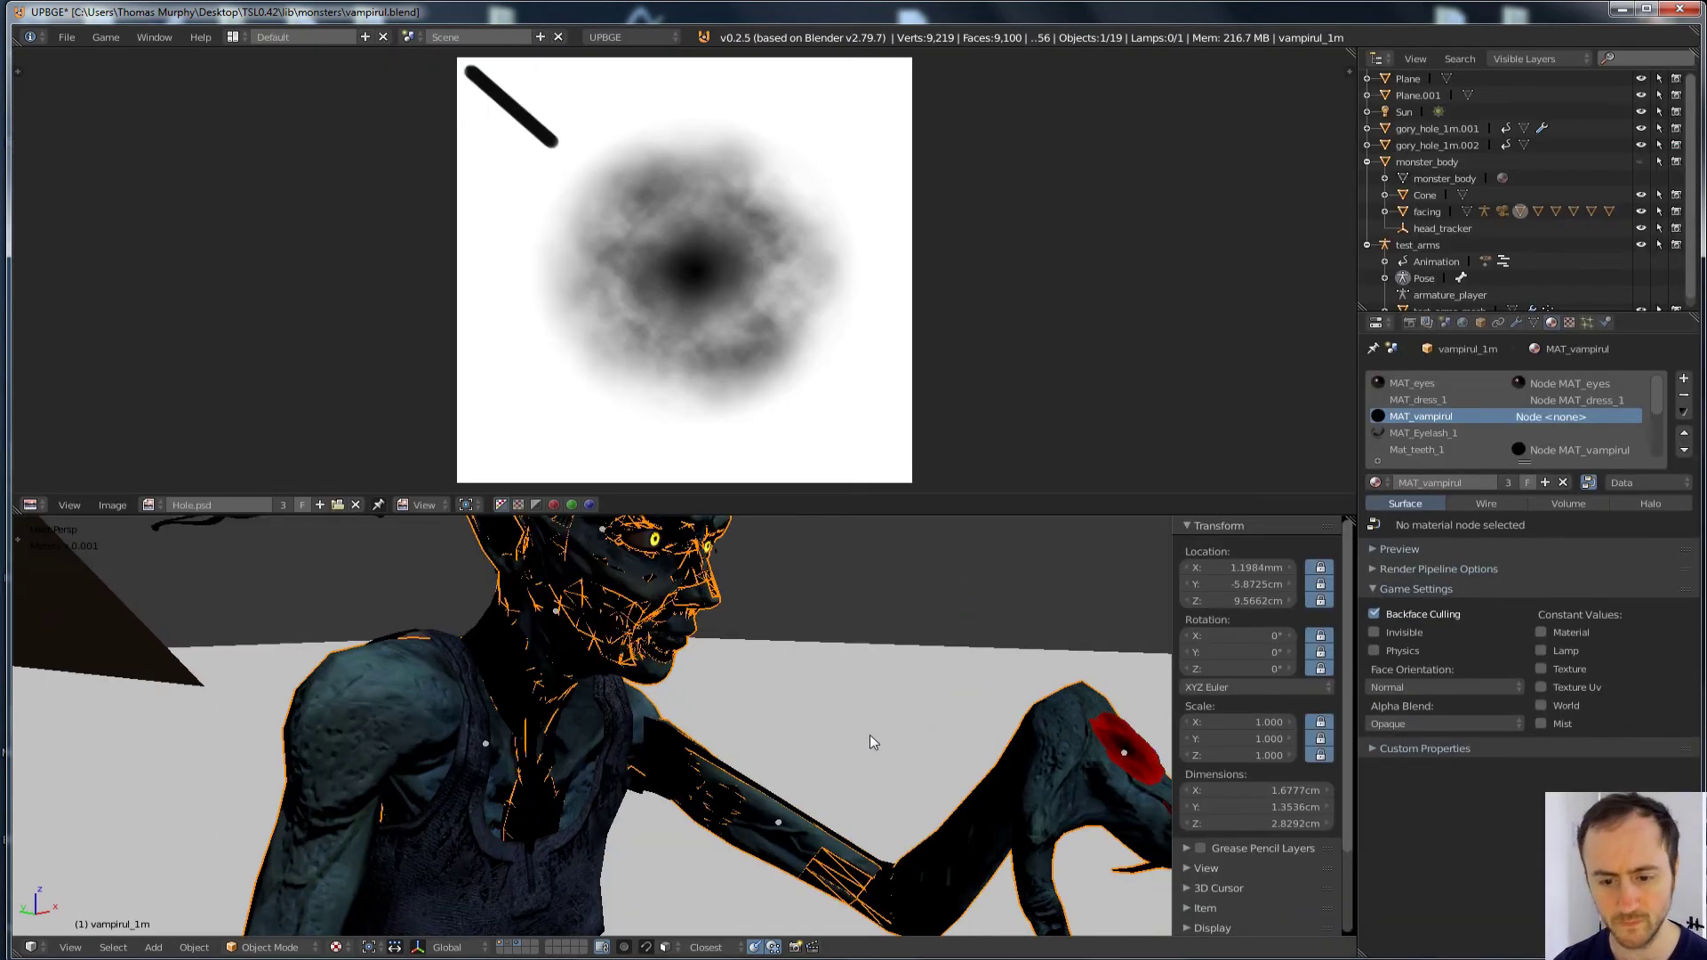
# Step: Select the forearm's collision mesh, extend the selection to objects sharing its Col_monster material, and hide these collision meshes
pyautogui.press('a')
pyautogui.rightClick(646, 597)
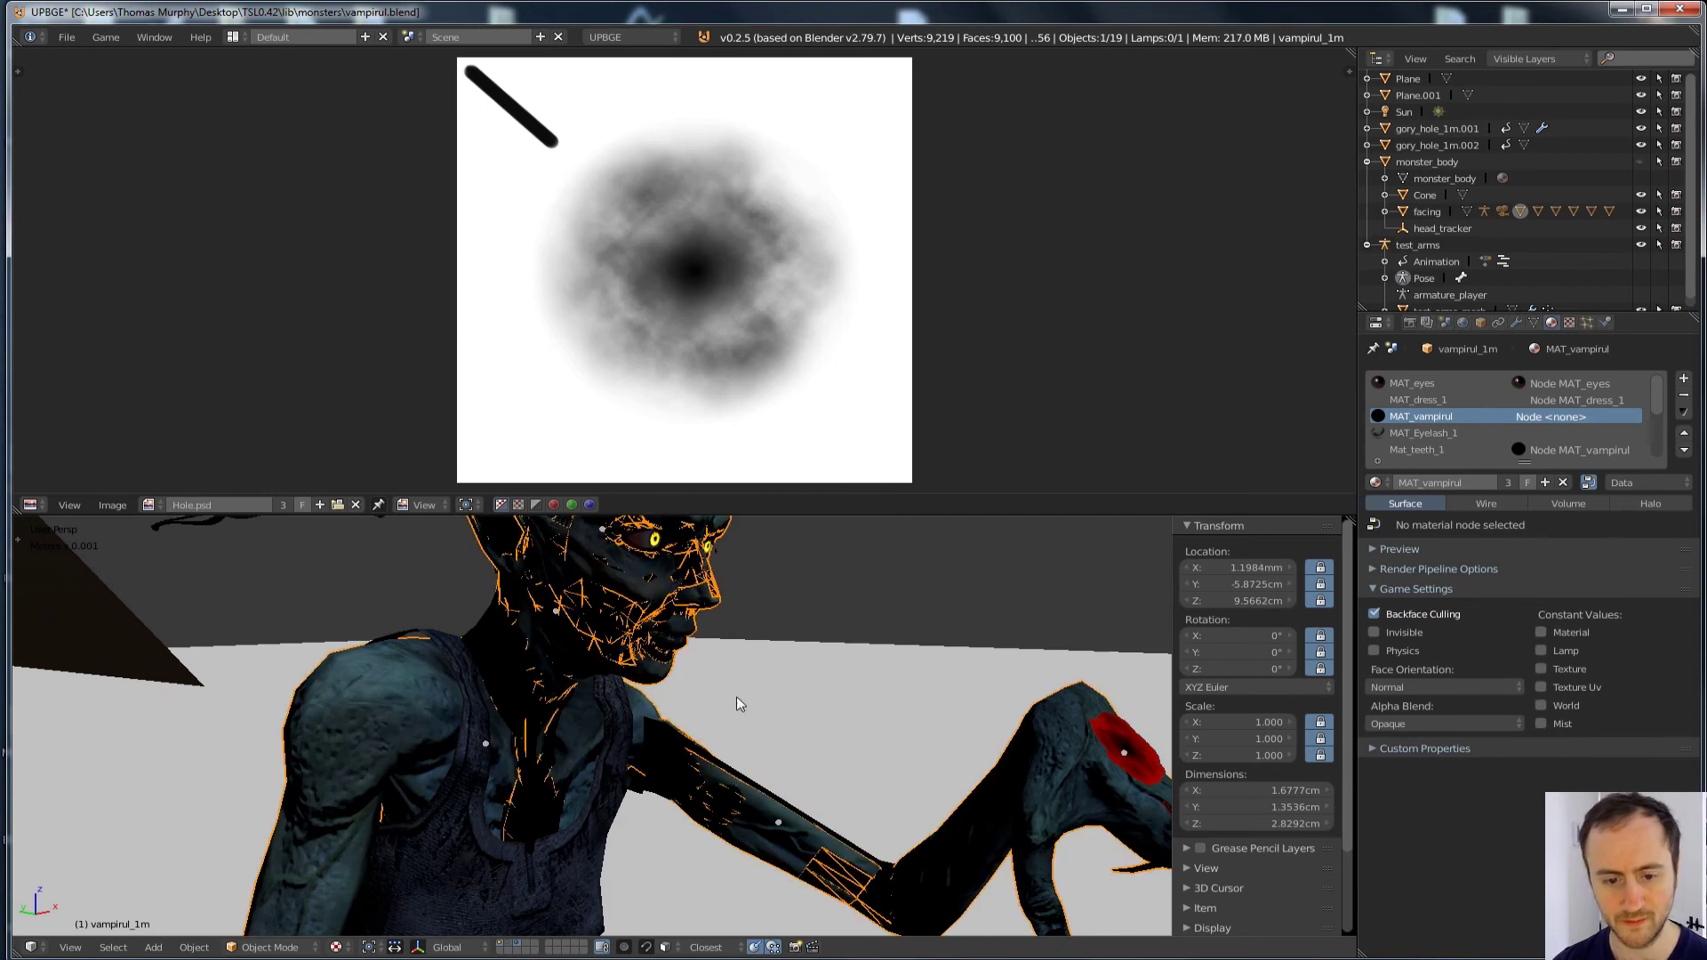
pyautogui.press('z')
pyautogui.rightClick(824, 840)
pyautogui.press('z')
pyautogui.hotkey('ctrl', 'l')
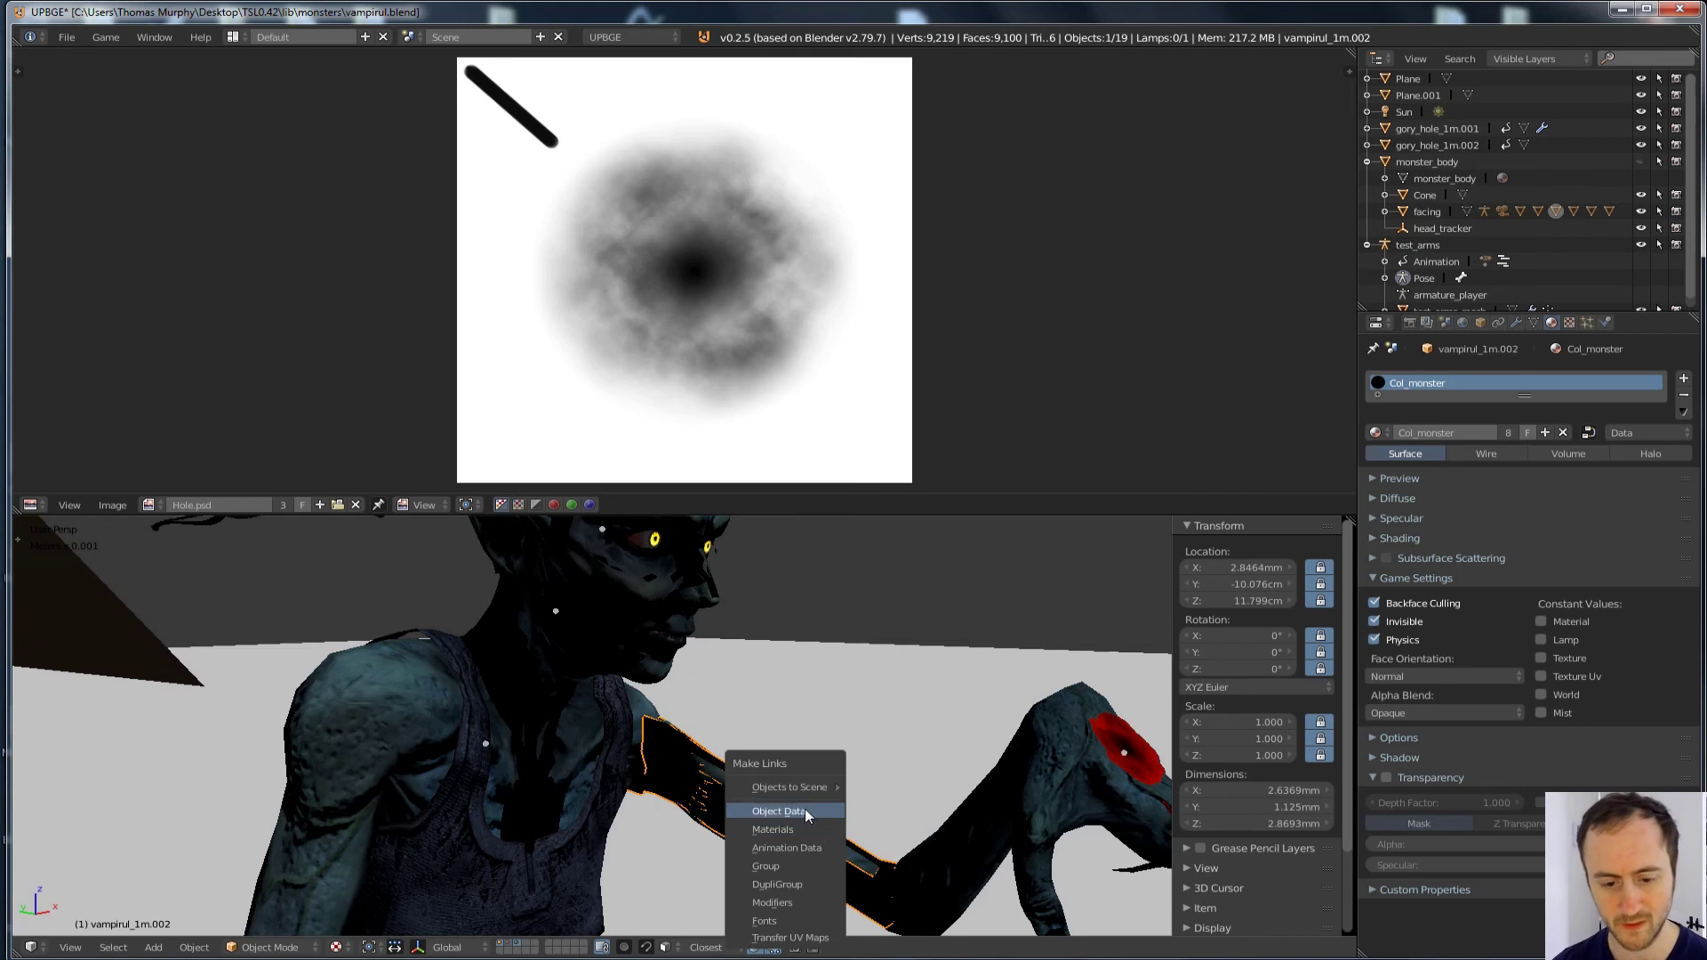
pyautogui.click(803, 809)
pyautogui.press('z')
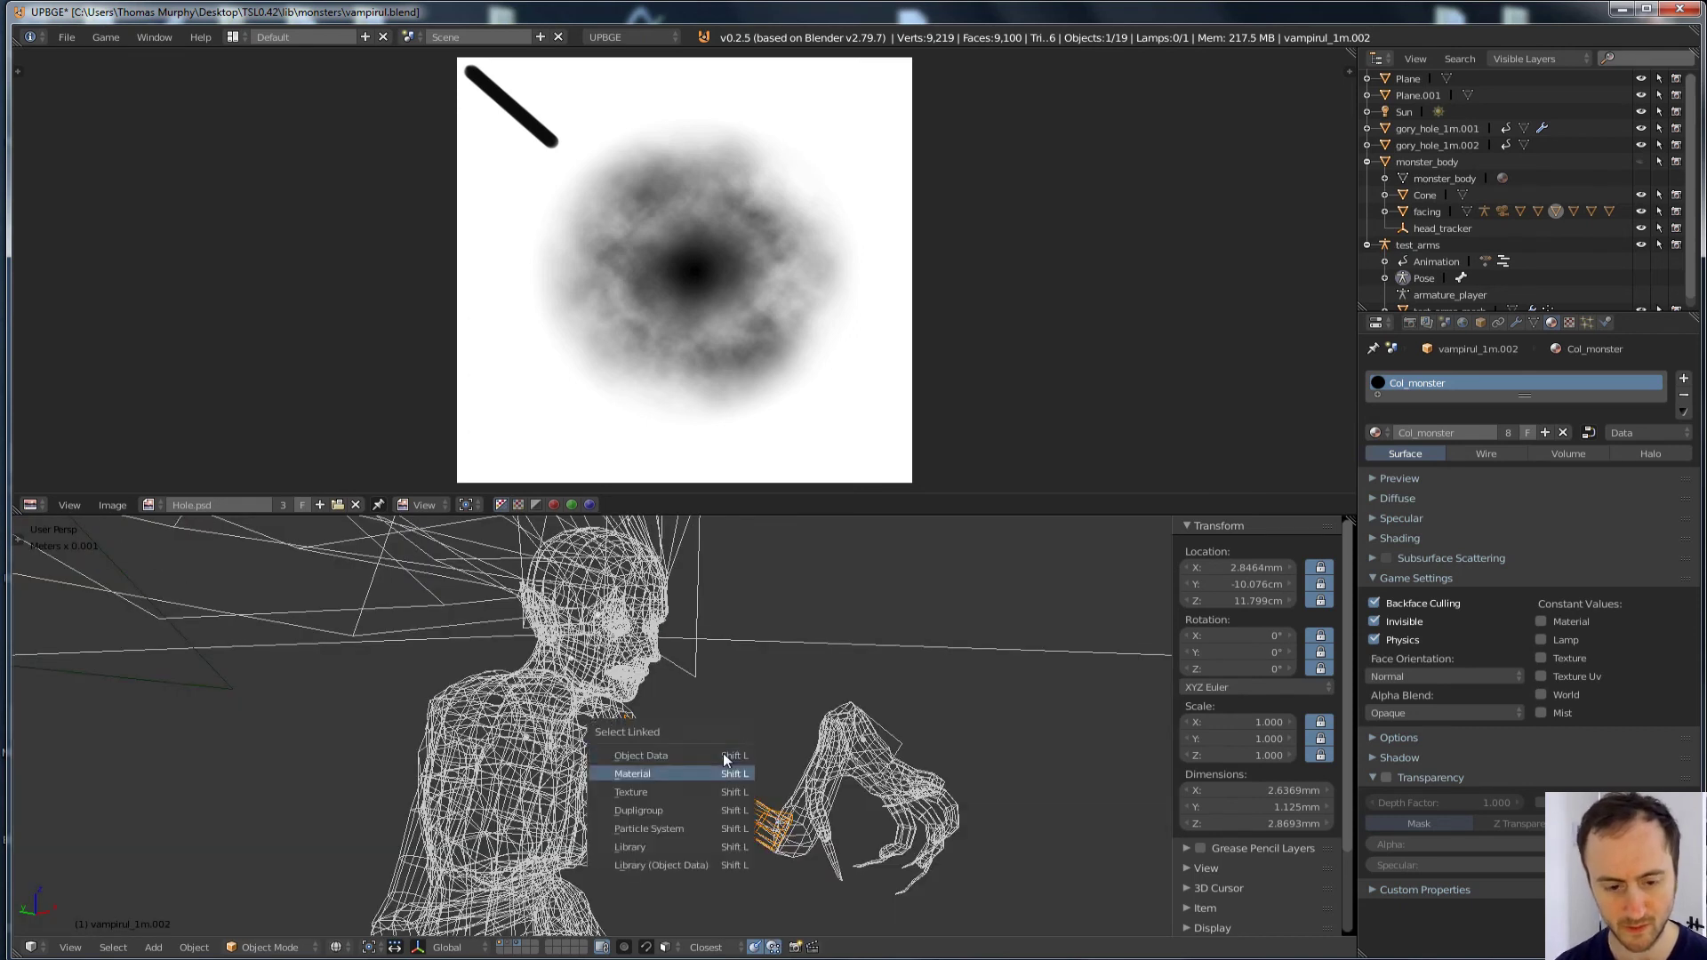
pyautogui.keyDown('shift'); pyautogui.rightClick(723, 754); pyautogui.keyUp('shift')
pyautogui.press('z')
pyautogui.press('g')
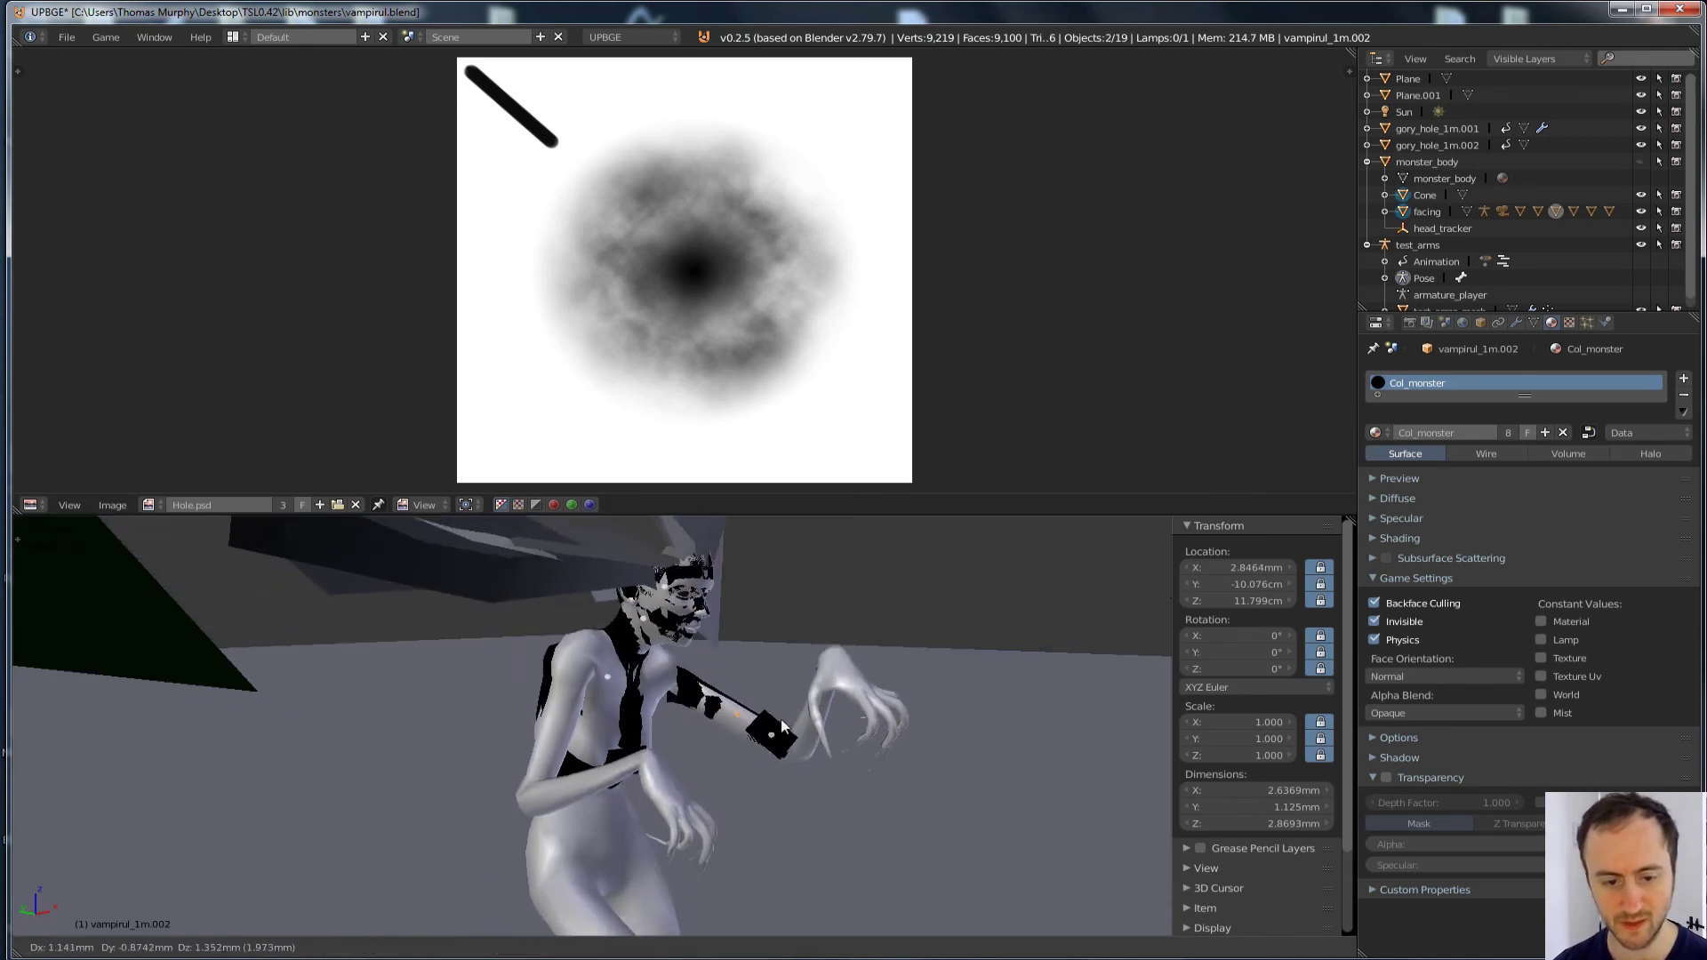
pyautogui.click(723, 744)
# Step: Select the wound decal on the raised hand, restore textured shading, and maximize the 3D view
pyautogui.press('a')
pyautogui.rightClick(835, 736)
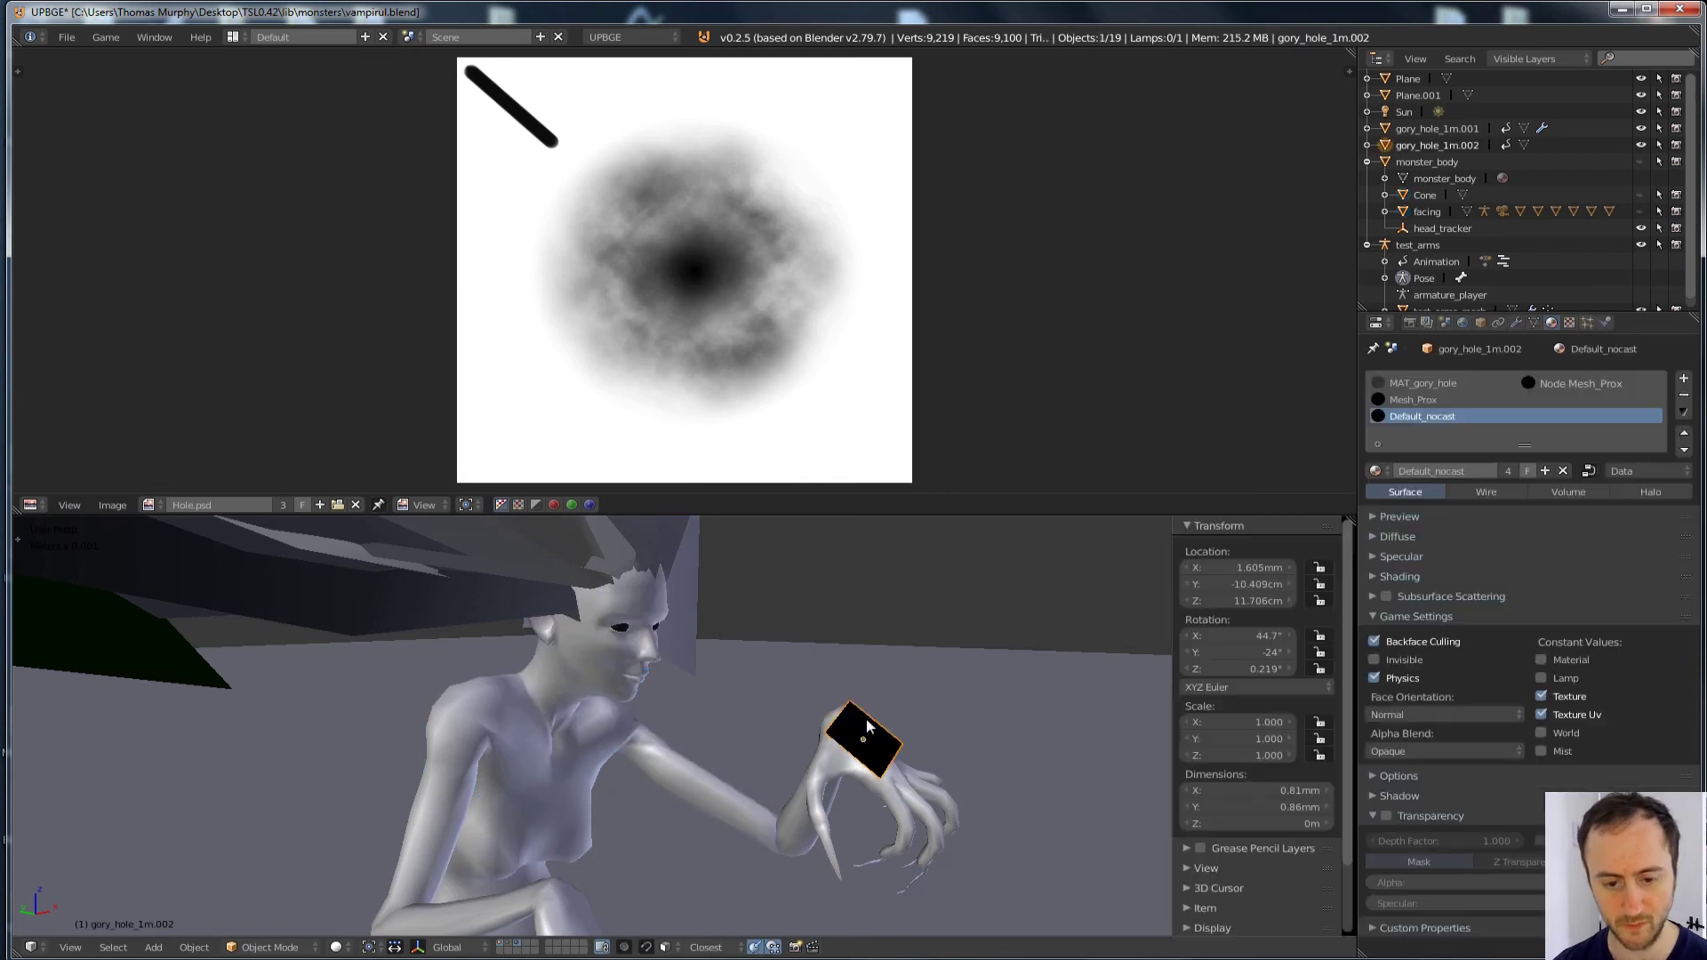
pyautogui.hotkey('alt', 'z')
pyautogui.hotkey('ctrl', 'Up')
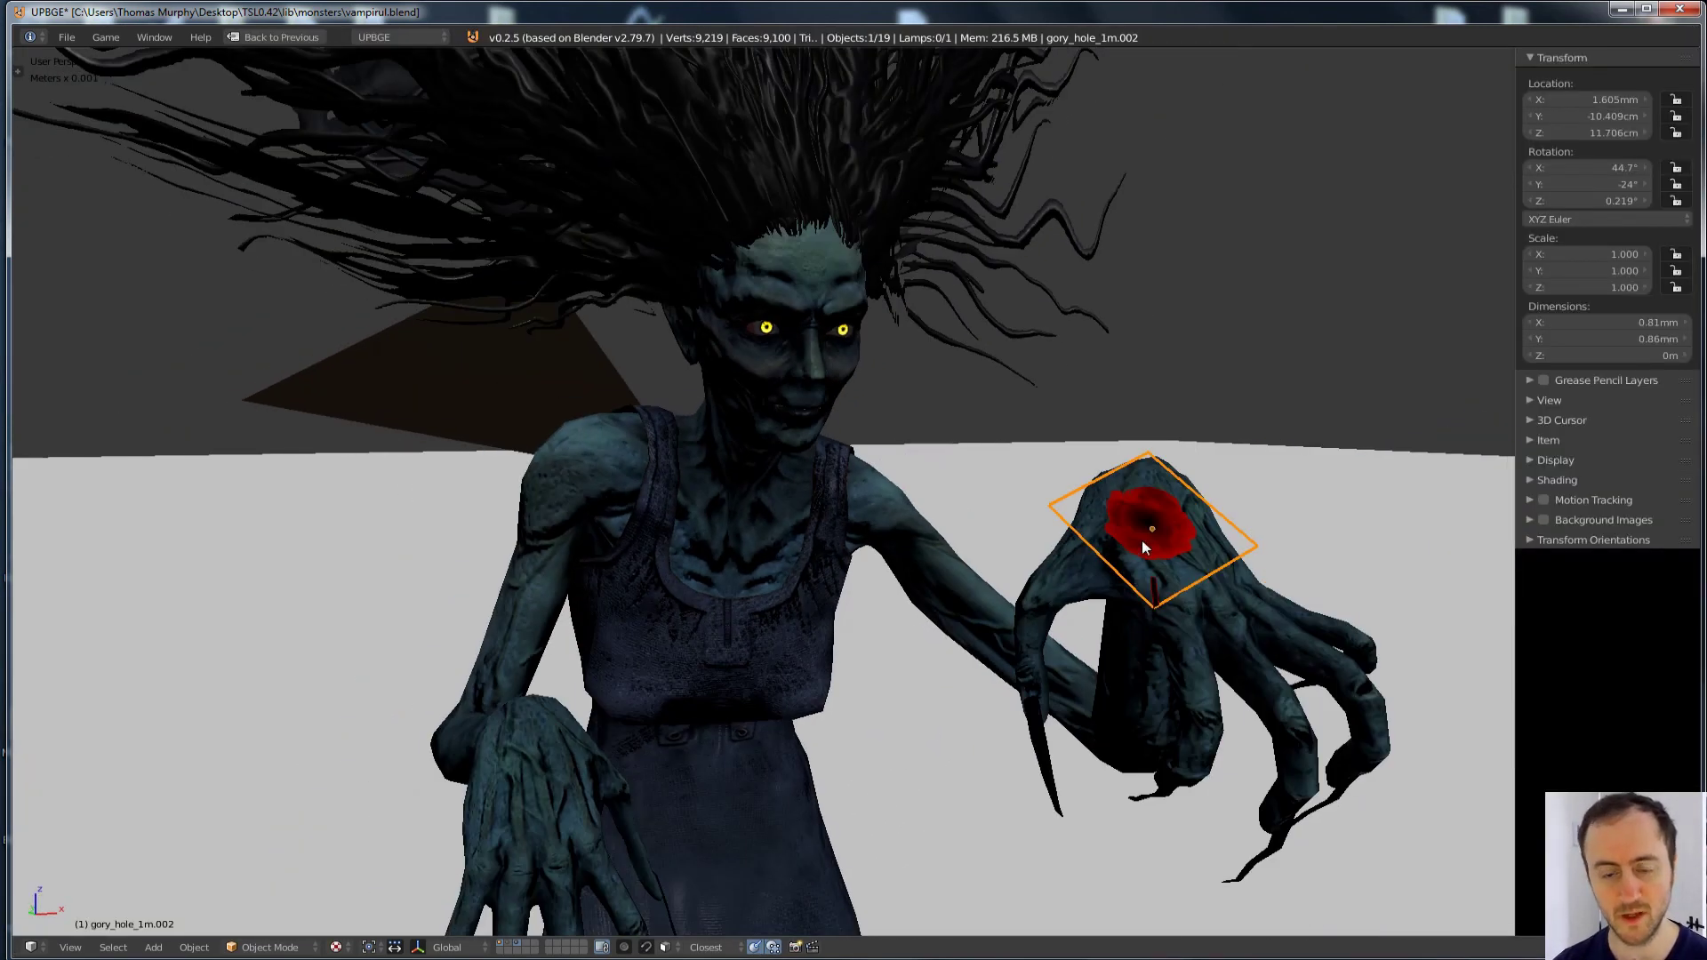
# Step: Move the wound decal from the raised hand onto the model's right shoulder, snapping it to the surface
pyautogui.press('g')
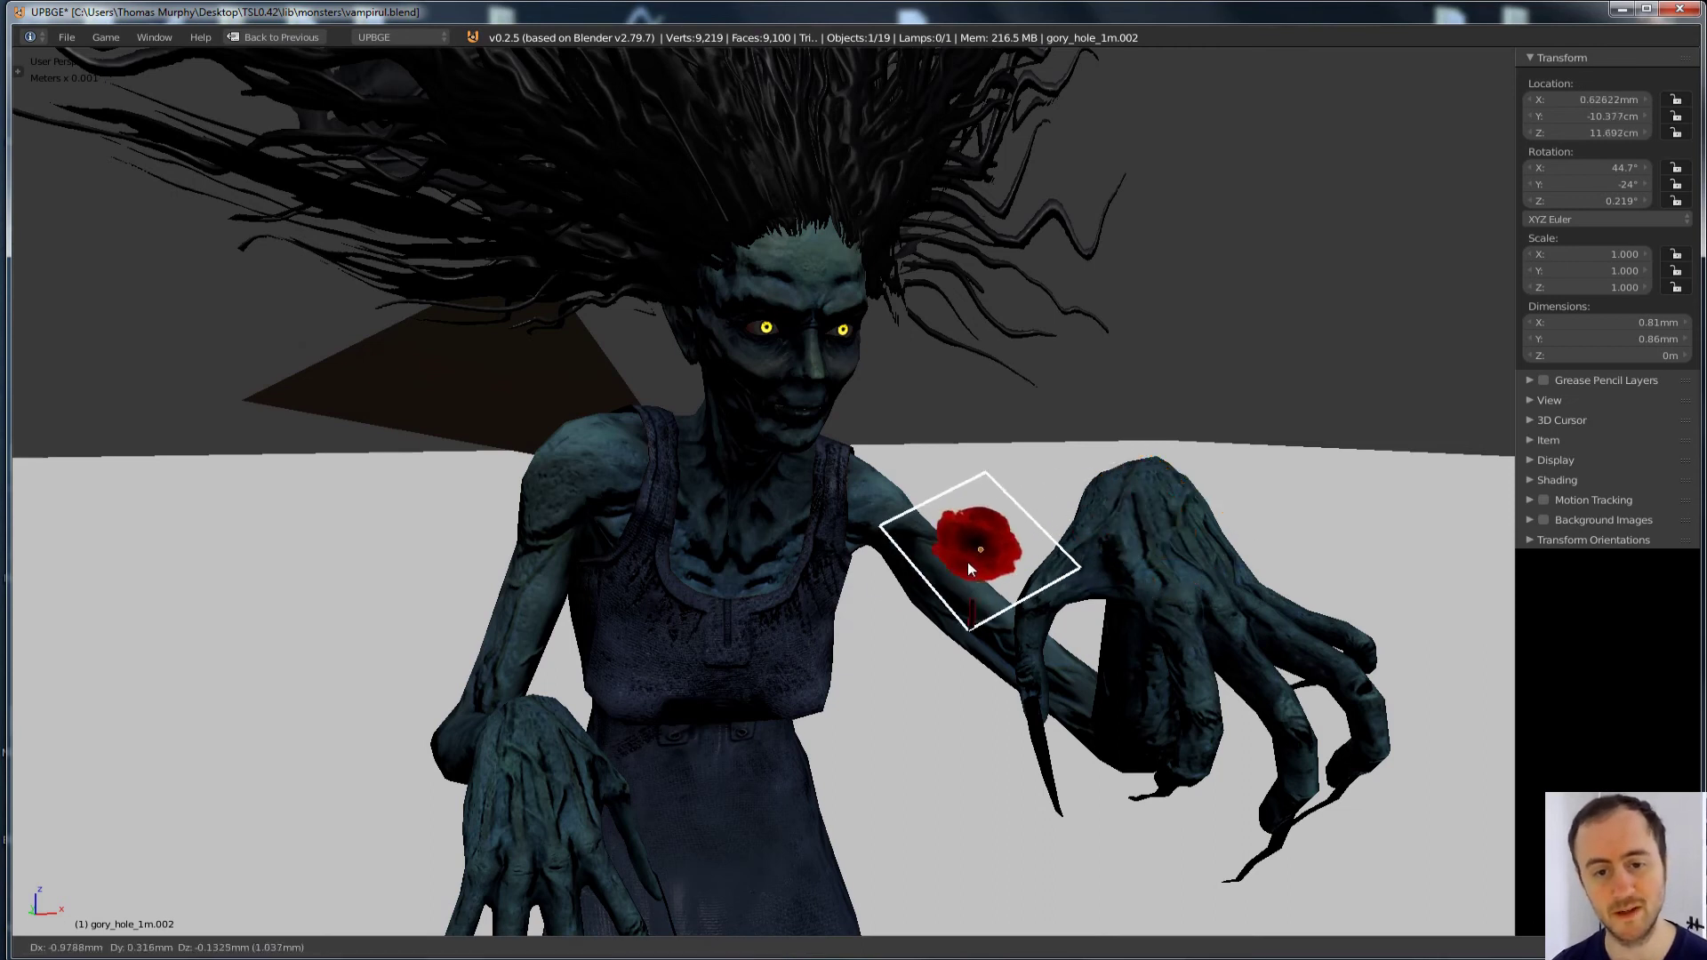
pyautogui.click(584, 449)
pyautogui.press('KP_Decimal')
pyautogui.press('g')
pyautogui.click(835, 450)
# Step: Rotate the wound decal freely to follow the right shoulder's surface and reposition it there
pyautogui.moveTo(836, 450); pyautogui.dragTo(855, 543, button='middle')
pyautogui.press('r')
pyautogui.press('r')
pyautogui.click(731, 510)
pyautogui.press('g')
pyautogui.click(778, 612)
pyautogui.scroll(-4, 778, 612)
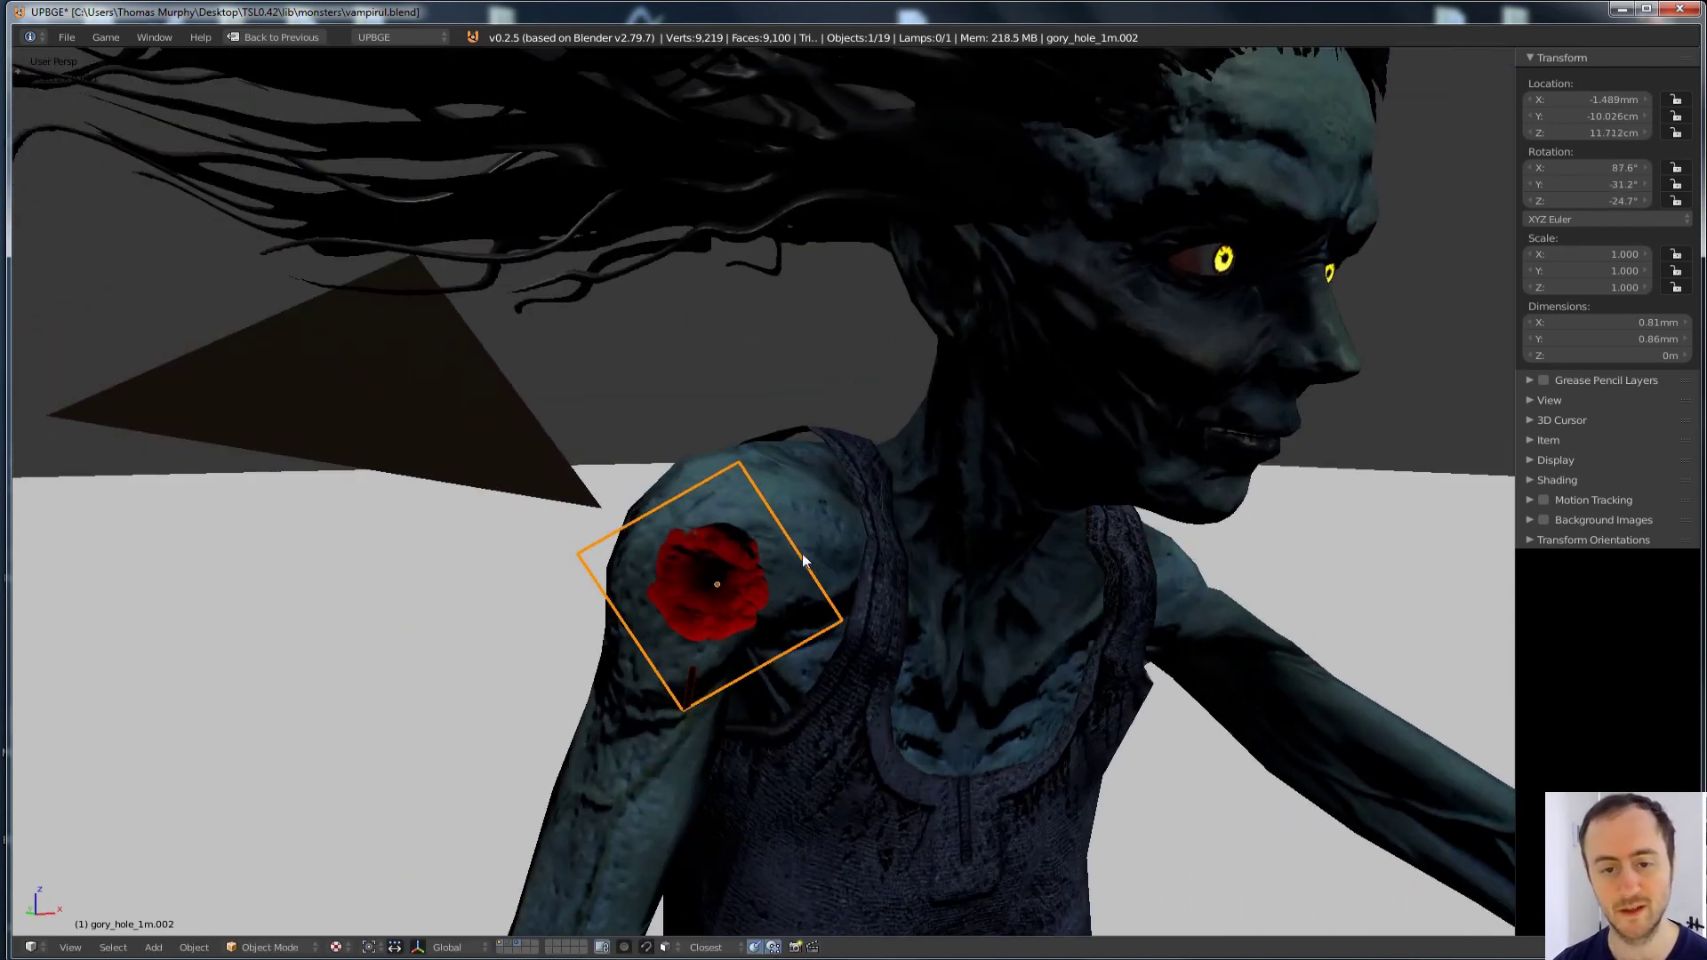
# Step: Shift the wound decal higher on the right shoulder, checking its fit against the mesh in wireframe
pyautogui.press('g')
pyautogui.click(775, 517)
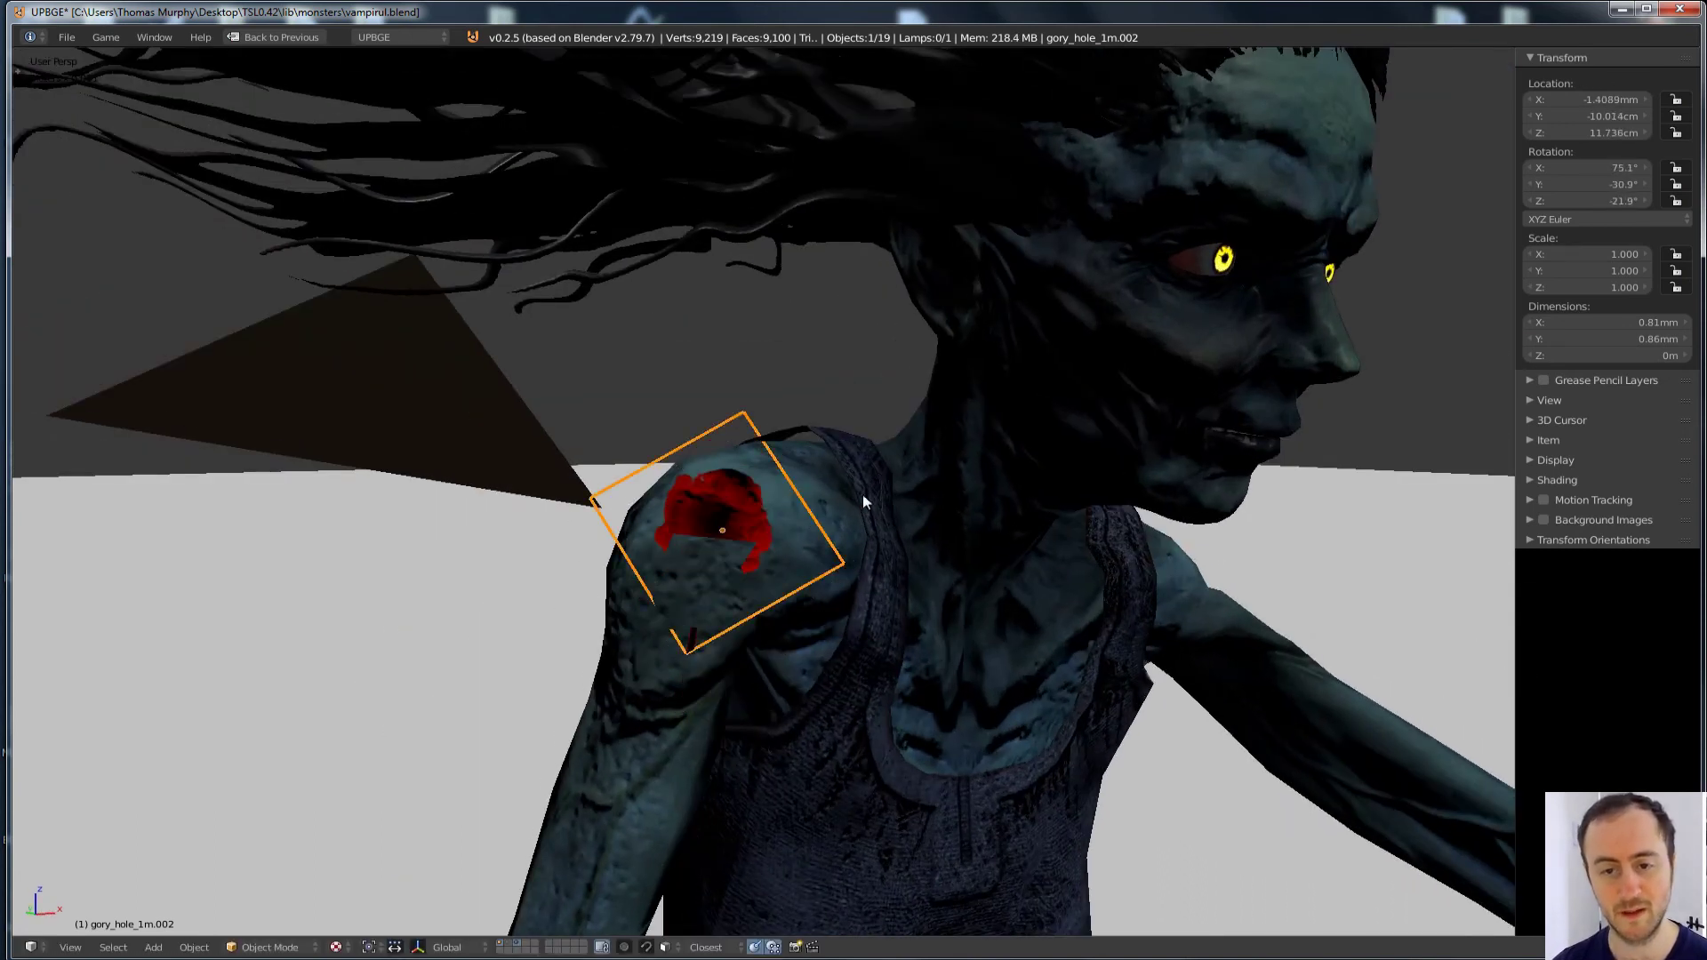
pyautogui.press('z')
pyautogui.press('z')
pyautogui.press('g')
pyautogui.click(768, 489)
# Step: Play the monster's animation to view the whole model in motion, and stop it
pyautogui.scroll(-6, 768, 489)
pyautogui.keyDown('shift'); pyautogui.moveTo(931, 537); pyautogui.dragTo(861, 365, button='middle'); pyautogui.keyUp('shift')
pyautogui.hotkey('alt', 'a')
pyautogui.scroll(-3, 904, 461)
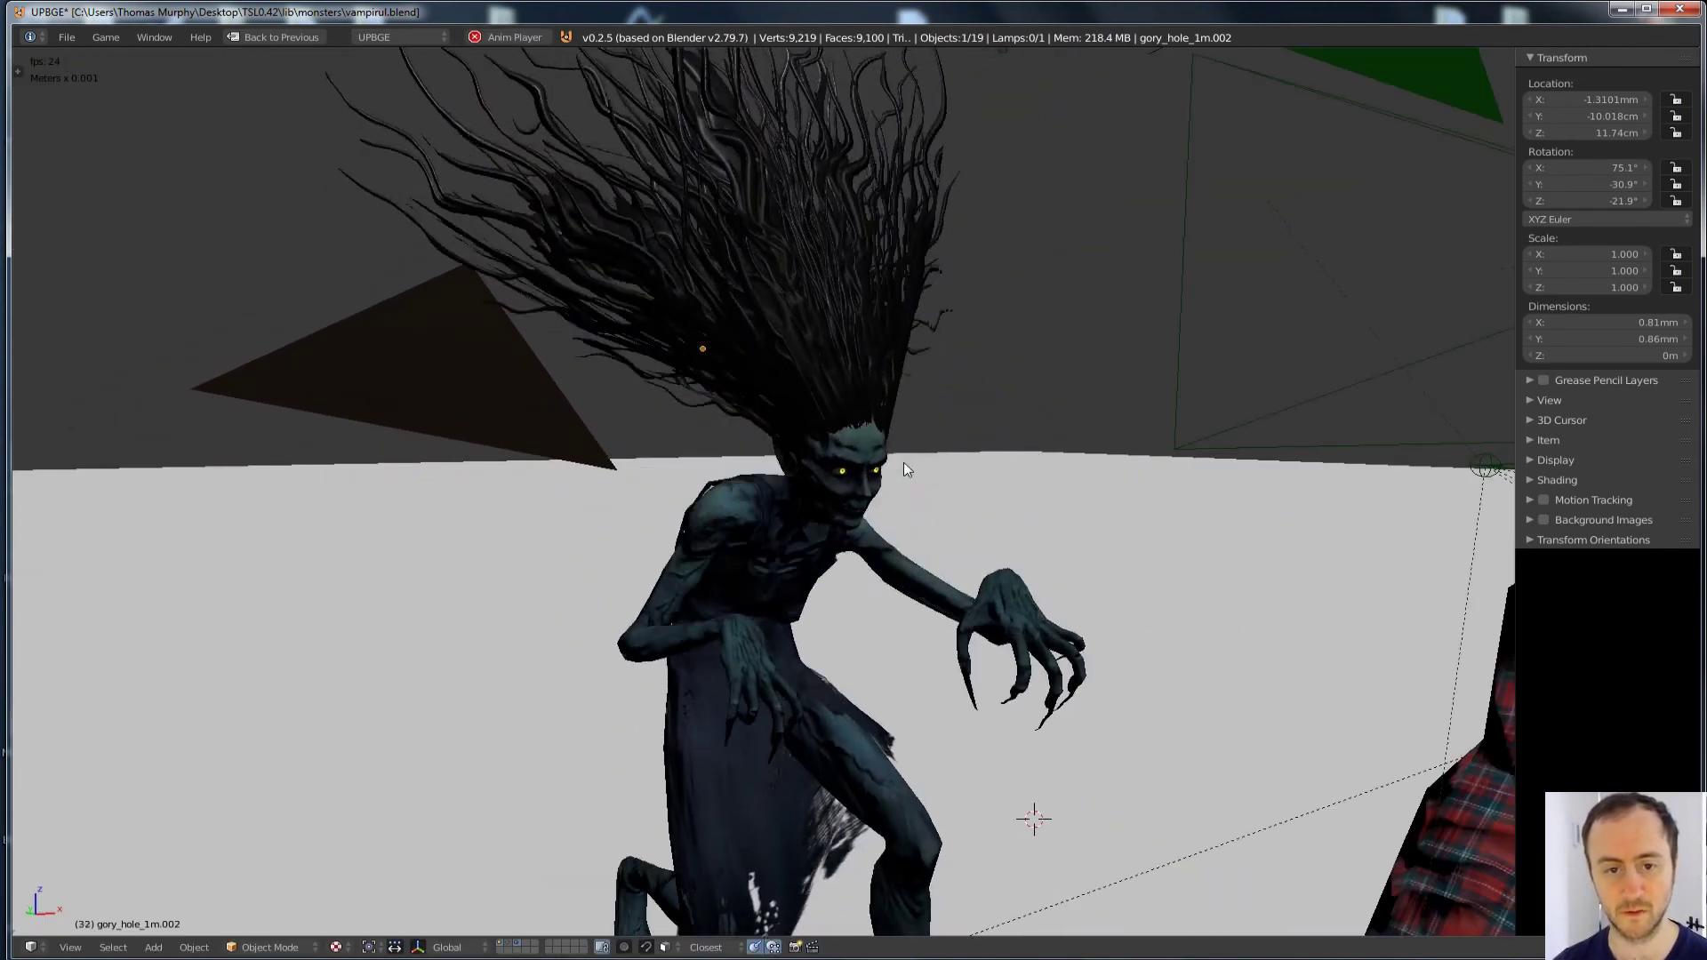
pyautogui.press('Escape')
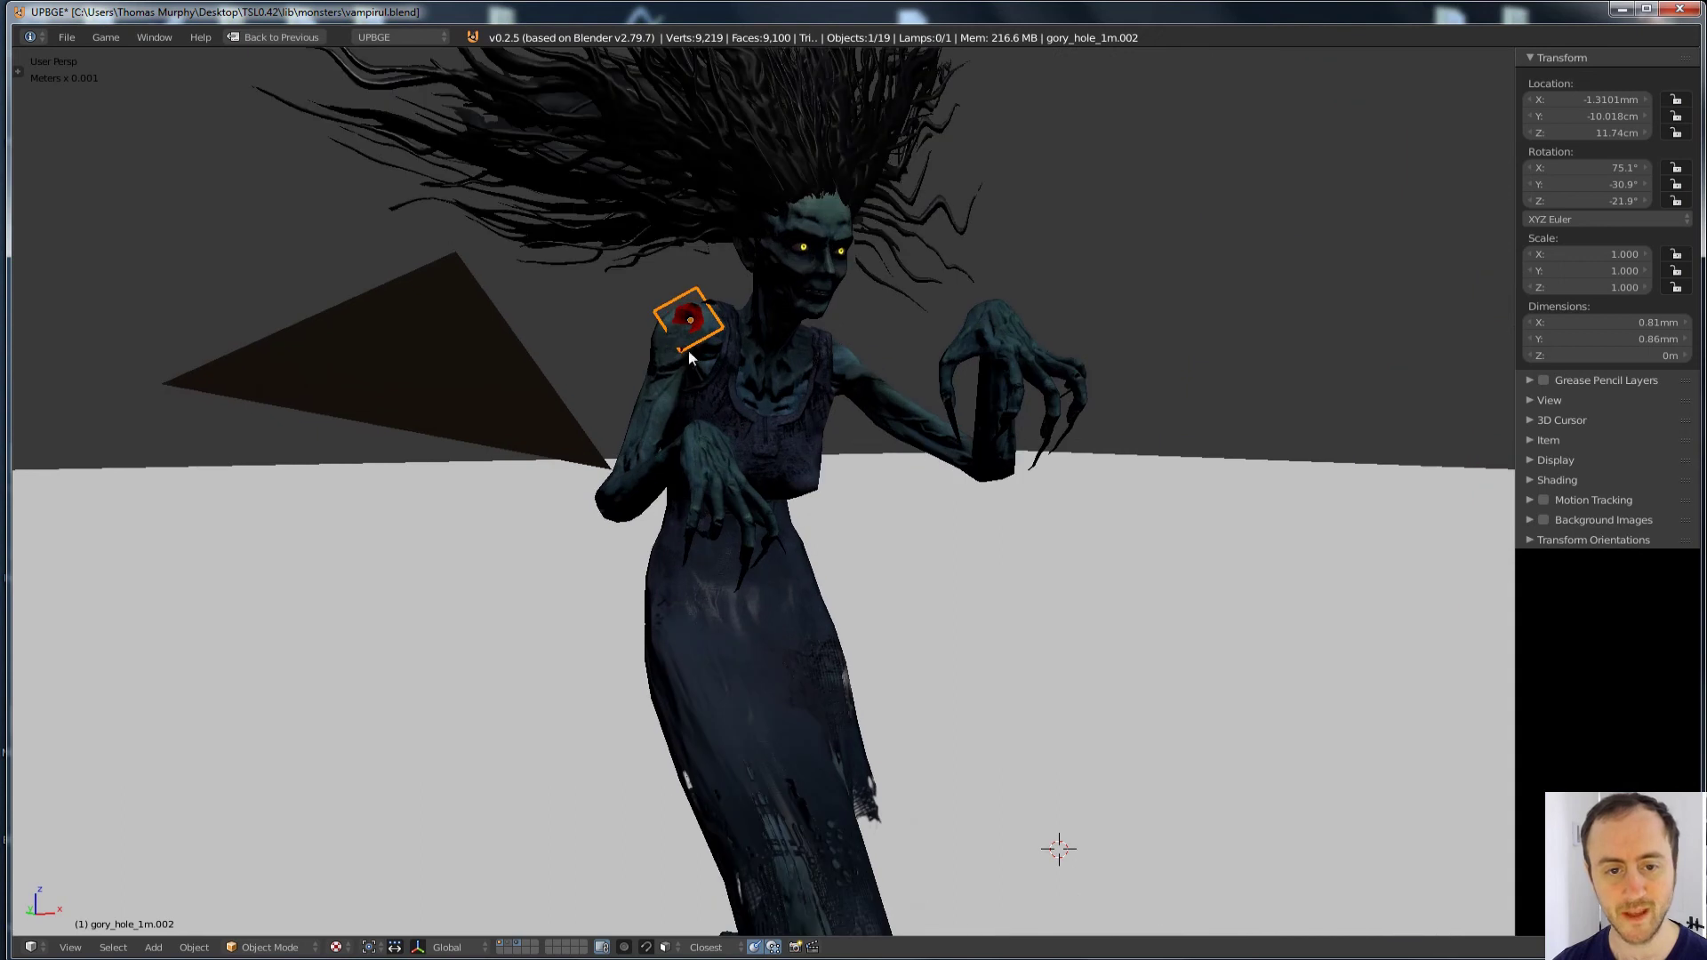
# Step: Reorient the wound decal with further free rotation and settle it on the front of the right shoulder
pyautogui.scroll(2, 692, 317)
pyautogui.press('KP_Decimal')
pyautogui.press('r')
pyautogui.click(925, 516)
pyautogui.moveTo(912, 502); pyautogui.dragTo(852, 519, button='middle')
pyautogui.press('r')
pyautogui.press('r')
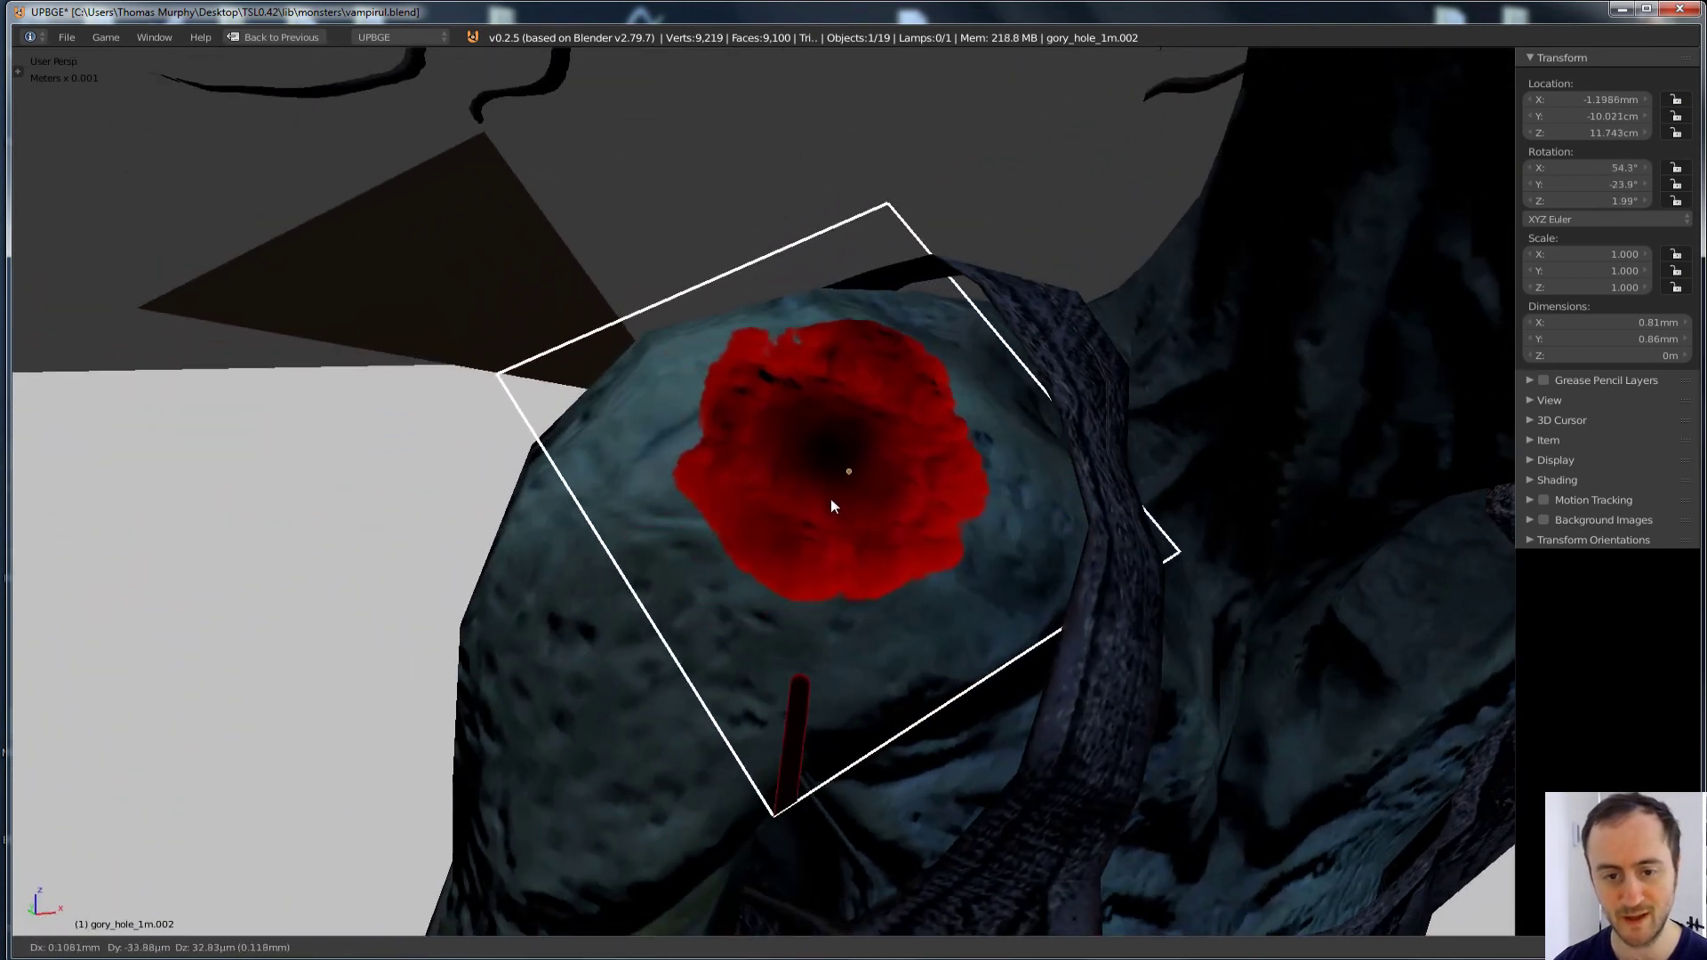
pyautogui.click(880, 525)
pyautogui.scroll(-3, 904, 539)
pyautogui.moveTo(904, 541); pyautogui.dragTo(824, 569, button='middle')
pyautogui.scroll(-3, 852, 573)
pyautogui.scroll(-2, 873, 590)
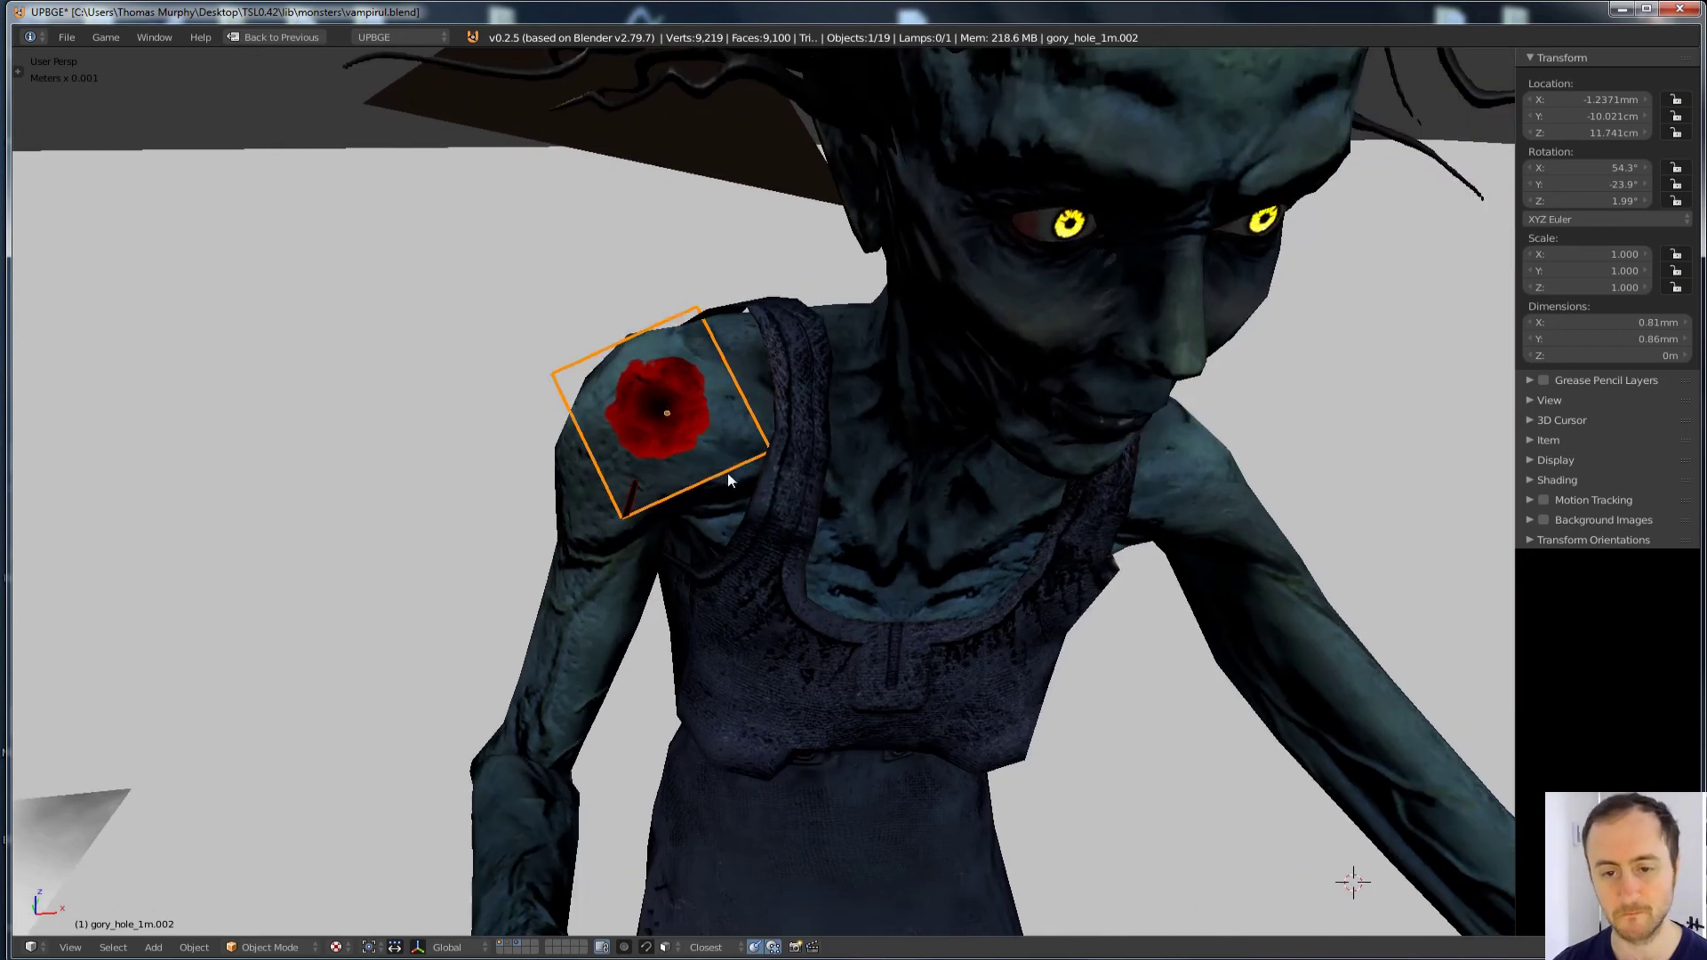
# Step: Move the wound decal from the right shoulder onto the upper chest, just below the neck
pyautogui.press('g')
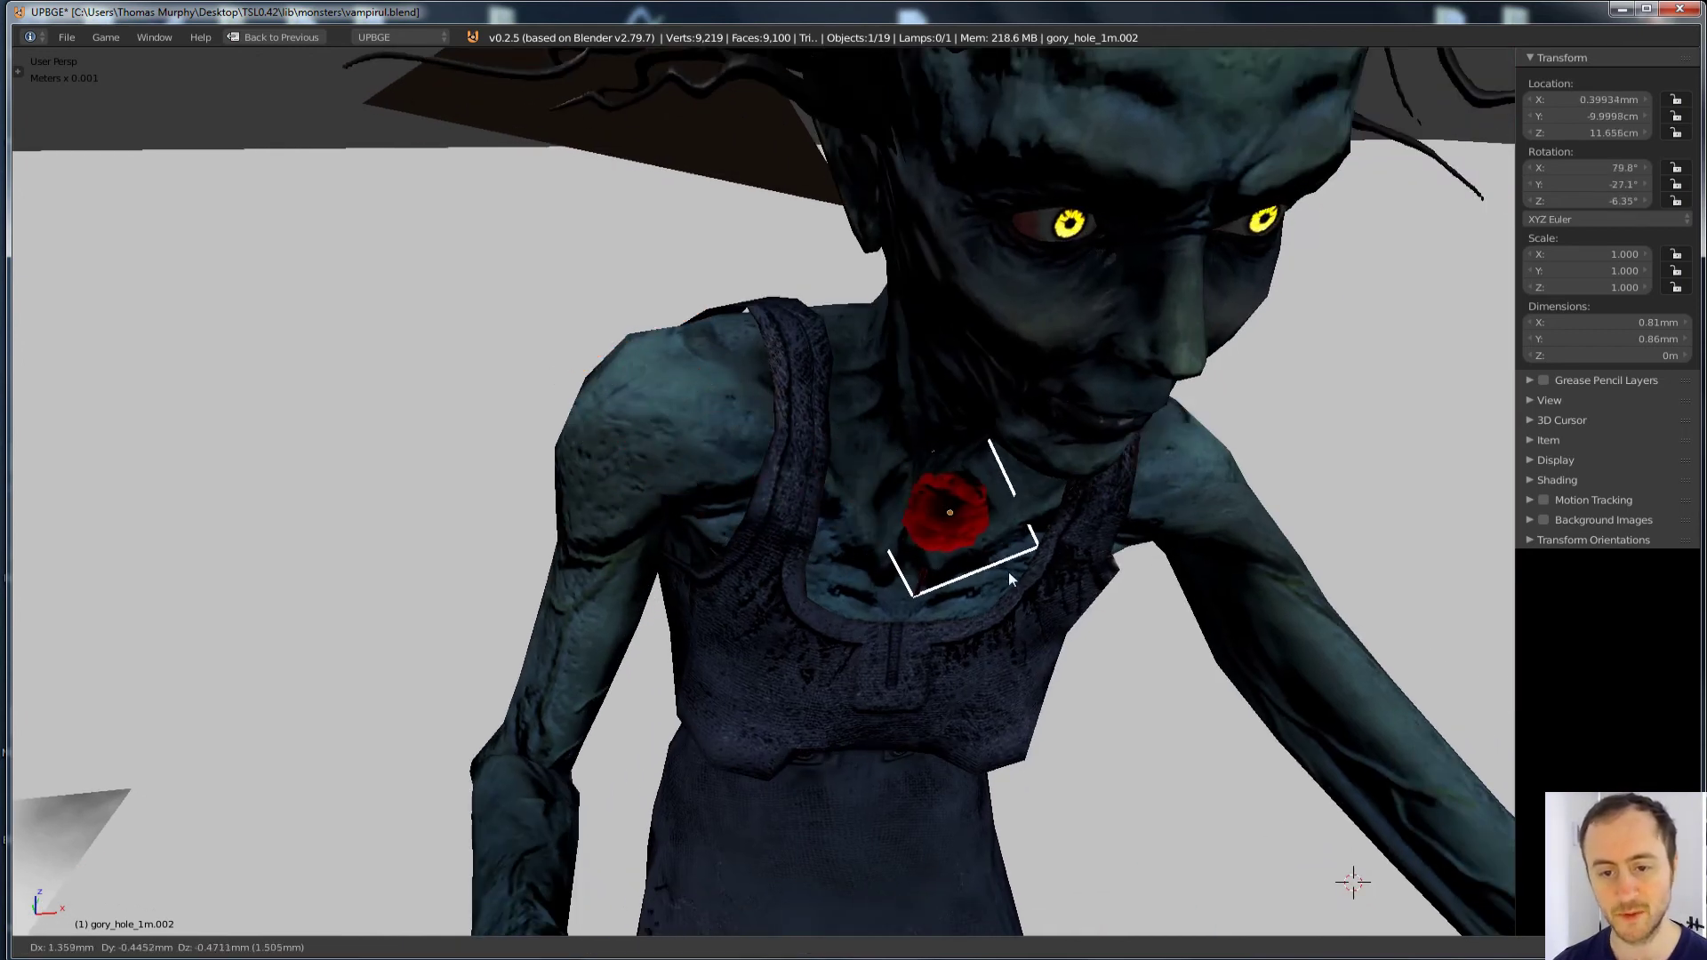
pyautogui.click(1036, 573)
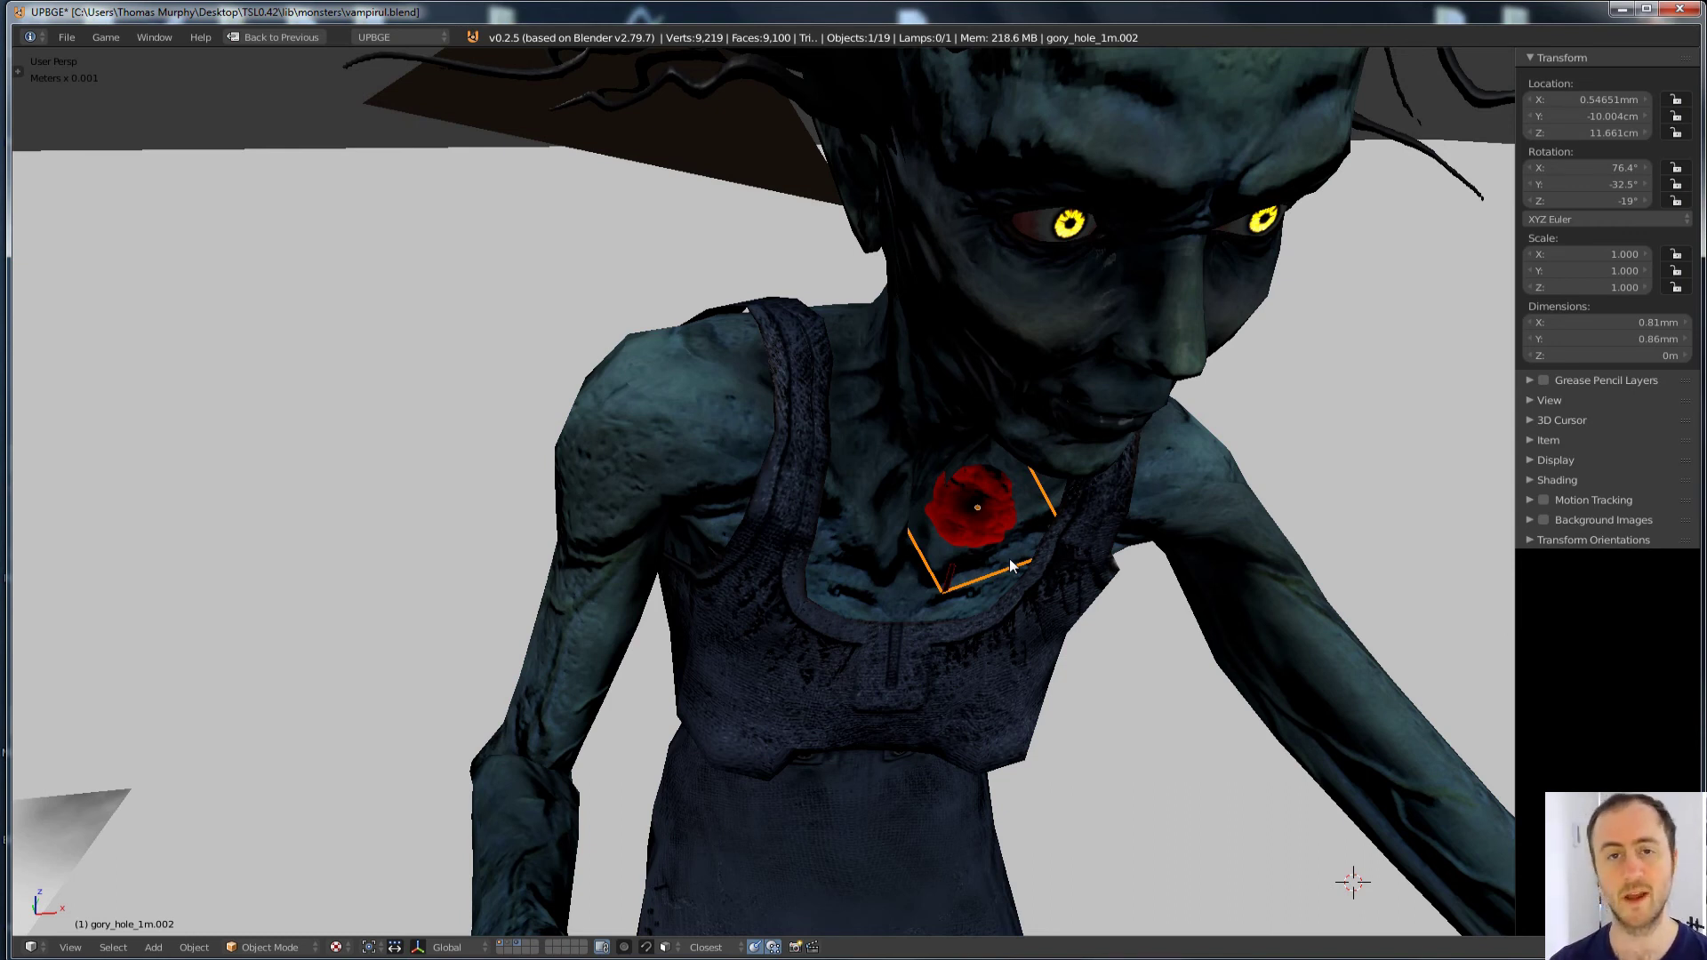
pyautogui.scroll(1, 1112, 421)
pyautogui.press('space')
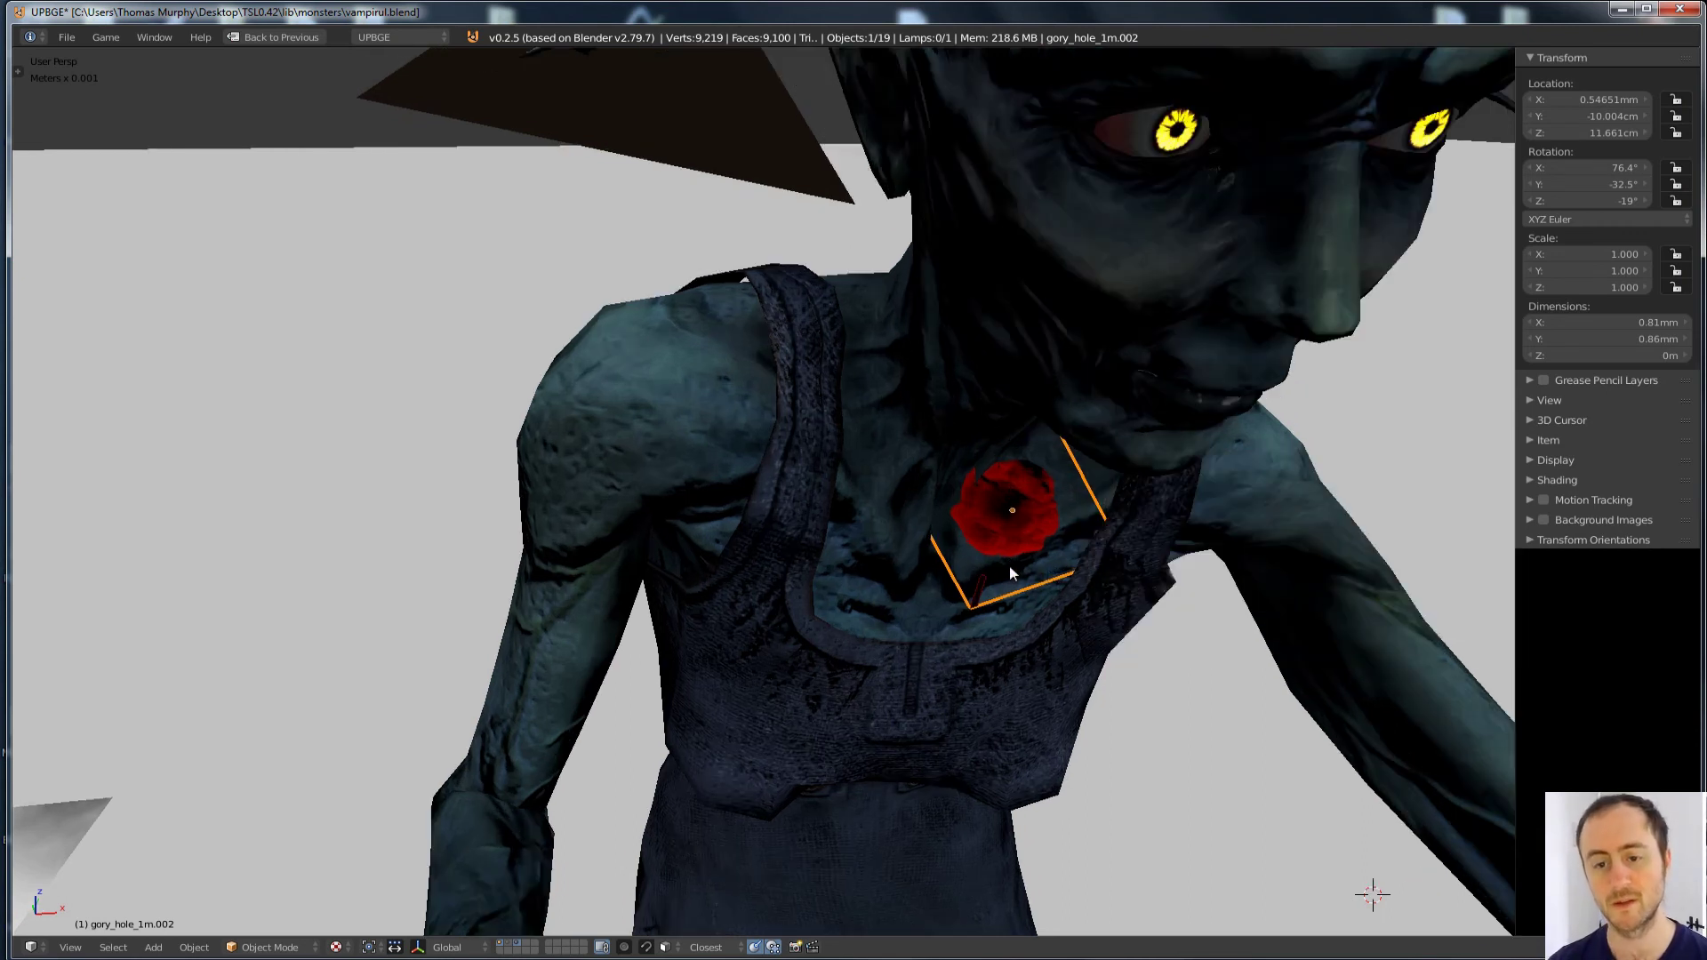
# Step: Move the wound decal from the chest onto the model's left shoulder, just outside the dress strap
pyautogui.moveTo(1011, 571); pyautogui.dragTo(993, 540, button='middle')
pyautogui.press('g')
pyautogui.click(1356, 547)
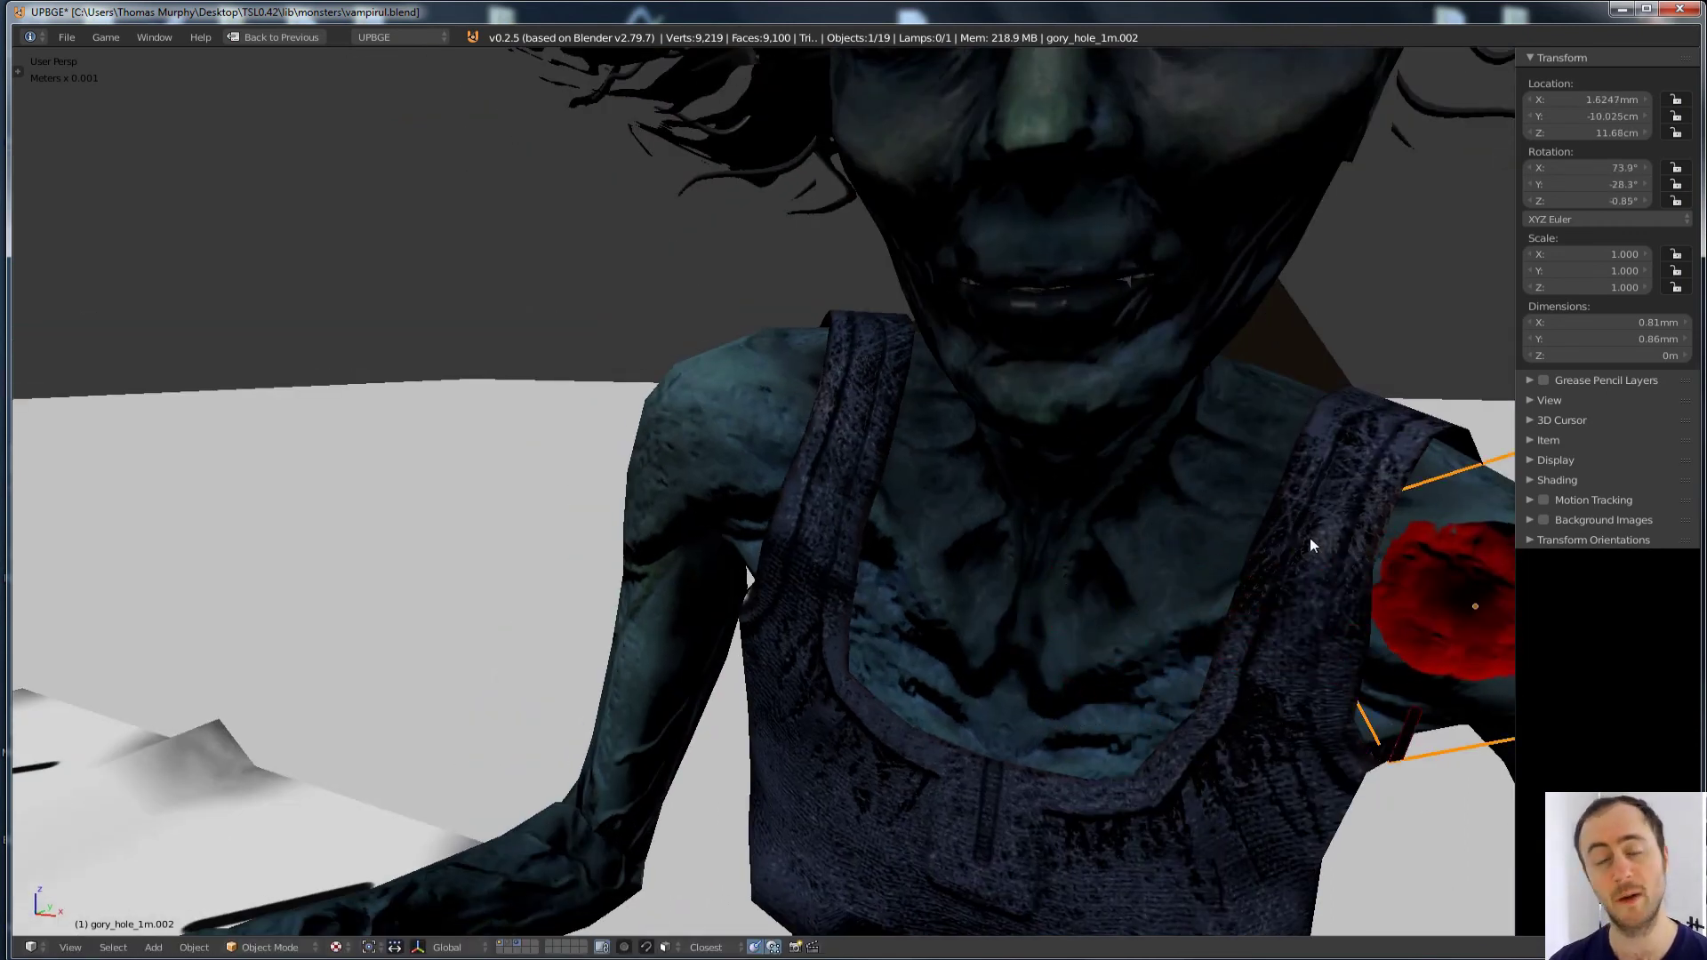
pyautogui.scroll(-4, 1280, 516)
pyautogui.moveTo(1108, 530)
pyautogui.mouseDown(button='middle')
pyautogui.moveTo(1090, 528)
pyautogui.moveTo(1125, 514)
pyautogui.mouseUp(button='middle')
pyautogui.moveTo(1125, 542)
pyautogui.keyDown('shift'); pyautogui.mouseDown(button='middle')
pyautogui.moveTo(985, 496)
pyautogui.moveTo(997, 561)
pyautogui.moveTo(1171, 547)
pyautogui.mouseUp(button='middle'); pyautogui.keyUp('shift')
# Step: Unhide all hidden objects, check the torso in wireframe, and select the wound decal on the left shoulder
pyautogui.hotkey('alt', 'h')
pyautogui.rightClick(994, 576)
pyautogui.press('z')
pyautogui.press('a')
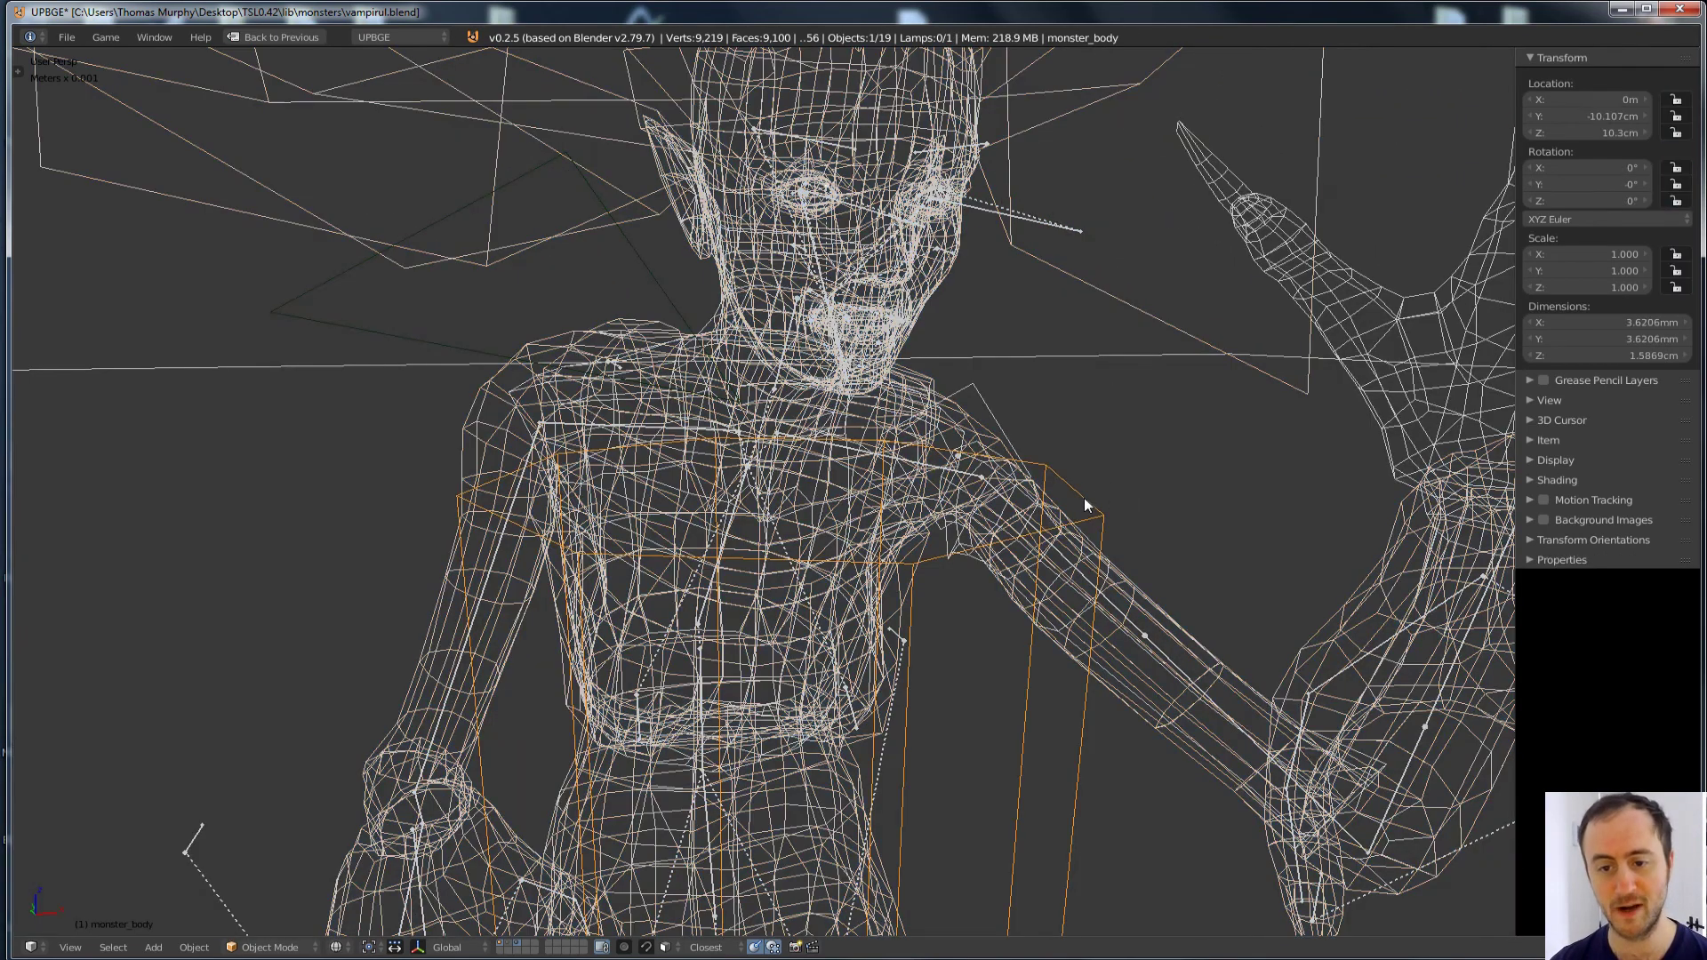
pyautogui.press('z')
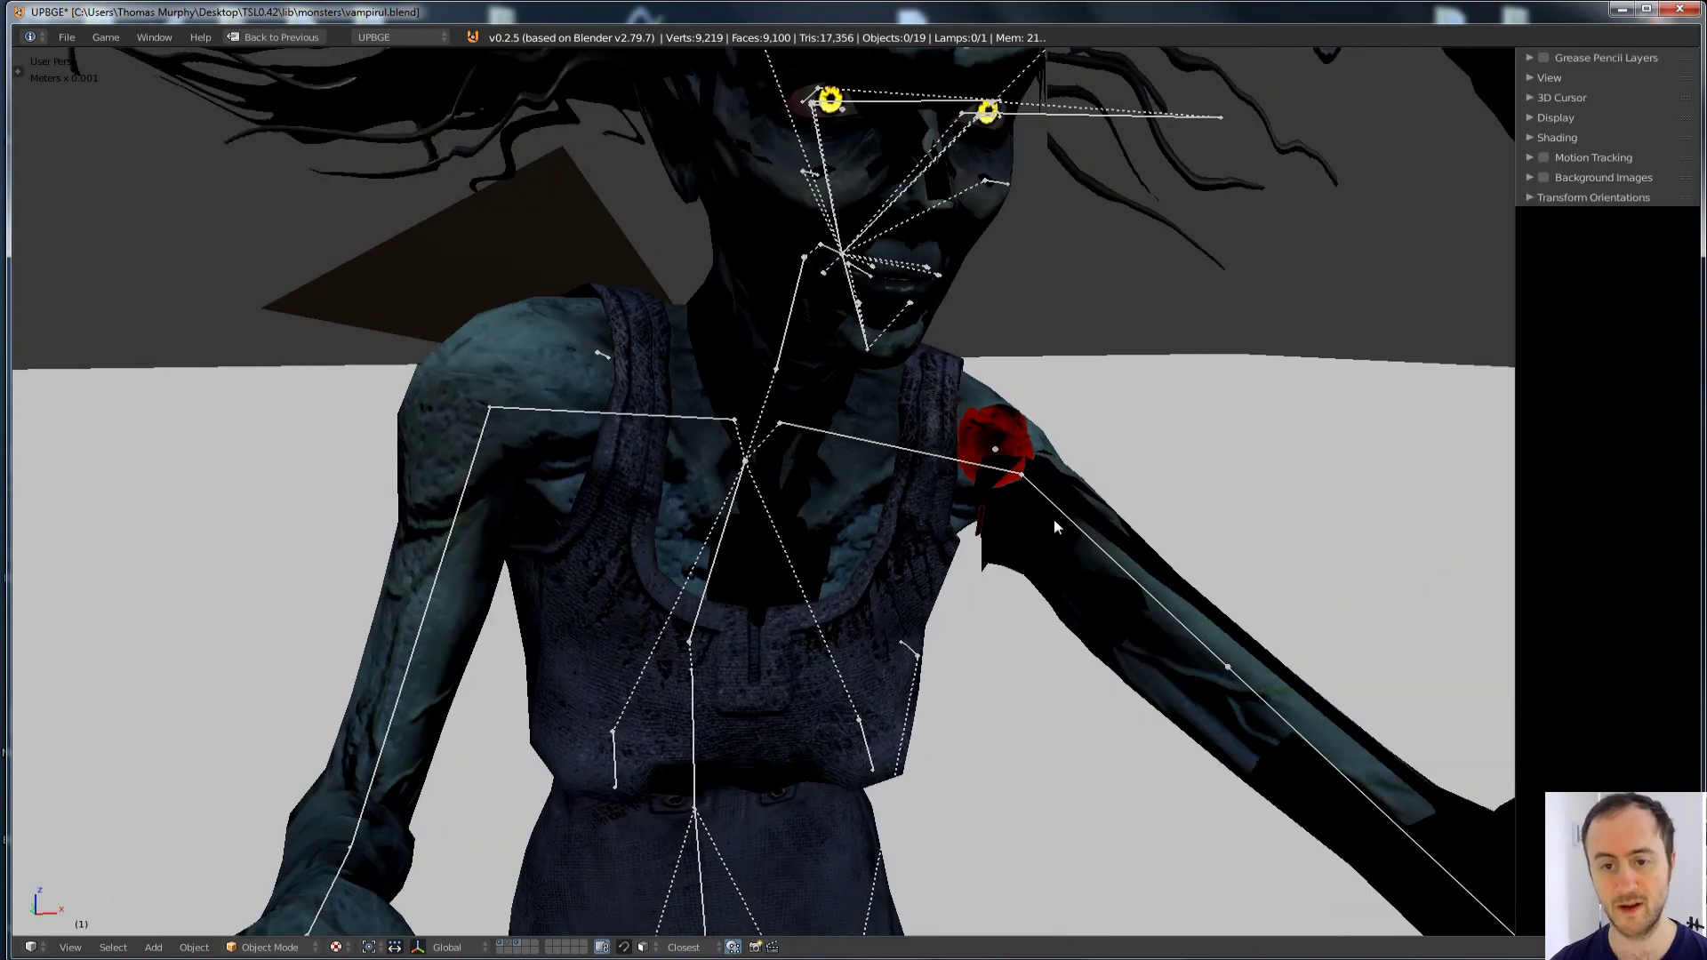
pyautogui.rightClick(1026, 439)
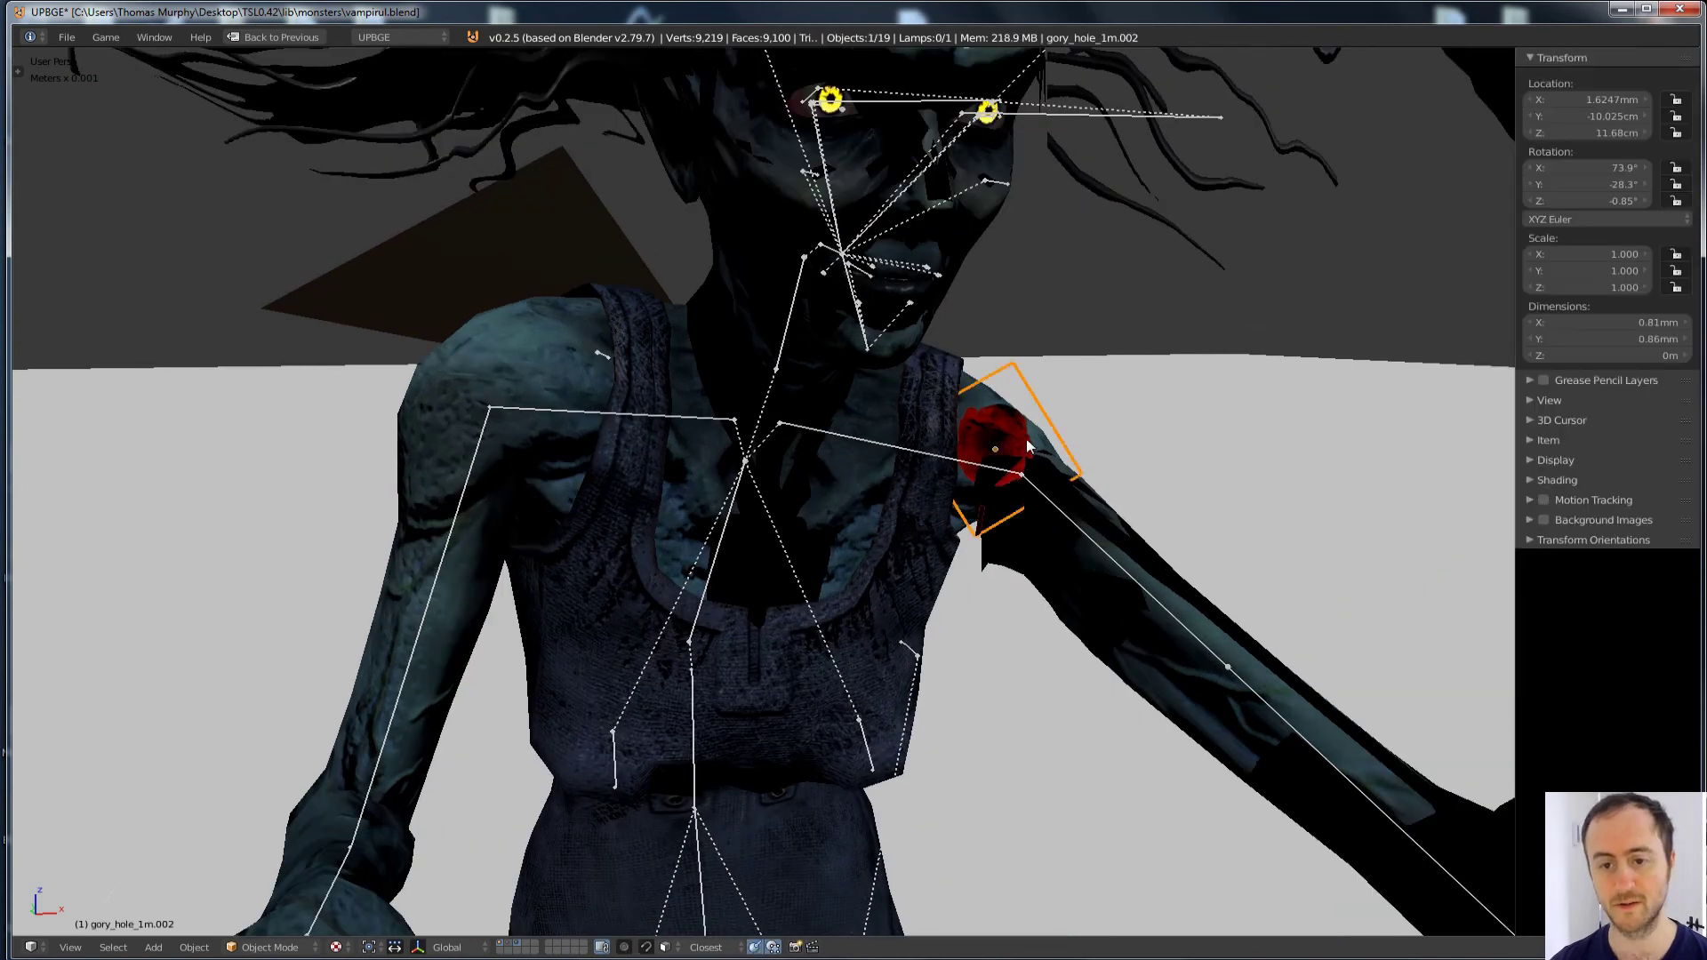
pyautogui.press('z')
pyautogui.press('z')
# Step: Select the left arm's collision mesh and open it in Edit Mode with vertex selection
pyautogui.moveTo(1026, 439); pyautogui.dragTo(733, 531, button='middle')
pyautogui.rightClick(1005, 557)
pyautogui.press('z')
pyautogui.rightClick(984, 524)
pyautogui.press('z')
pyautogui.press('Tab')
pyautogui.press('a')
pyautogui.moveTo(884, 489); pyautogui.dragTo(722, 487, button='middle')
pyautogui.press('a')
pyautogui.hotkey('ctrl', 'Tab')
pyautogui.click(793, 461)
# Step: Move two vertices upward at the lower edge of the arm collision mesh's shoulder opening, and leave Edit Mode
pyautogui.press('z')
pyautogui.press('a')
pyautogui.press('a')
pyautogui.rightClick(673, 578)
pyautogui.keyDown('shift'); pyautogui.rightClick(665, 544); pyautogui.keyUp('shift')
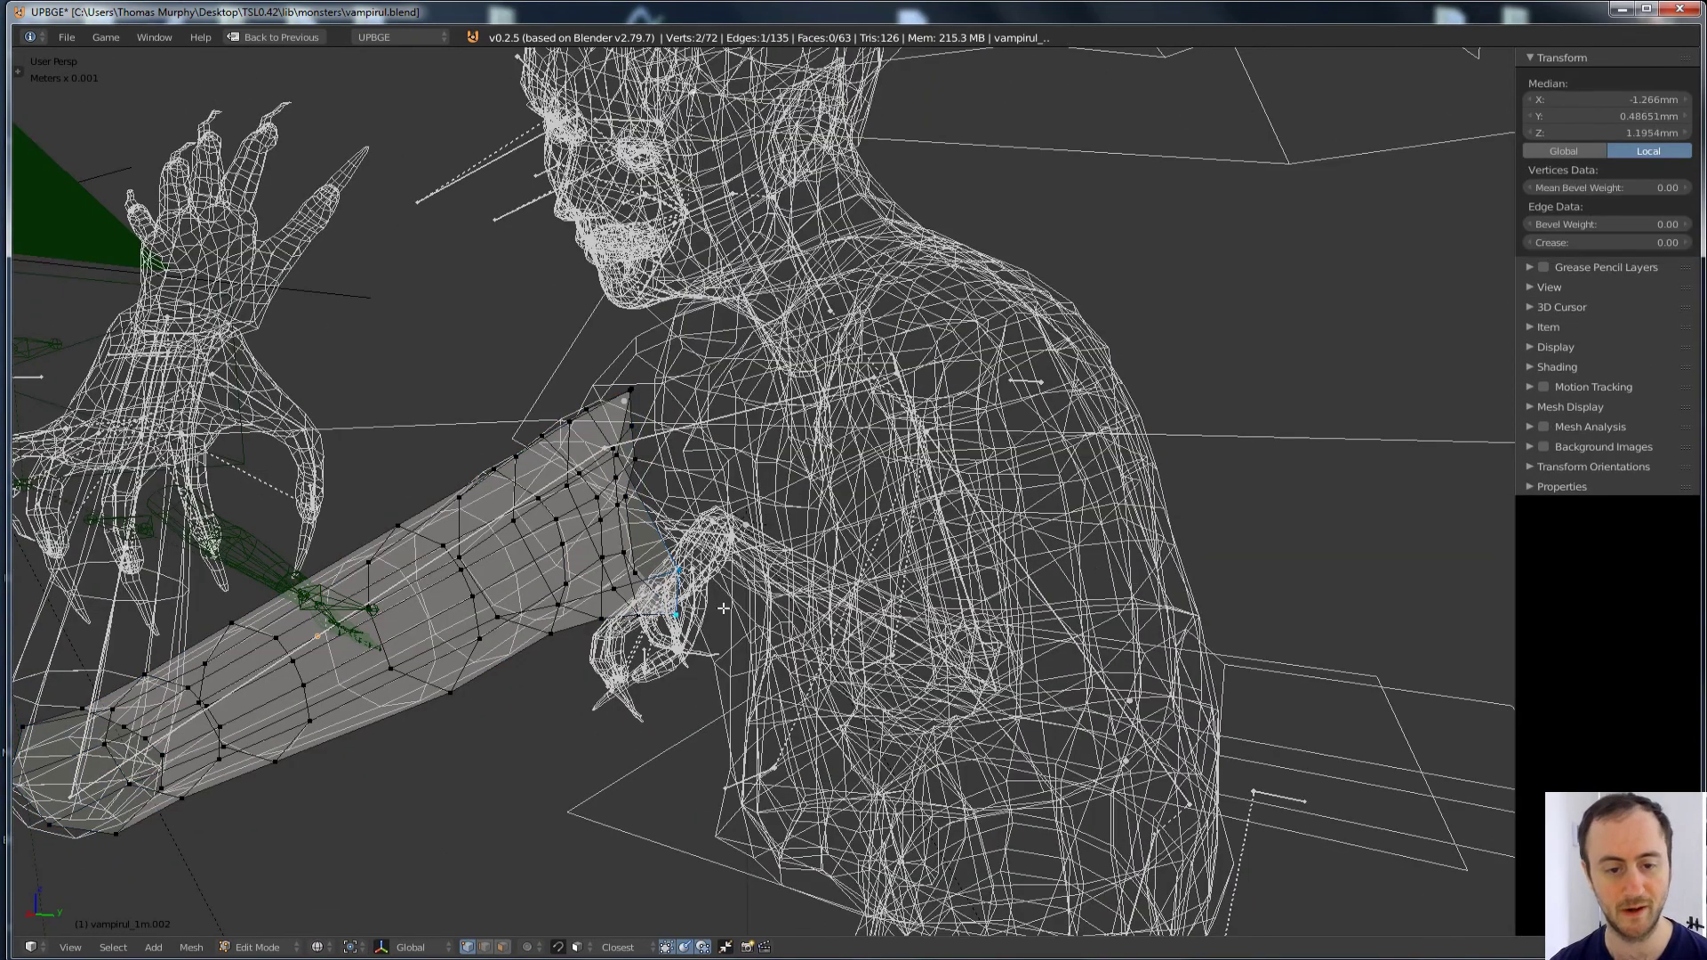
pyautogui.press('z')
pyautogui.press('g')
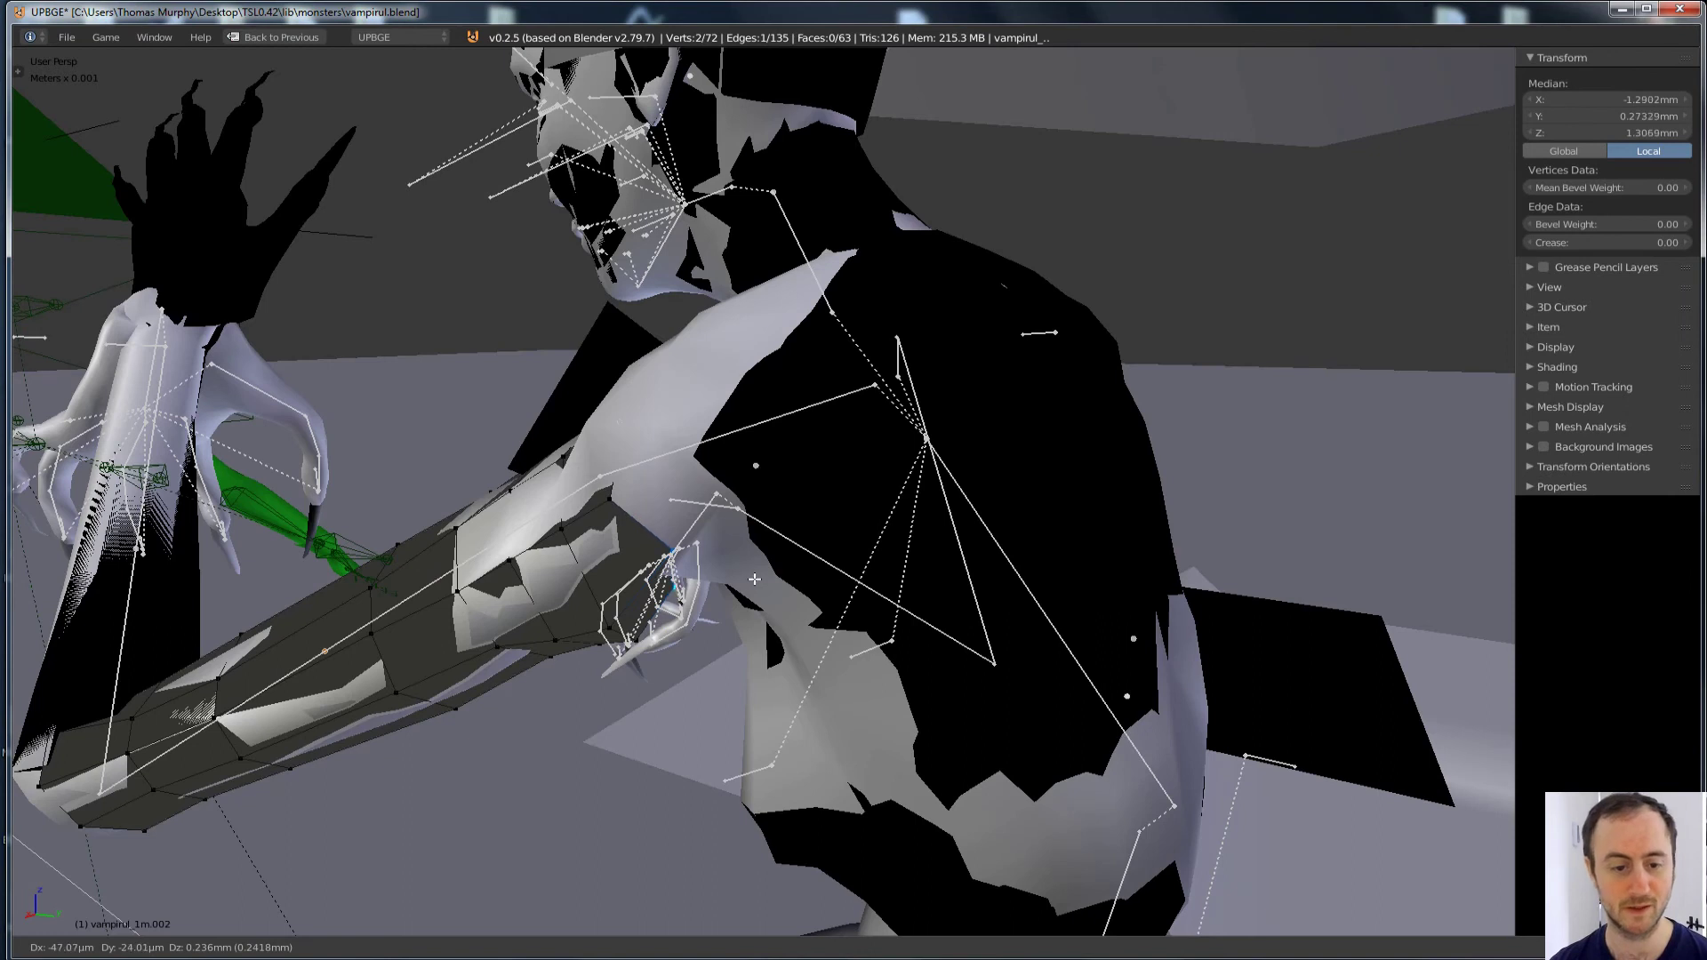
pyautogui.click(755, 582)
pyautogui.moveTo(755, 582); pyautogui.dragTo(960, 560, button='middle')
pyautogui.press('g')
pyautogui.click(770, 566)
pyautogui.press('Tab')
# Step: Select the torso's collision mesh and try moving all of its vertices in Edit Mode
pyautogui.press('z')
pyautogui.rightClick(806, 494)
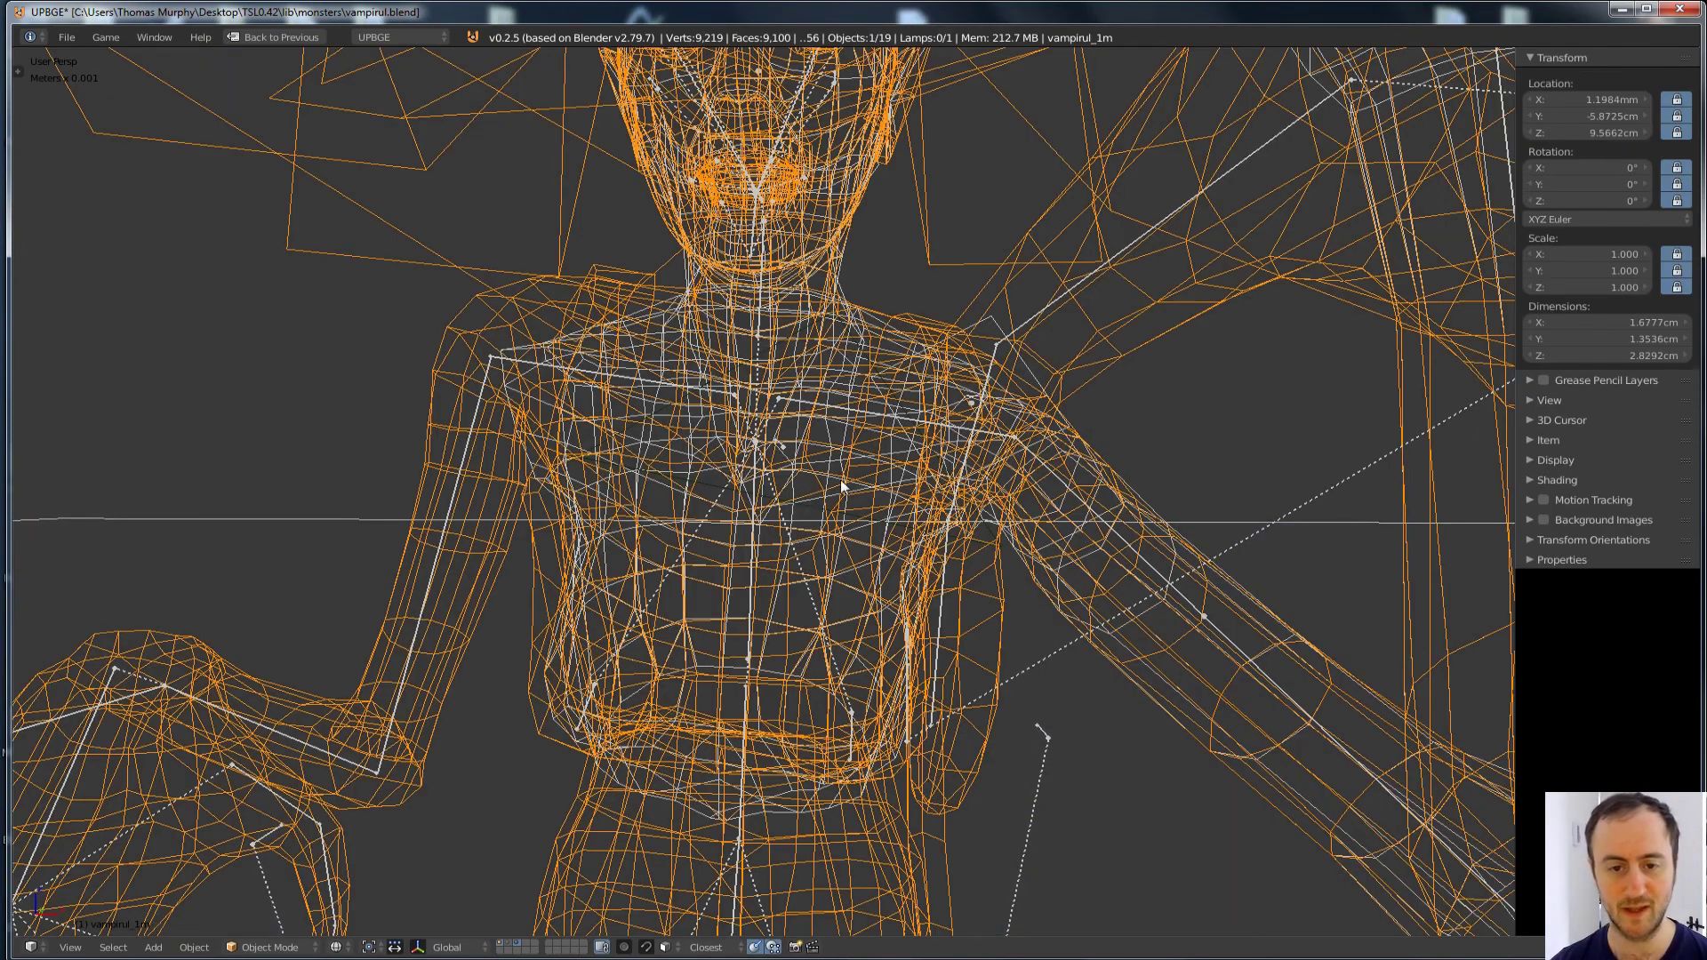
pyautogui.rightClick(822, 474)
pyautogui.press('z')
pyautogui.press('g')
pyautogui.rightClick(738, 521)
pyautogui.press('Tab')
pyautogui.press('a')
pyautogui.press('a')
pyautogui.press('g')
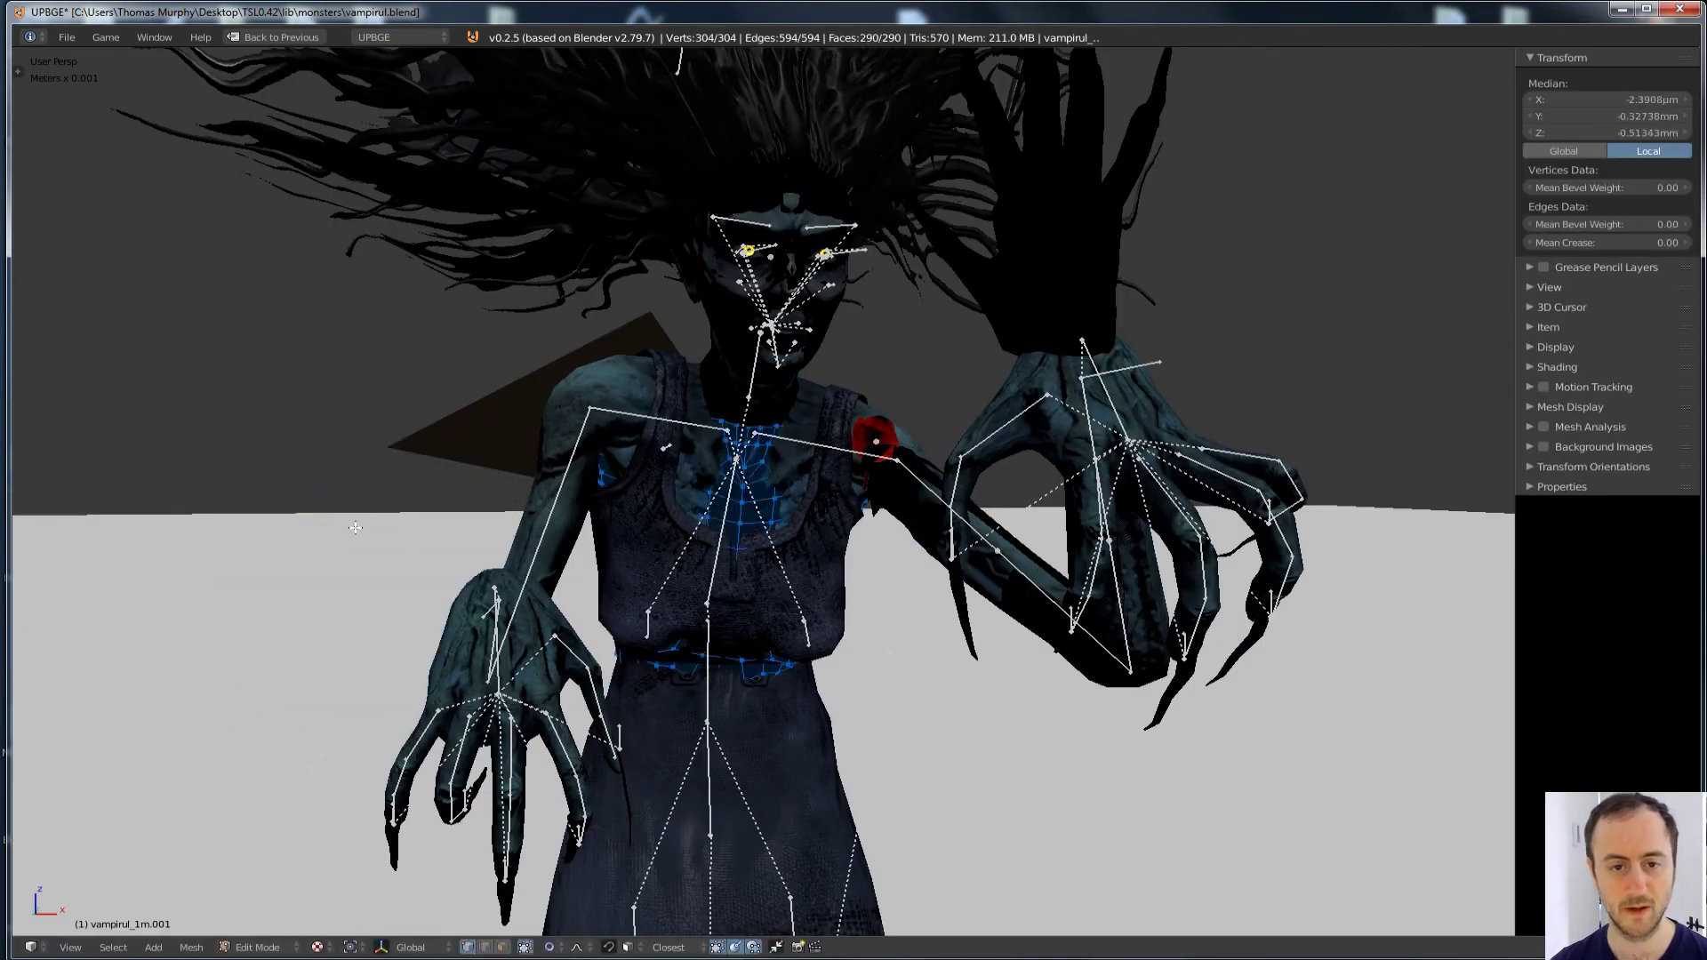
pyautogui.click(680, 494)
pyautogui.press('Tab')
# Step: Start and stop the game engine, and reselect the wound decal on the left shoulder
pyautogui.scroll(2, 680, 495)
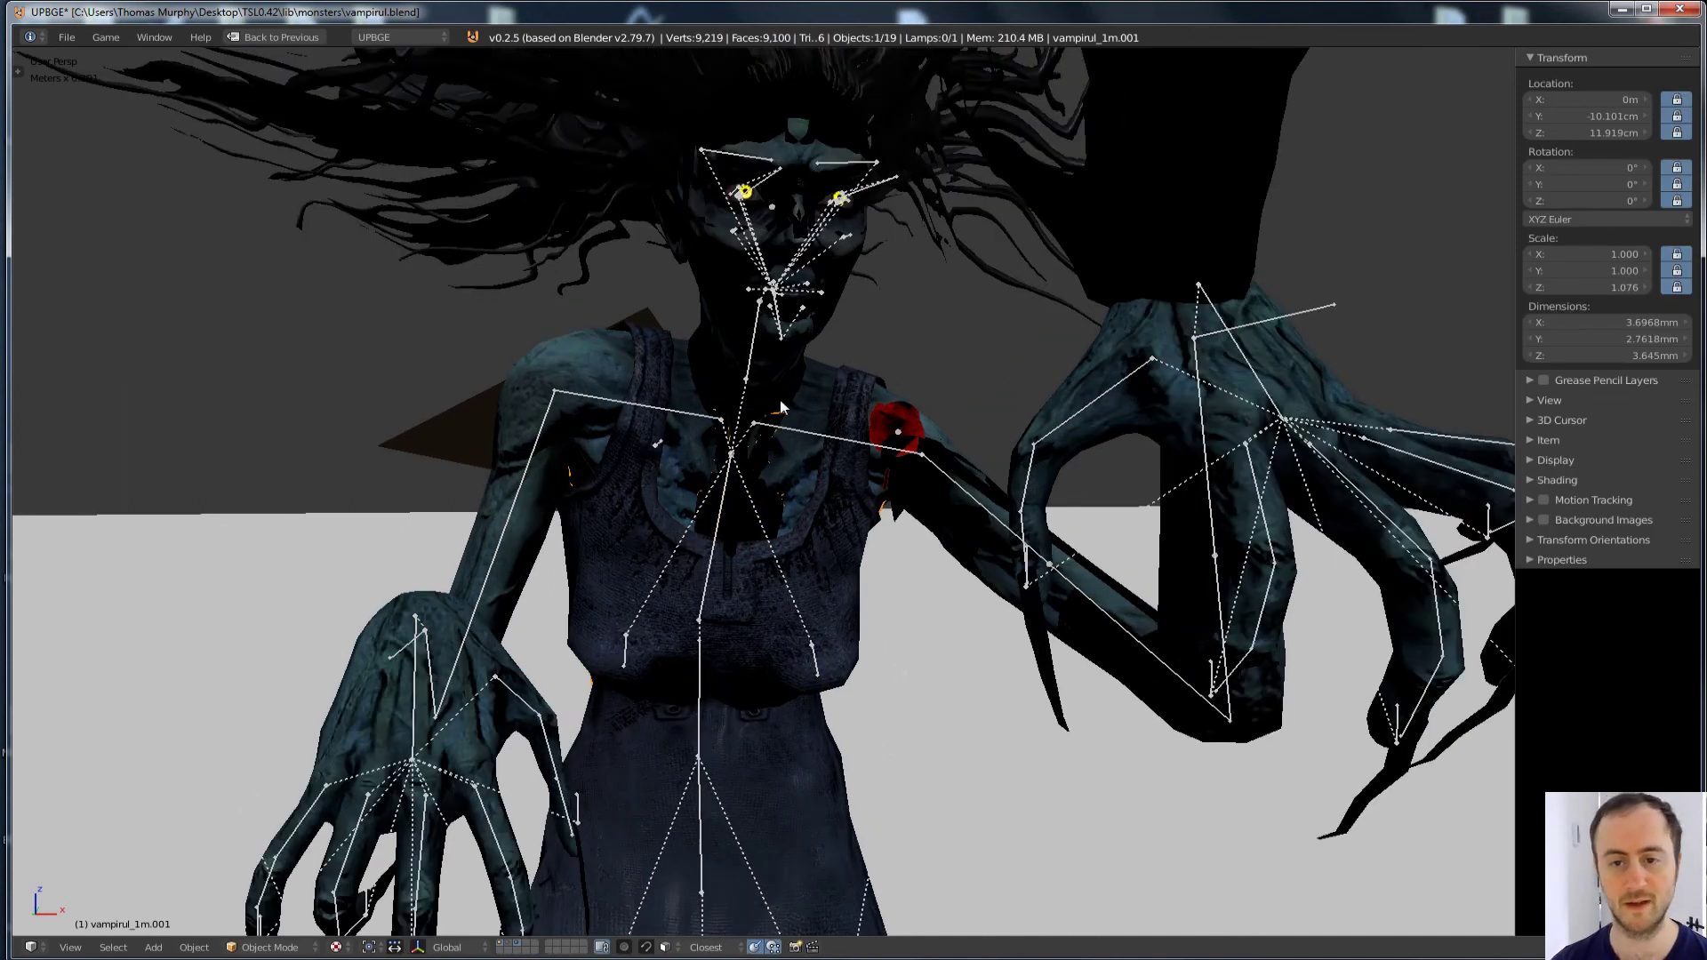
pyautogui.press('p')
pyautogui.press('Escape')
pyautogui.rightClick(953, 395)
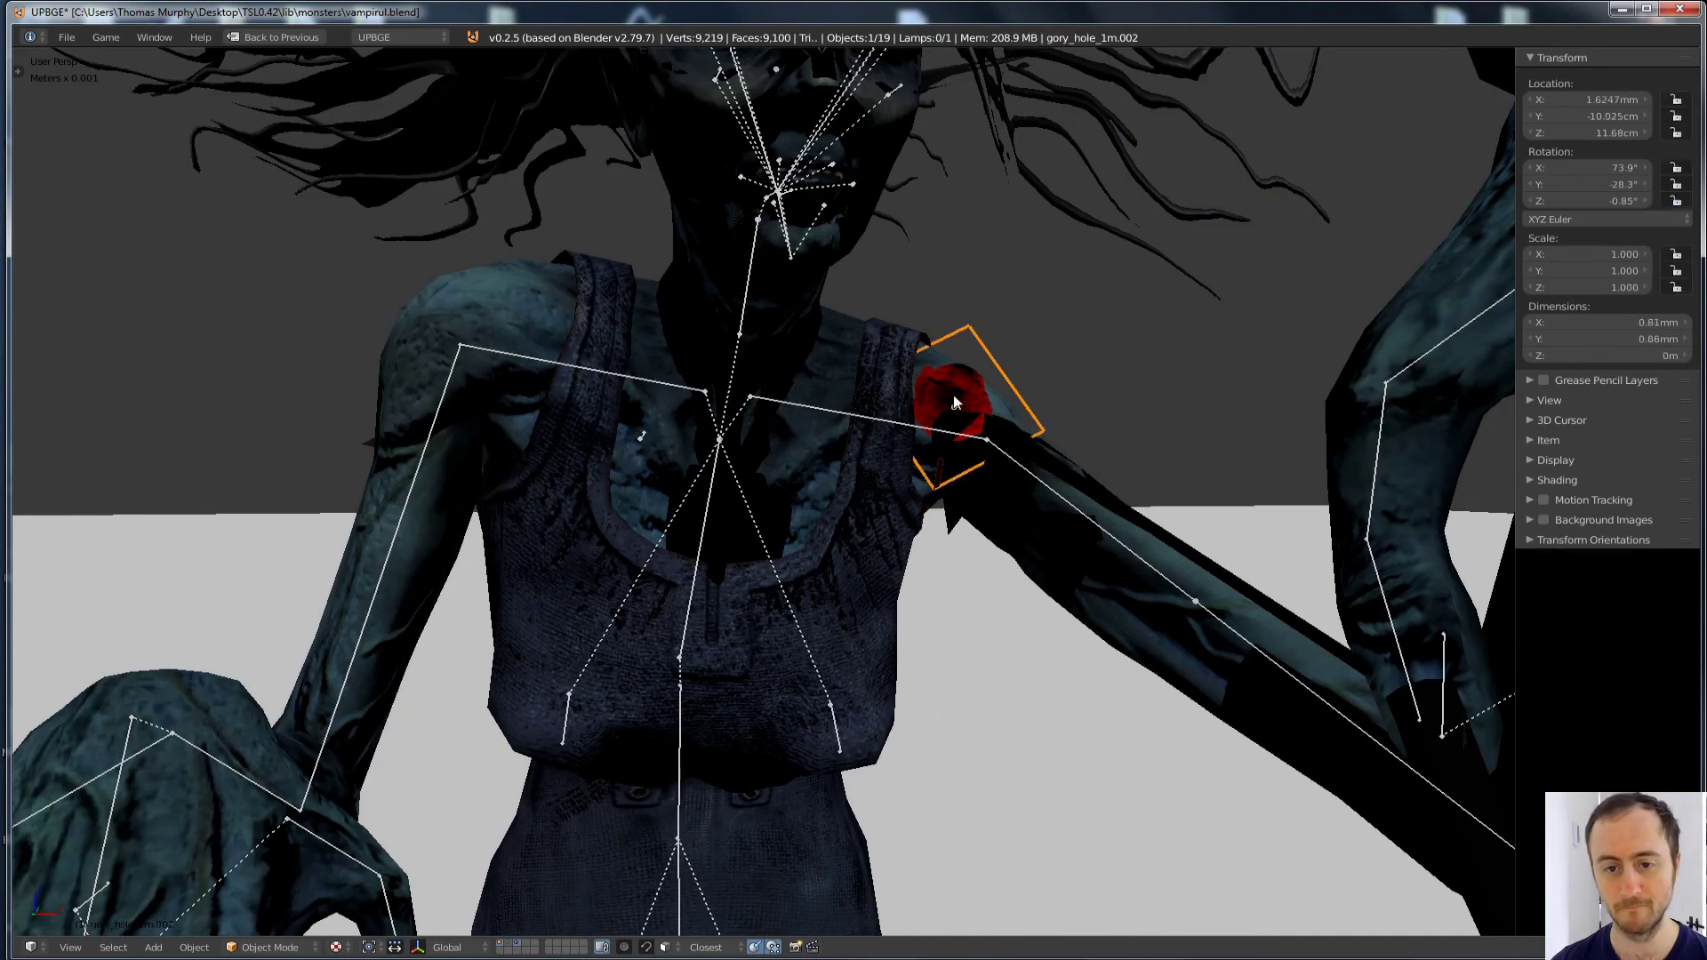
# Step: Move the wound decal from the monster's left shoulder onto its right shoulder, beside the dress strap
pyautogui.press('KP_Decimal')
pyautogui.moveTo(912, 428); pyautogui.dragTo(738, 467, button='middle')
pyautogui.press('g')
pyautogui.click(929, 355)
pyautogui.scroll(-8, 929, 355)
pyautogui.moveTo(930, 355); pyautogui.dragTo(844, 427, button='middle')
pyautogui.press('g')
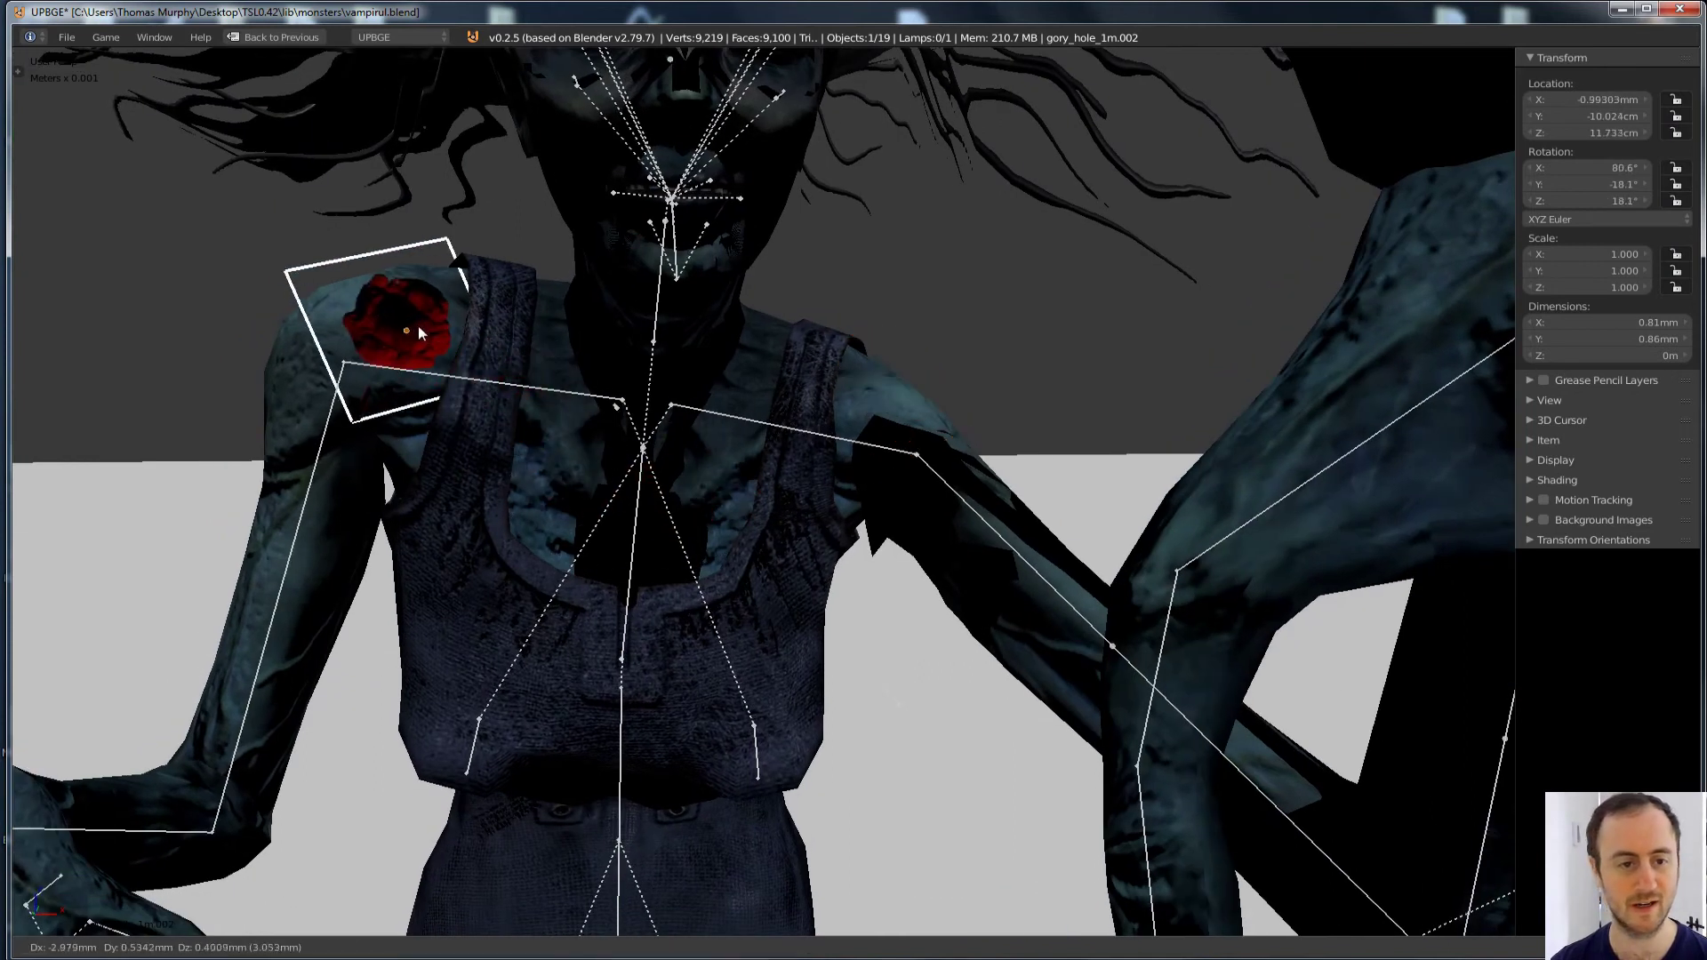
pyautogui.click(415, 329)
pyautogui.press('KP_Decimal')
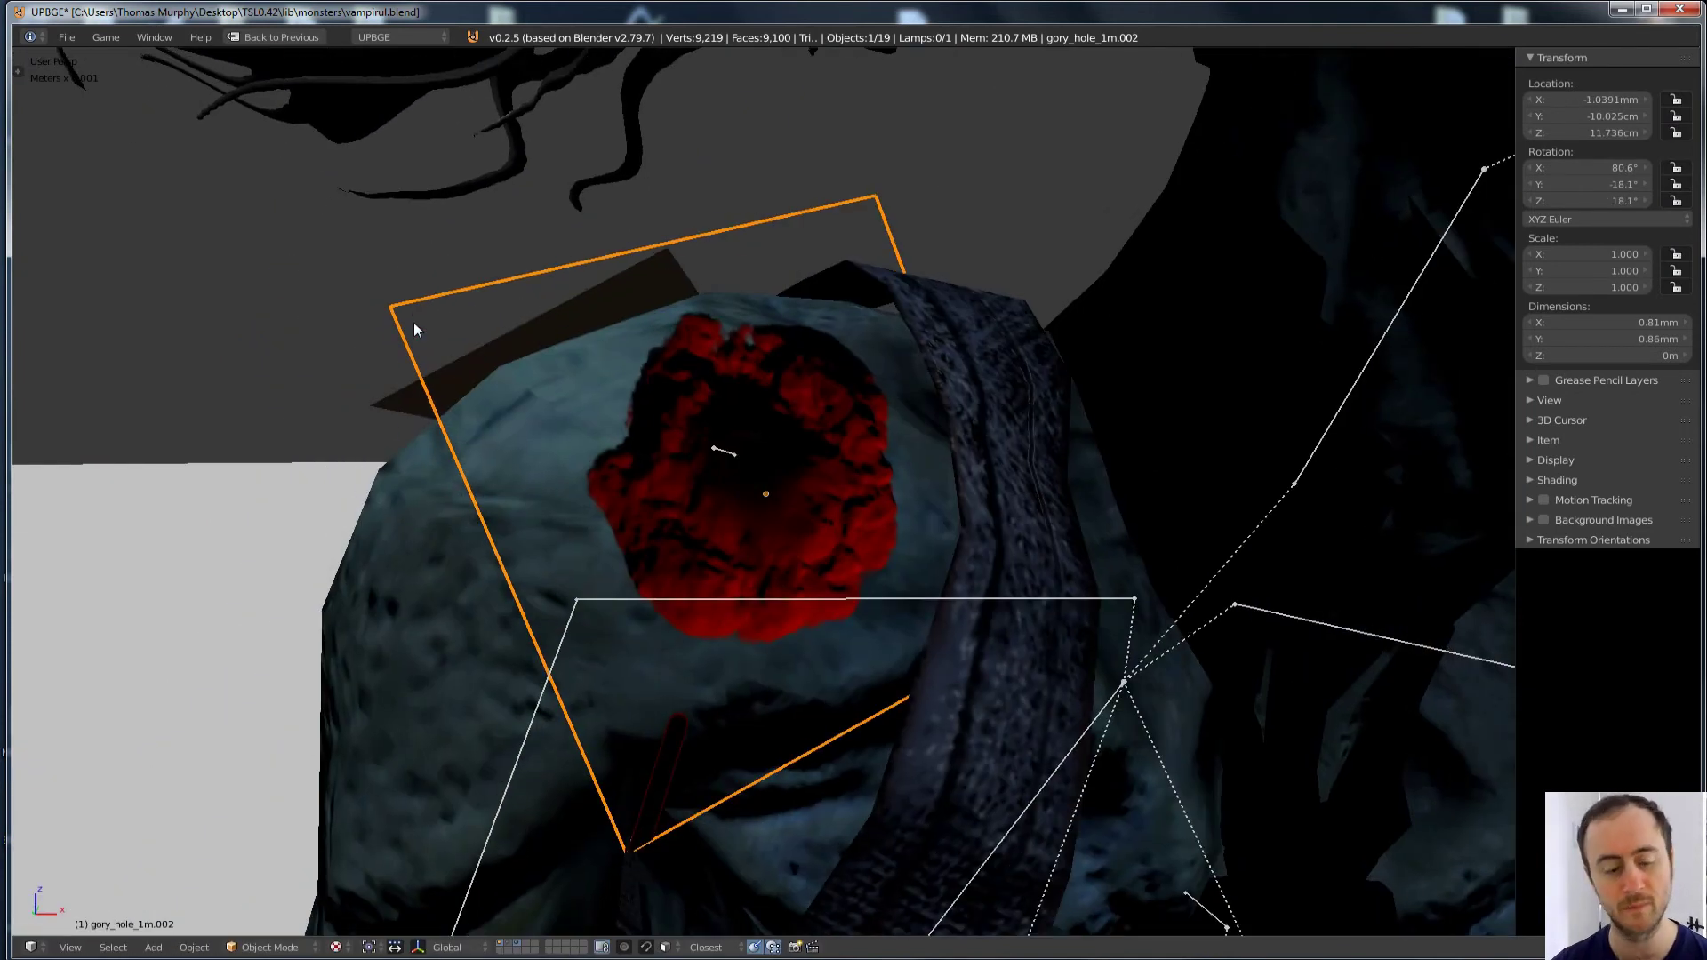
# Step: Switch to layer 3 and select the wound decal lying above the creased test plane
pyautogui.press('3')
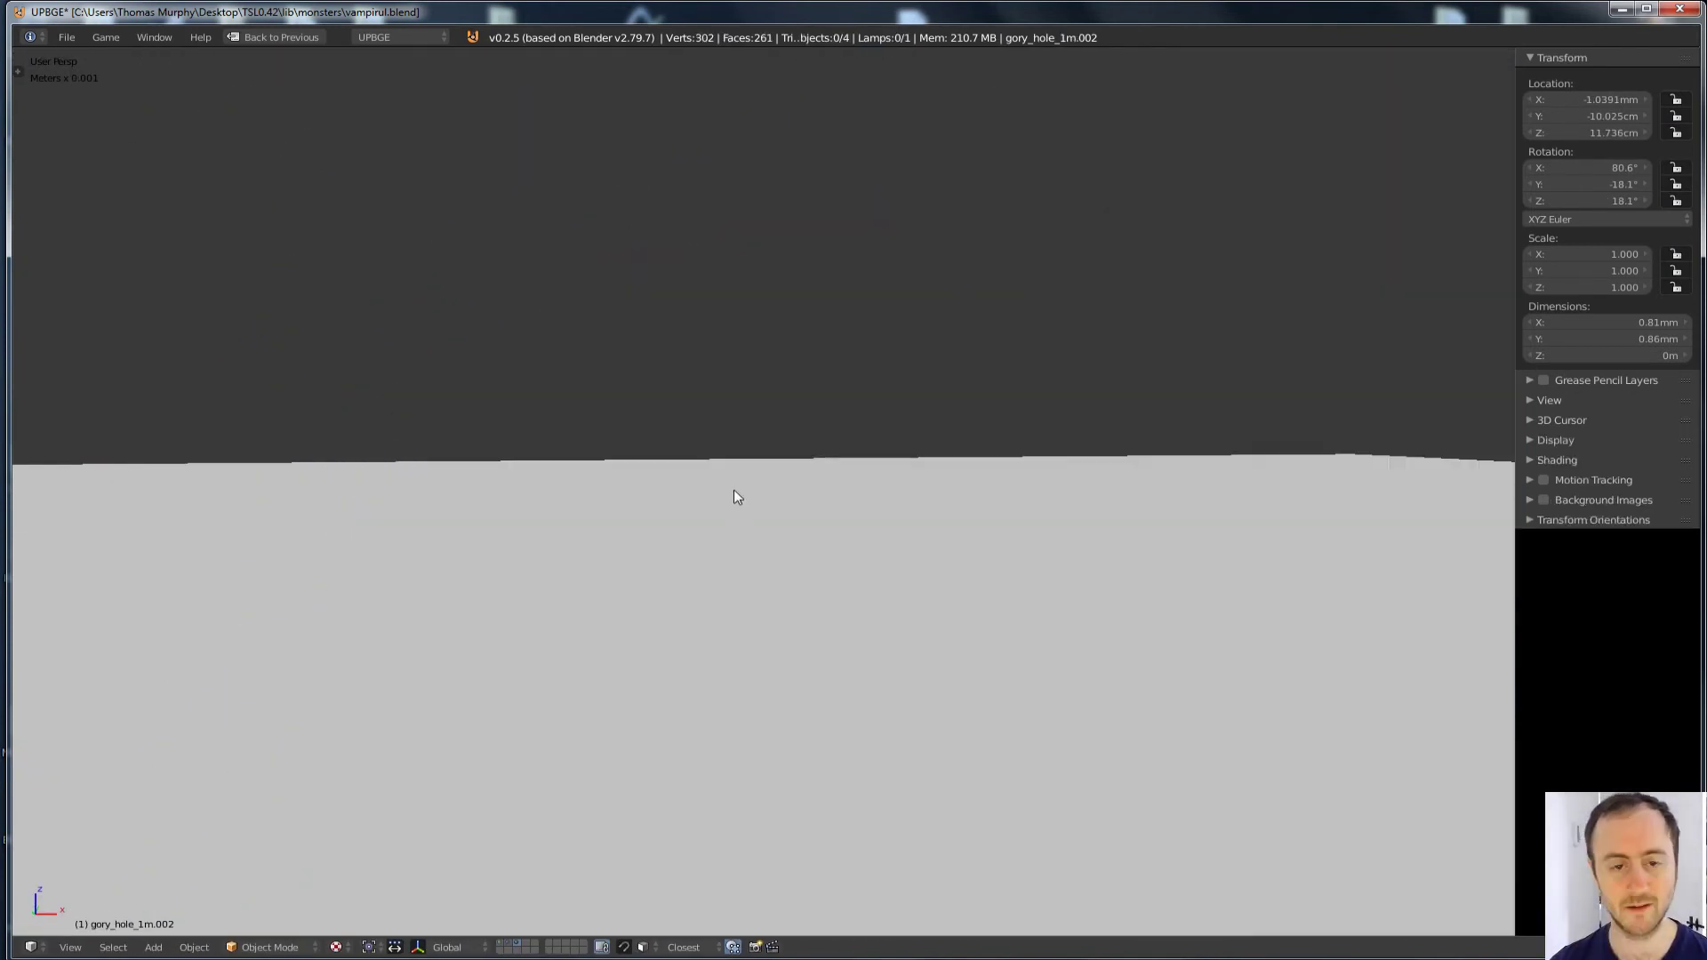
pyautogui.scroll(-5, 670, 567)
pyautogui.scroll(-4, 671, 573)
pyautogui.rightClick(496, 637)
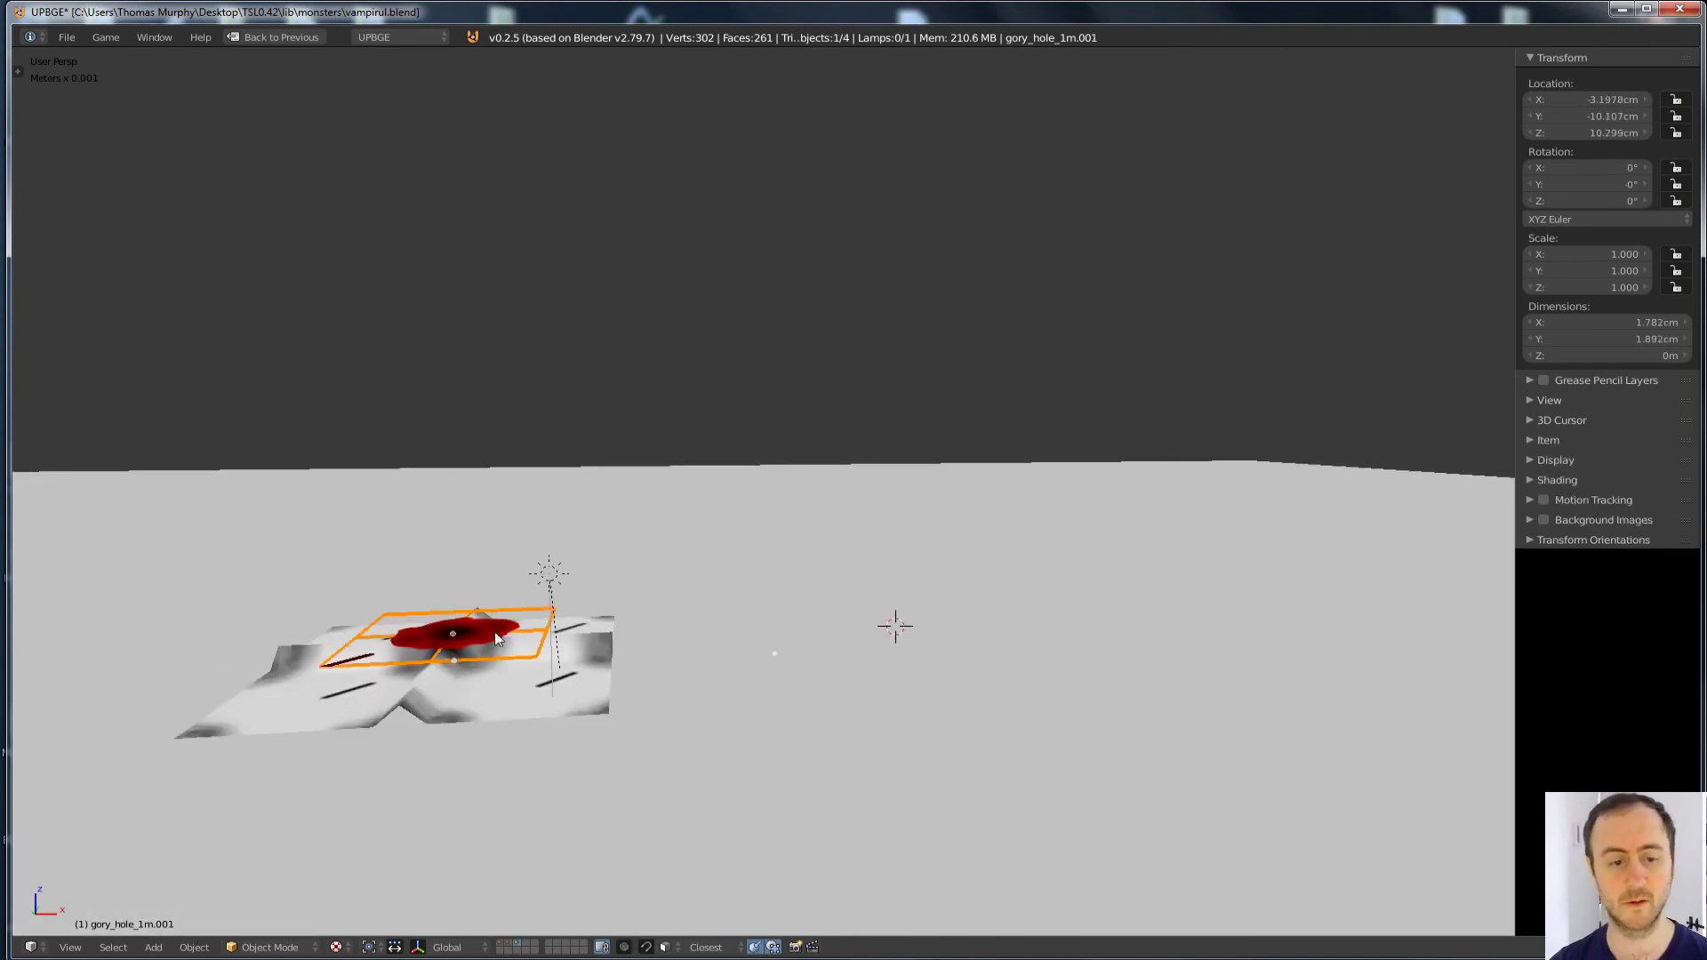
pyautogui.press('KP_Decimal')
pyautogui.moveTo(743, 606); pyautogui.dragTo(797, 643, button='middle')
pyautogui.scroll(-5, 798, 643)
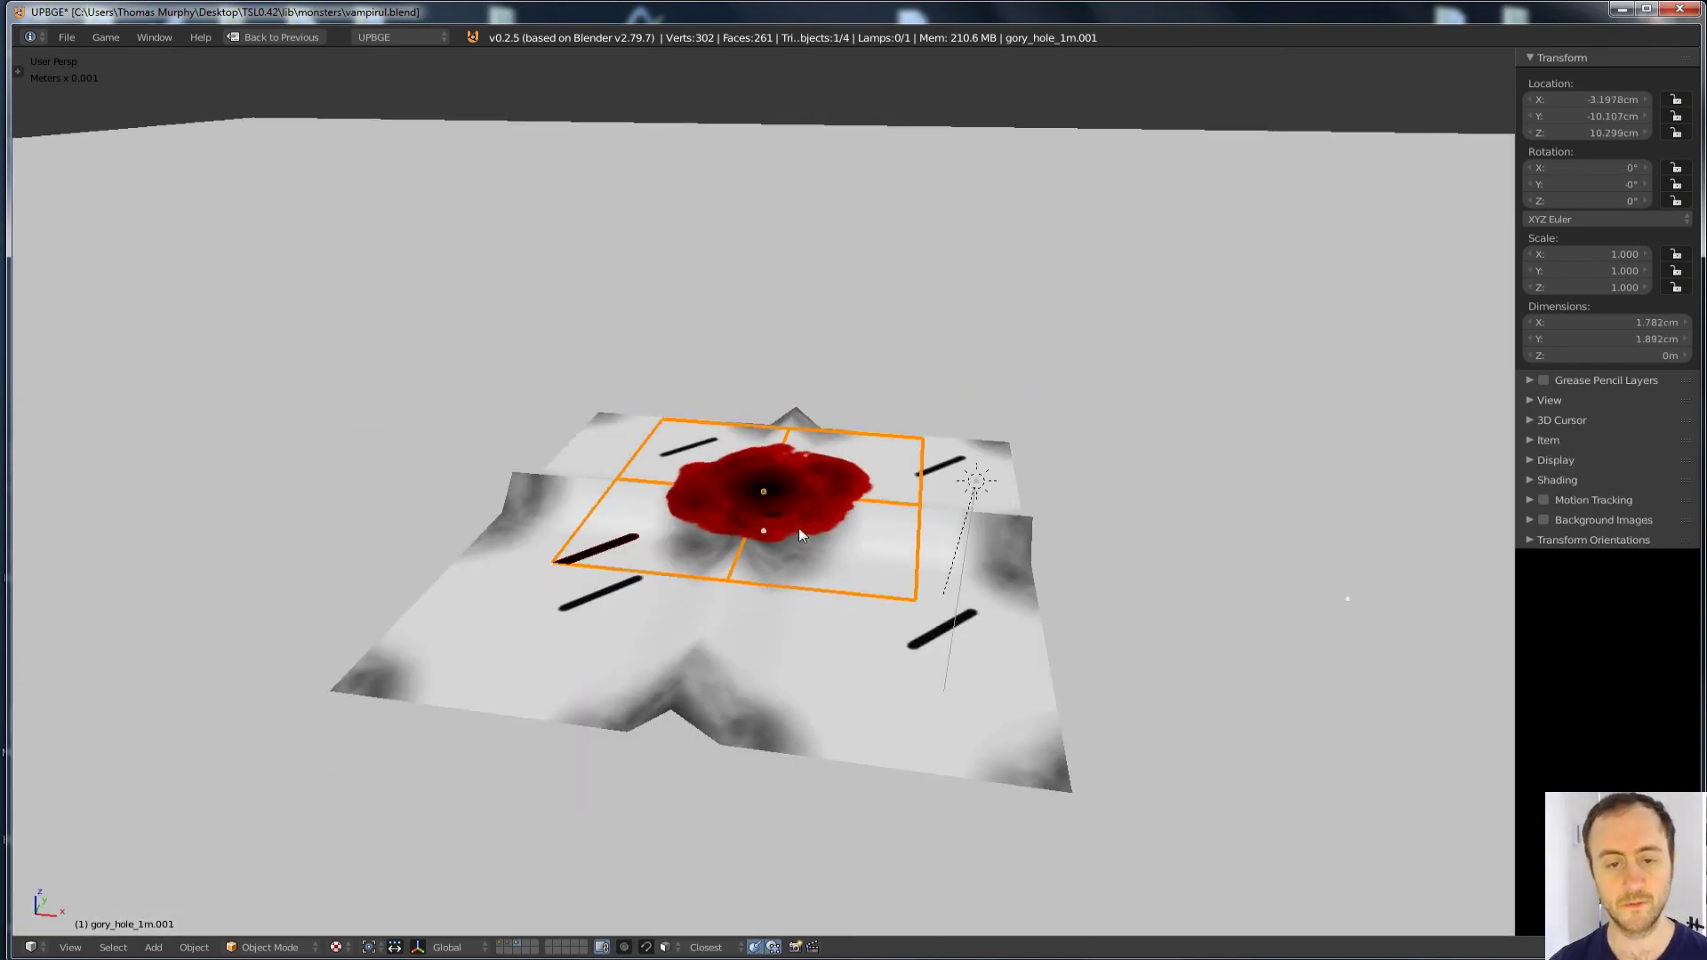
pyautogui.scroll(1, 791, 557)
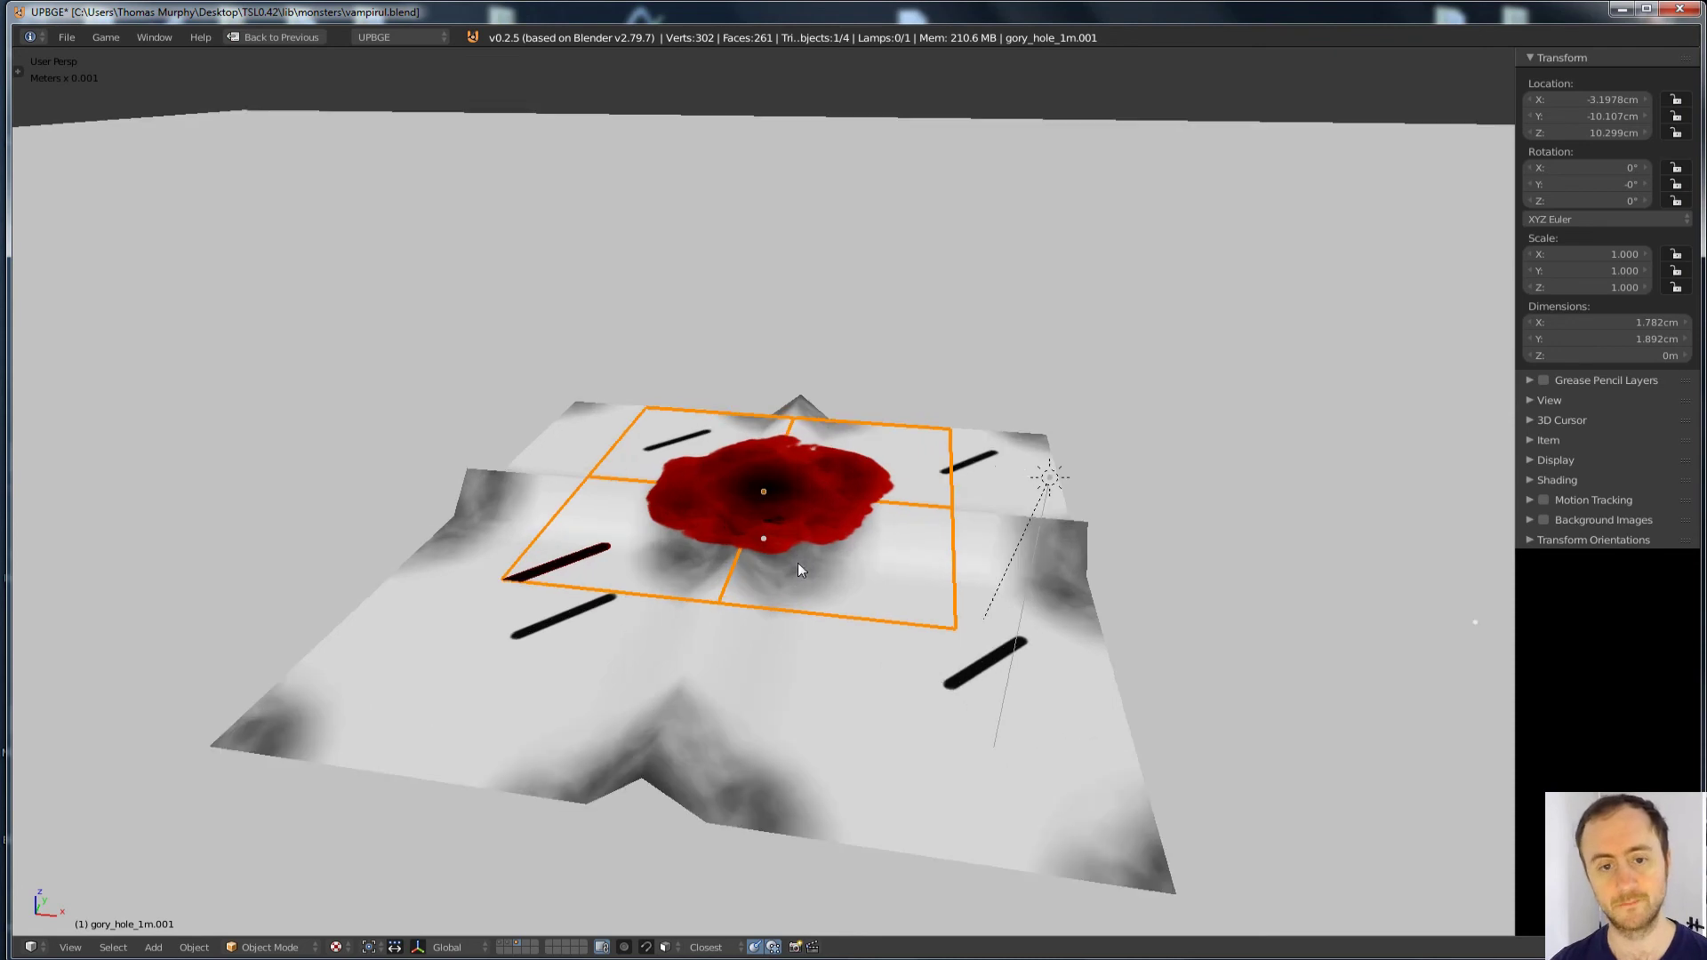
# Step: Hide and reveal the wound decal, and duplicate it in place with the copy's modifier settings shown
pyautogui.press('h')
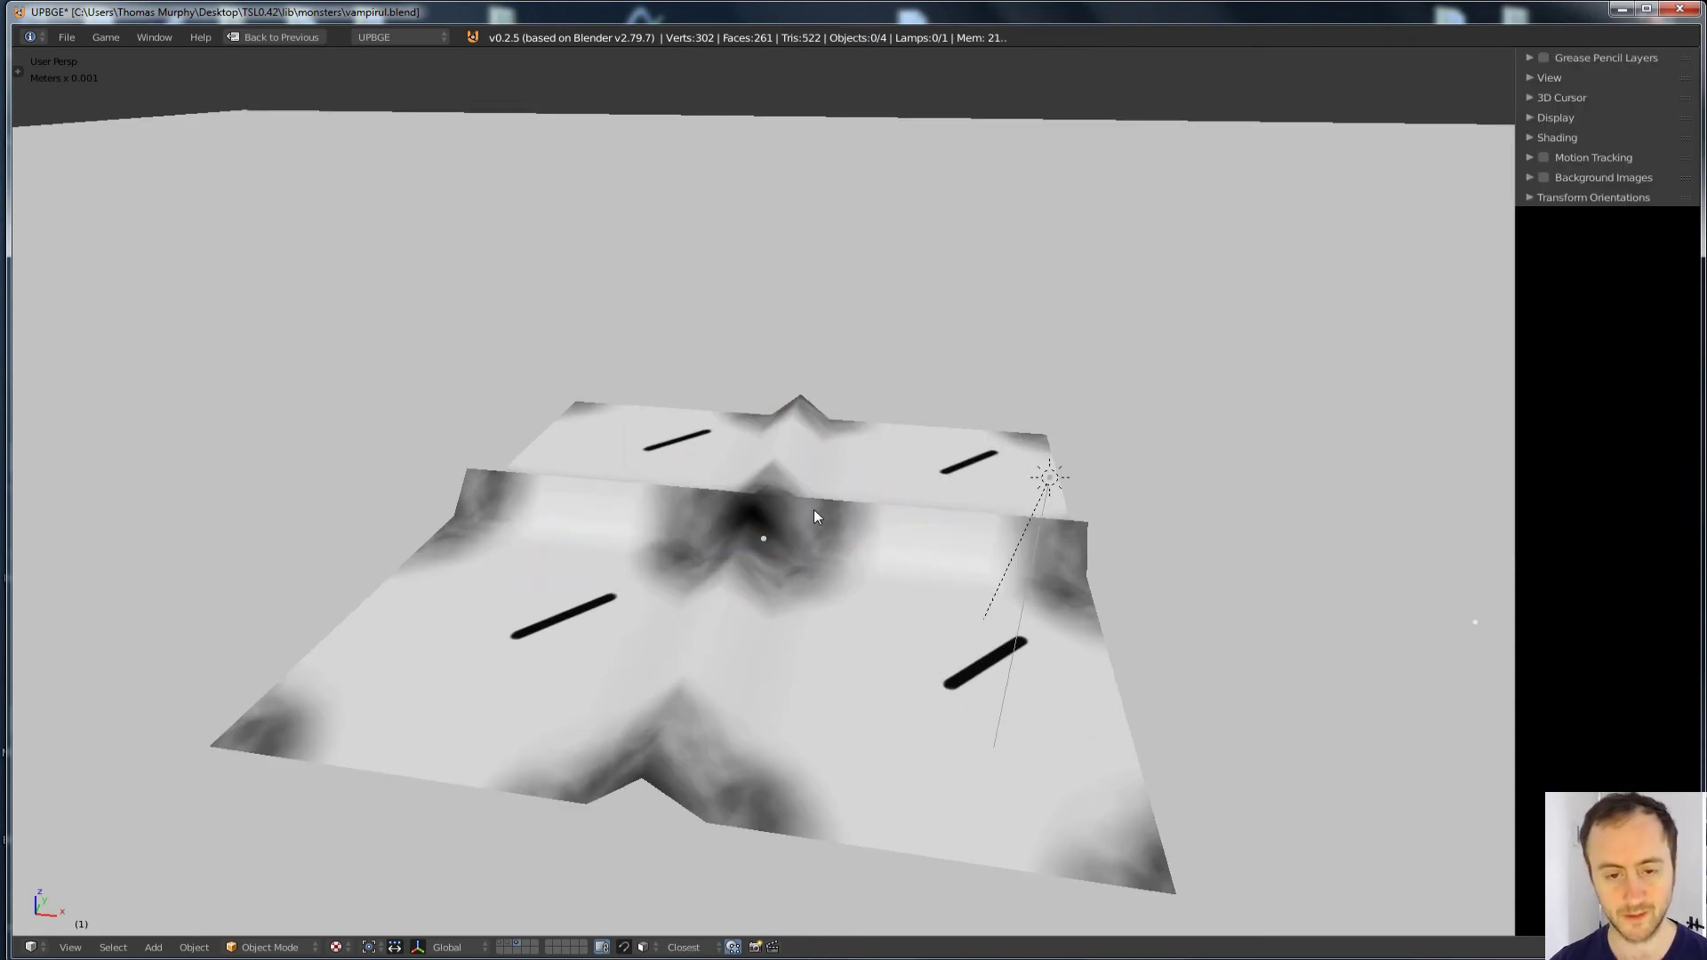
pyautogui.hotkey('alt', 'h')
pyautogui.hotkey('shift', 'd')
pyautogui.press('Escape')
pyautogui.moveTo(851, 460); pyautogui.dragTo(1088, 458, button='middle')
pyautogui.hotkey('ctrl', 'Up')
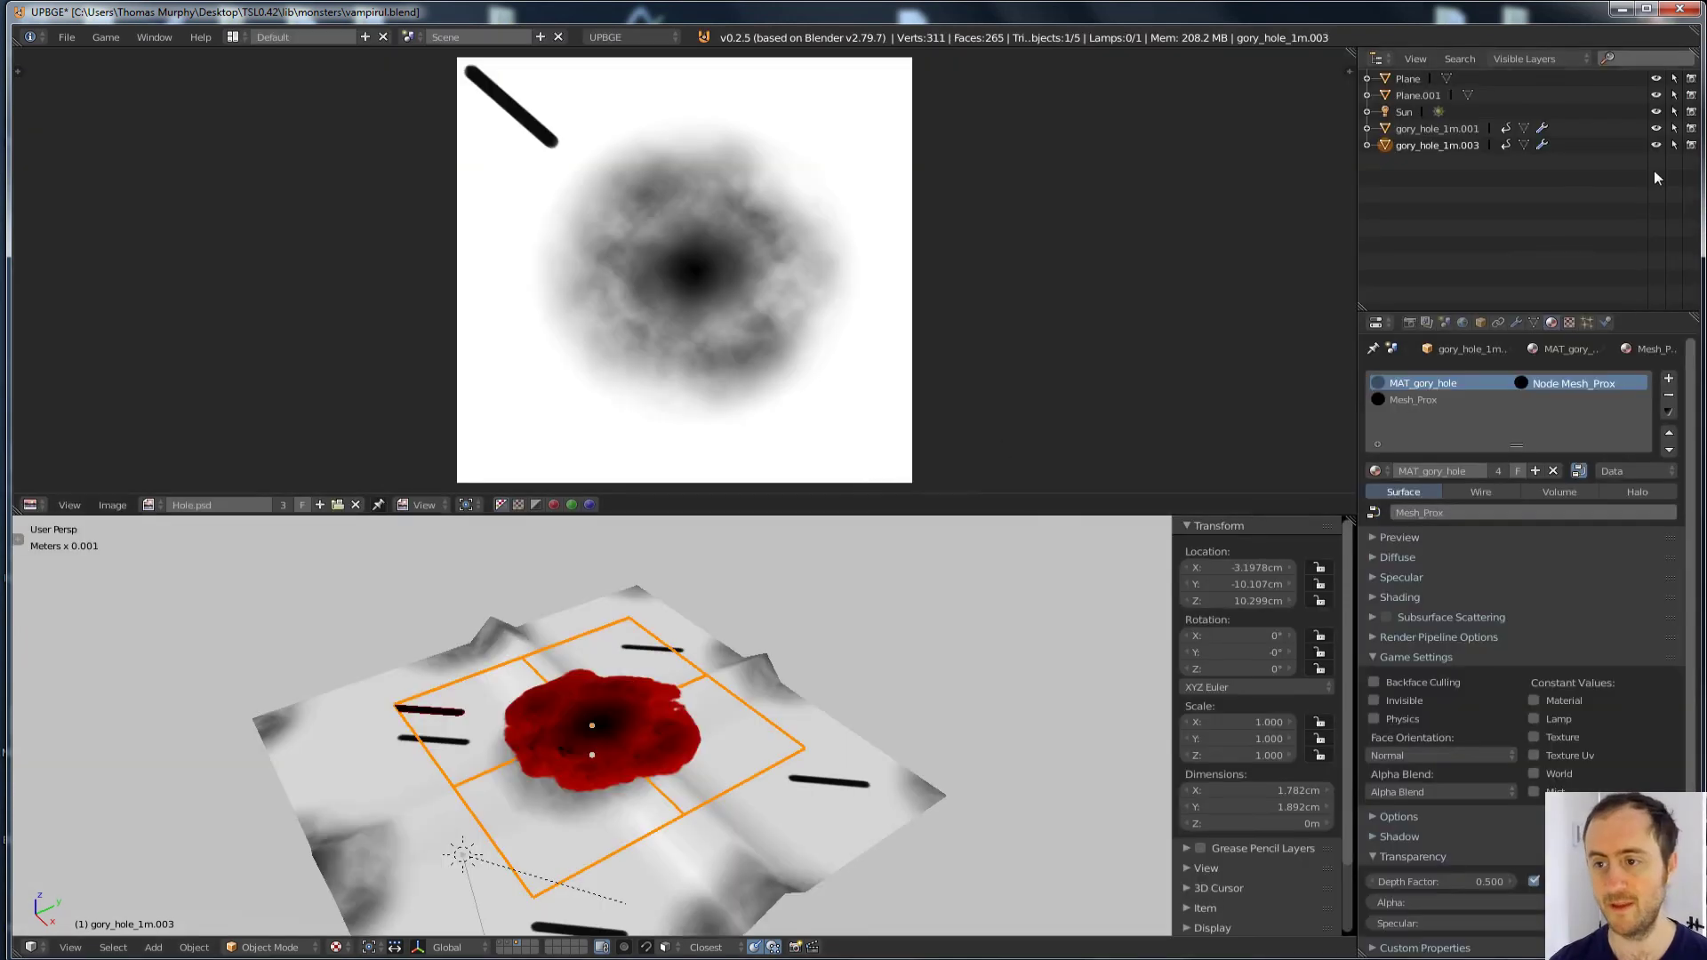
pyautogui.click(1516, 324)
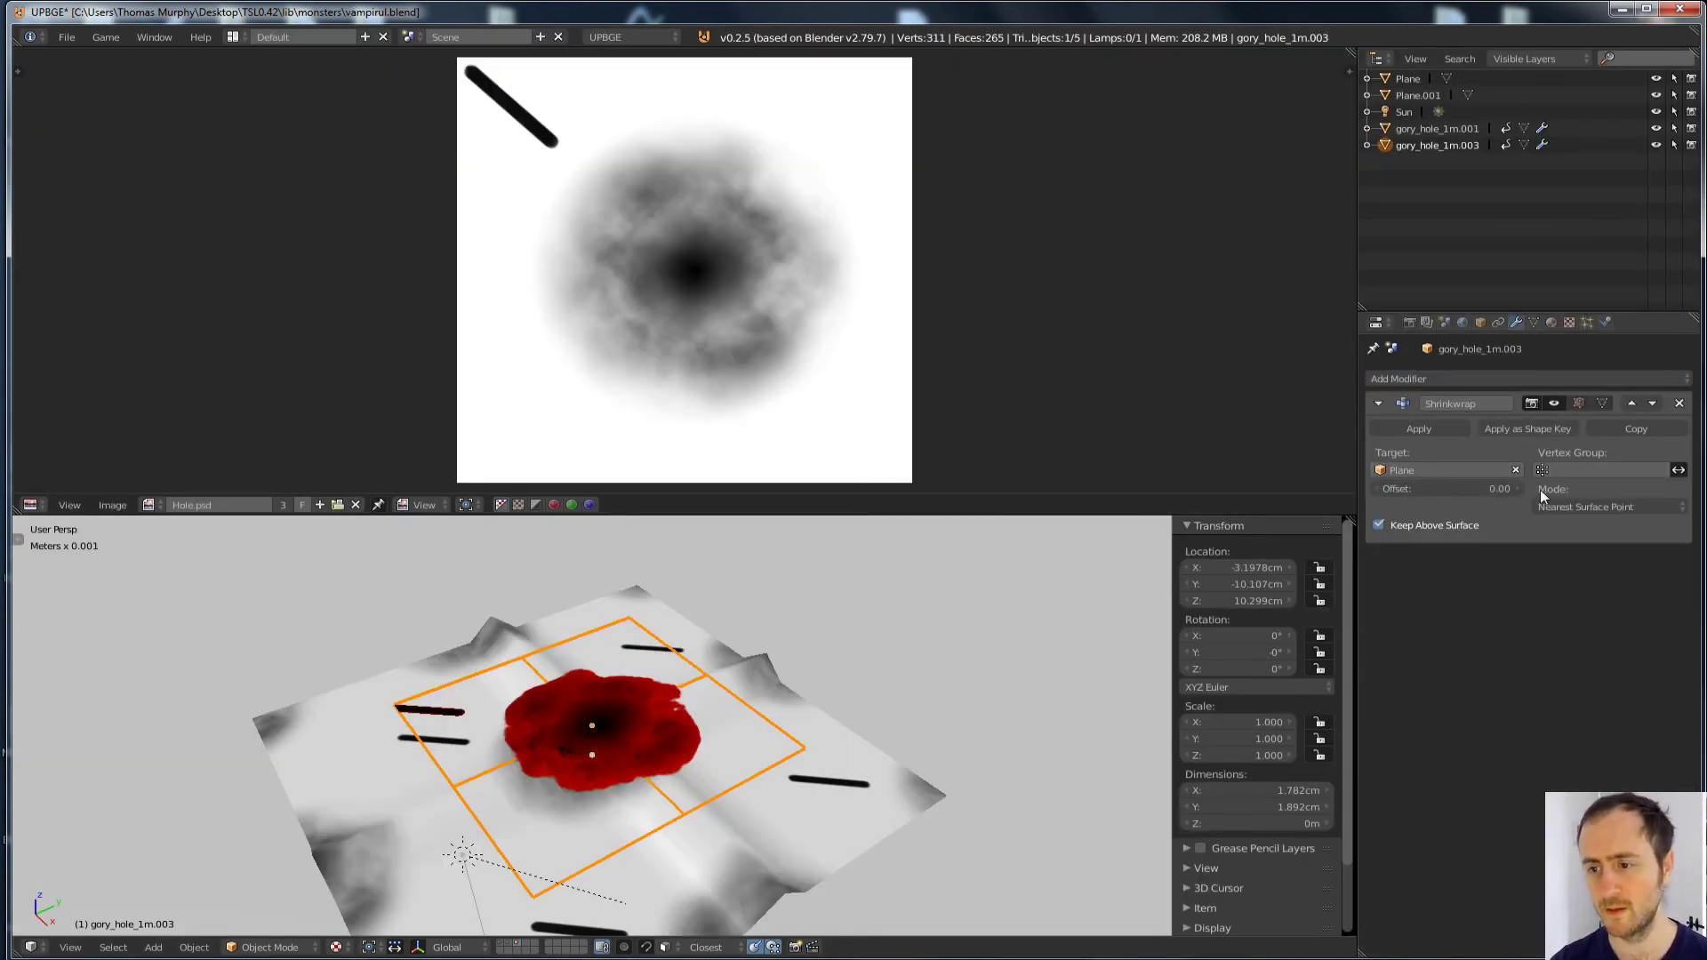
# Step: Subdivide the duplicated decal's whole mesh four times in Edit Mode
pyautogui.press('Tab')
pyautogui.press('w')
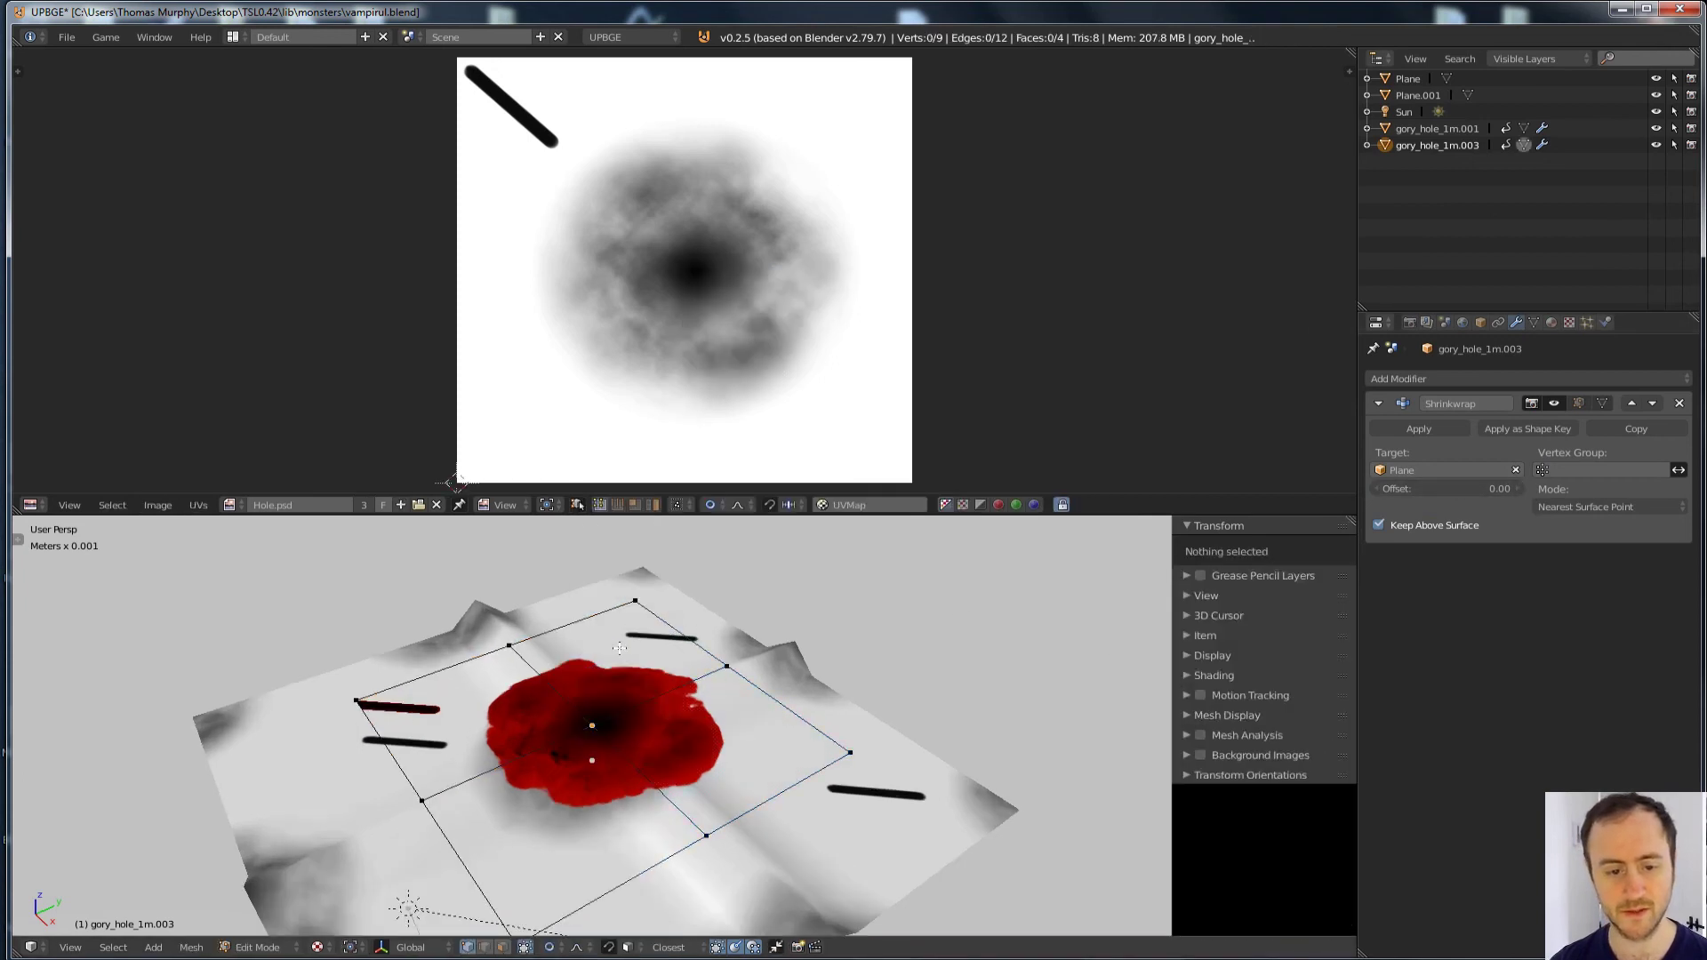
pyautogui.press('Escape')
pyautogui.press('a')
pyautogui.press('w')
pyautogui.click(615, 562)
pyautogui.press('w')
pyautogui.click(615, 562)
pyautogui.press('w')
pyautogui.click(615, 562)
pyautogui.press('w')
pyautogui.click(615, 562)
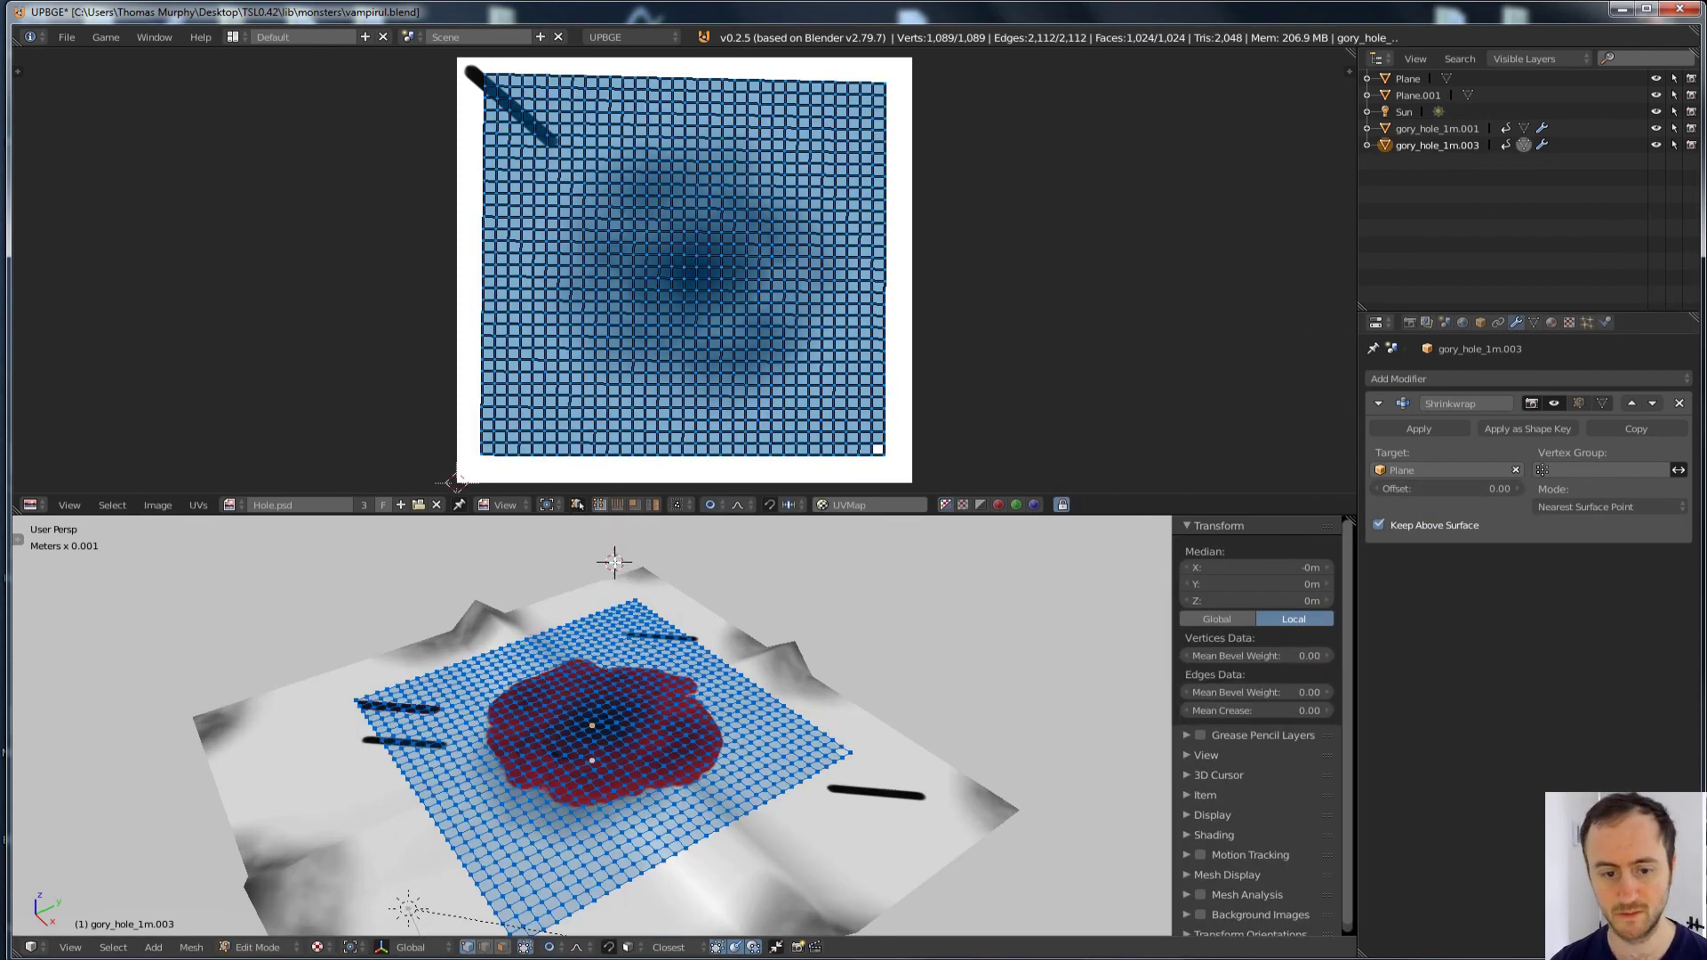
pyautogui.press('Tab')
# Step: Reselect the subdivided decal copy in wireframe display and enable its Shrinkwrap modifier in the viewport
pyautogui.moveTo(659, 704); pyautogui.dragTo(712, 654, button='middle')
pyautogui.press('g')
pyautogui.press('z')
pyautogui.rightClick(711, 711)
pyautogui.rightClick(935, 771)
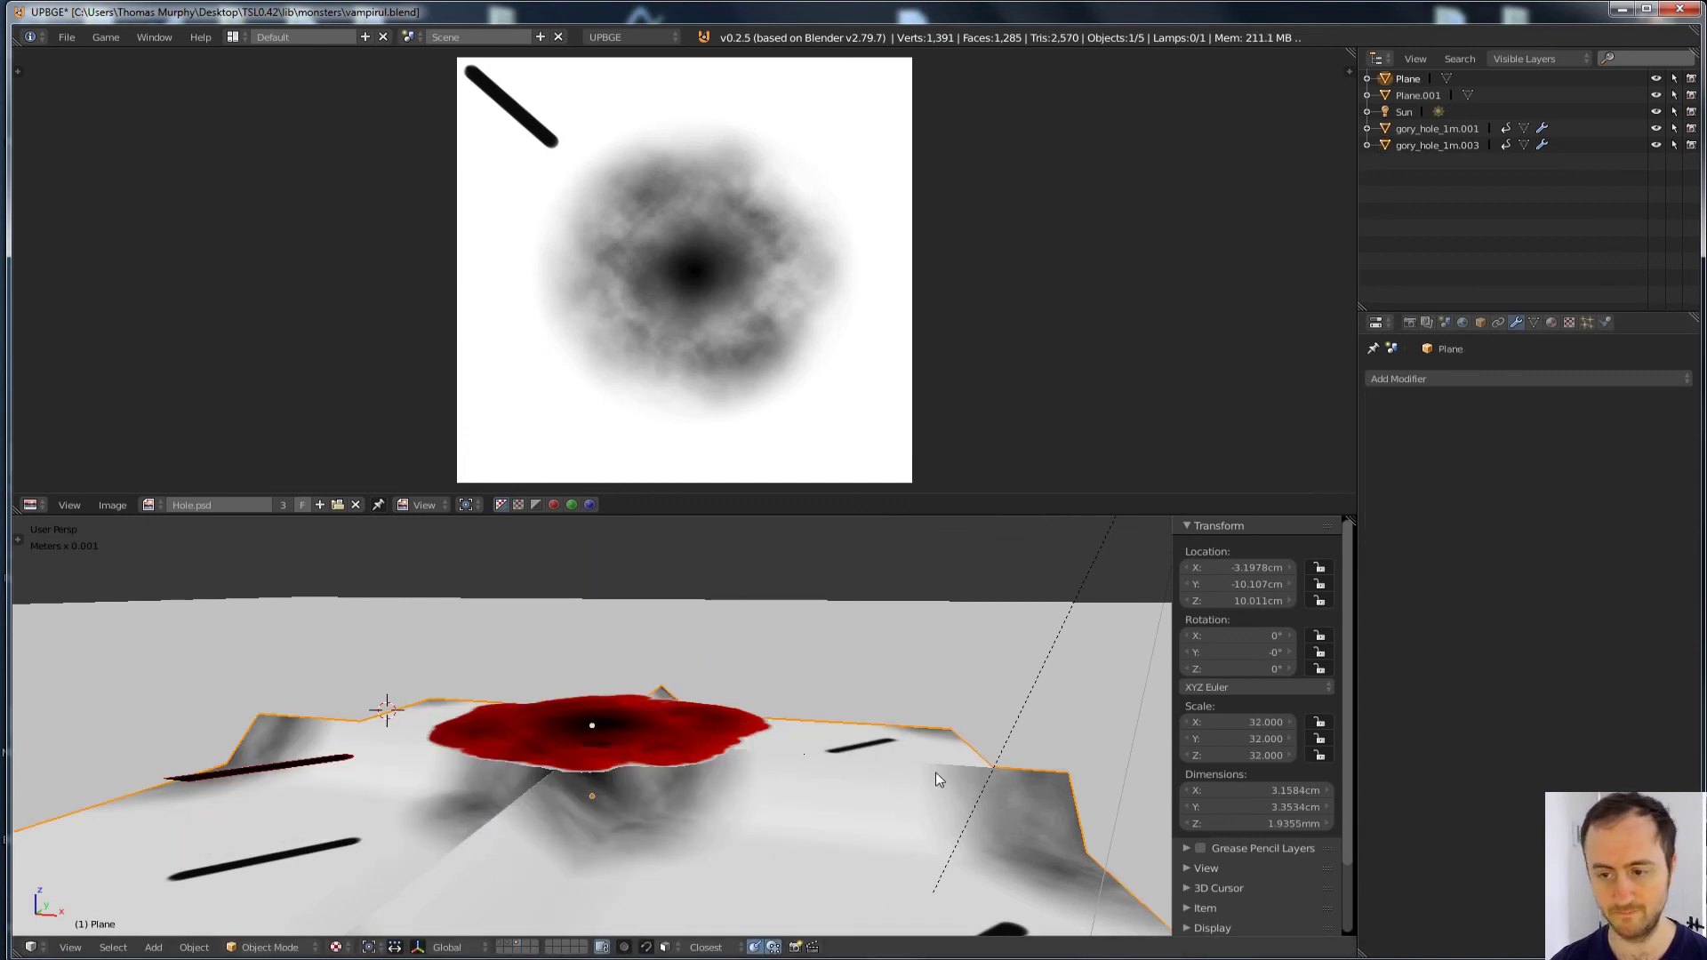
pyautogui.press('z')
pyautogui.rightClick(848, 690)
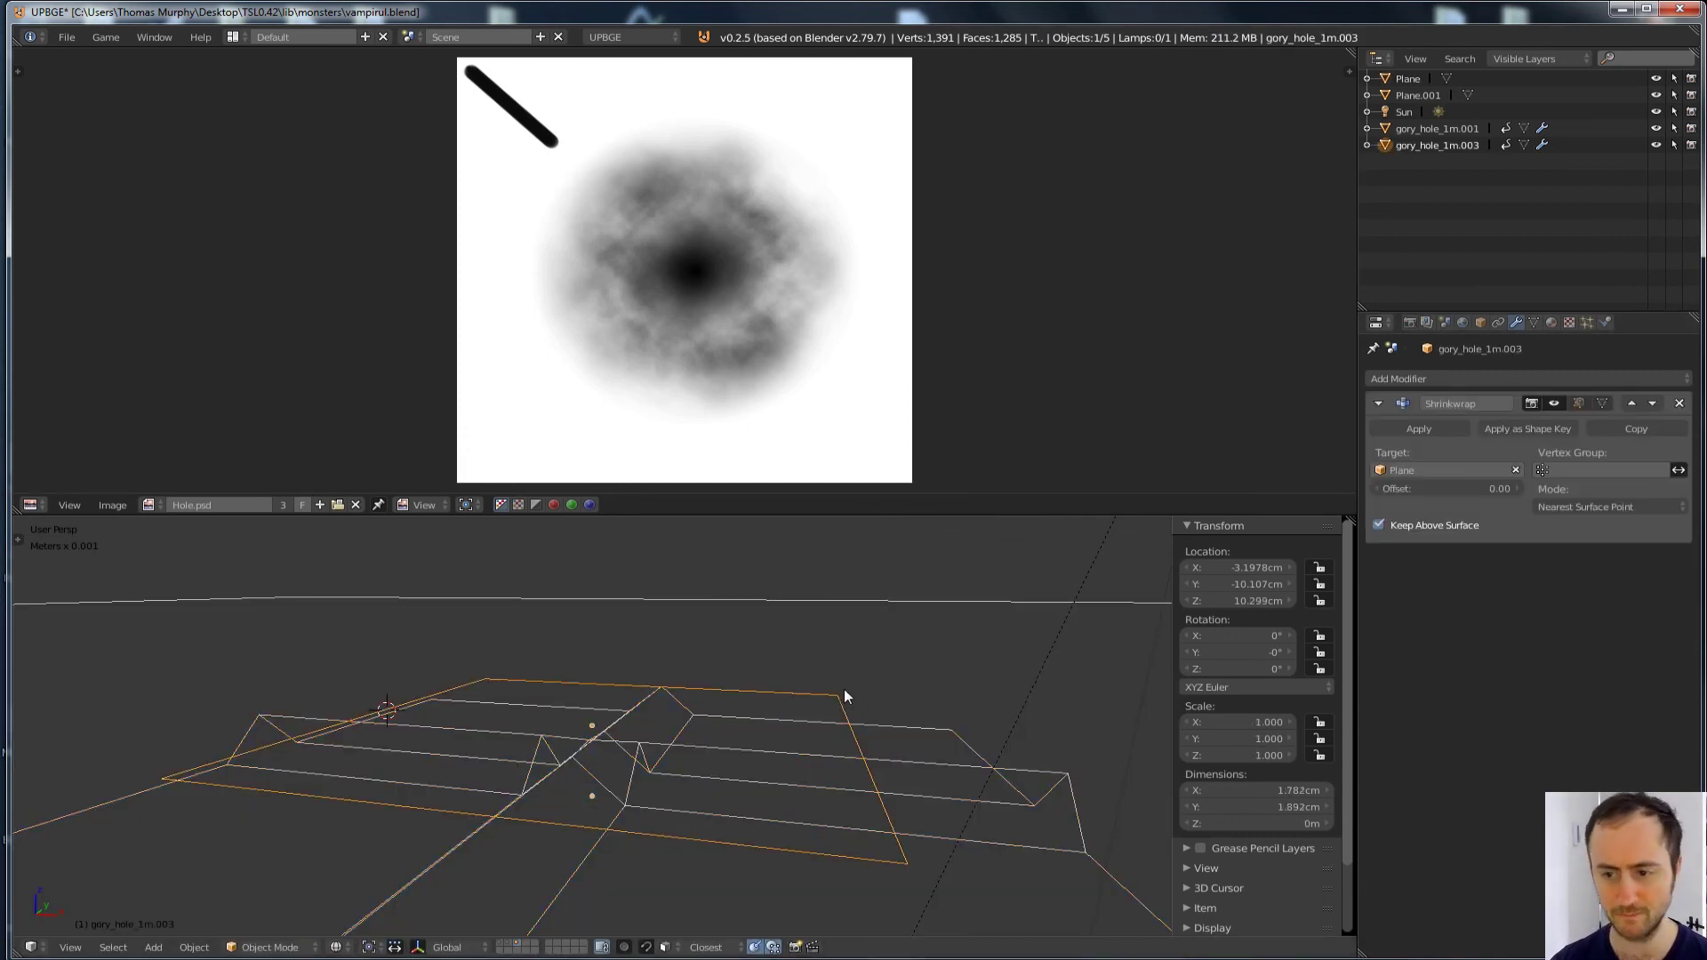
pyautogui.press('z')
pyautogui.moveTo(942, 689); pyautogui.dragTo(881, 736, button='middle')
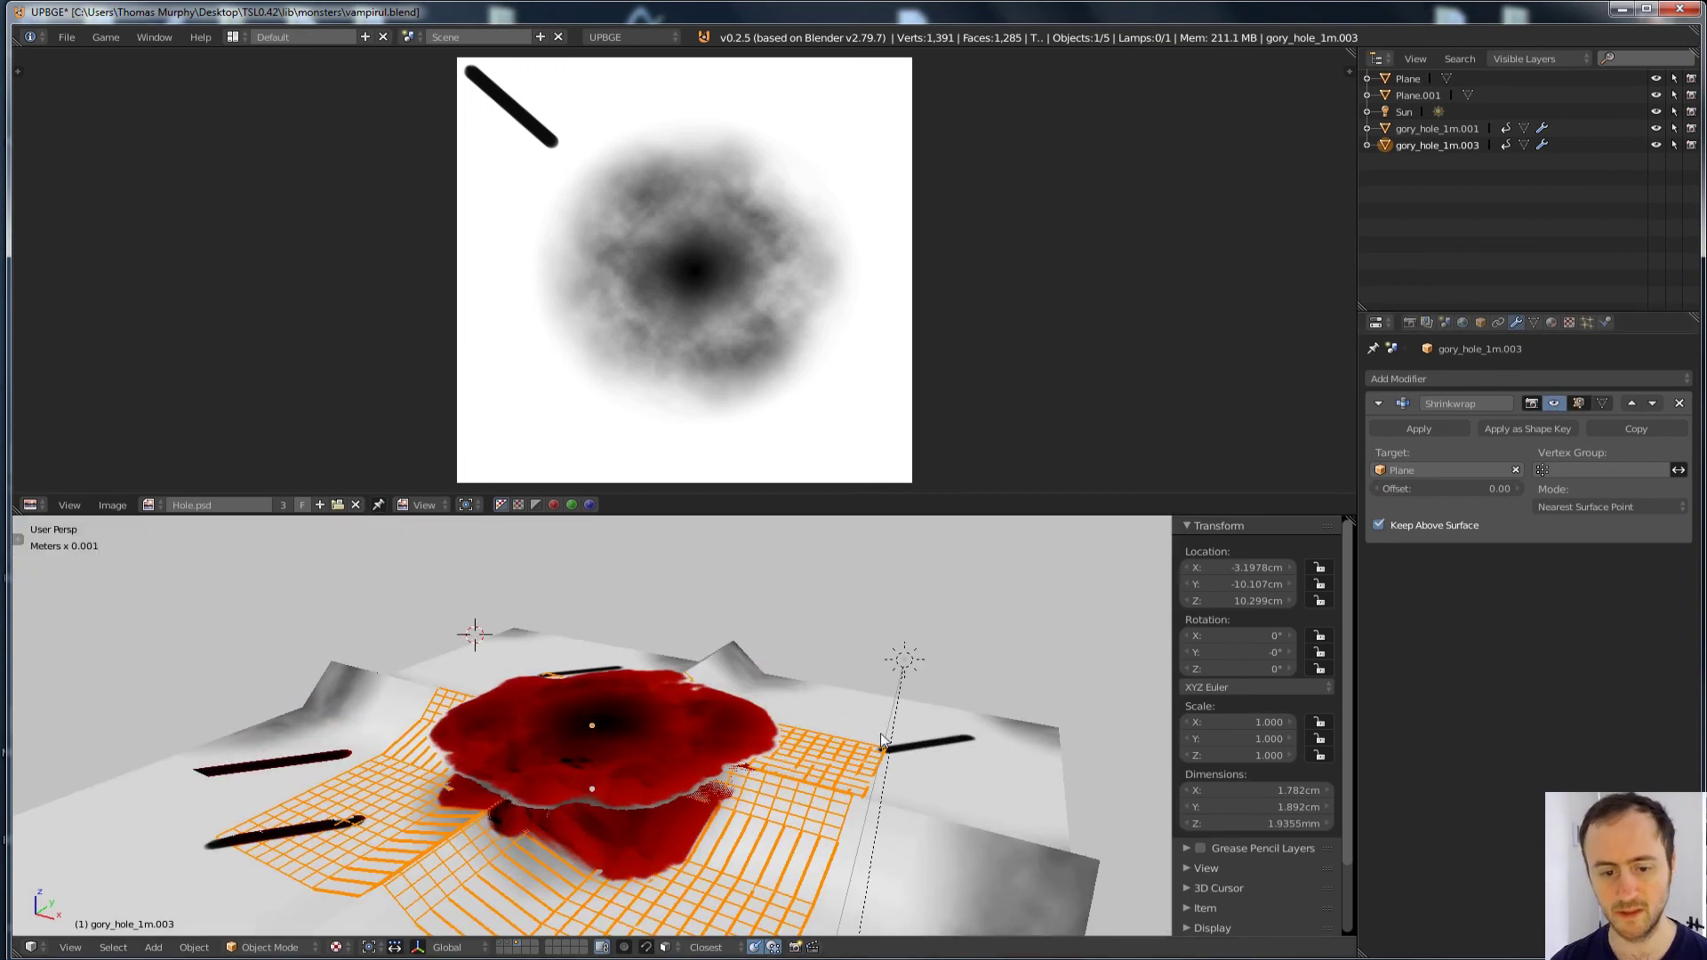
# Step: Hide the original flat decal and maximize the 3D view on the shrinkwrapped copy
pyautogui.rightClick(654, 723)
pyautogui.press('h')
pyautogui.hotkey('ctrl', 'Up')
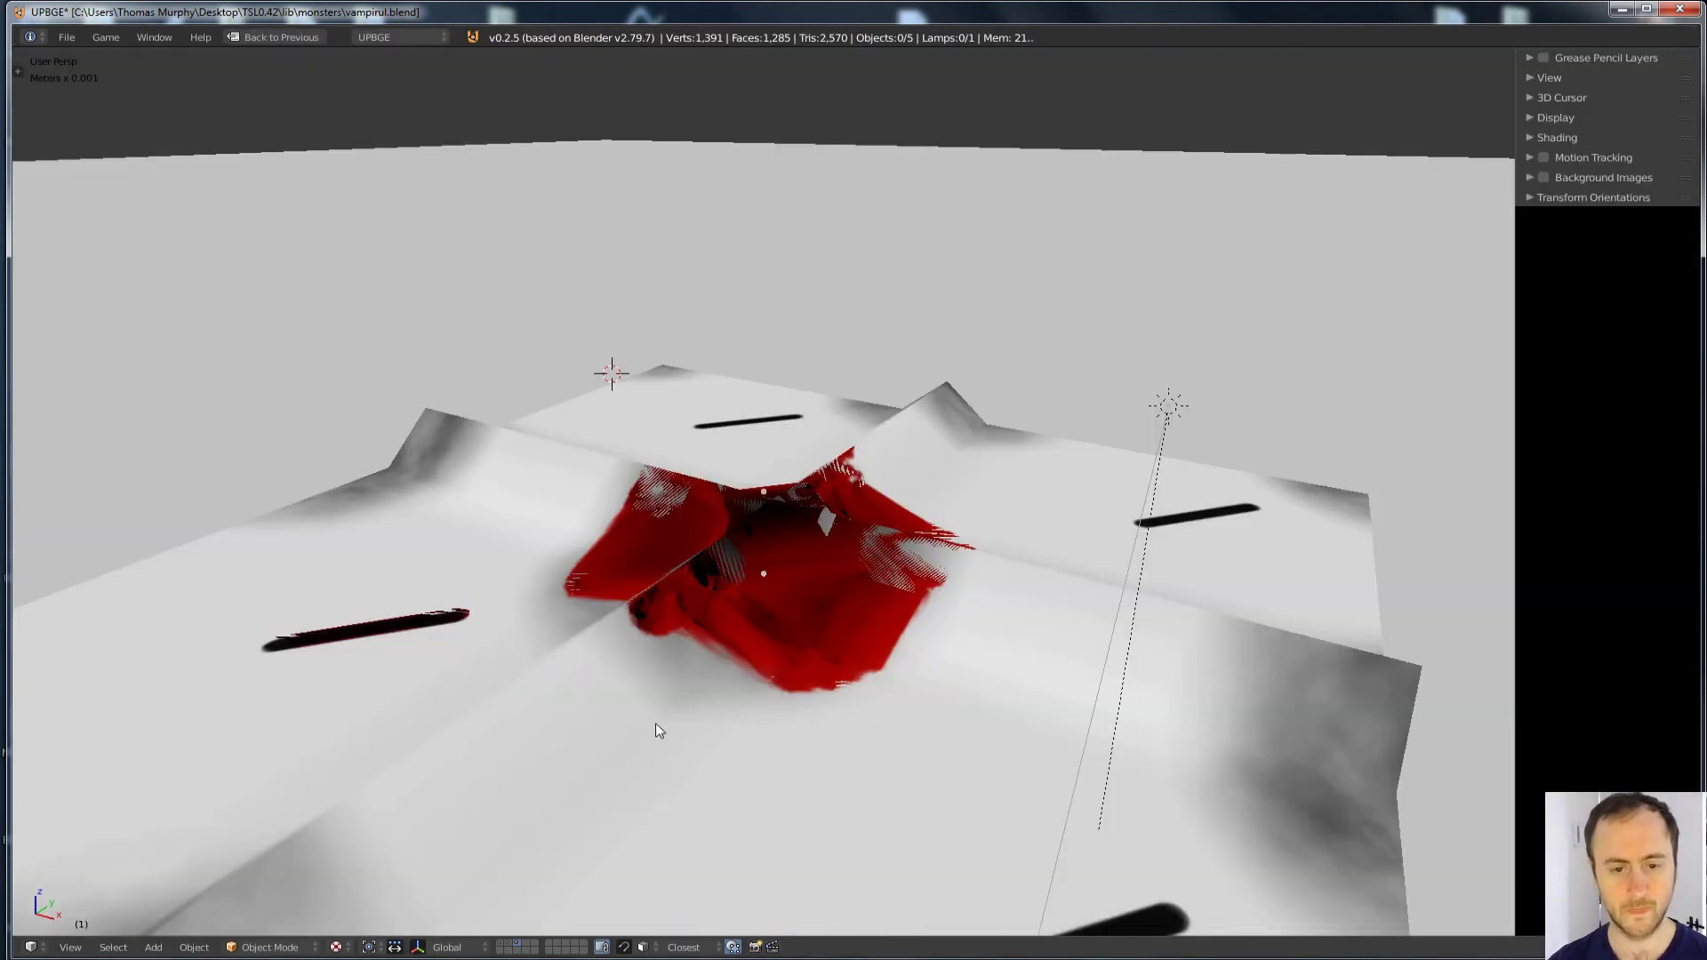
pyautogui.moveTo(654, 723); pyautogui.dragTo(851, 617, button='middle')
# Step: Try rotating the shrinkwrapped decal copy around the global Z axis
pyautogui.hotkey('alt', 'h')
pyautogui.press('r')
pyautogui.press('z')
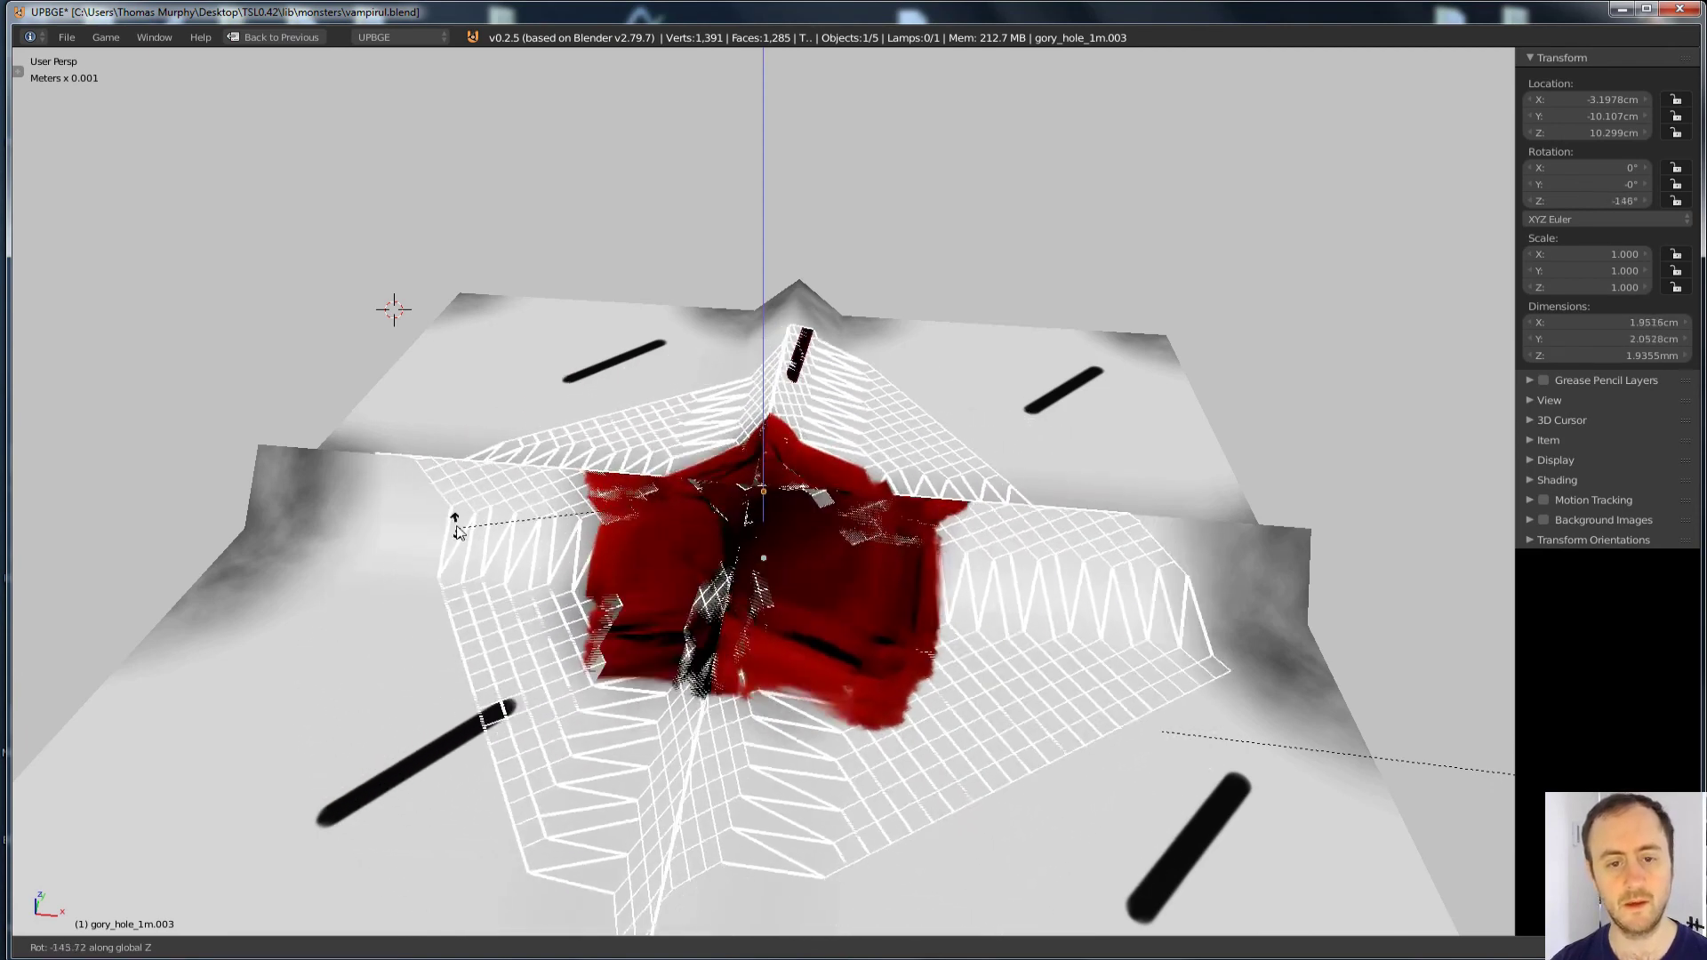
pyautogui.press('Escape')
# Step: Examine the decal copy and test plane in wireframe display, and reselect the shrinkwrapped decal
pyautogui.moveTo(679, 392); pyautogui.dragTo(790, 498, button='middle')
pyautogui.press('z')
pyautogui.rightClick(1148, 541)
pyautogui.moveTo(1148, 541); pyautogui.dragTo(1049, 613, button='middle')
pyautogui.press('g')
pyautogui.press('Escape')
pyautogui.rightClick(871, 436)
pyautogui.press('z')
pyautogui.rightClick(878, 432)
pyautogui.rightClick(882, 431)
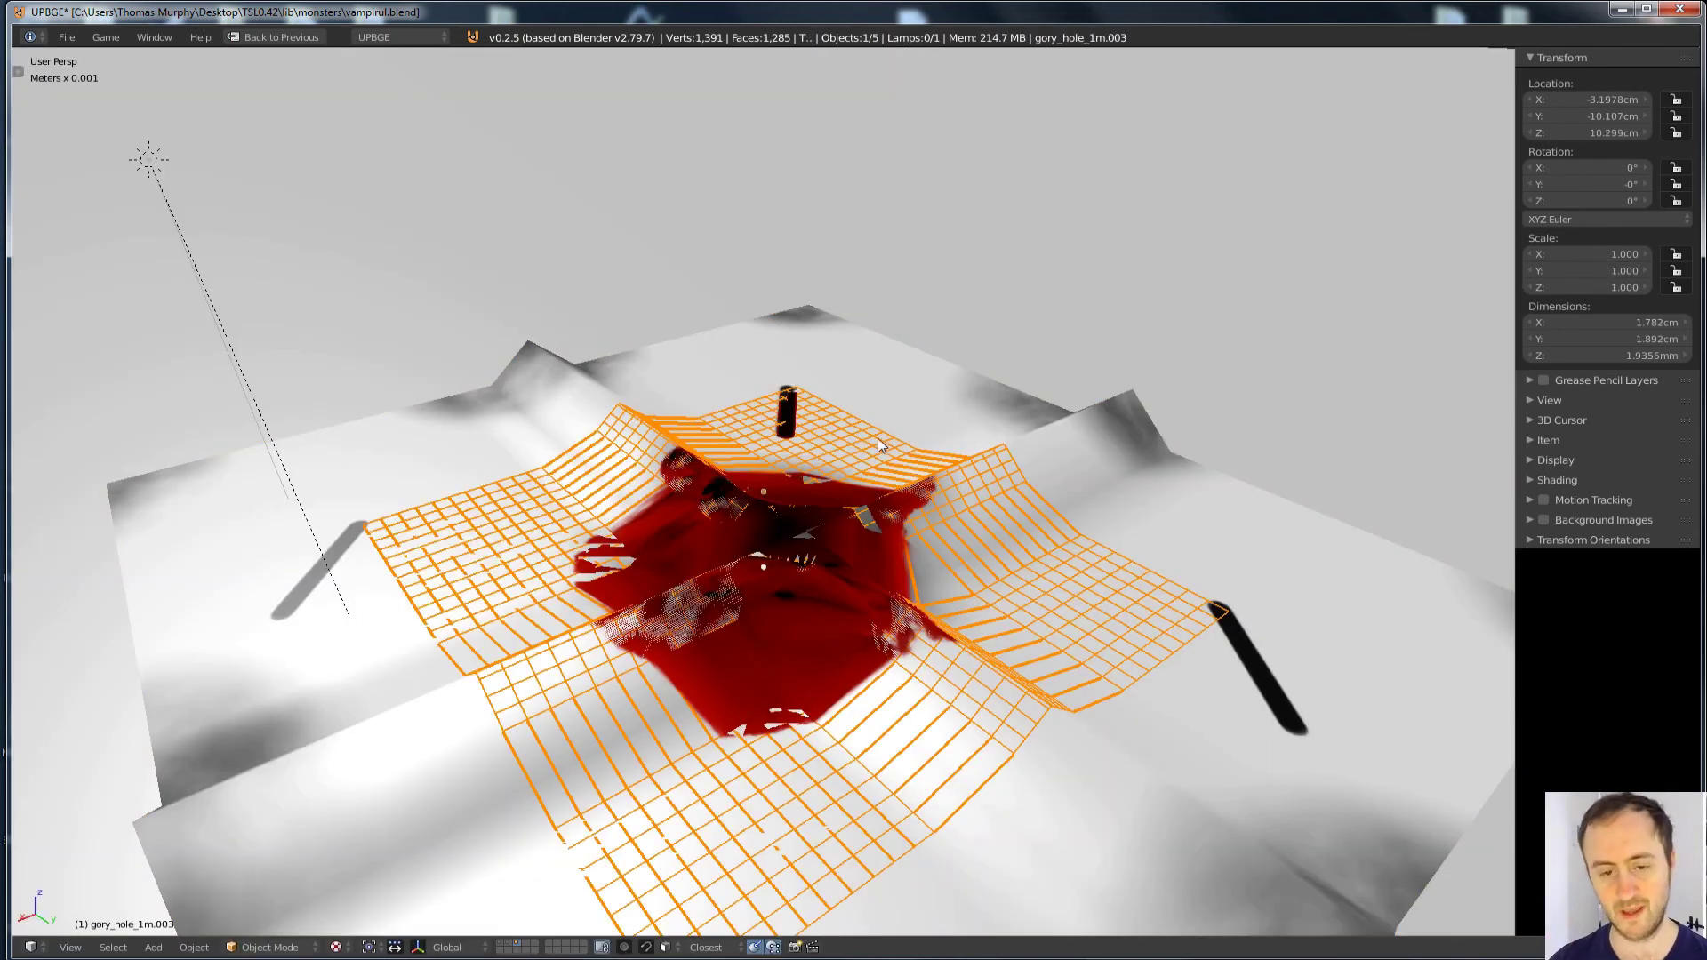
# Step: Try moving the shrinkwrapped decal across the creases of the test plane
pyautogui.moveTo(878, 440); pyautogui.dragTo(996, 445, button='middle')
pyautogui.press('g')
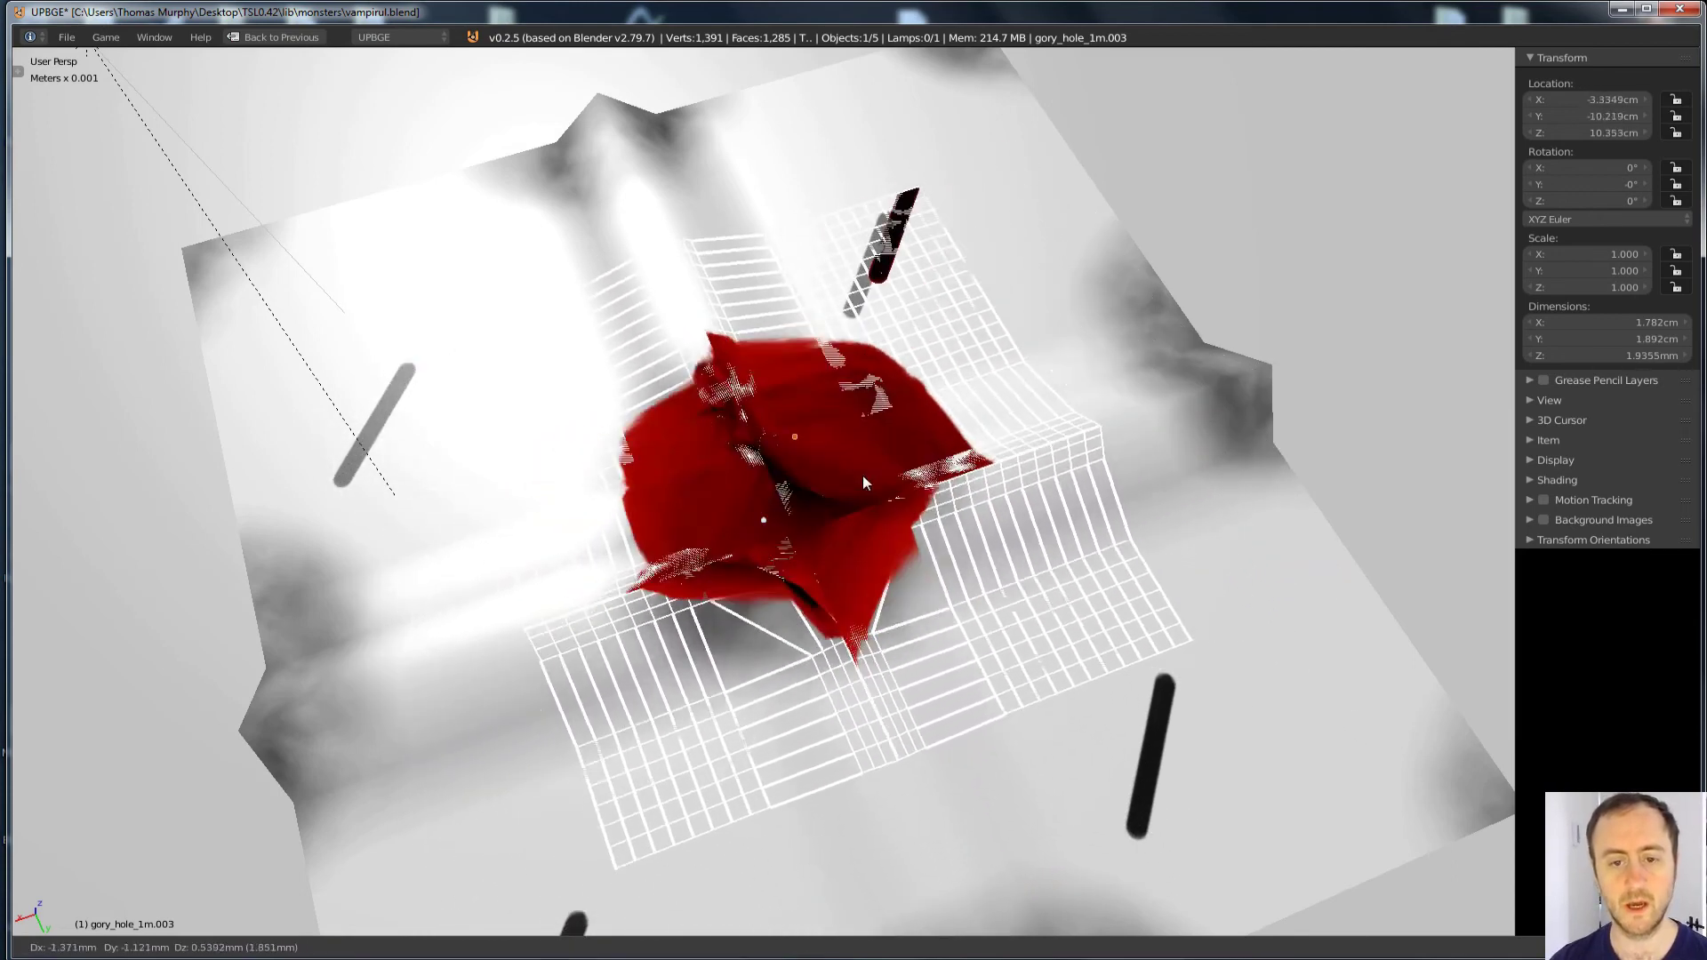
pyautogui.click(777, 549)
pyautogui.scroll(-2, 777, 549)
pyautogui.moveTo(777, 550); pyautogui.dragTo(844, 422, button='middle')
pyautogui.scroll(2, 845, 430)
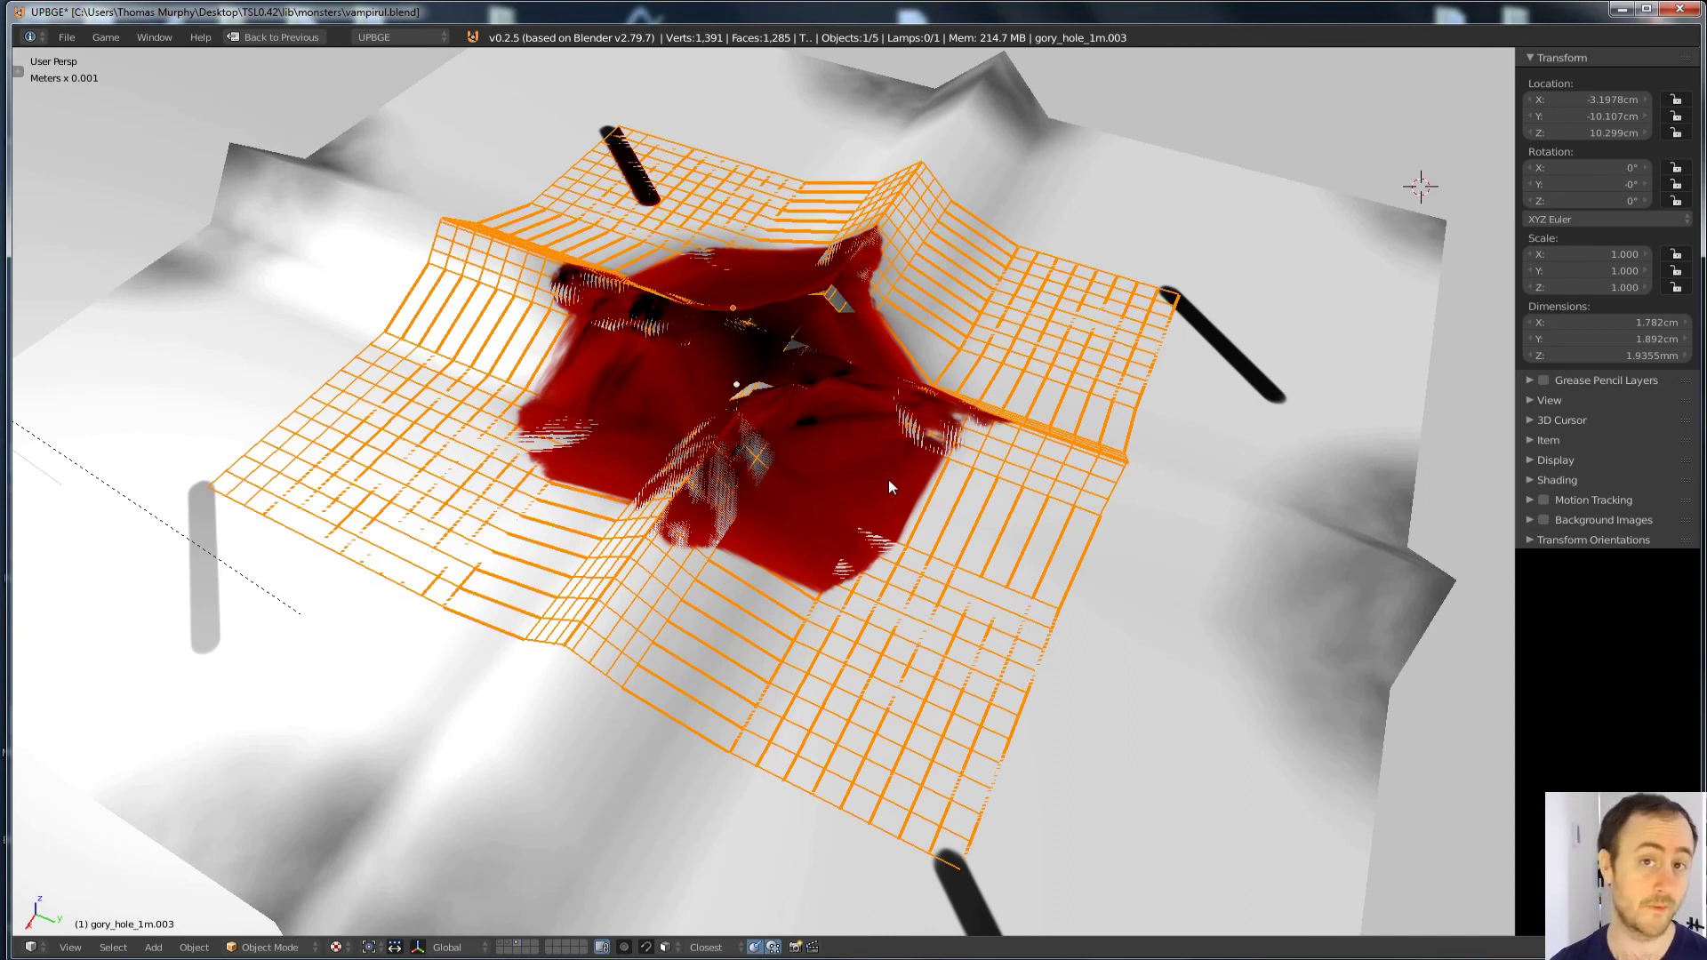
# Step: Run the game engine to view the shrinkwrapped decal, and stop it
pyautogui.moveTo(898, 476); pyautogui.dragTo(881, 511, button='middle')
pyautogui.press('p')
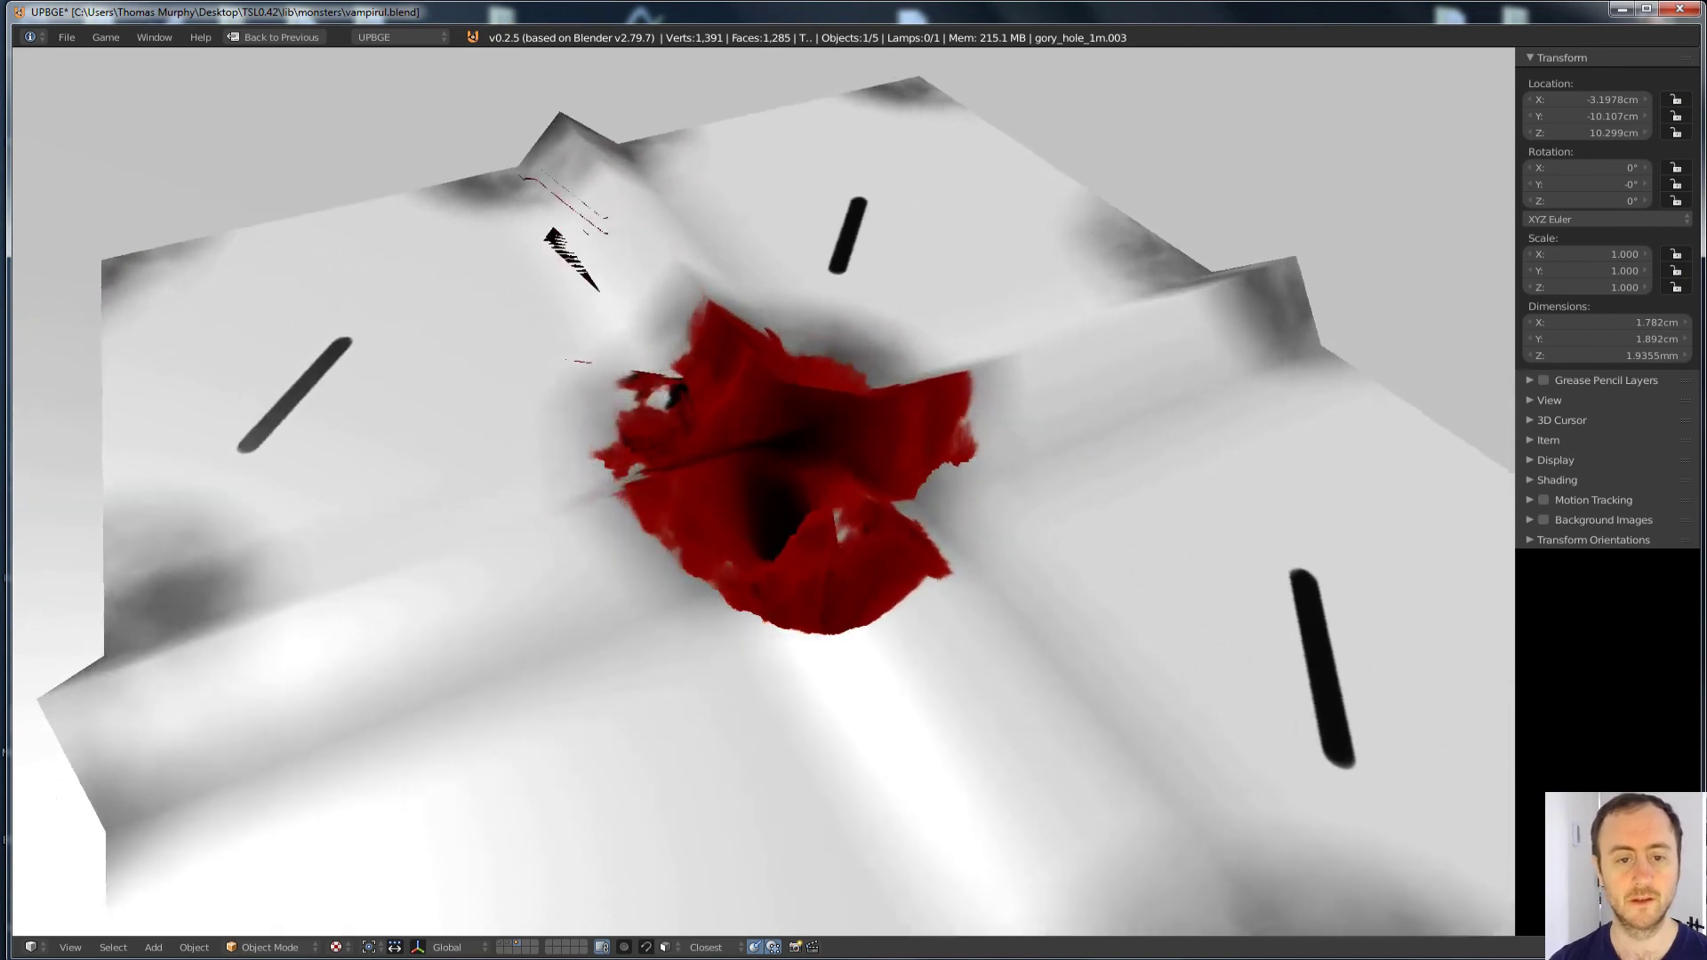
pyautogui.press('Escape')
# Step: Examine the decal and plane geometry by running the game engine in wireframe display, and return to textured display in the full layout
pyautogui.press('z')
pyautogui.press('z')
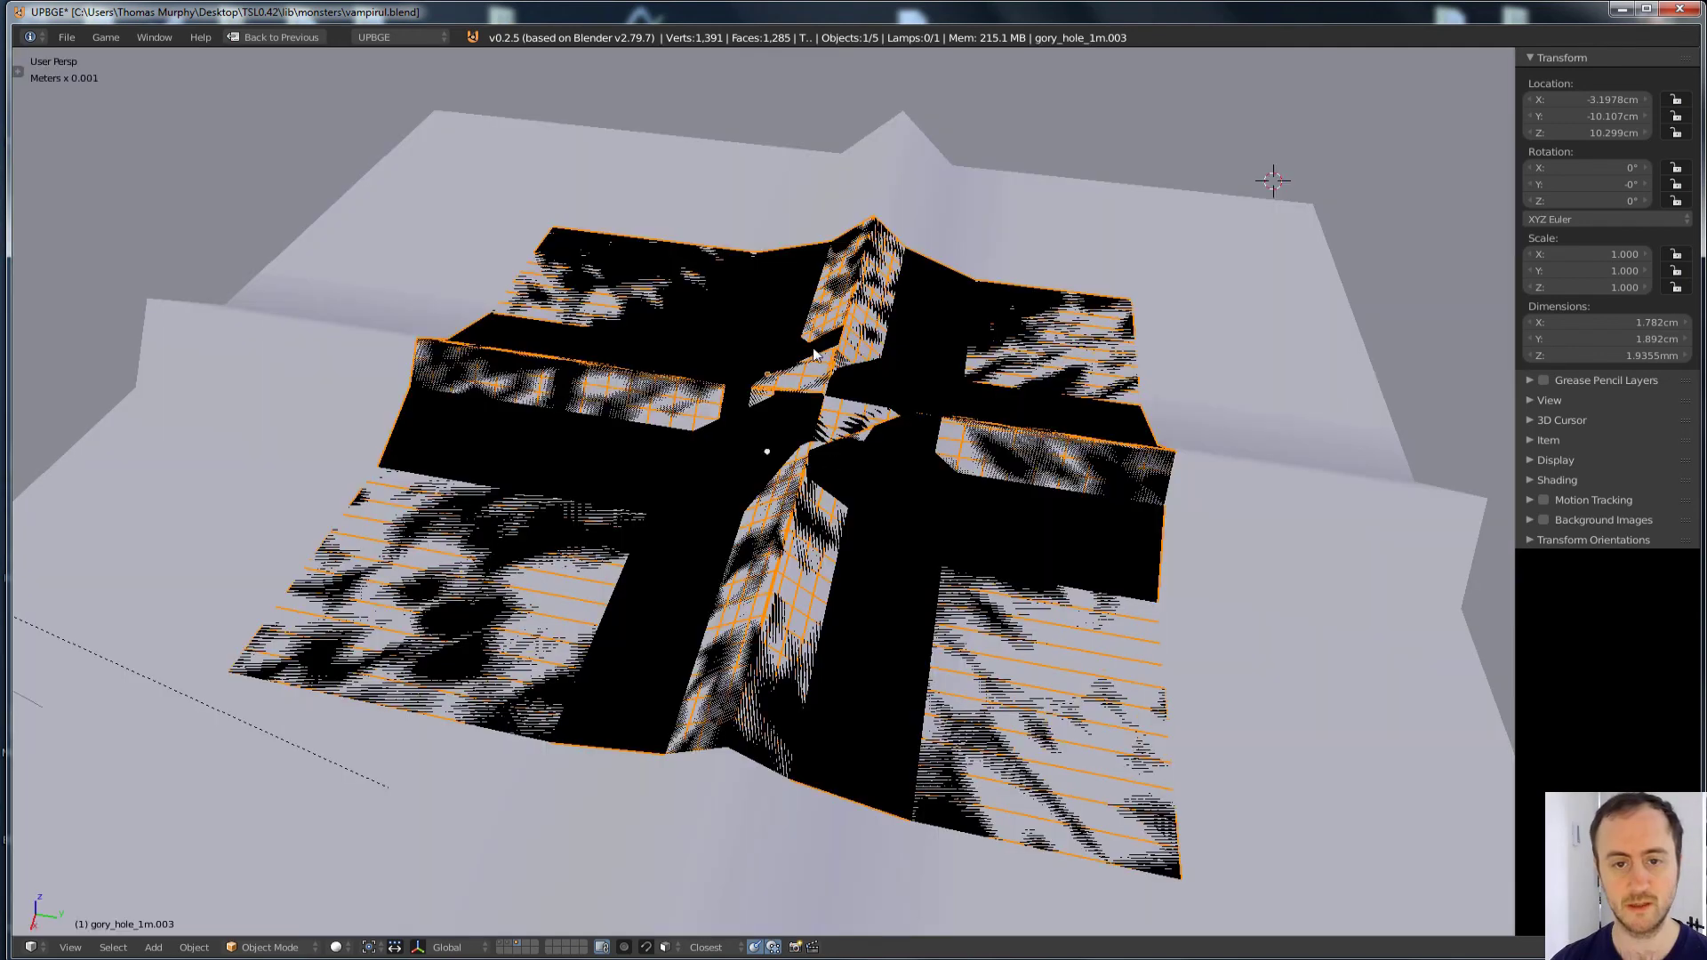
pyautogui.hotkey('alt', 'z')
pyautogui.press('z')
pyautogui.press('z')
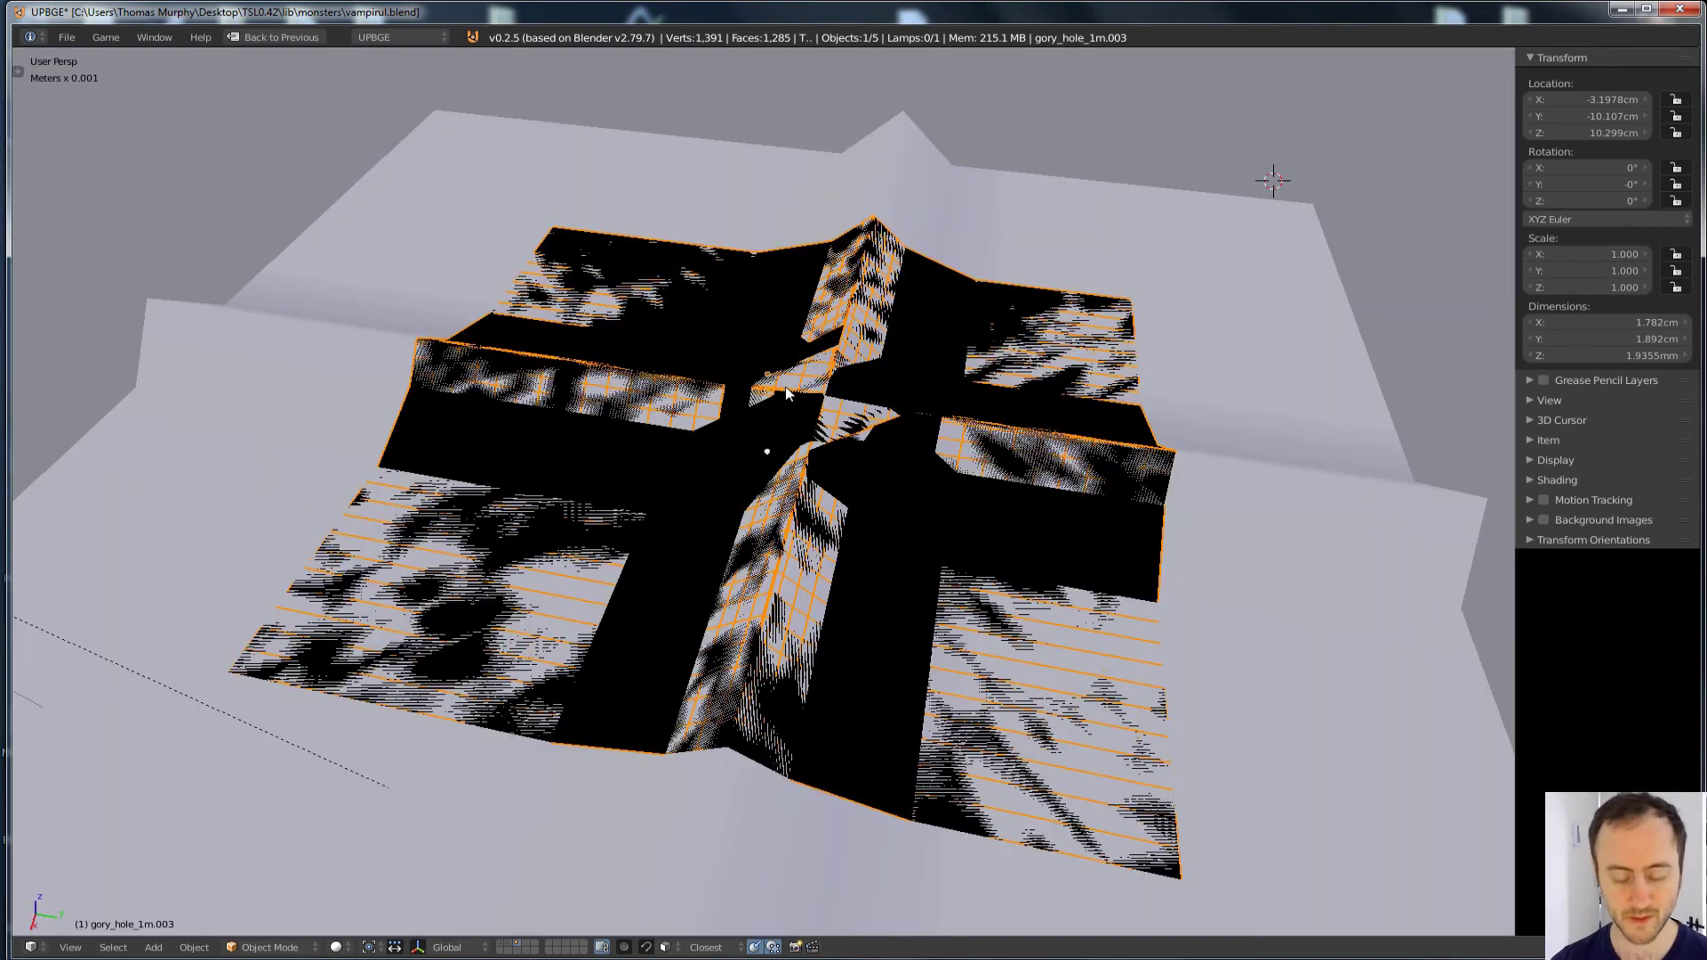
pyautogui.hotkey('alt', 'z')
pyautogui.hotkey('alt', 'z')
pyautogui.press('z')
pyautogui.press('p')
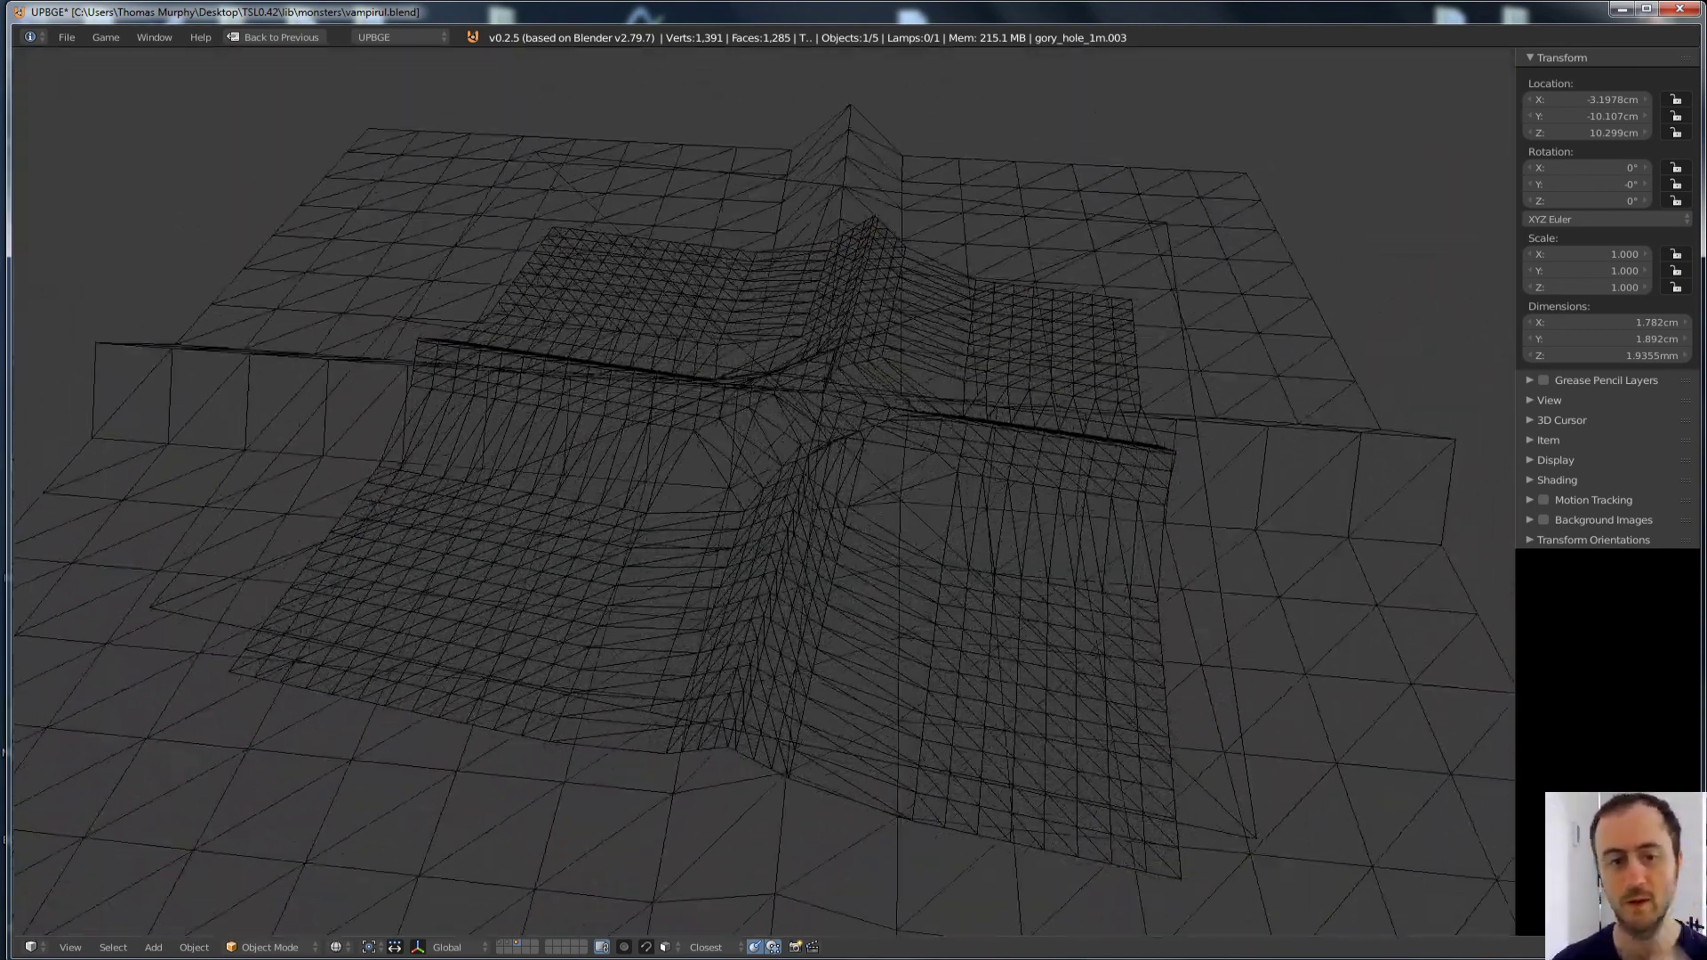
pyautogui.press('Escape')
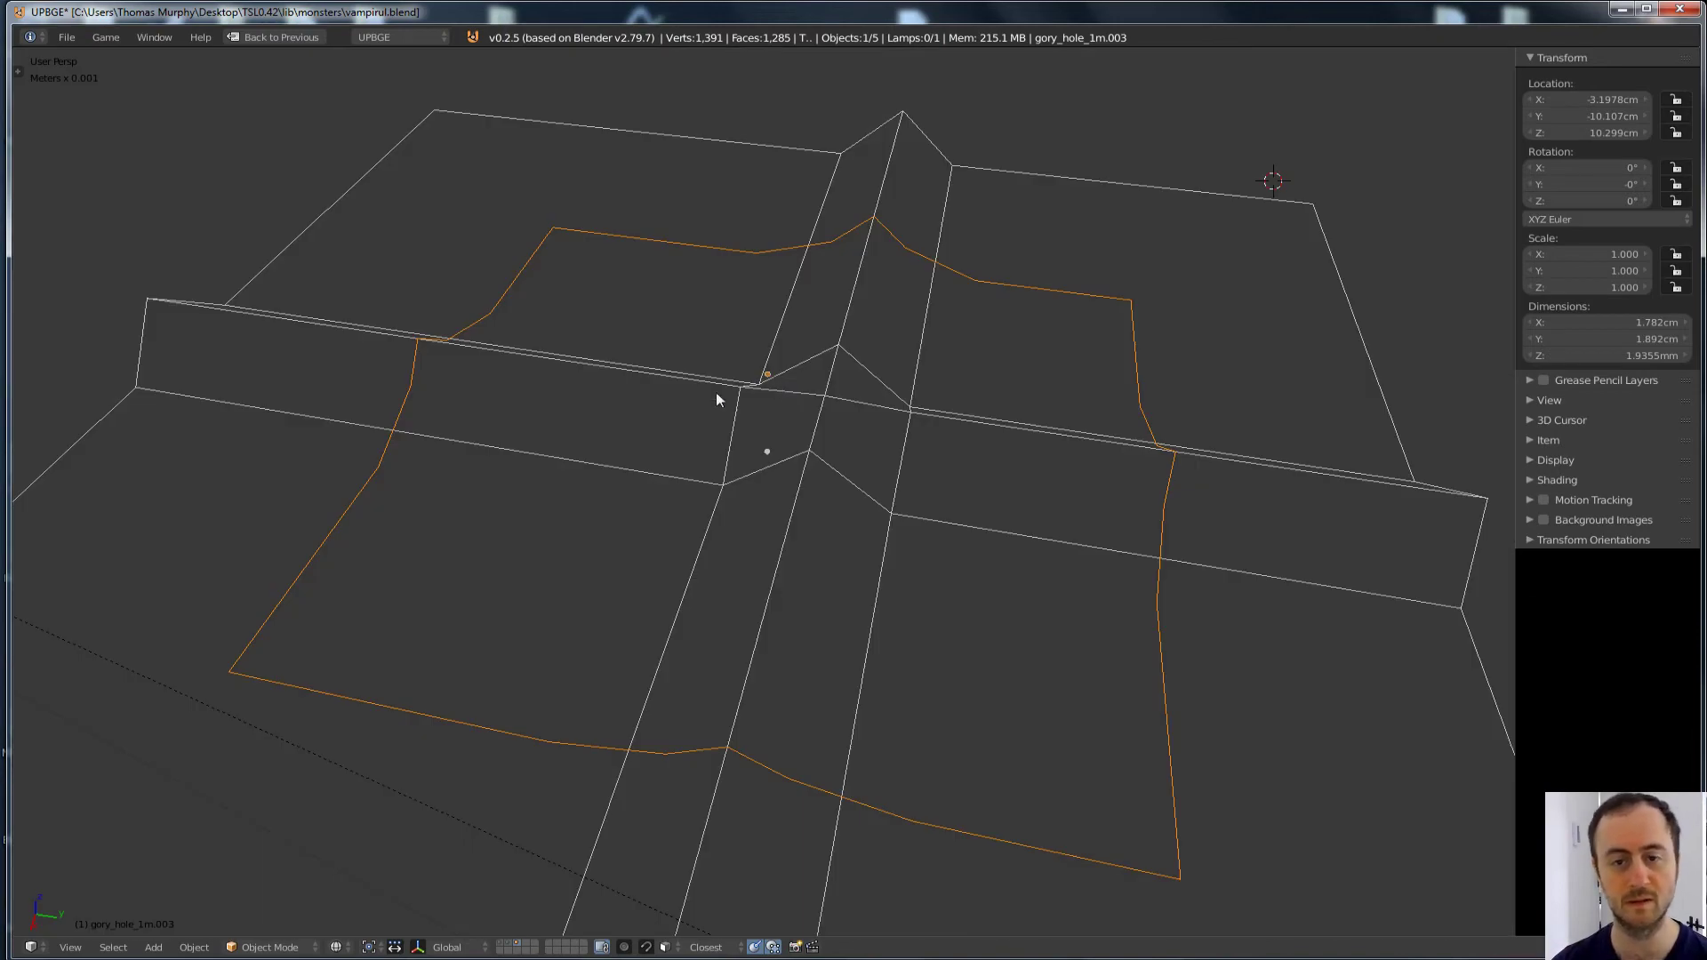
pyautogui.hotkey('ctrl', 'Up')
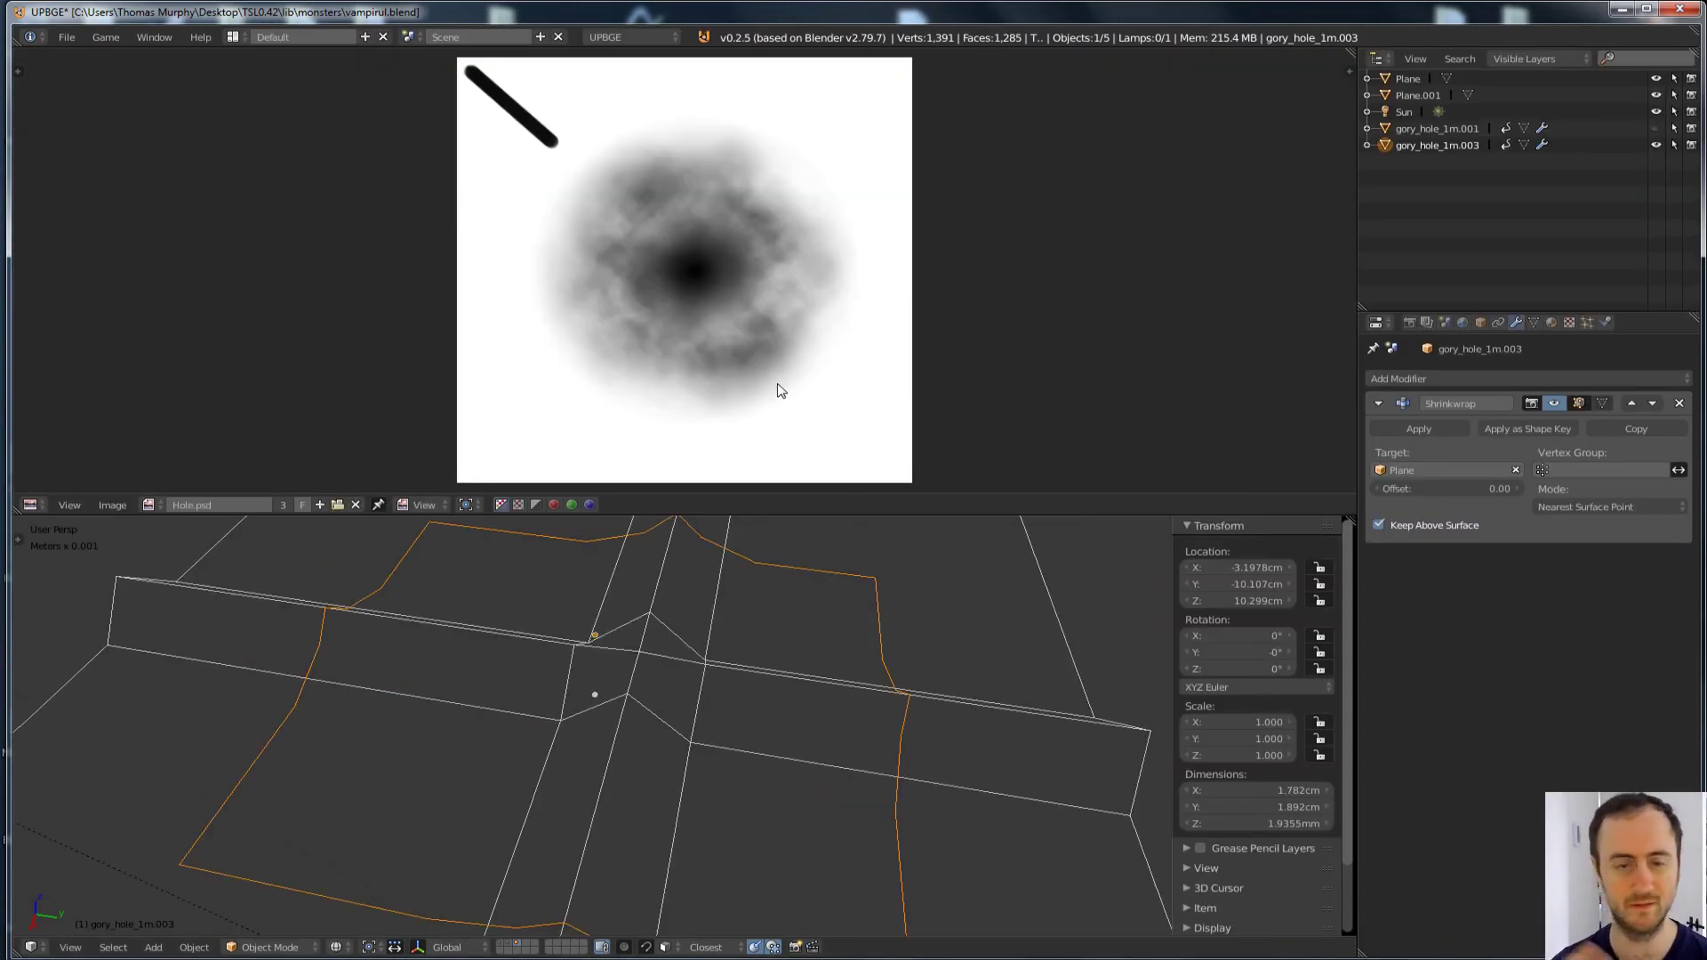
pyautogui.hotkey('alt', 'z')
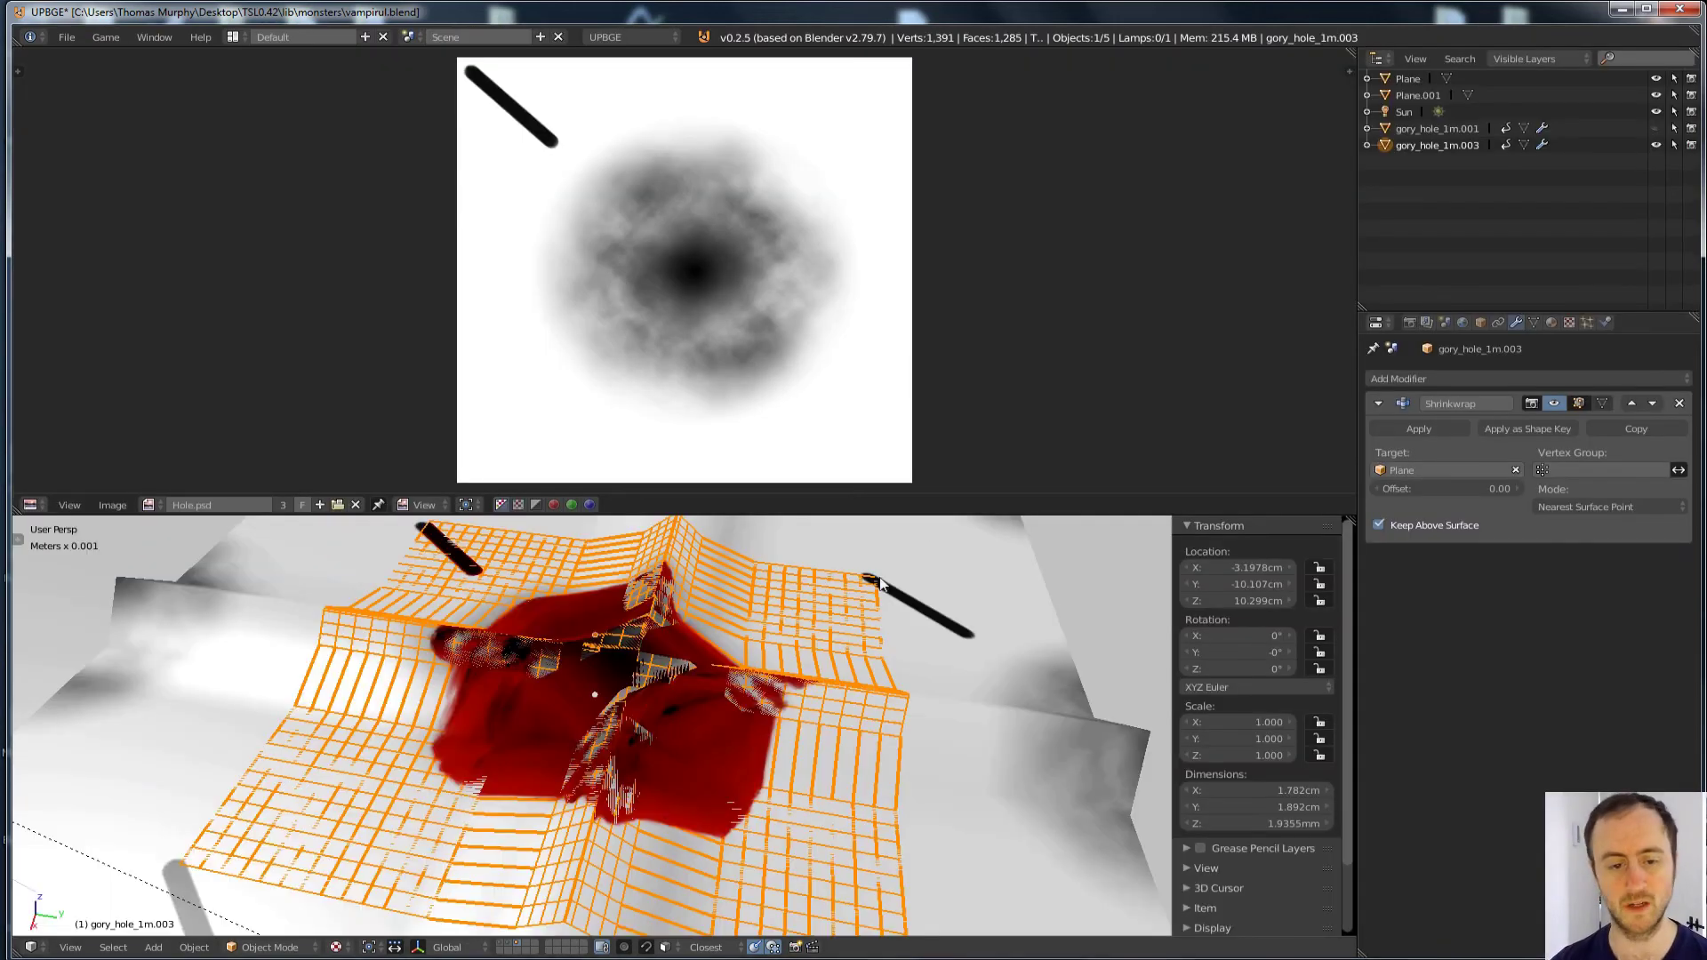
# Step: Delete the shrinkwrapped decal copy and remove the Shrinkwrap modifier from the revealed original decal
pyautogui.press('x')
pyautogui.click(782, 622)
pyautogui.hotkey('alt', 'h')
pyautogui.press('a')
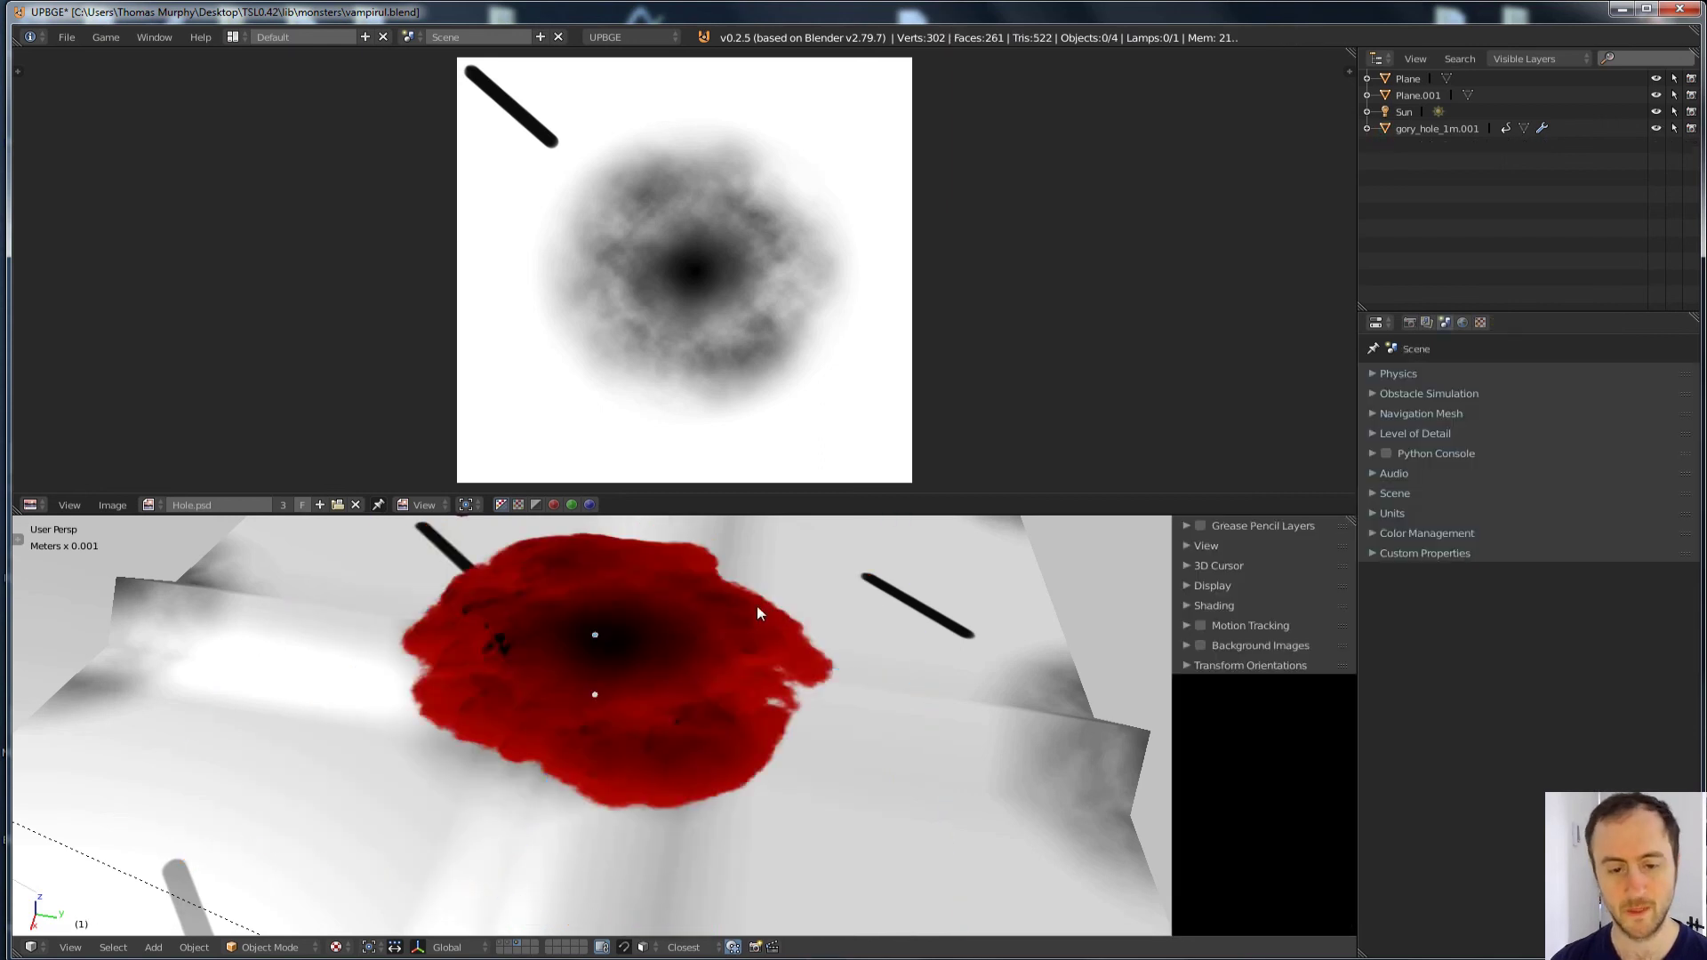
pyautogui.rightClick(757, 610)
pyautogui.click(1679, 403)
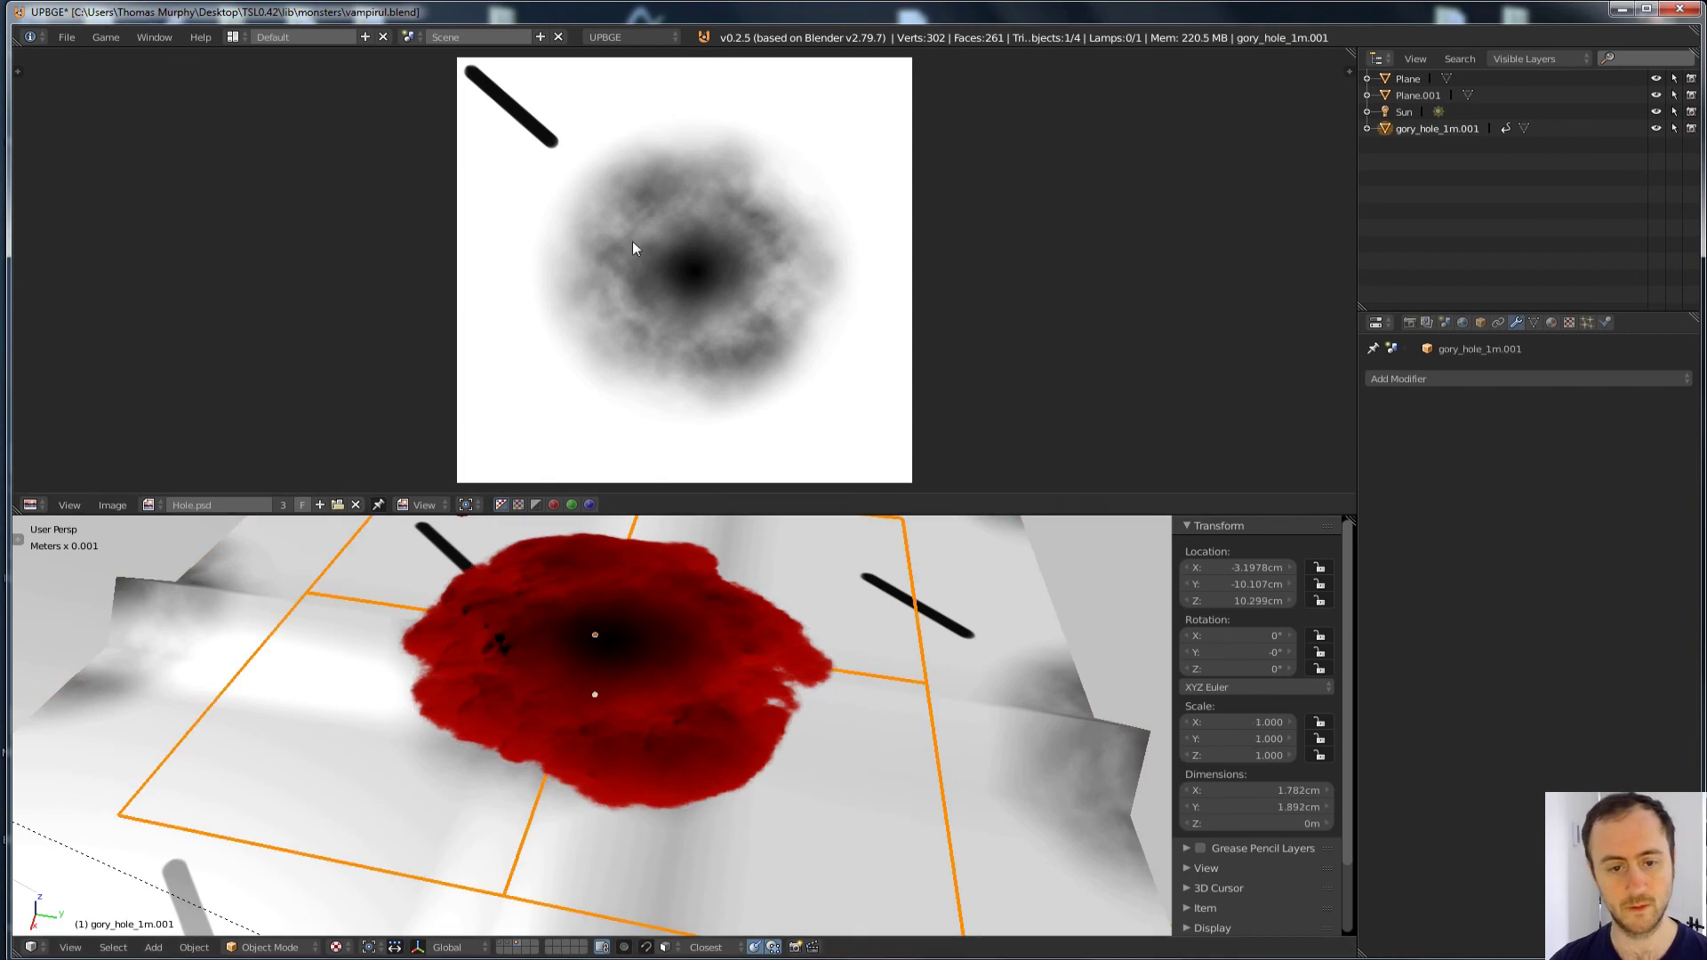
# Step: Replace the image view with the node tree of MAT_gory_hole and show the decal's material settings
pyautogui.hotkey('shift', 'F3')
pyautogui.scroll(-5, 633, 255)
pyautogui.moveTo(253, 387); pyautogui.dragTo(580, 200, button='middle')
pyautogui.scroll(4, 669, 162)
pyautogui.click(656, 82)
pyautogui.scroll(-1, 667, 106)
pyautogui.moveTo(692, 154); pyautogui.dragTo(640, 223, button='middle')
pyautogui.scroll(2, 640, 160)
pyautogui.scroll(-3, 755, 187)
pyautogui.click(1551, 322)
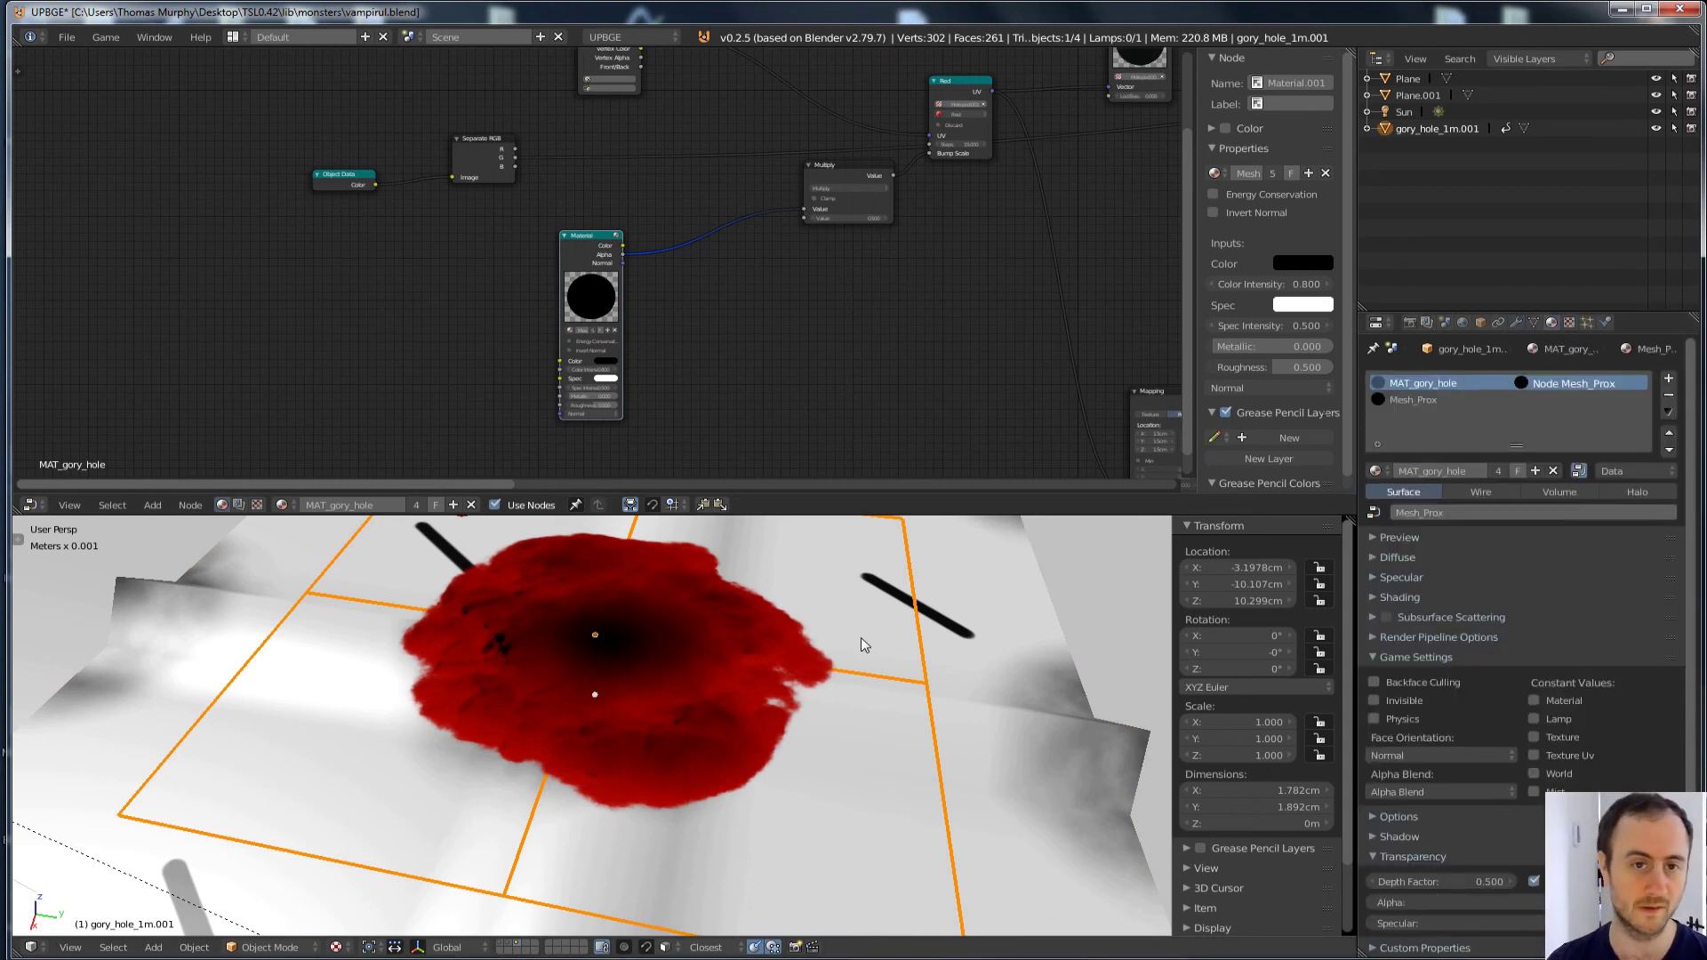
# Step: Widen the Material node that feeds the Multiply node, and collapse and reopen the material's Game Settings
pyautogui.scroll(2, 672, 277)
pyautogui.click(827, 280)
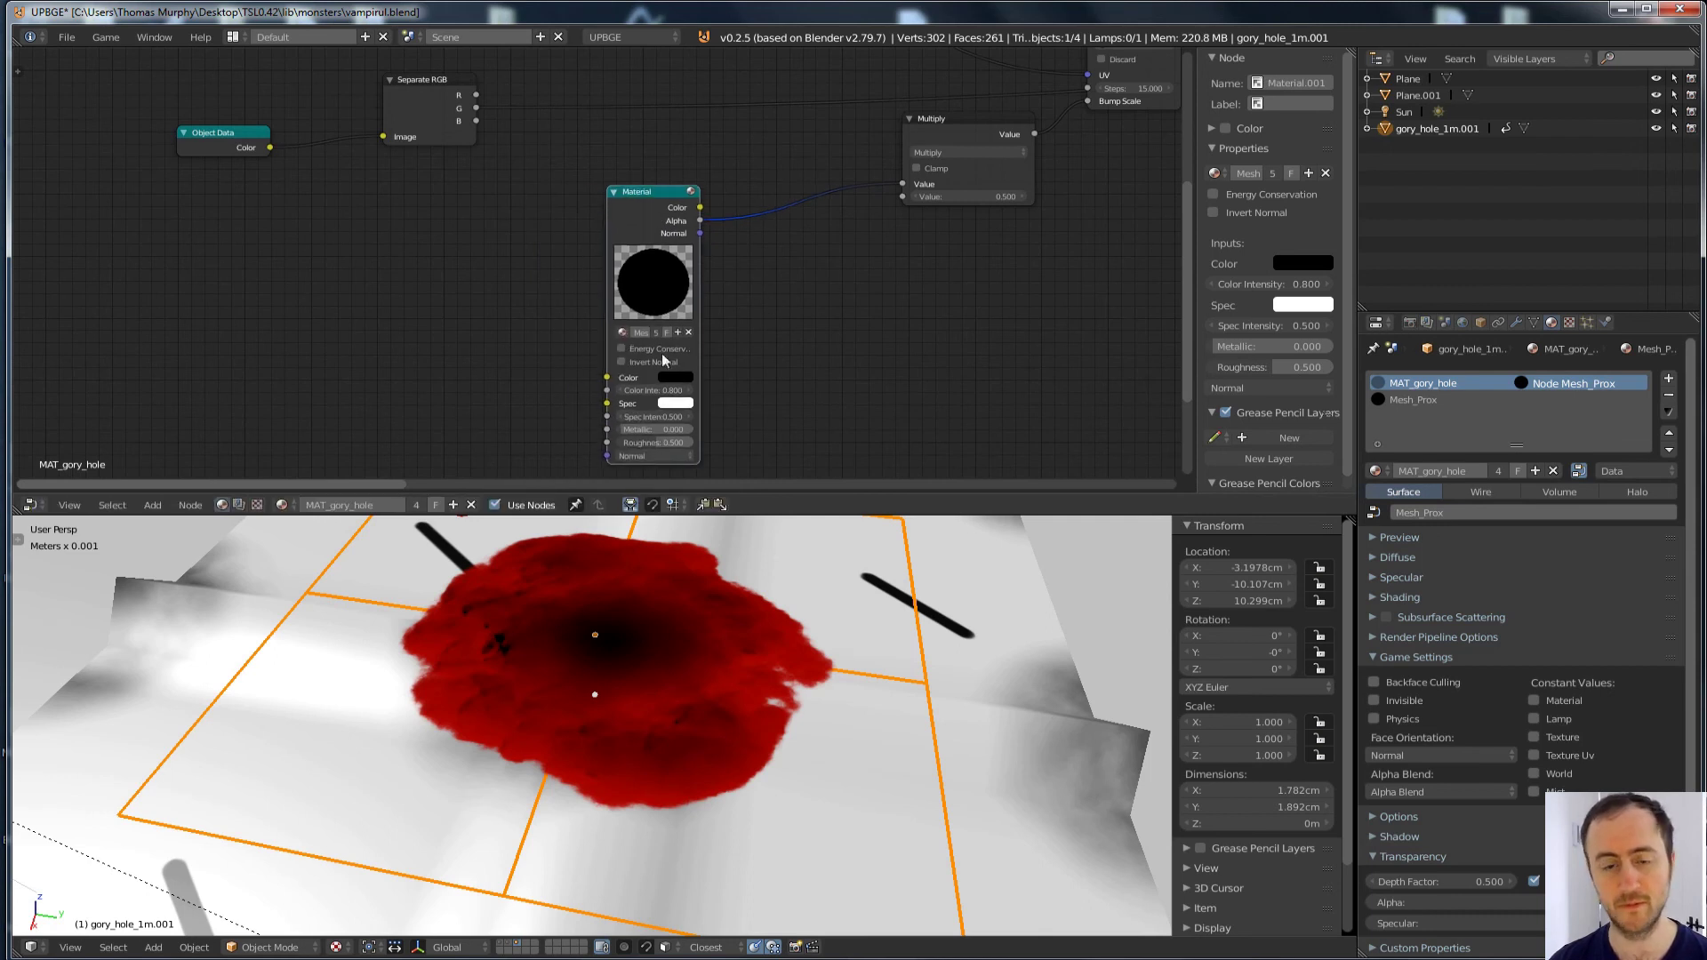
pyautogui.moveTo(606, 324); pyautogui.dragTo(569, 323)
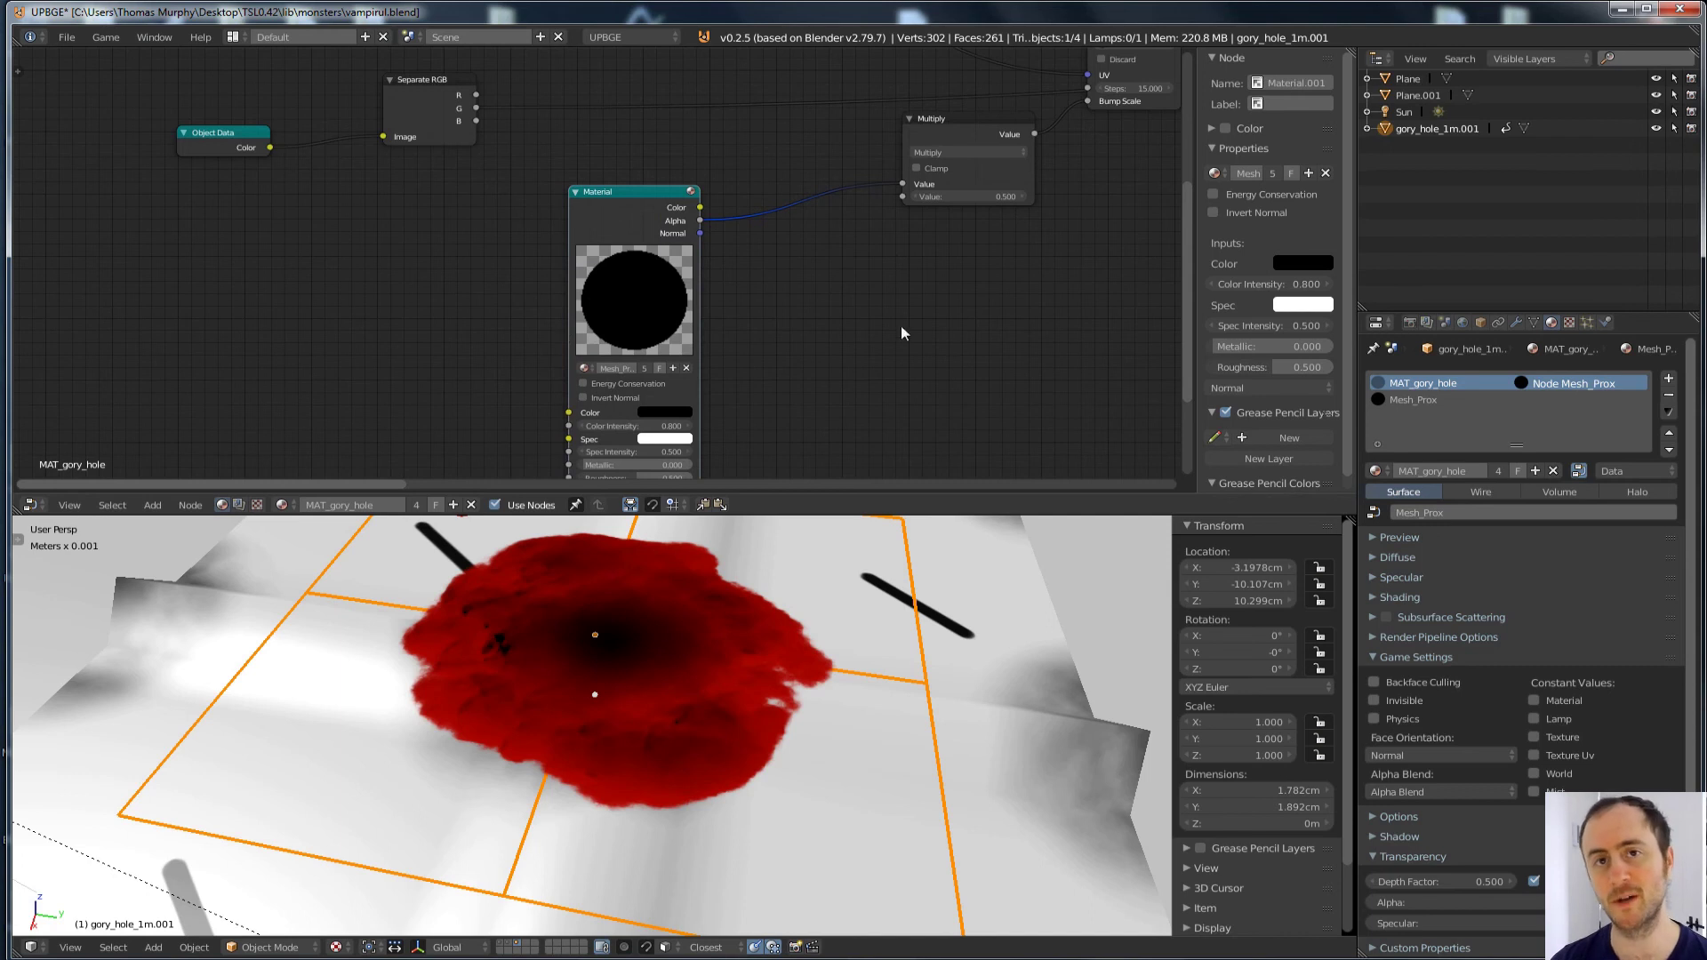
pyautogui.click(1401, 656)
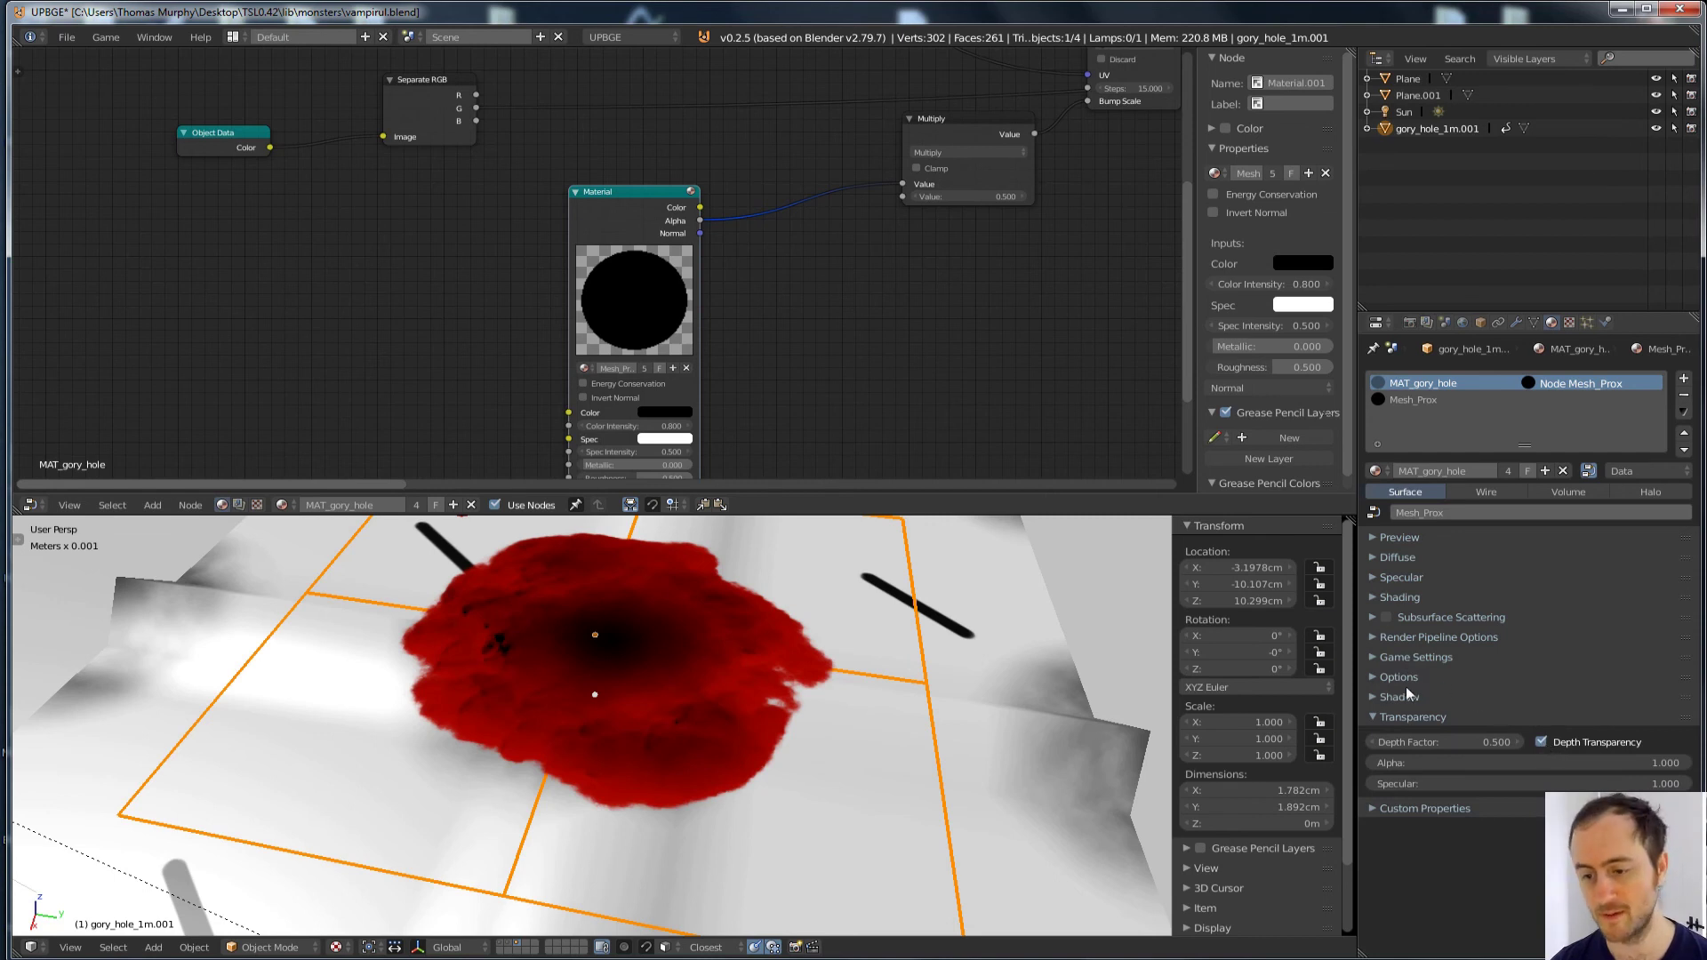
pyautogui.click(1380, 658)
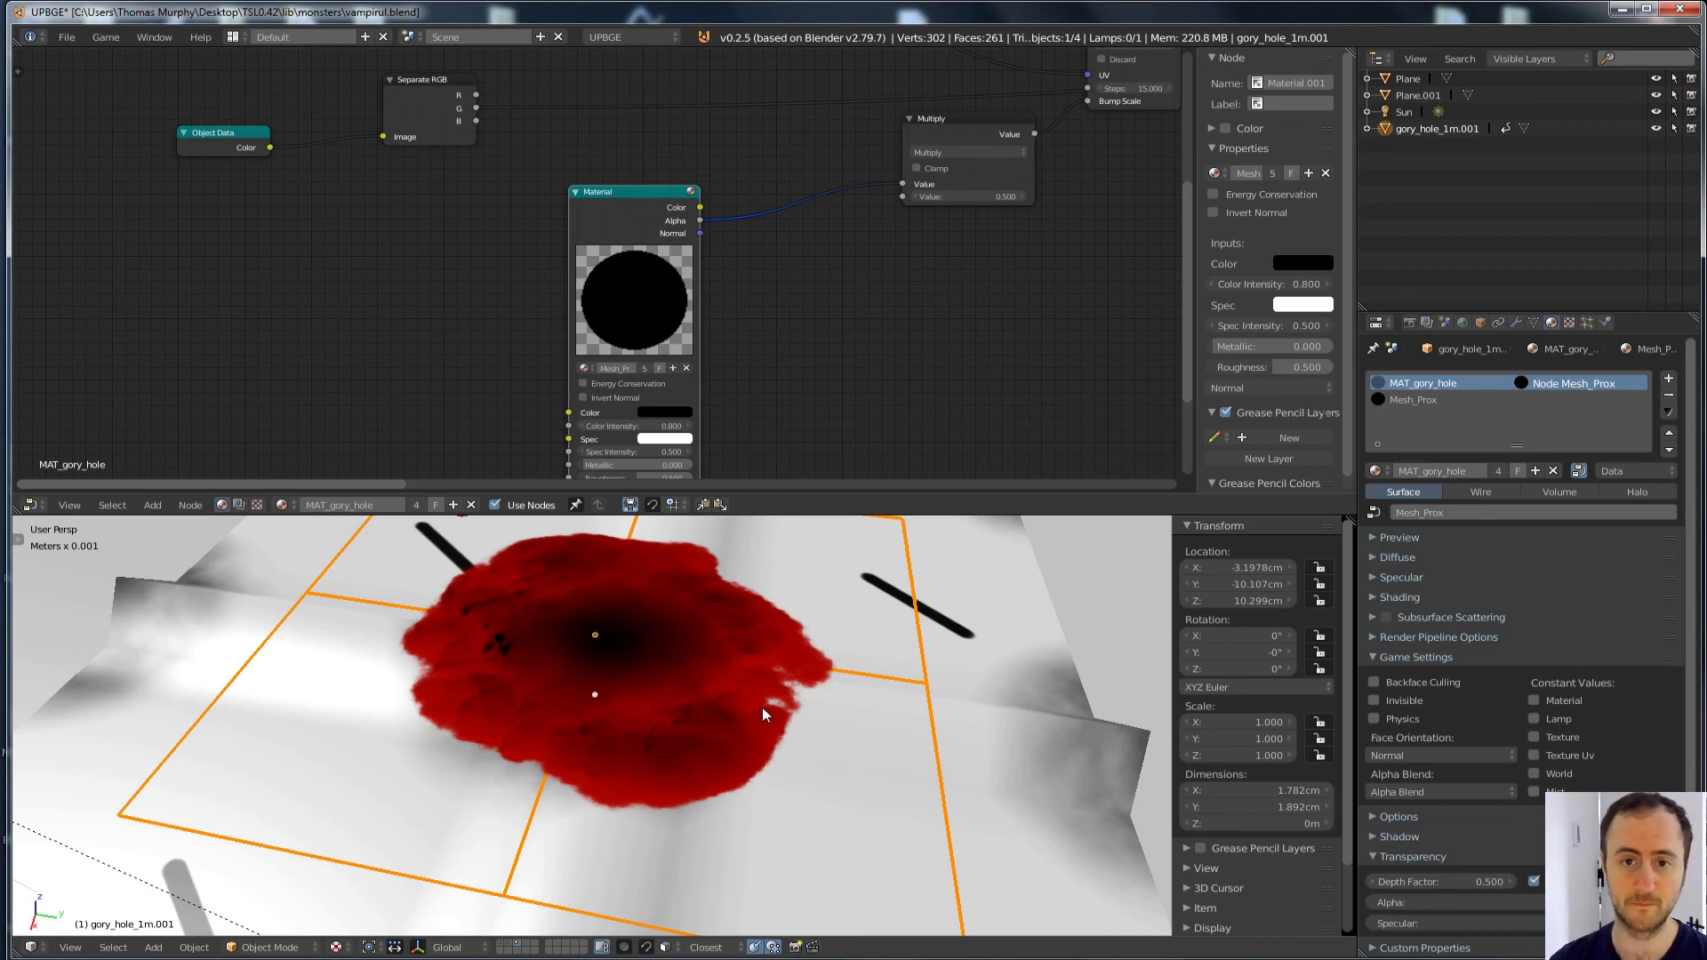
# Step: Deselect the decal's vertices in Edit Mode, and select the Parallax node in the material's node tree after leaving it
pyautogui.moveTo(946, 190); pyautogui.dragTo(720, 320, button='middle')
pyautogui.scroll(-3, 699, 711)
pyautogui.press('Tab')
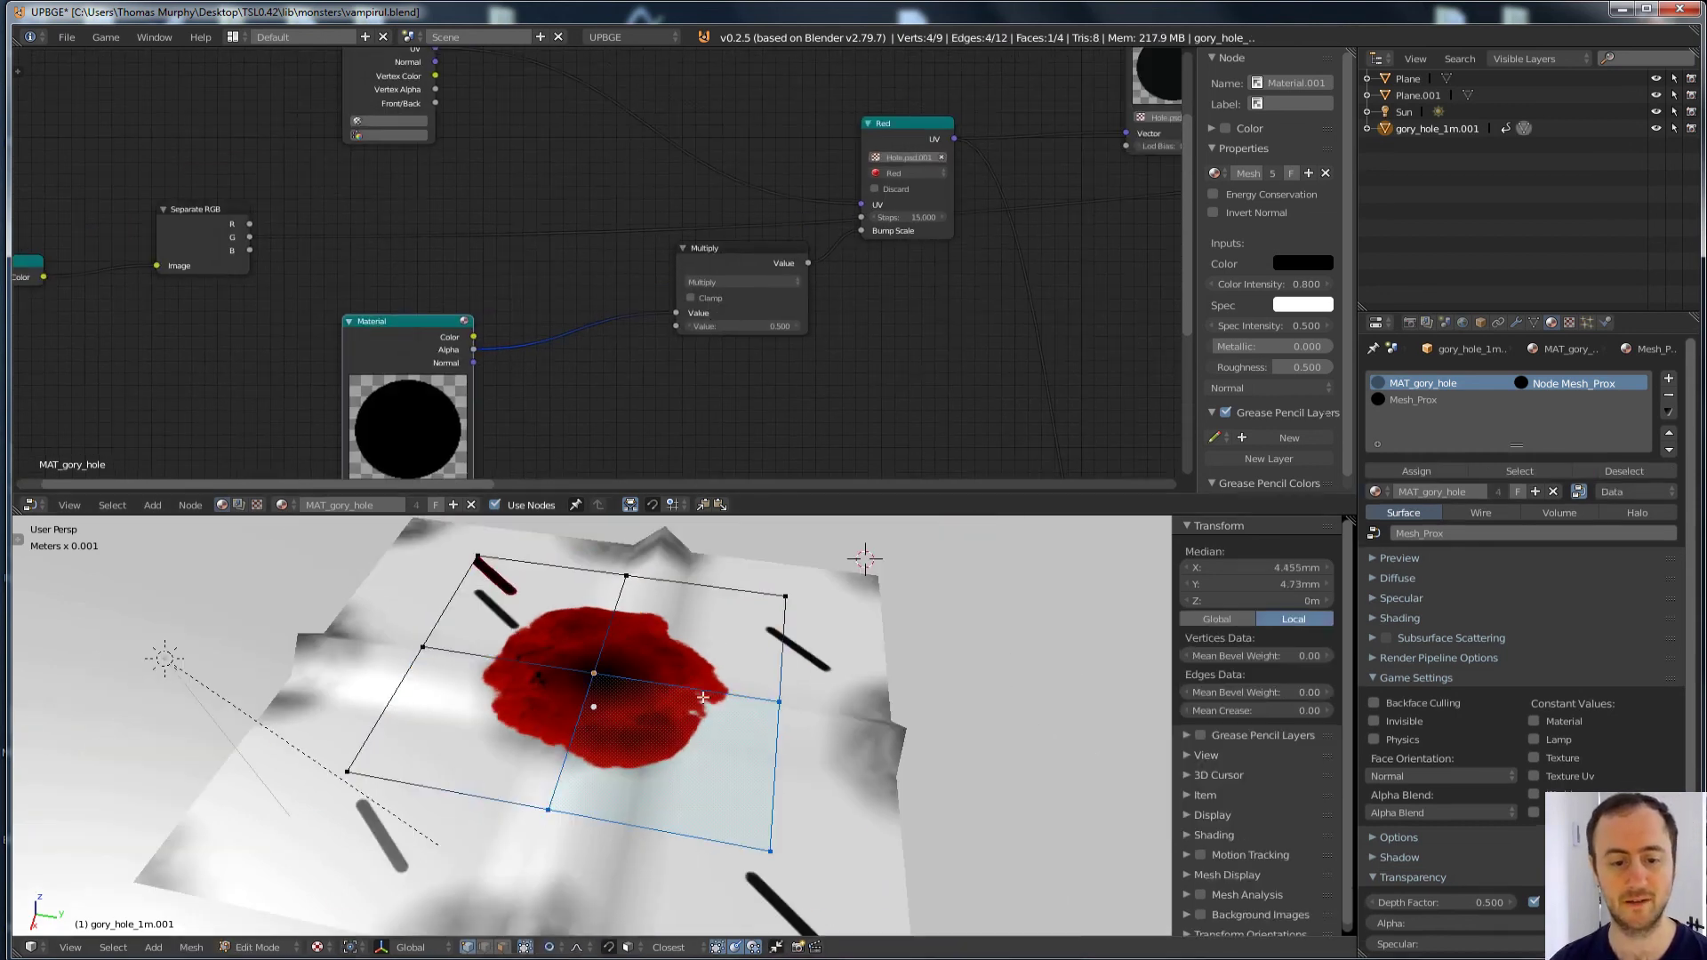
pyautogui.press('a')
pyautogui.press('Tab')
pyautogui.moveTo(918, 103); pyautogui.dragTo(695, 266, button='middle')
pyautogui.click(698, 287)
pyautogui.scroll(5, 703, 298)
pyautogui.moveTo(1043, 180); pyautogui.dragTo(806, 133, button='middle')
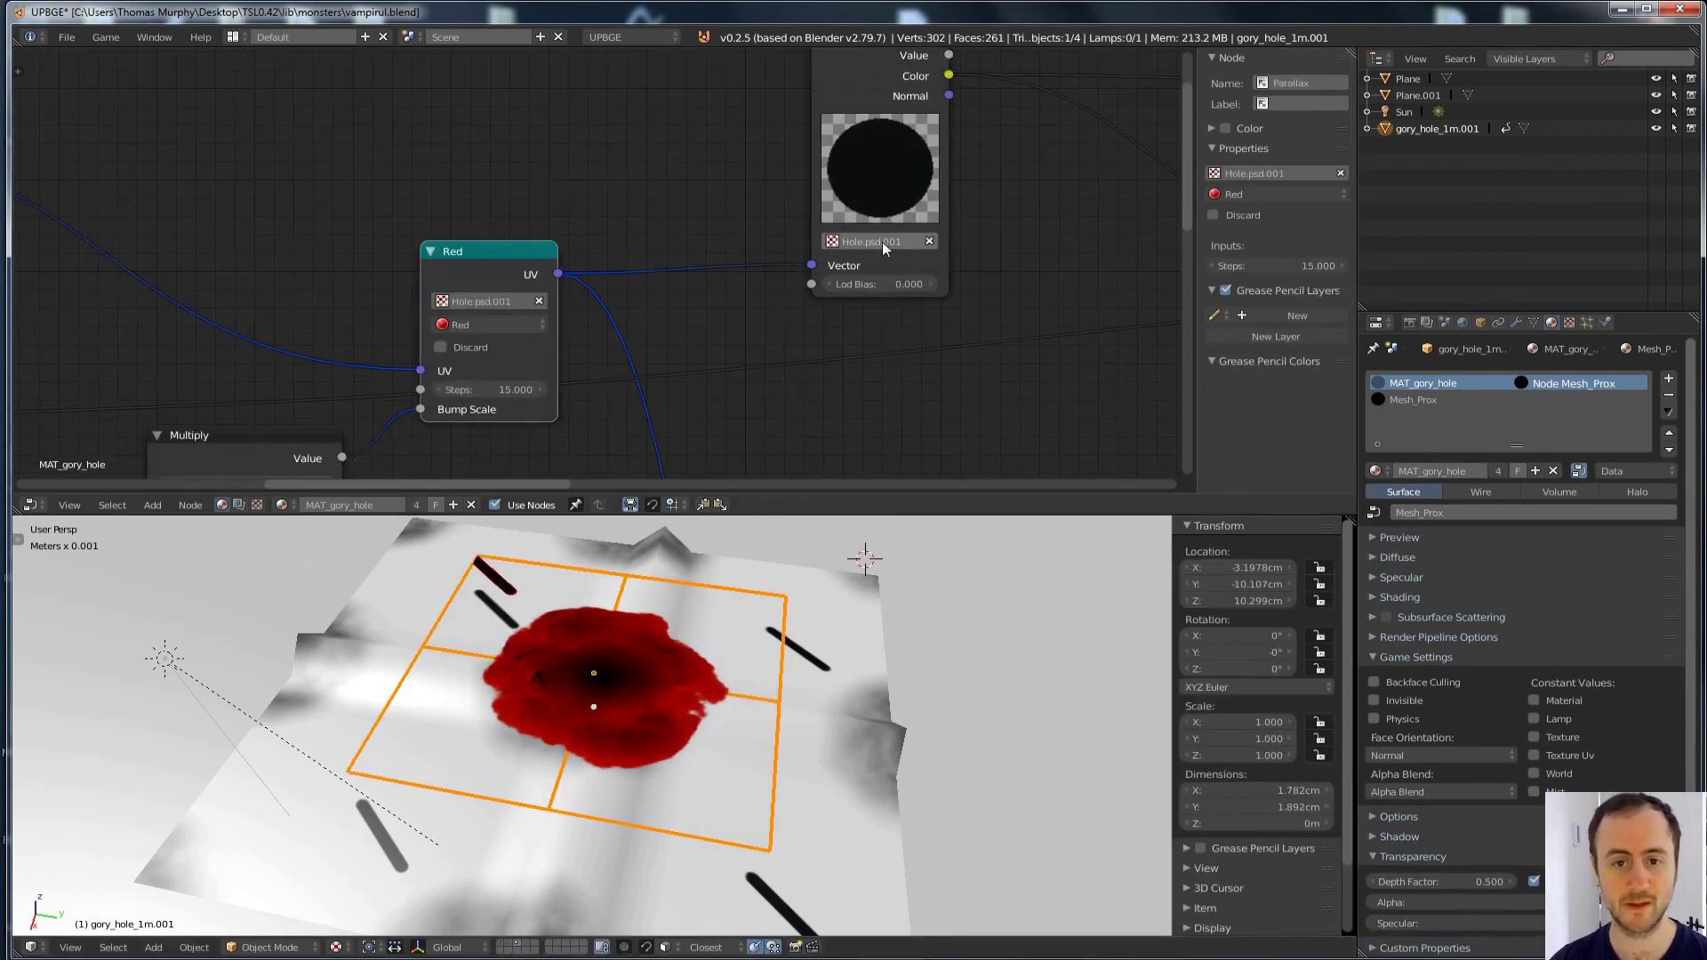
# Step: Set the Texture node's texture to Hole.psd
pyautogui.click(882, 242)
pyautogui.write('ho')
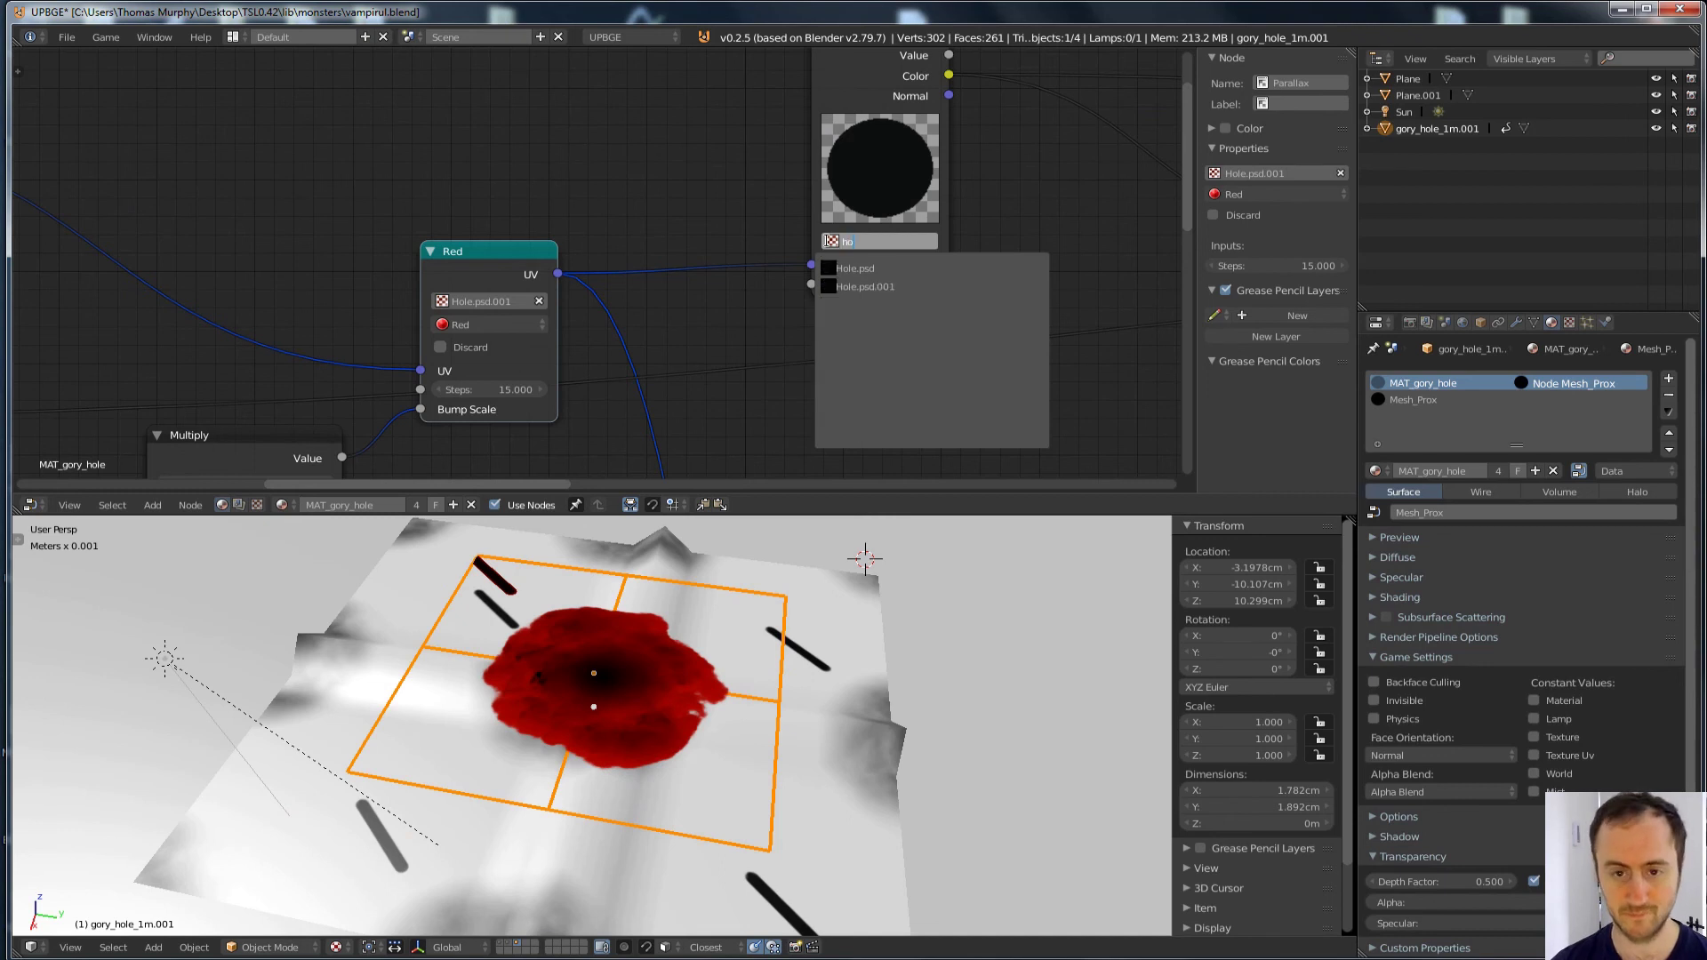
pyautogui.click(854, 267)
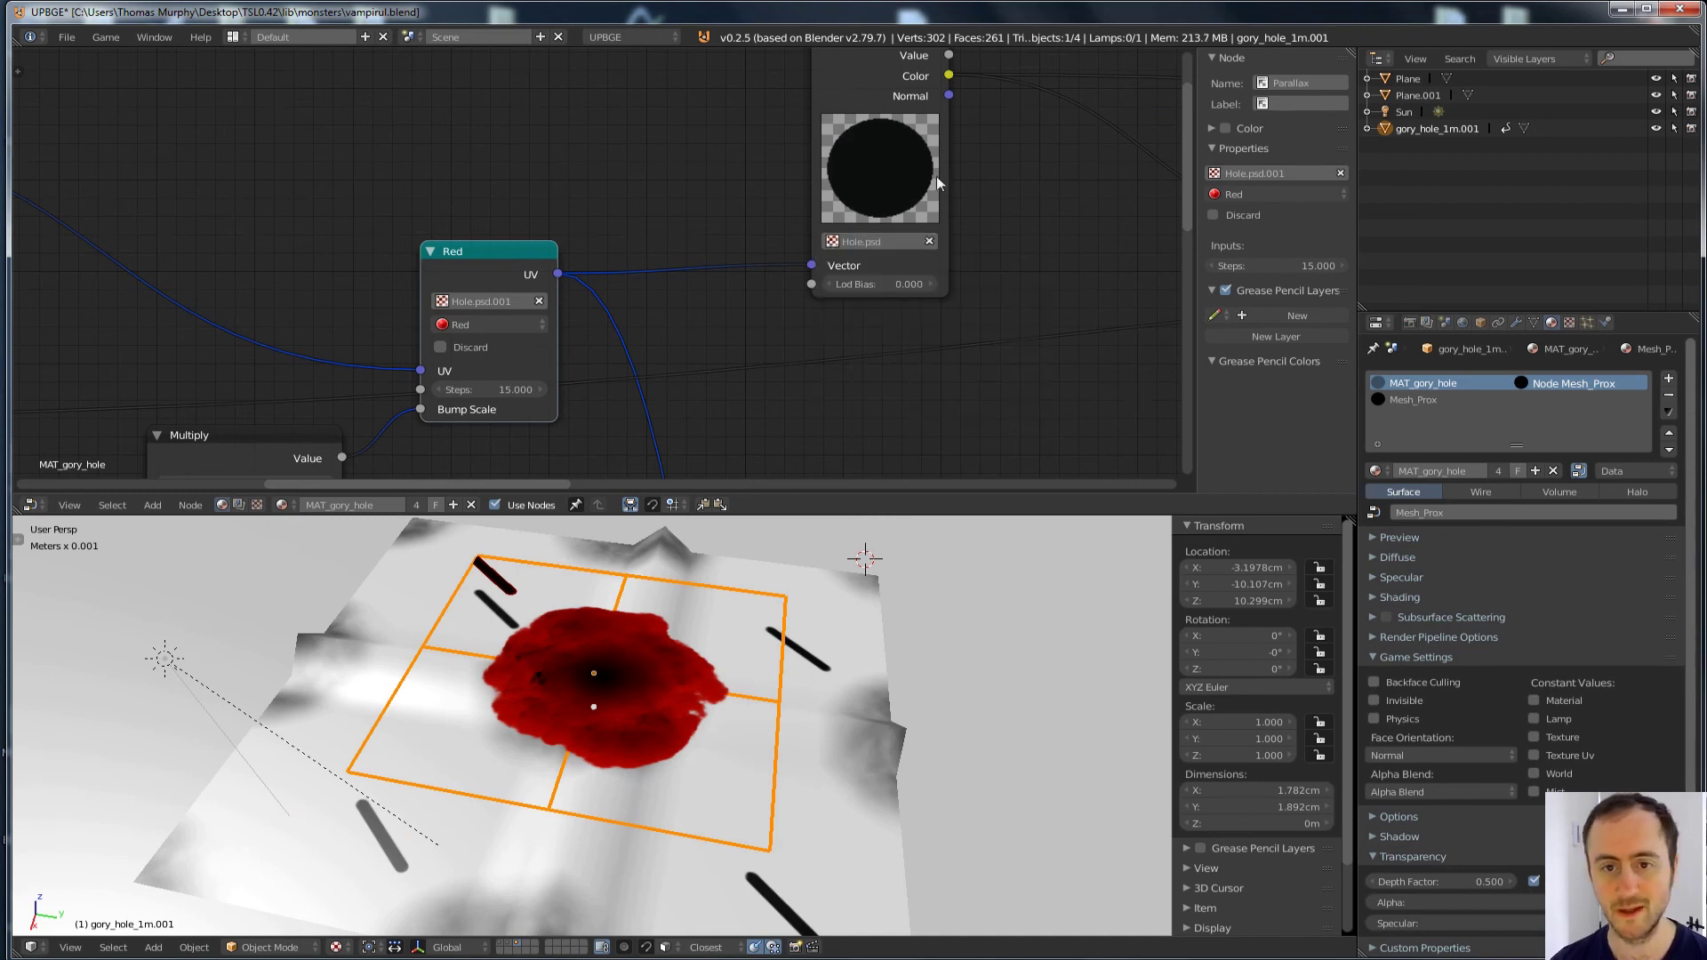
# Step: Split the node editor area in two and show the Hole.psd image in an image editor beside it
pyautogui.moveTo(1348, 65); pyautogui.dragTo(808, 177)
pyautogui.hotkey('shift', 'F9')
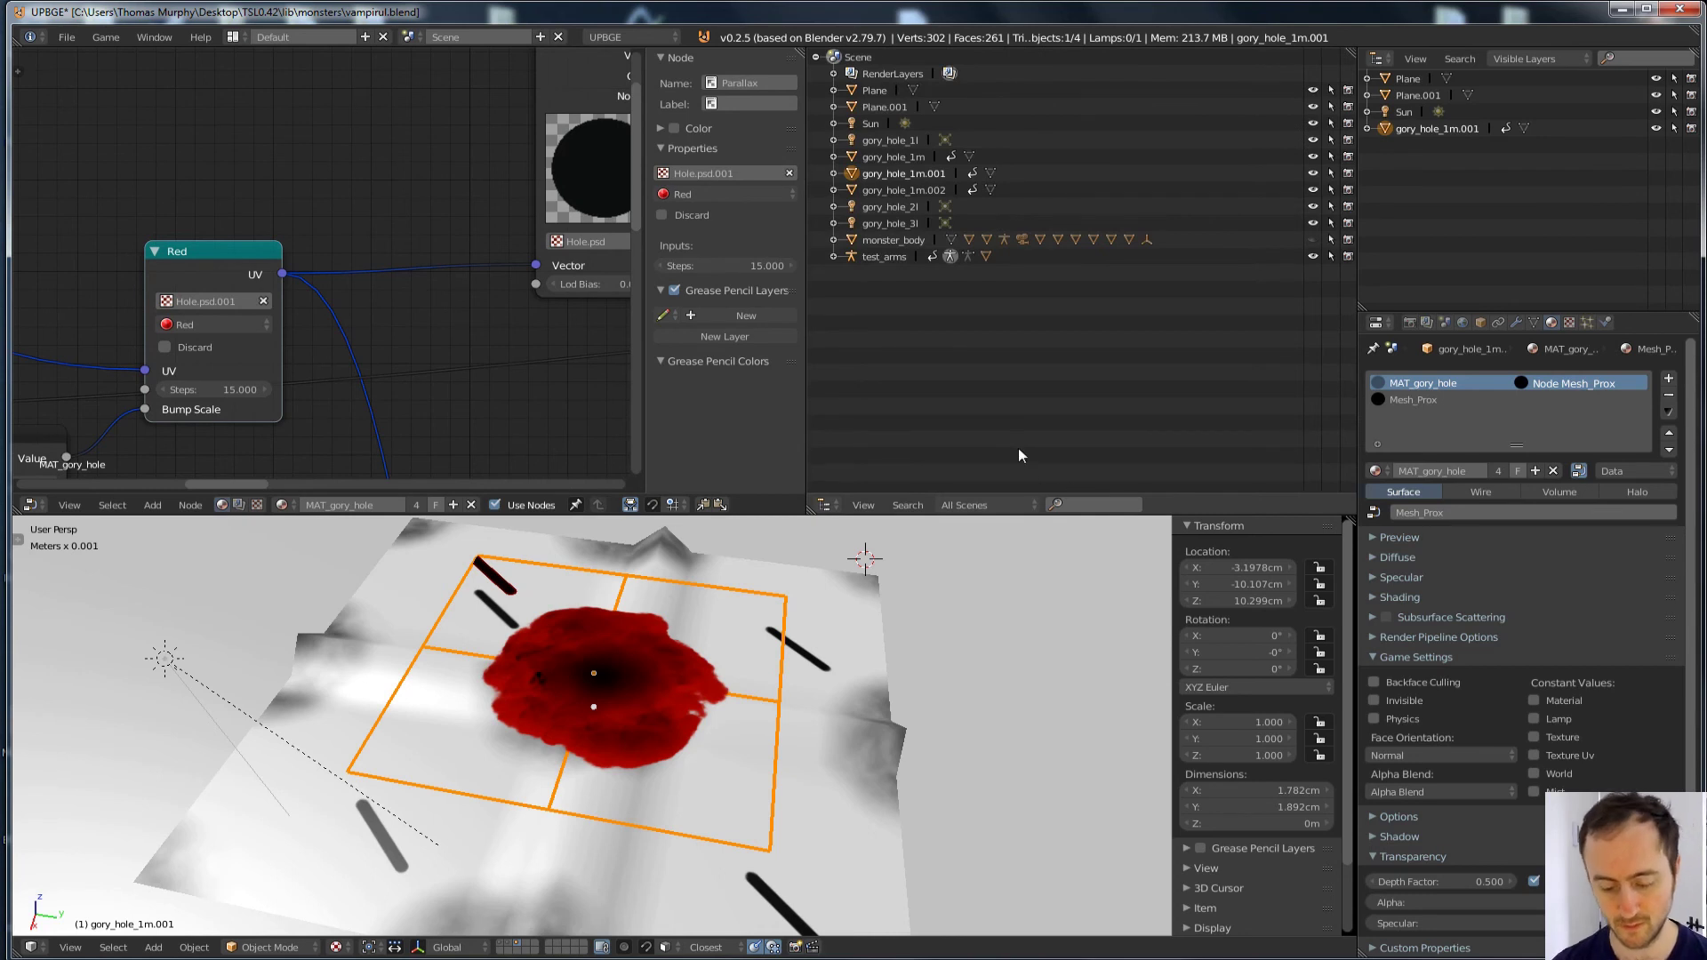
pyautogui.hotkey('shift', 'F10')
pyautogui.moveTo(1118, 183); pyautogui.dragTo(1156, 244, button='middle')
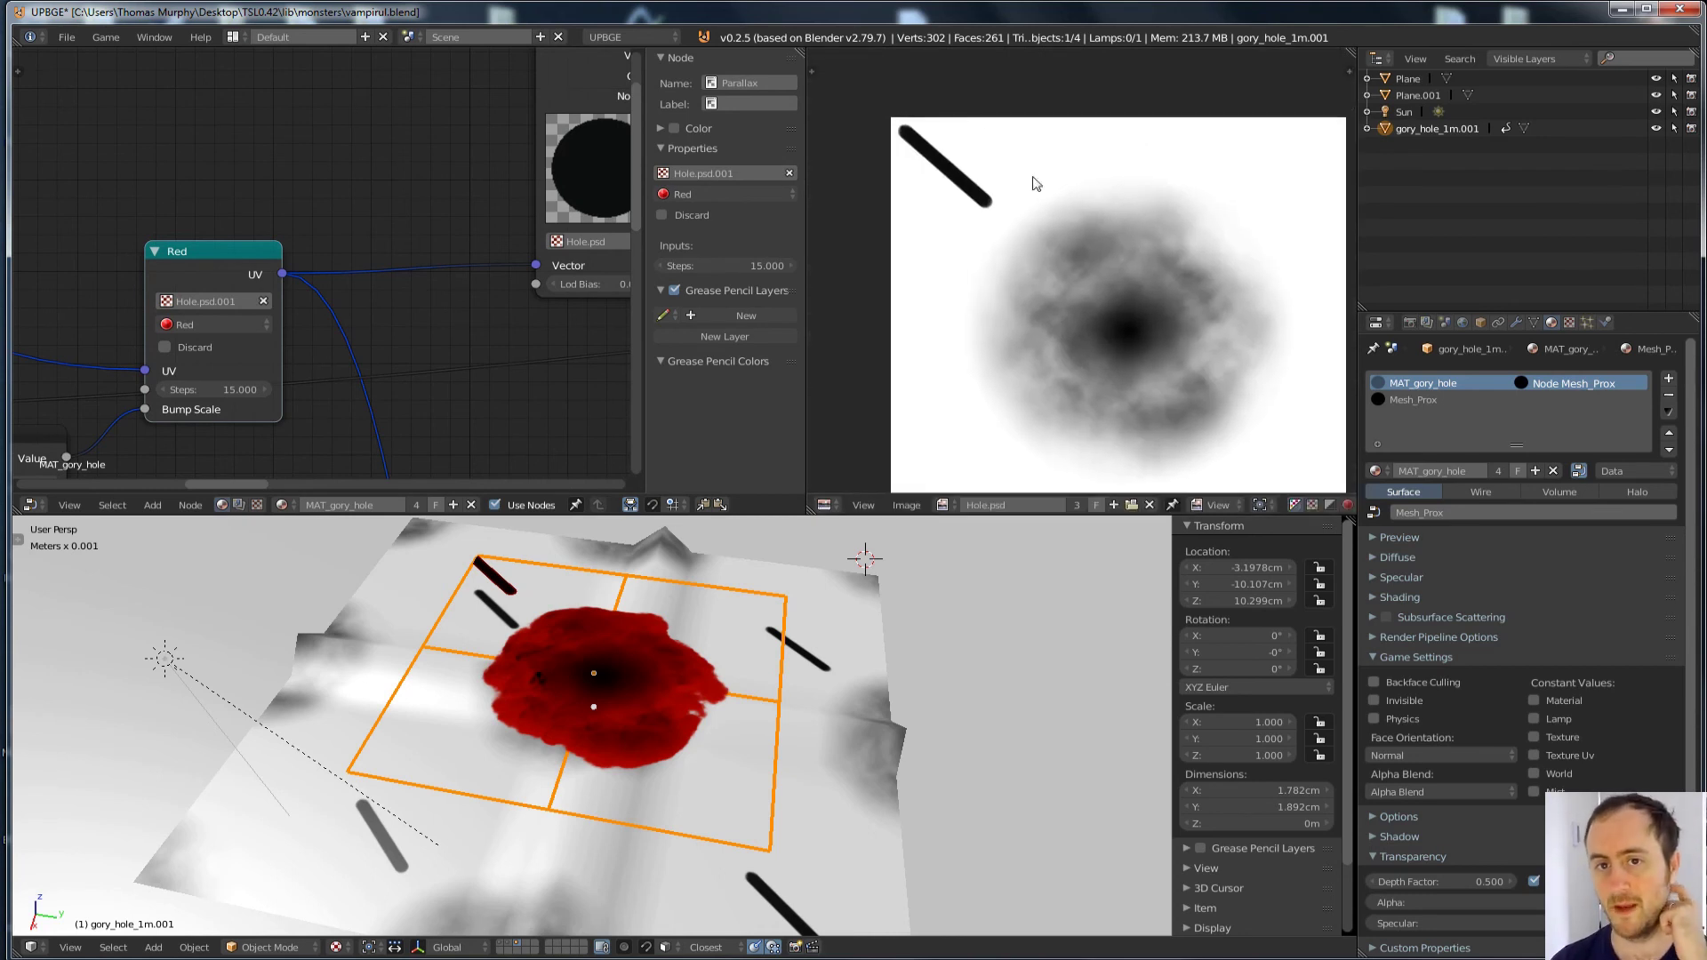
pyautogui.click(994, 205)
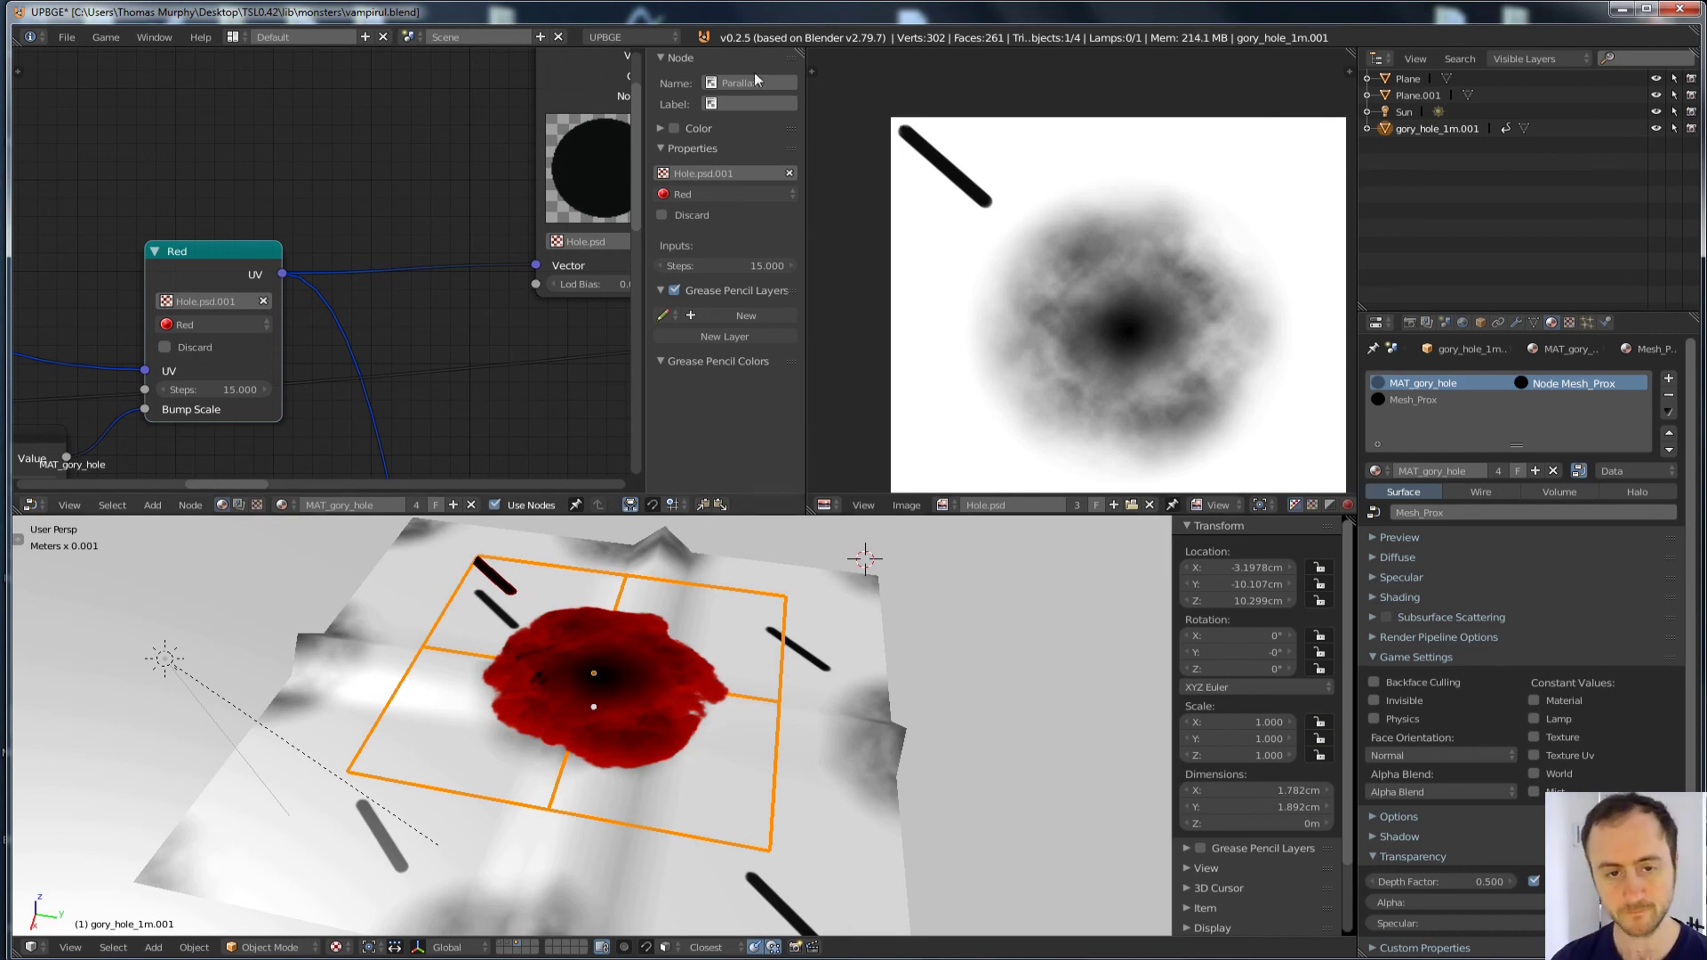
# Step: Hide the node editor's properties sidebar and set the Red parallax node's texture to Hole.psd
pyautogui.press('n')
pyautogui.scroll(-2, 613, 320)
pyautogui.click(599, 167)
pyautogui.scroll(1, 344, 326)
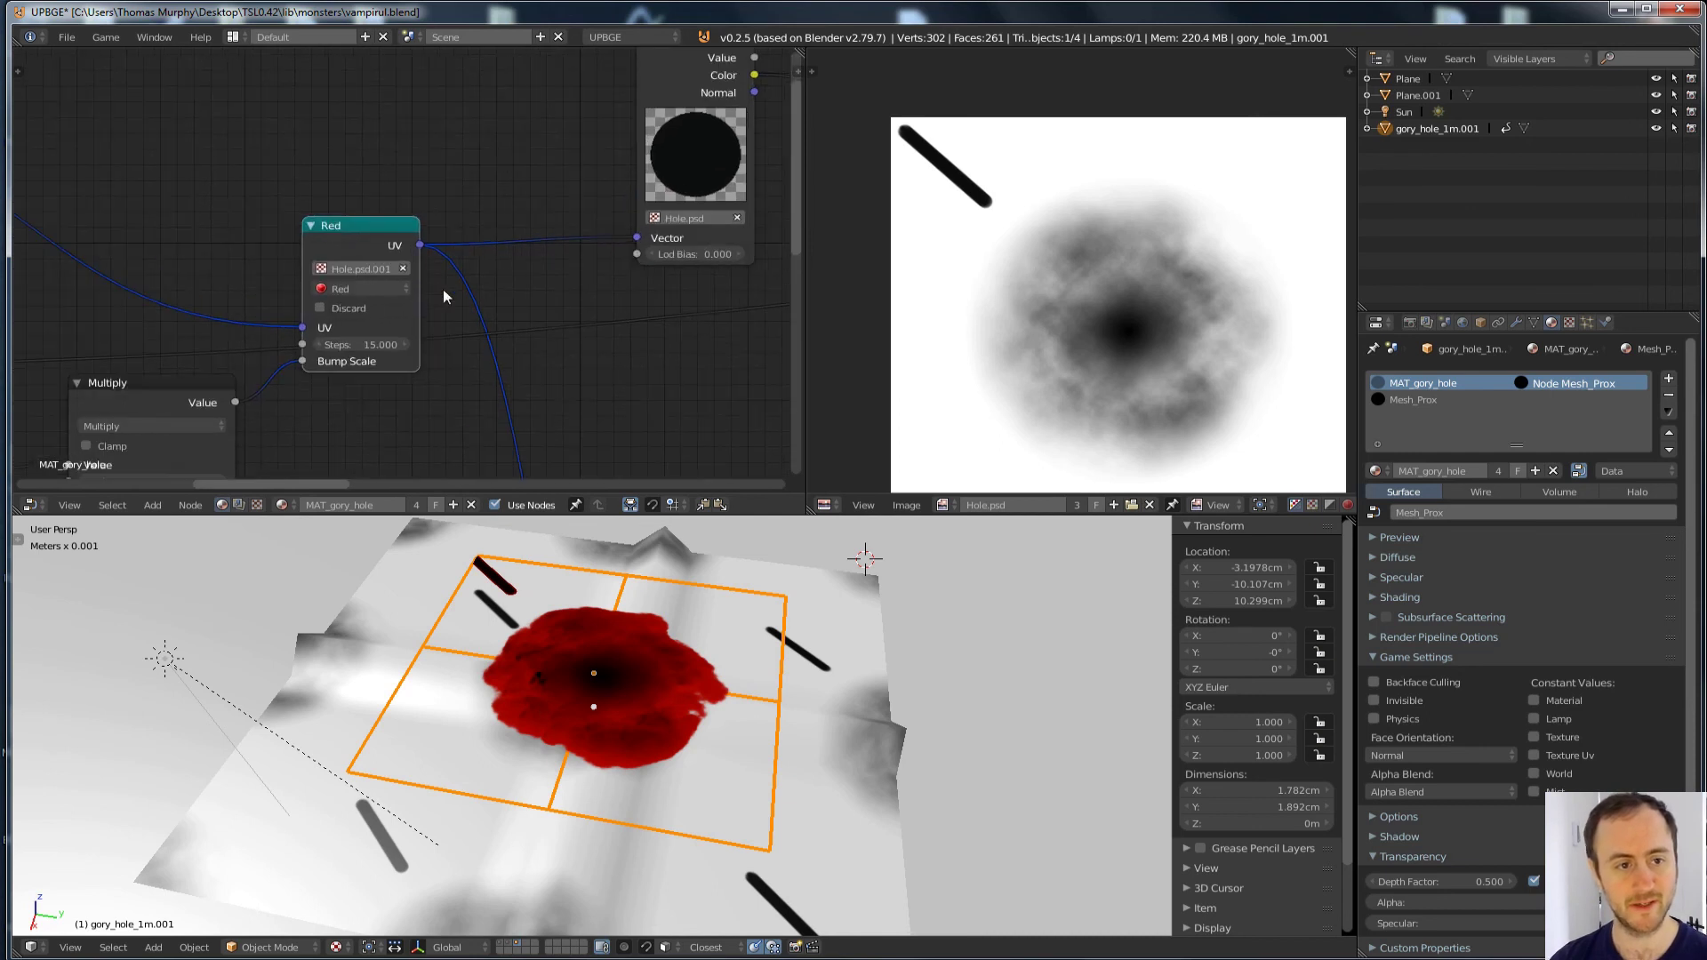
pyautogui.click(318, 269)
pyautogui.write('hol')
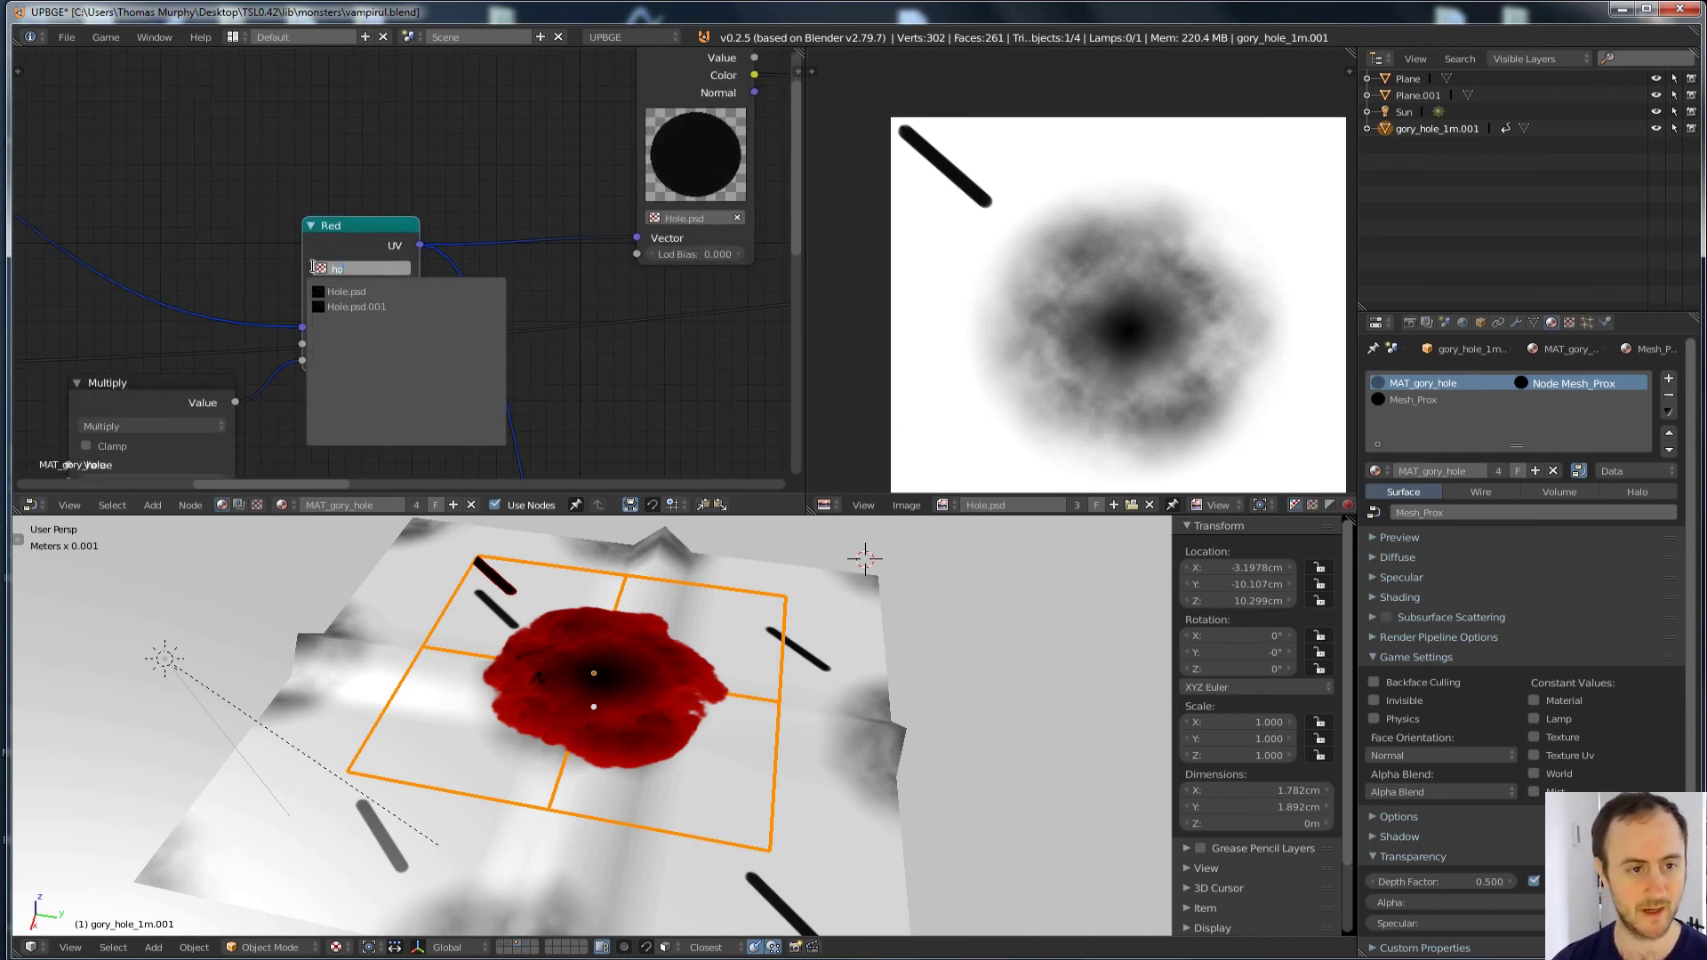
pyautogui.press('Down')
pyautogui.press('Return')
pyautogui.scroll(2, 686, 681)
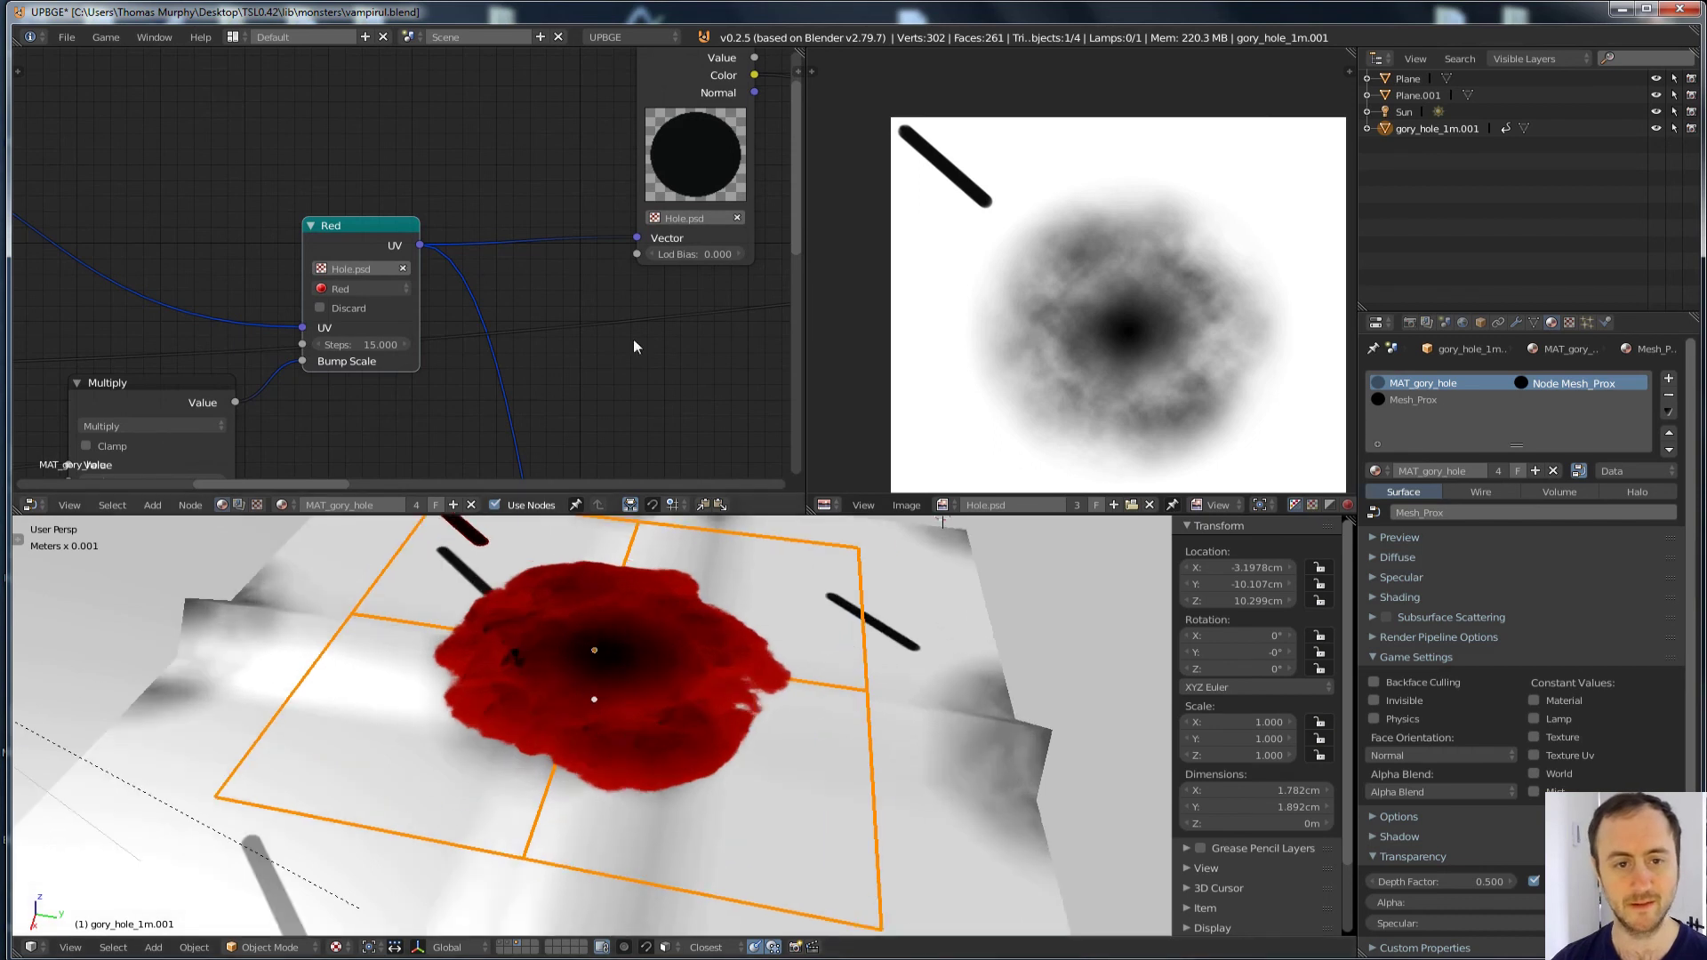
# Step: Maximise the node editor and trace the MAT_gory_hole links from the Mix node through Material and Squeeze Value to the Output node
pyautogui.press('Home')
pyautogui.hotkey('shift', 'space')
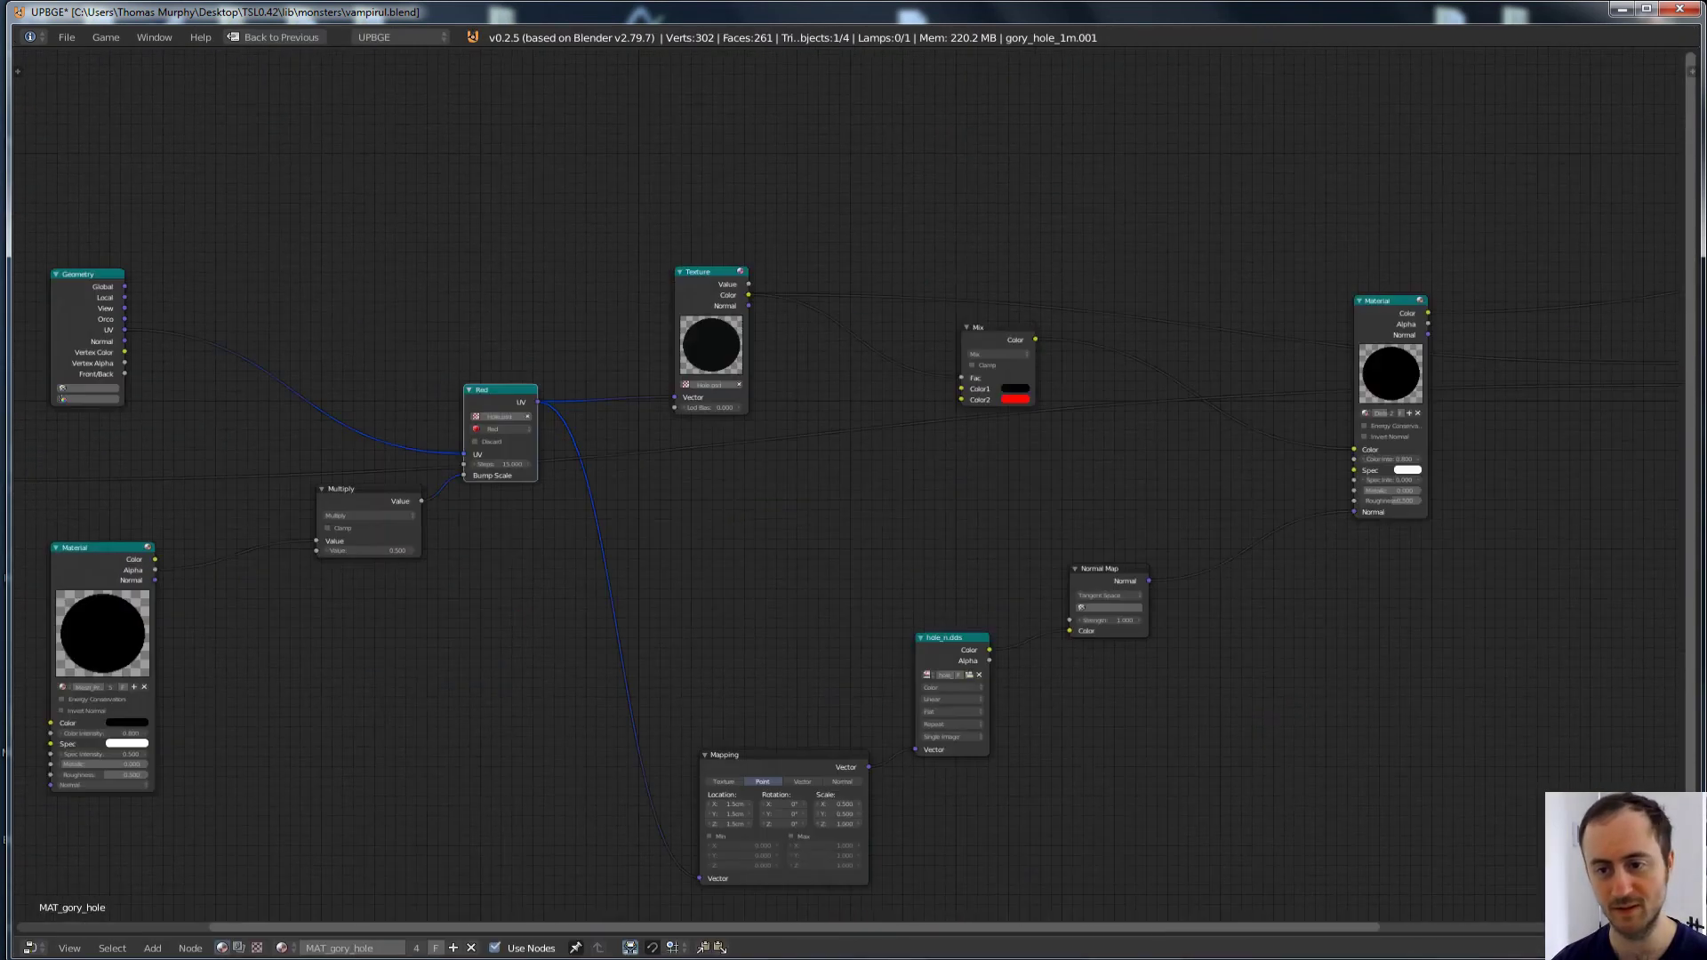
pyautogui.scroll(2, 645, 307)
pyautogui.moveTo(1186, 430); pyautogui.dragTo(777, 376, button='middle')
pyautogui.click(896, 352)
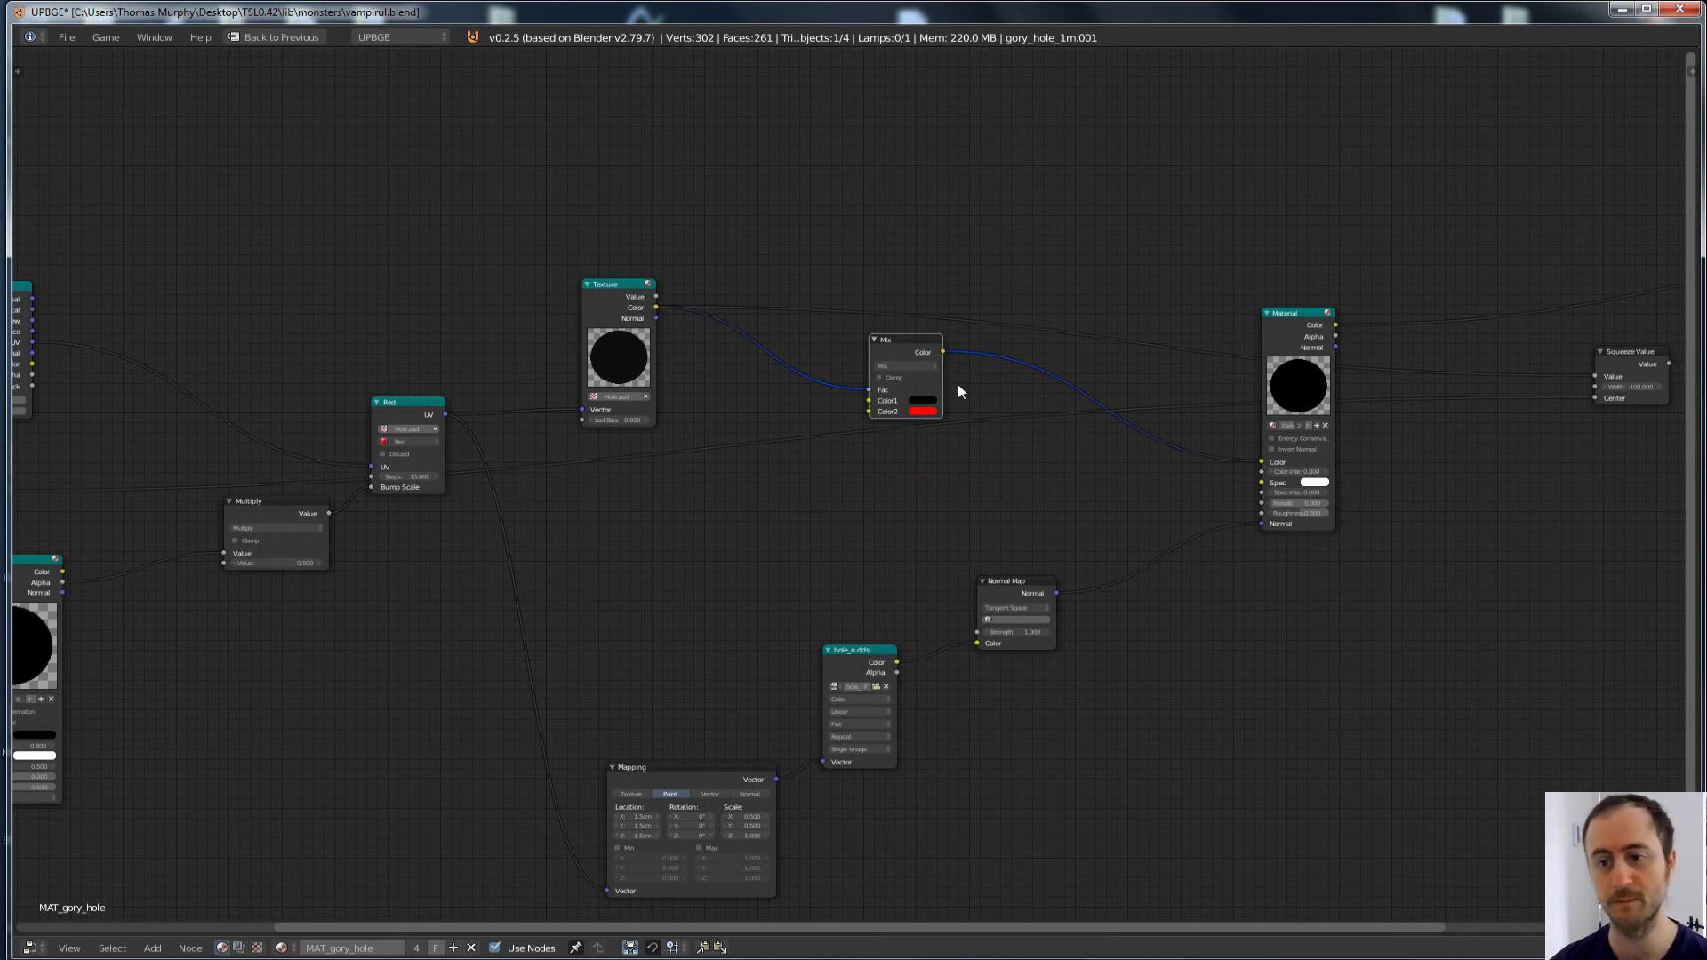
pyautogui.moveTo(1133, 397); pyautogui.dragTo(756, 414, button='middle')
pyautogui.click(926, 342)
pyautogui.scroll(2, 907, 342)
pyautogui.moveTo(894, 324); pyautogui.dragTo(558, 439, button='middle')
pyautogui.click(990, 466)
pyautogui.scroll(2, 1016, 491)
pyautogui.scroll(-2, 1155, 480)
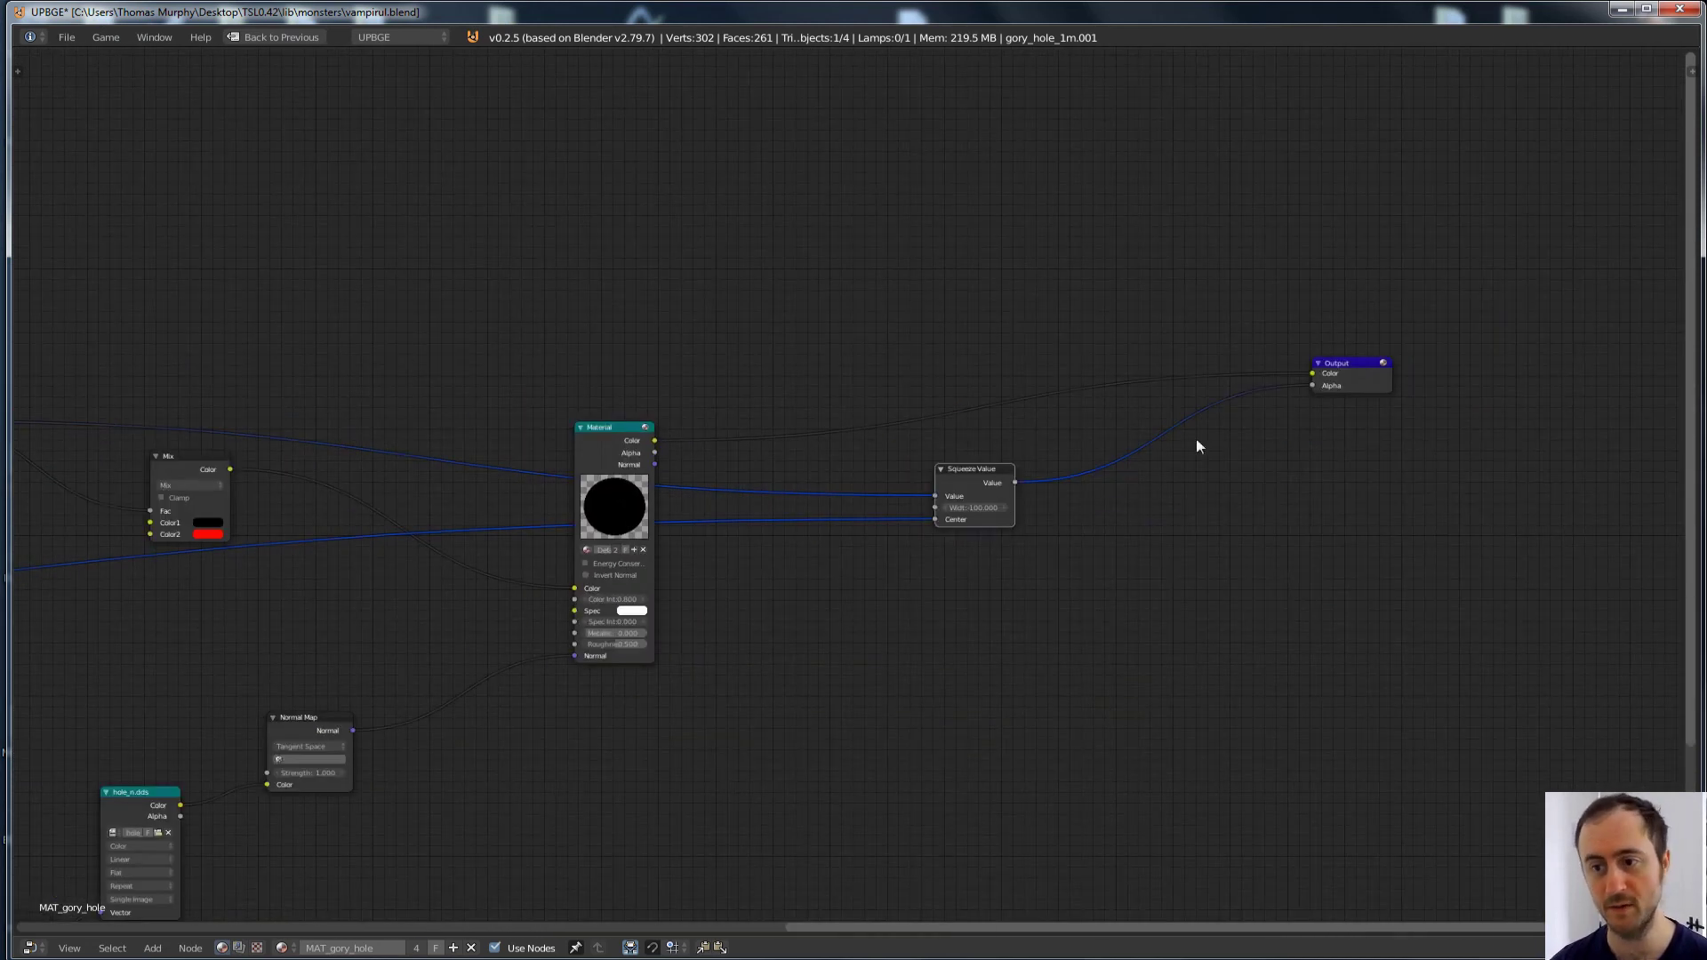
pyautogui.click(1357, 381)
# Step: Trace the Squeeze Value node's Center input back across the tree to the Object Data node
pyautogui.moveTo(321, 632); pyautogui.dragTo(949, 518, button='middle')
pyautogui.scroll(1, 950, 517)
pyautogui.scroll(1, 1619, 373)
pyautogui.moveTo(1673, 353); pyautogui.dragTo(1528, 381, button='middle')
pyautogui.click(1513, 380)
pyautogui.moveTo(419, 465); pyautogui.dragTo(904, 409, button='middle')
pyautogui.moveTo(249, 539); pyautogui.dragTo(646, 479, button='middle')
pyautogui.click(54, 419)
pyautogui.moveTo(263, 499); pyautogui.dragTo(854, 479, button='middle')
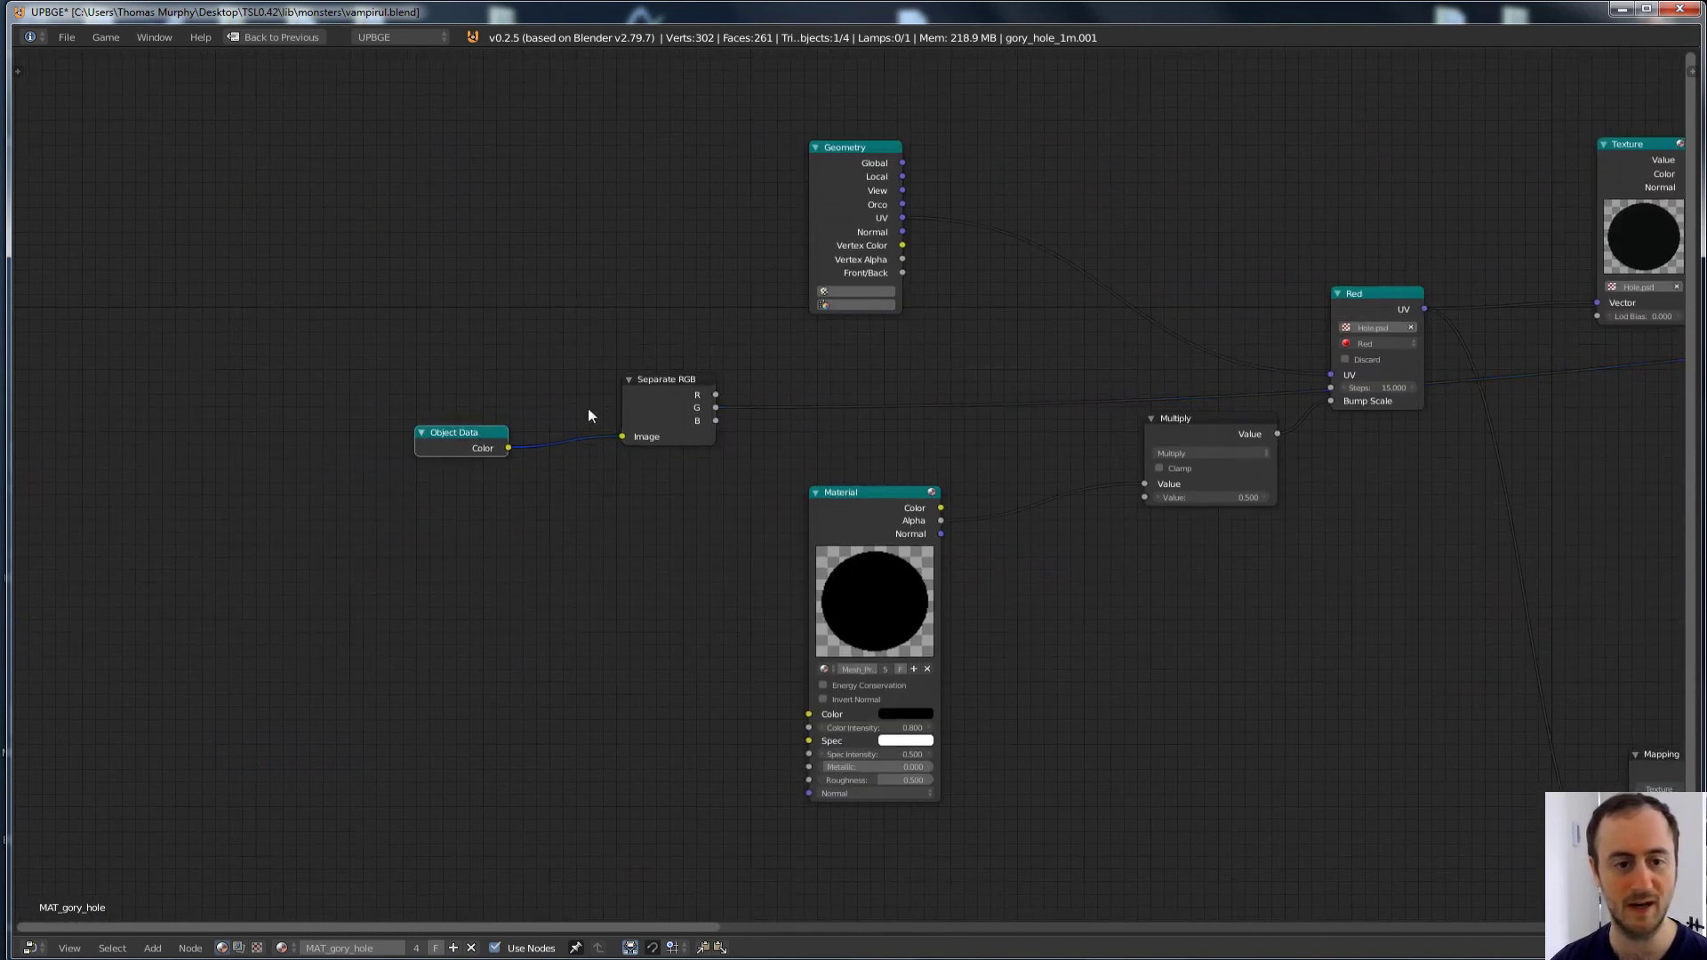
# Step: Bring the Object Data and Separate RGB nodes closer together, move them beside the Geometry and Material nodes, and restore the editor layout
pyautogui.keyDown('shift'); pyautogui.click(667, 427); pyautogui.keyUp('shift')
pyautogui.scroll(1, 978, 471)
pyautogui.moveTo(1022, 471); pyautogui.dragTo(920, 471, button='middle')
pyautogui.press('s')
pyautogui.click(731, 470)
pyautogui.moveTo(711, 471); pyautogui.dragTo(580, 493, button='middle')
pyautogui.press('g')
pyautogui.click(944, 445)
pyautogui.moveTo(933, 448); pyautogui.dragTo(891, 472, button='middle')
pyautogui.hotkey('shift', 'space')
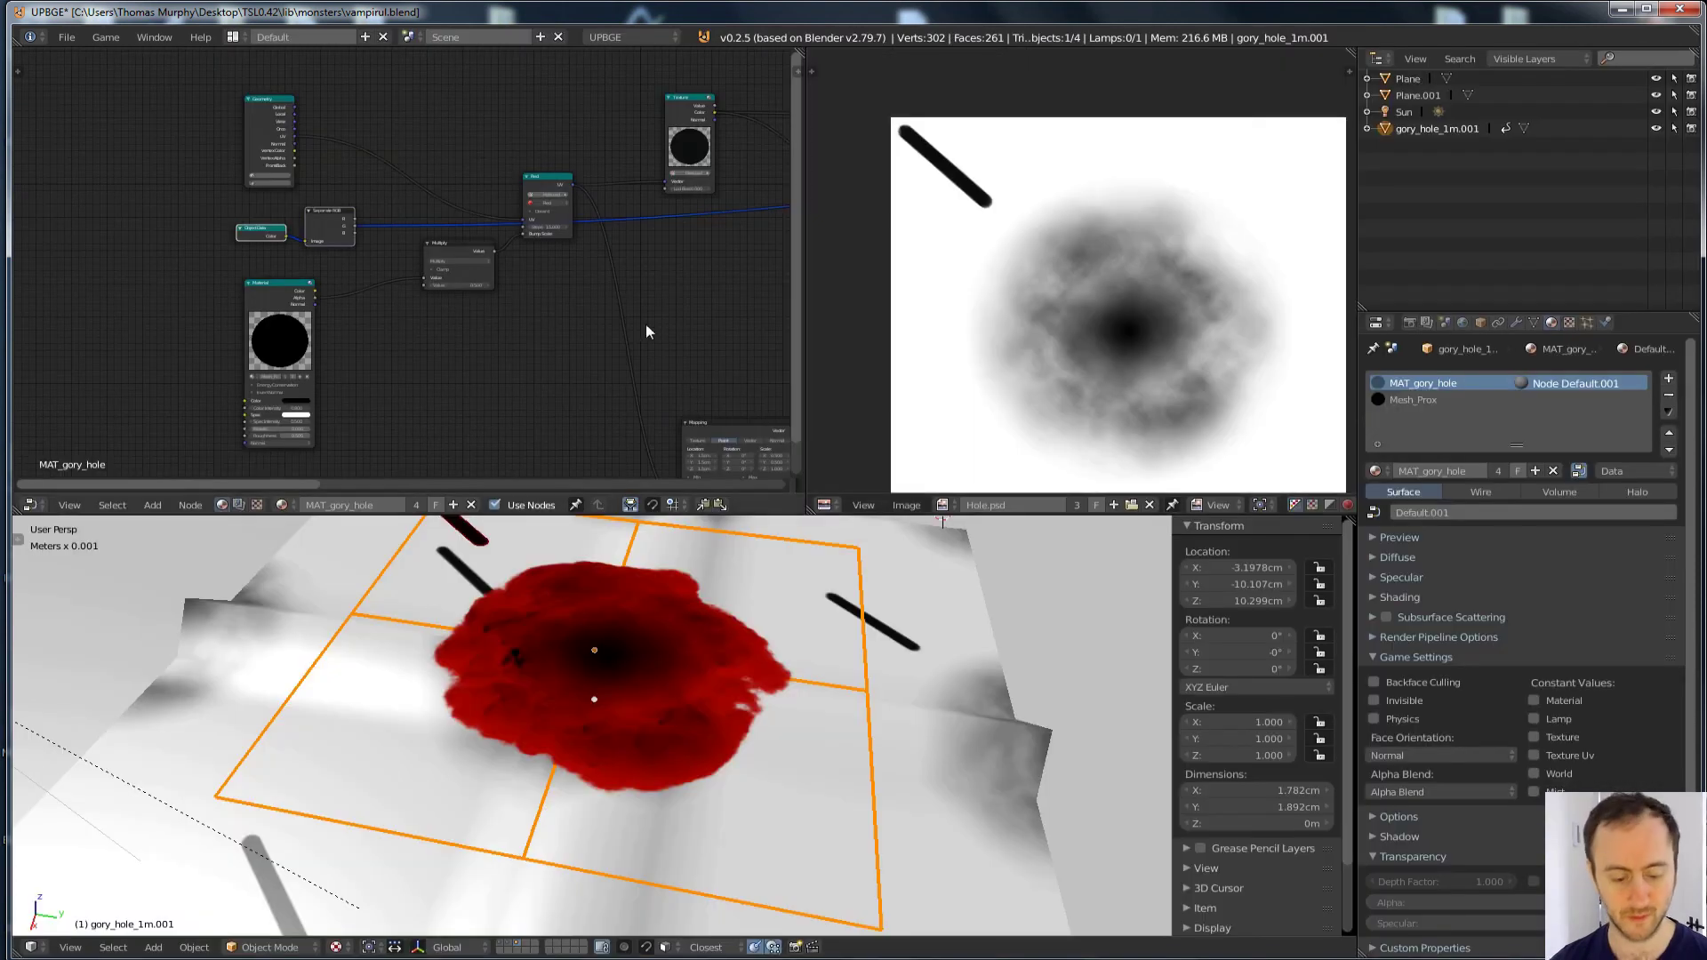
# Step: Show the decal's colour animation curves in the Graph Editor, select the G Color curve's first keyframe, and set the current frame to 0
pyautogui.hotkey('shift', 'F6')
pyautogui.press('Home')
pyautogui.click(59, 91)
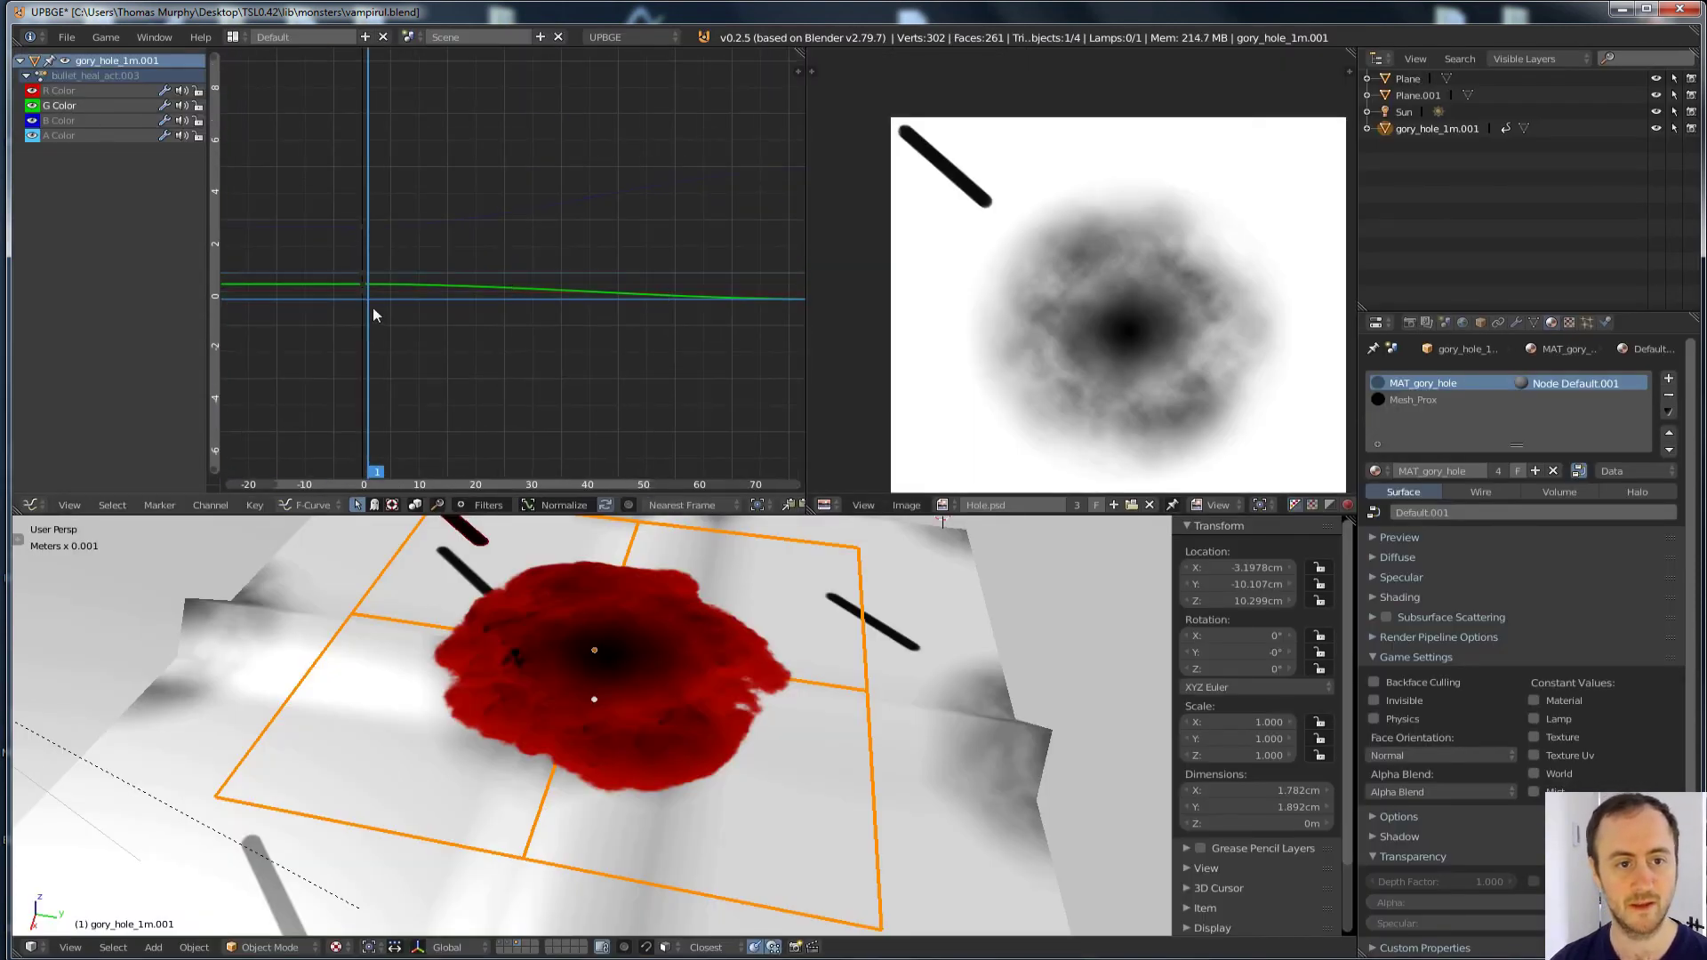
pyautogui.click(362, 273)
pyautogui.click(361, 283)
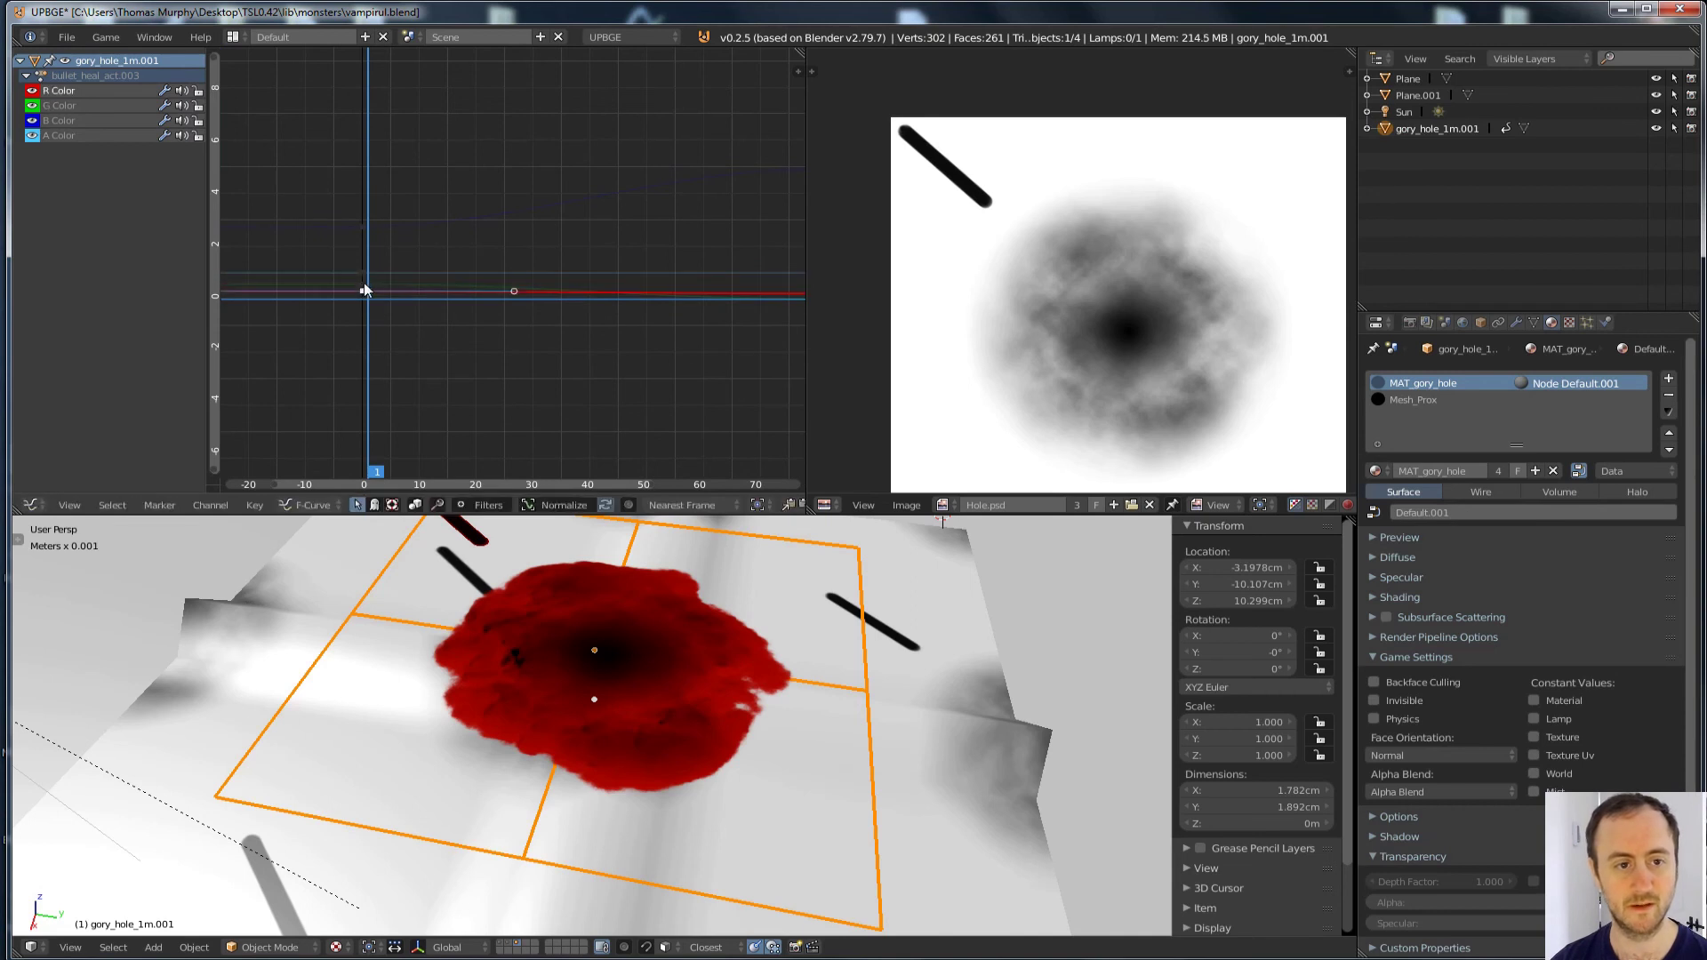
pyautogui.click(364, 285)
pyautogui.click(373, 290)
pyautogui.press('Home')
pyautogui.moveTo(373, 293); pyautogui.dragTo(286, 298)
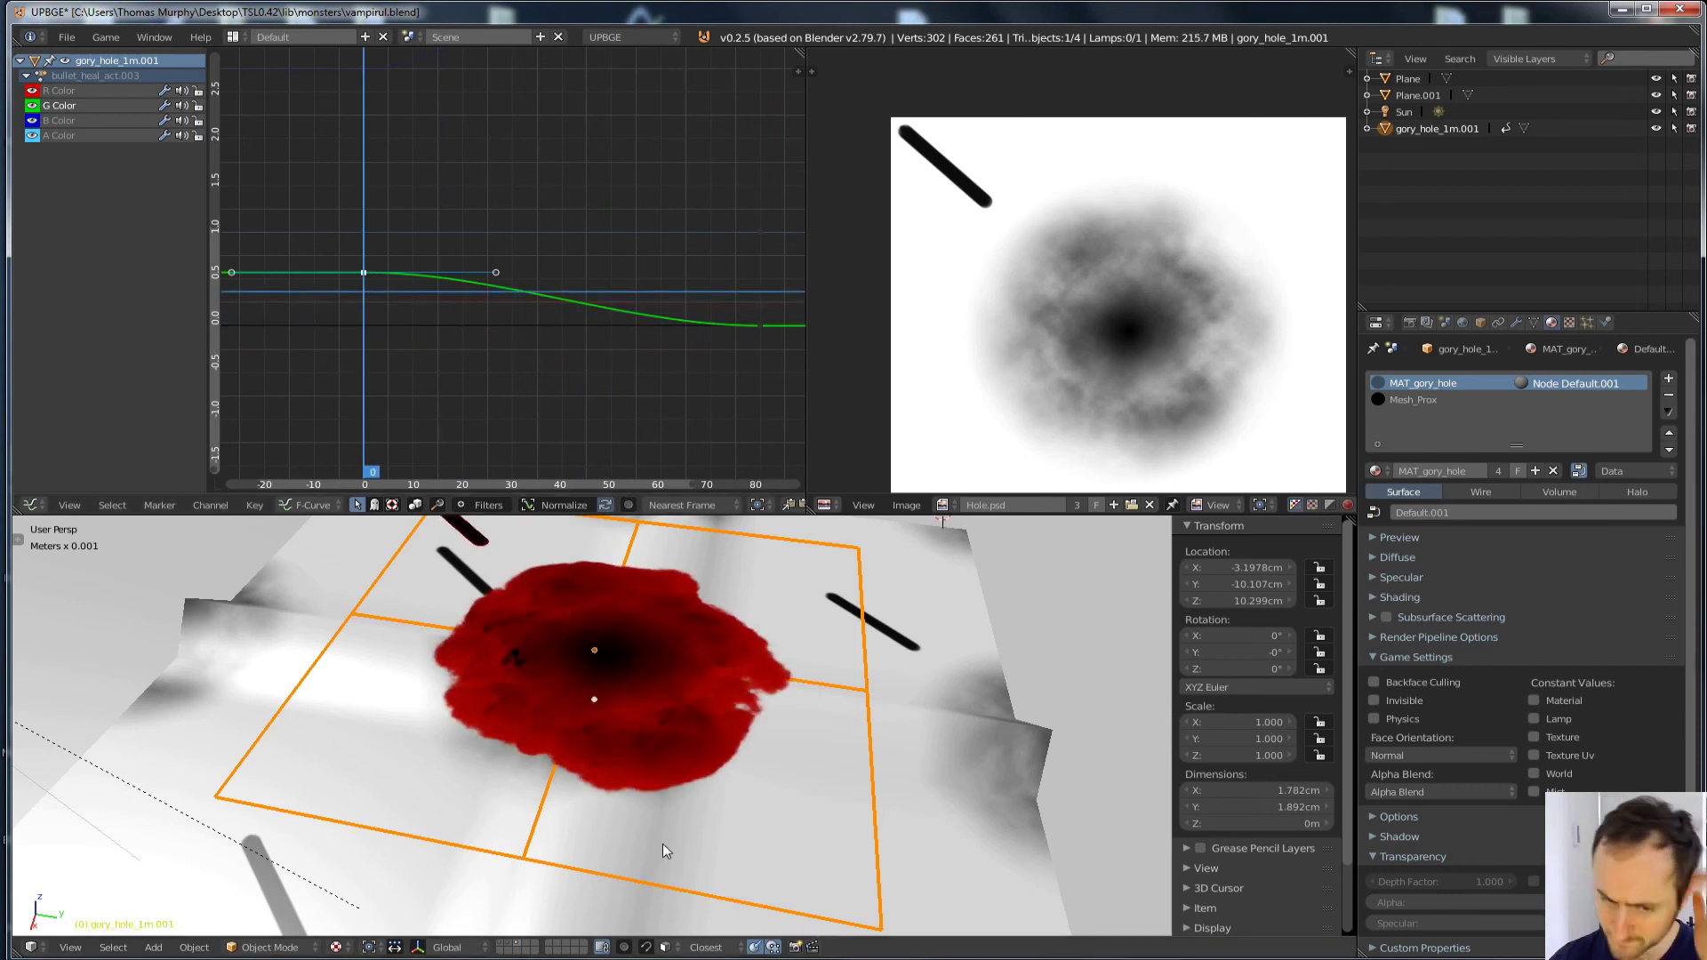
# Step: Return from the curves to the material's node tree and select the Mesh_Prox Material node
pyautogui.hotkey('shift', 'F3')
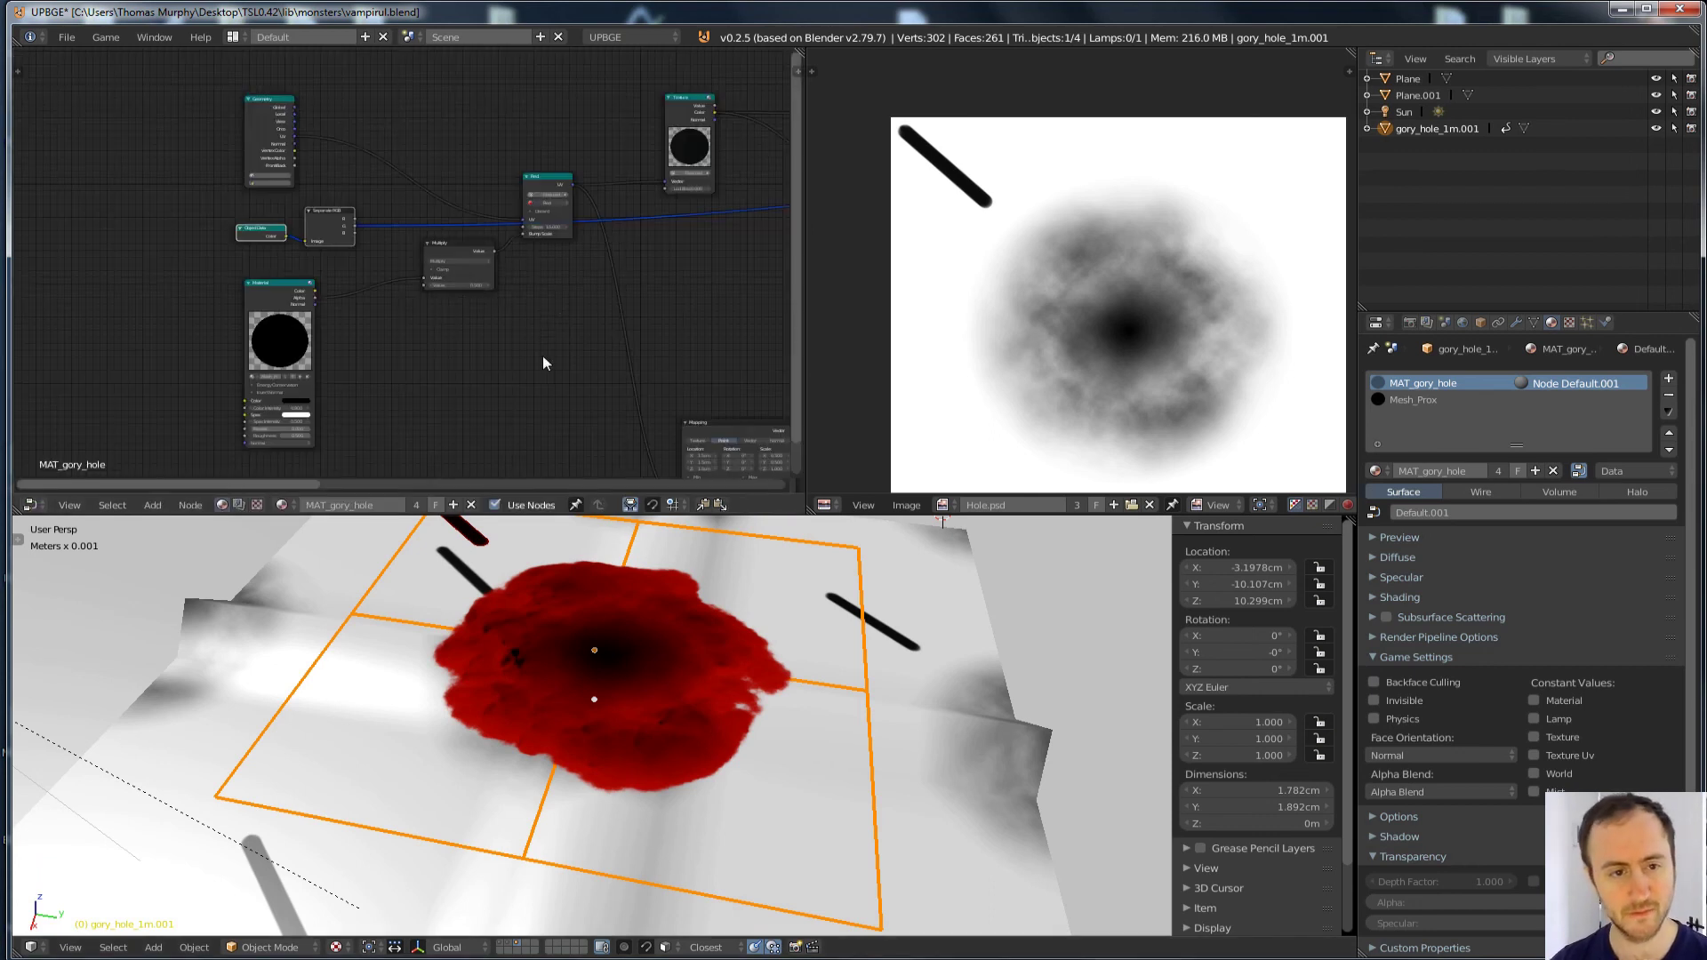
pyautogui.press('Home')
pyautogui.click(231, 333)
pyautogui.moveTo(166, 383); pyautogui.dragTo(234, 282, button='middle')
pyautogui.press('g')
# Step: Inspect the plane beneath the decal in a maximised viewport with different shading modes, and reselect the decal in the restored layout
pyautogui.press('z')
pyautogui.rightClick(720, 614)
pyautogui.moveTo(722, 631); pyautogui.dragTo(676, 616, button='middle')
pyautogui.hotkey('alt', 'z')
pyautogui.hotkey('shift', 'space')
pyautogui.rightClick(1154, 558)
pyautogui.scroll(-4, 1154, 558)
pyautogui.moveTo(947, 520); pyautogui.dragTo(926, 512, button='middle')
pyautogui.press('z')
pyautogui.hotkey('alt', 'z')
pyautogui.scroll(3, 854, 519)
pyautogui.moveTo(775, 529); pyautogui.dragTo(667, 612, button='middle')
pyautogui.press('Escape')
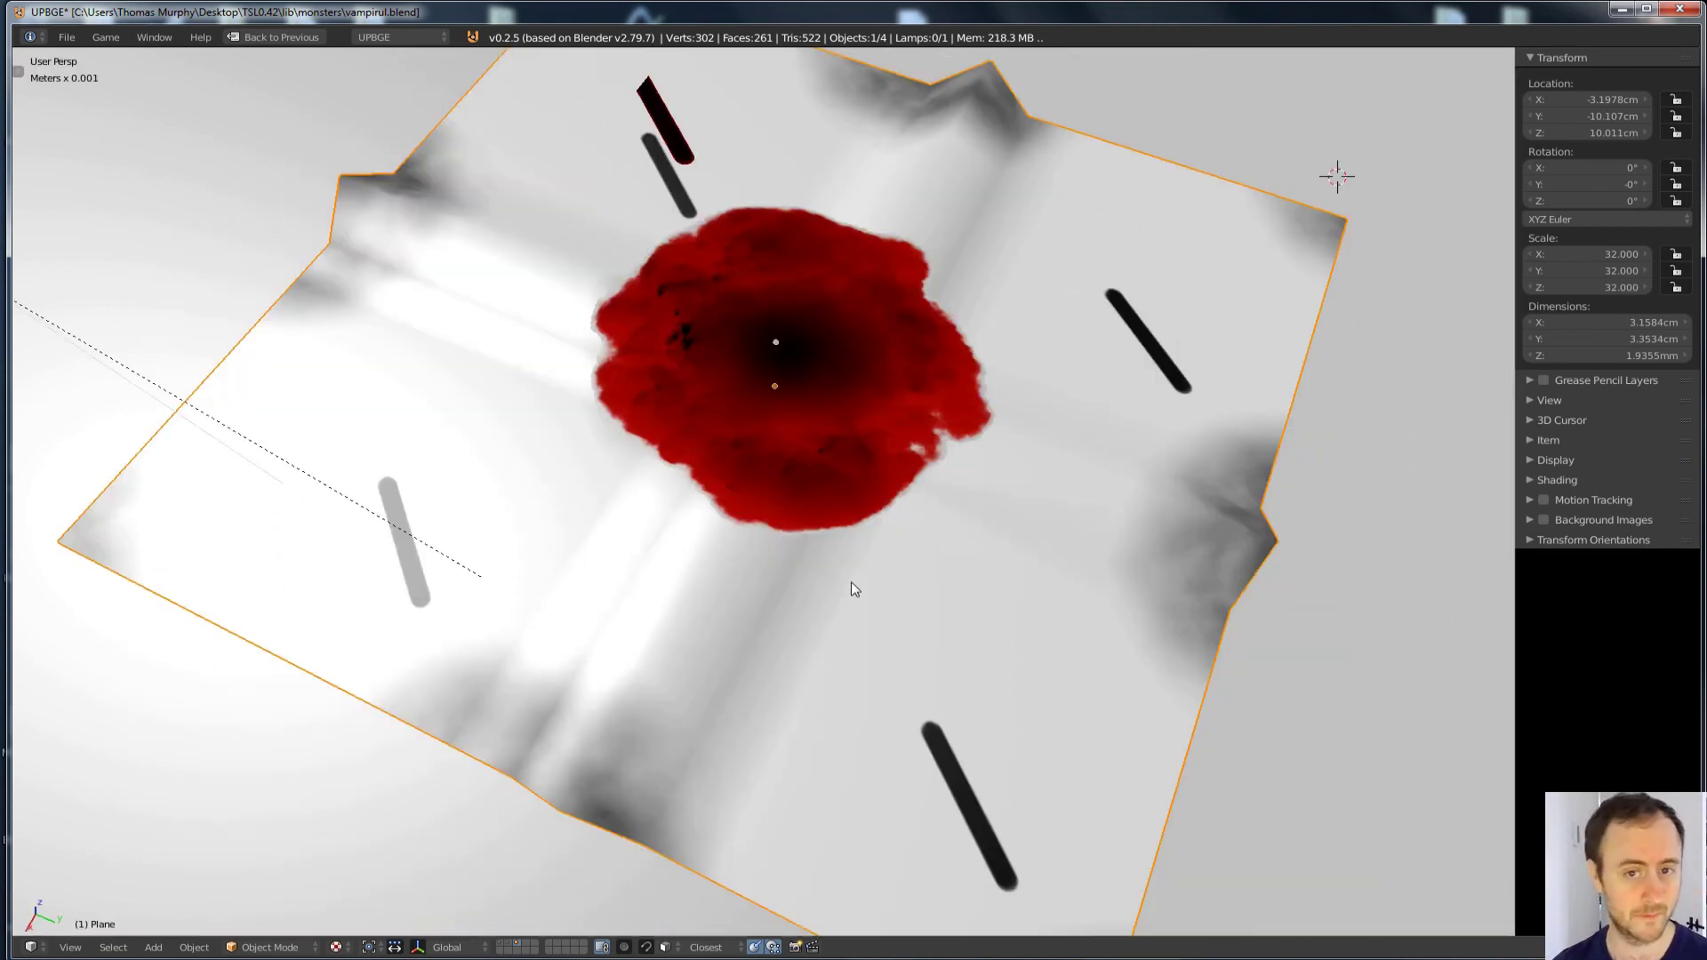
pyautogui.hotkey('shift', 'space')
pyautogui.rightClick(601, 663)
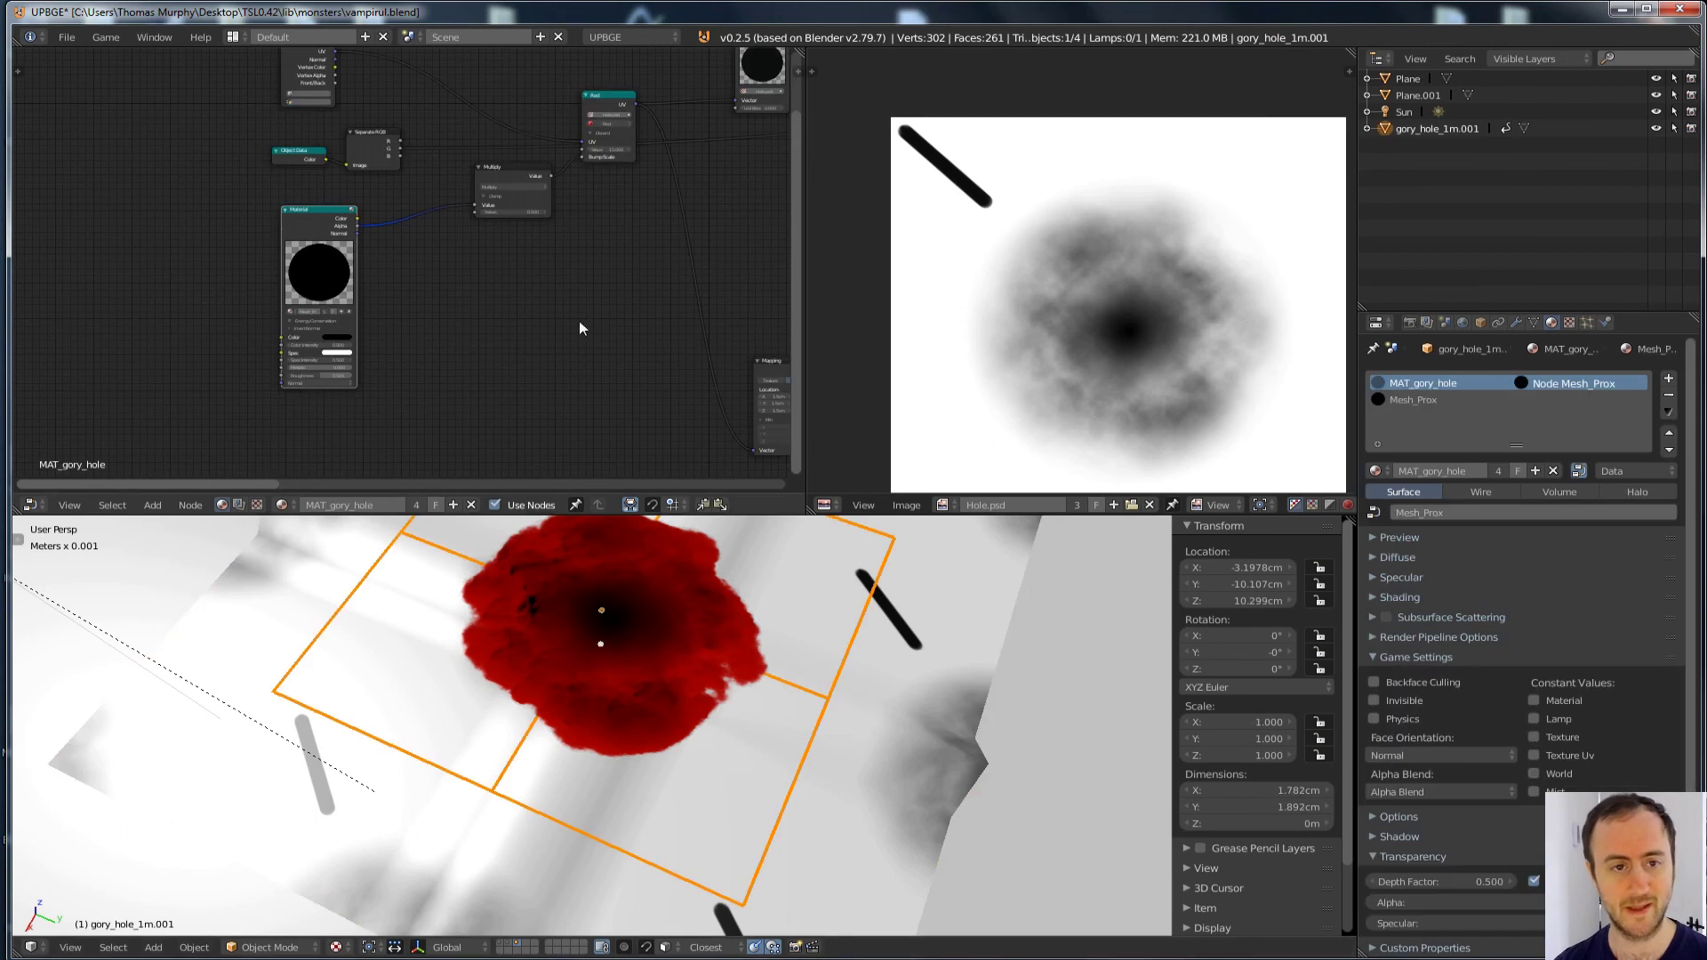
# Step: Disconnect the Multiply node from the Red parallax node's Bump Scale input and set Bump Scale to 0.5
pyautogui.press('Home')
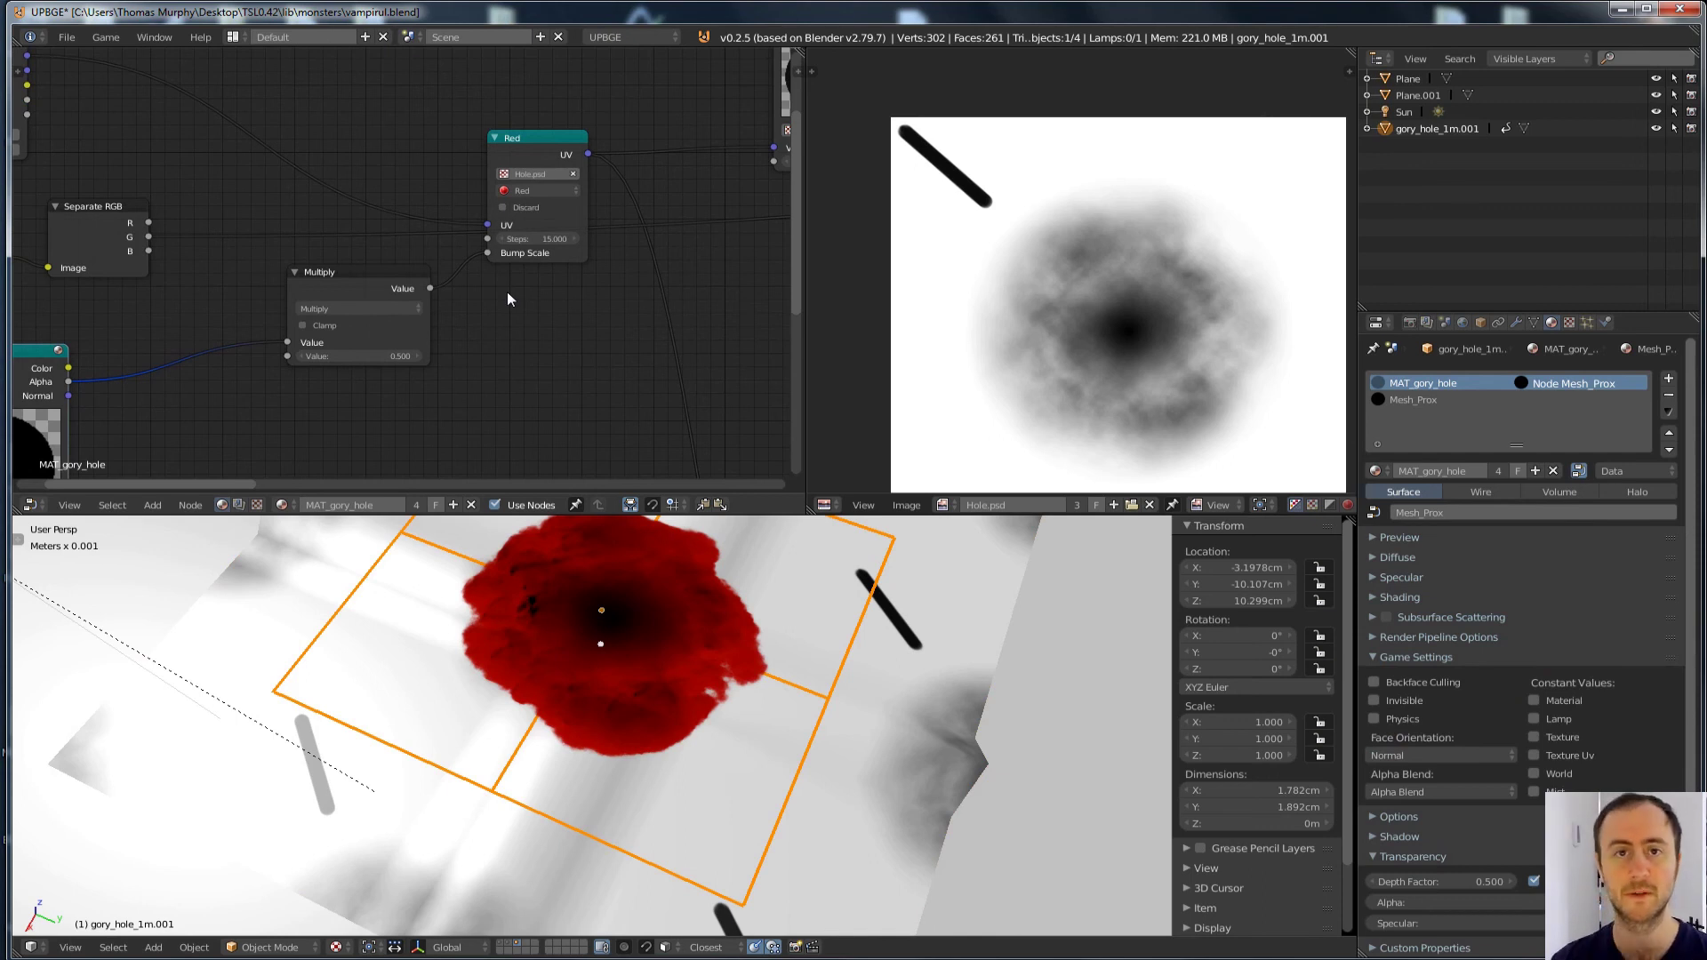
pyautogui.moveTo(487, 252); pyautogui.dragTo(486, 274)
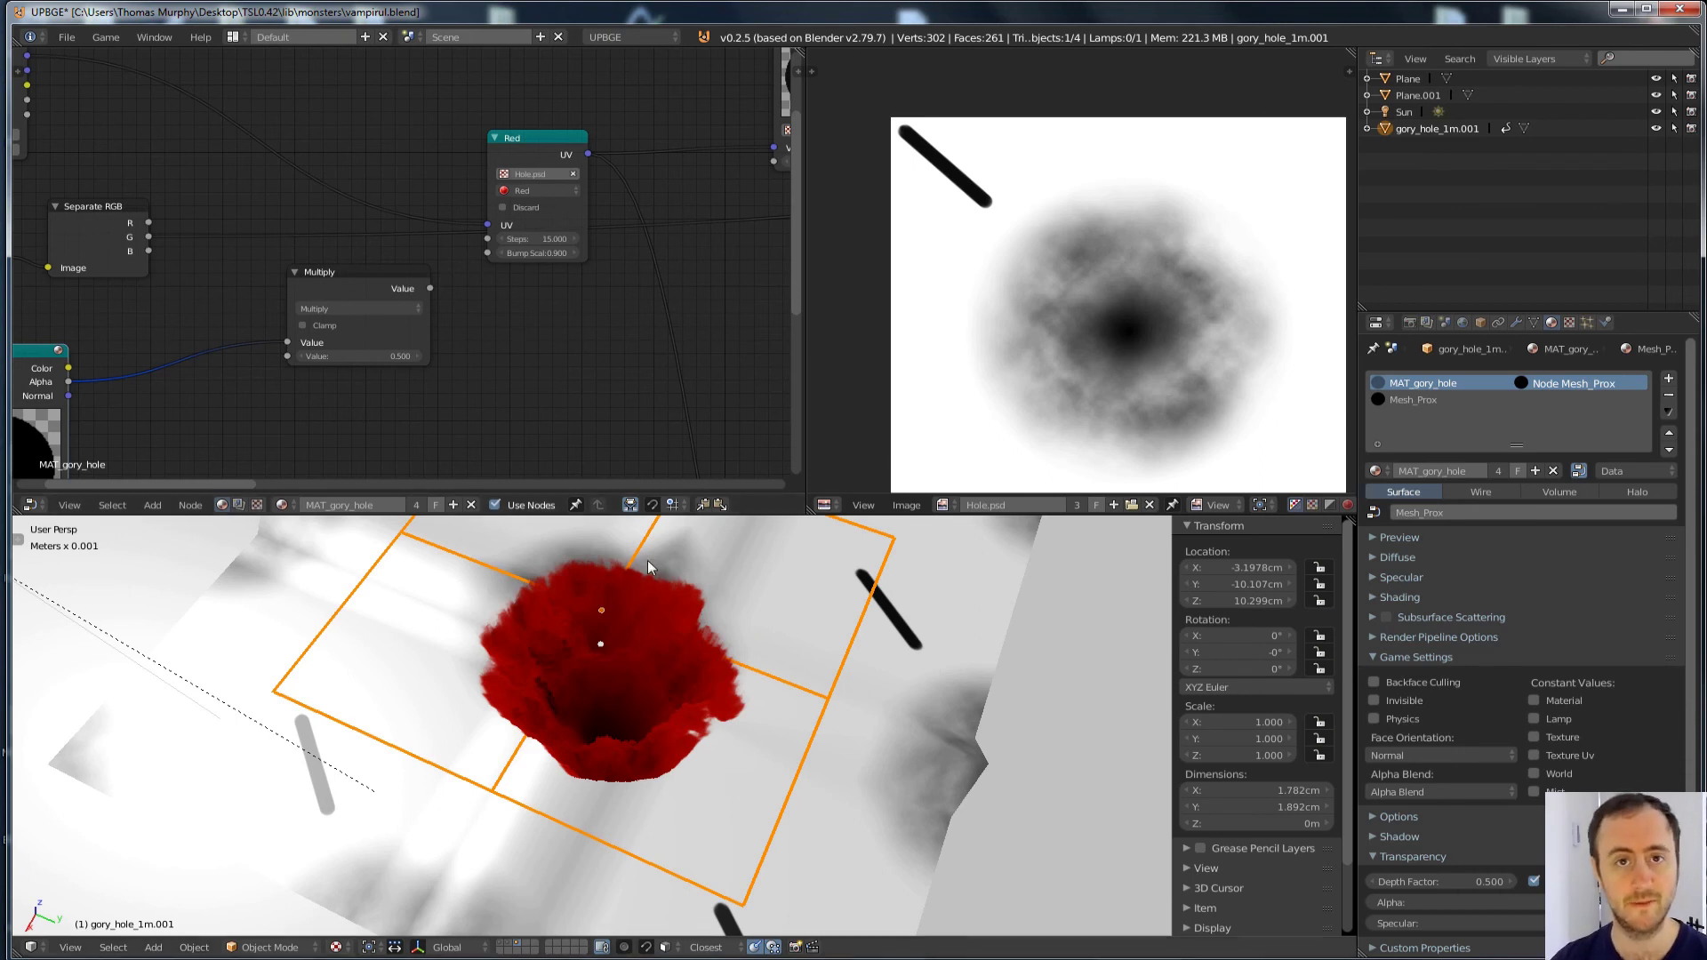
pyautogui.moveTo(553, 553); pyautogui.dragTo(528, 639, button='middle')
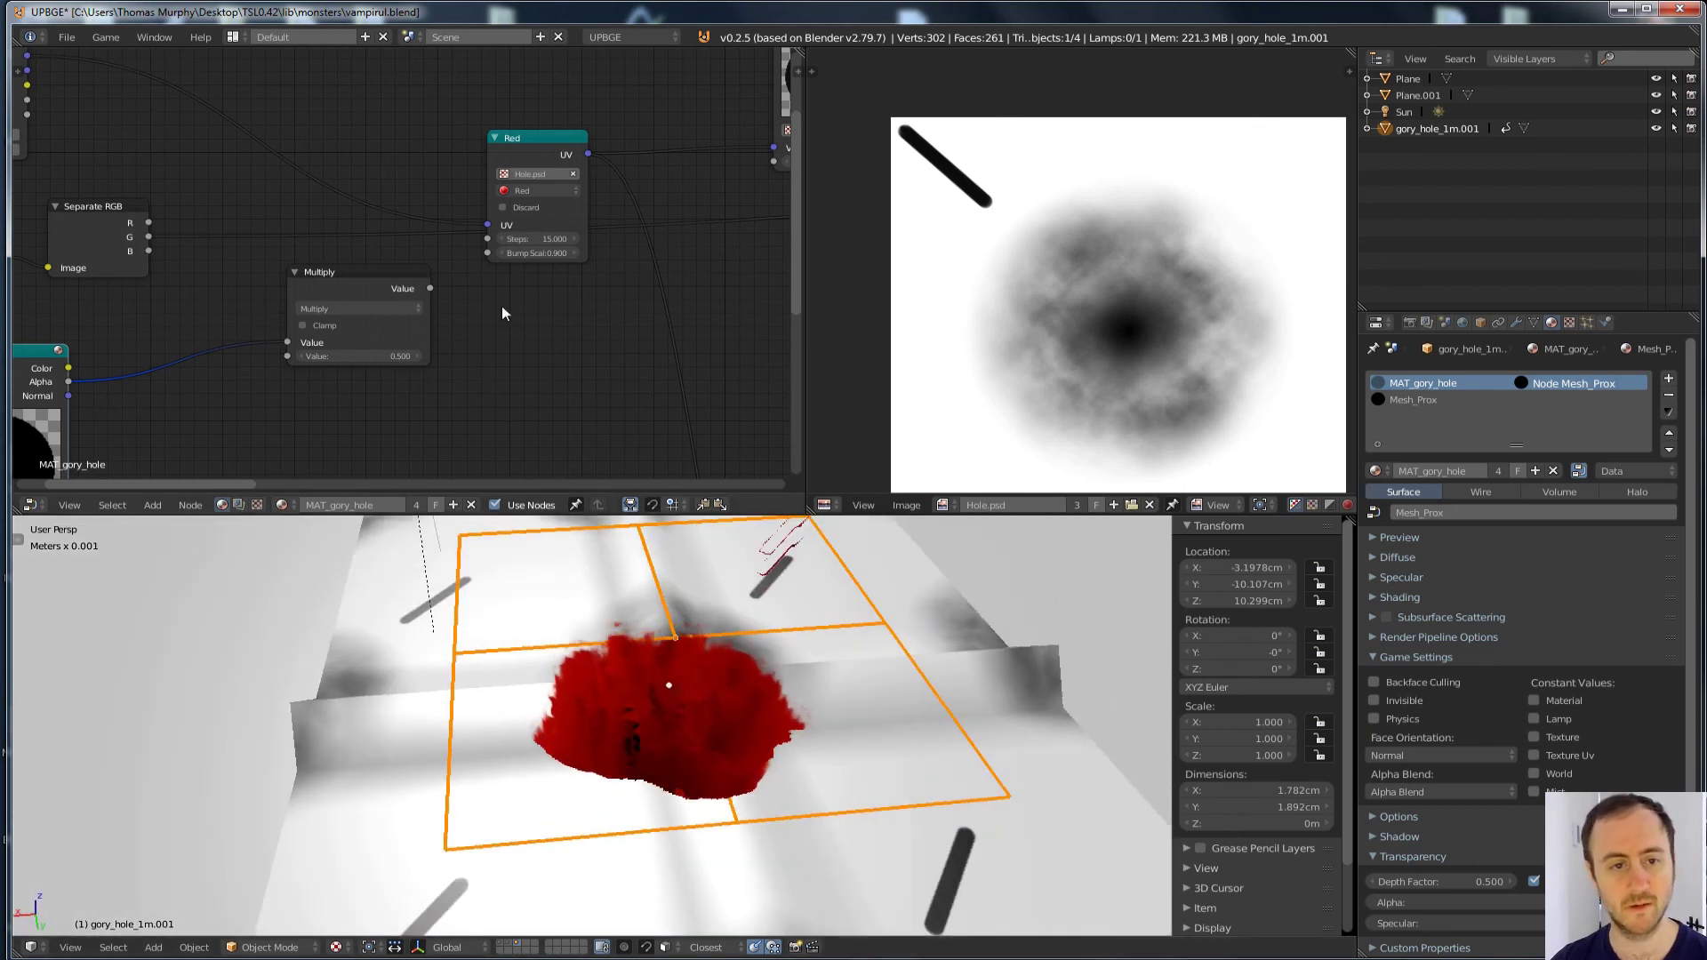
pyautogui.click(539, 253)
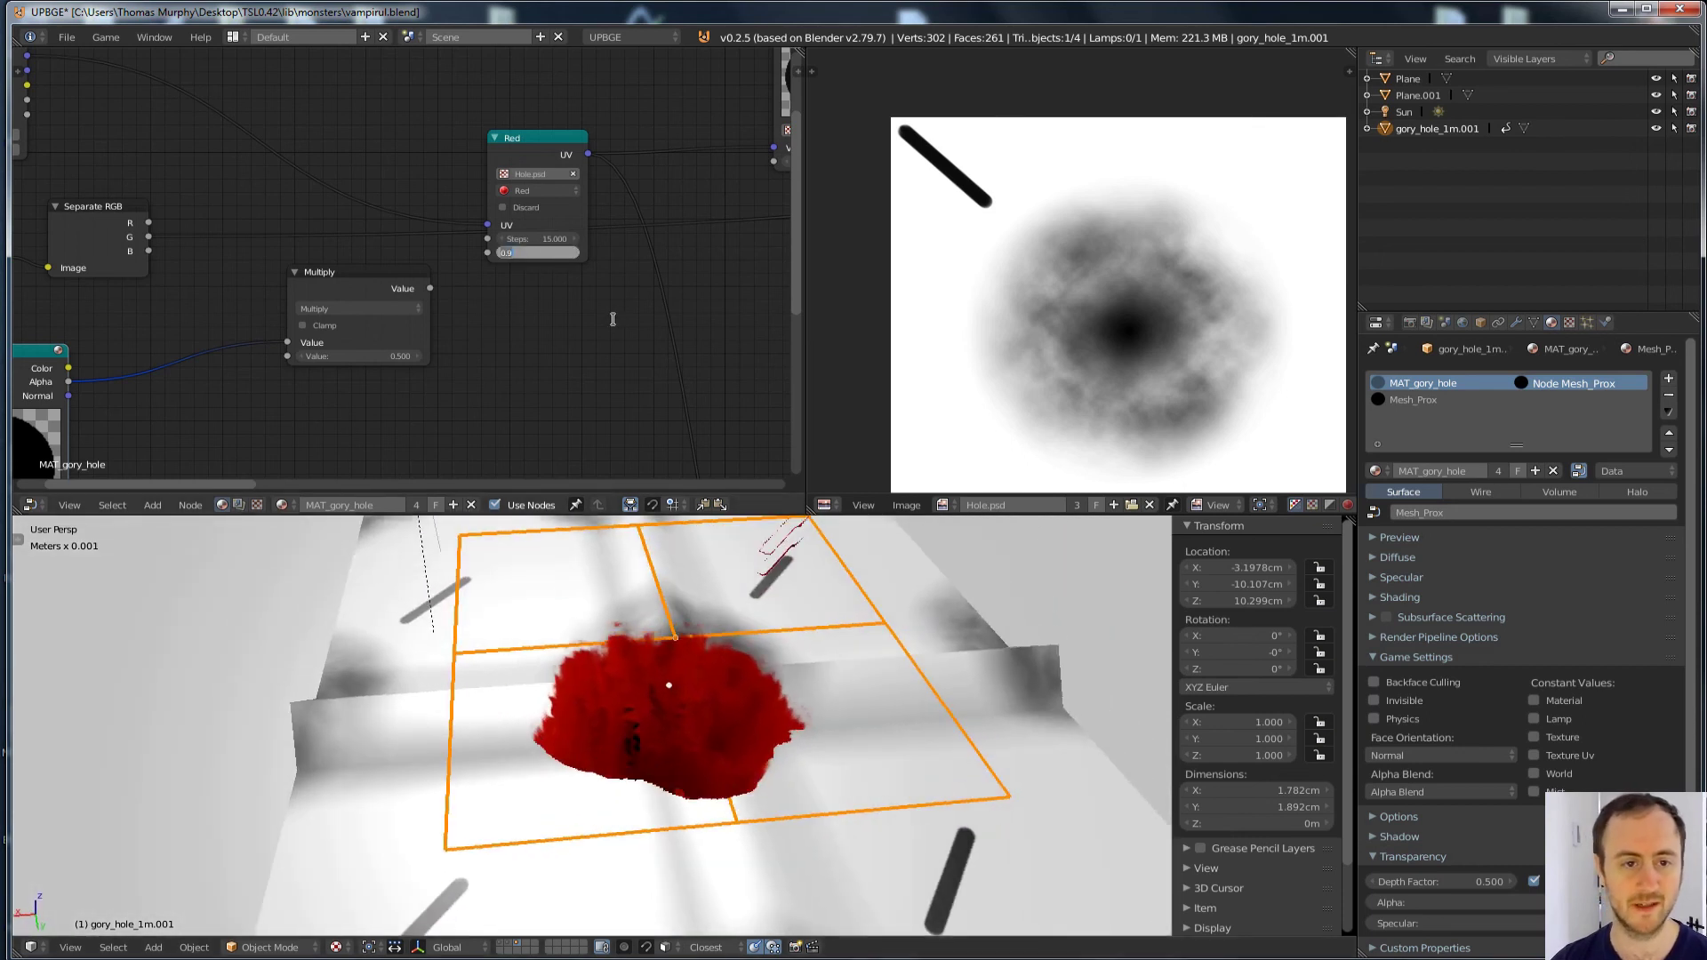
pyautogui.write('0.5')
pyautogui.press('Return')
# Step: Run the game to examine the decal with the fixed bump scale, and exit it
pyautogui.moveTo(755, 685); pyautogui.dragTo(819, 713, button='middle')
pyautogui.press('p')
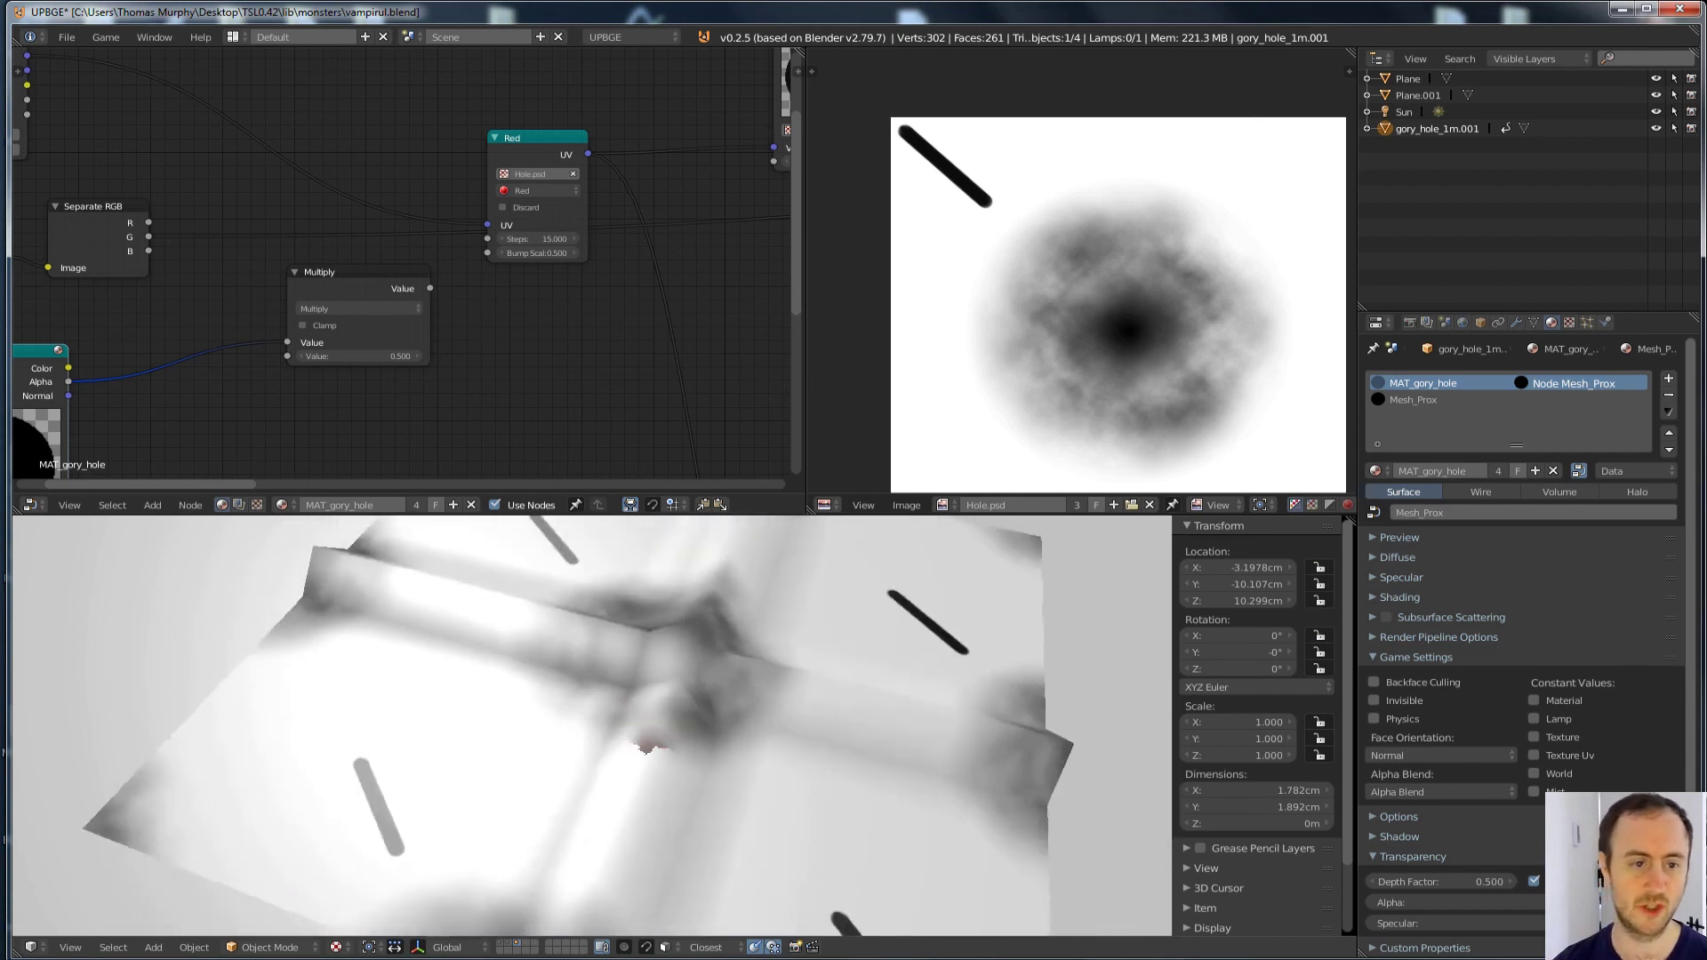
pyautogui.press('Escape')
# Step: Reconnect the Multiply node's Value output to the parallax node's Bump Scale and run the game twice to compare the decal
pyautogui.moveTo(426, 289); pyautogui.dragTo(488, 252)
pyautogui.press('p')
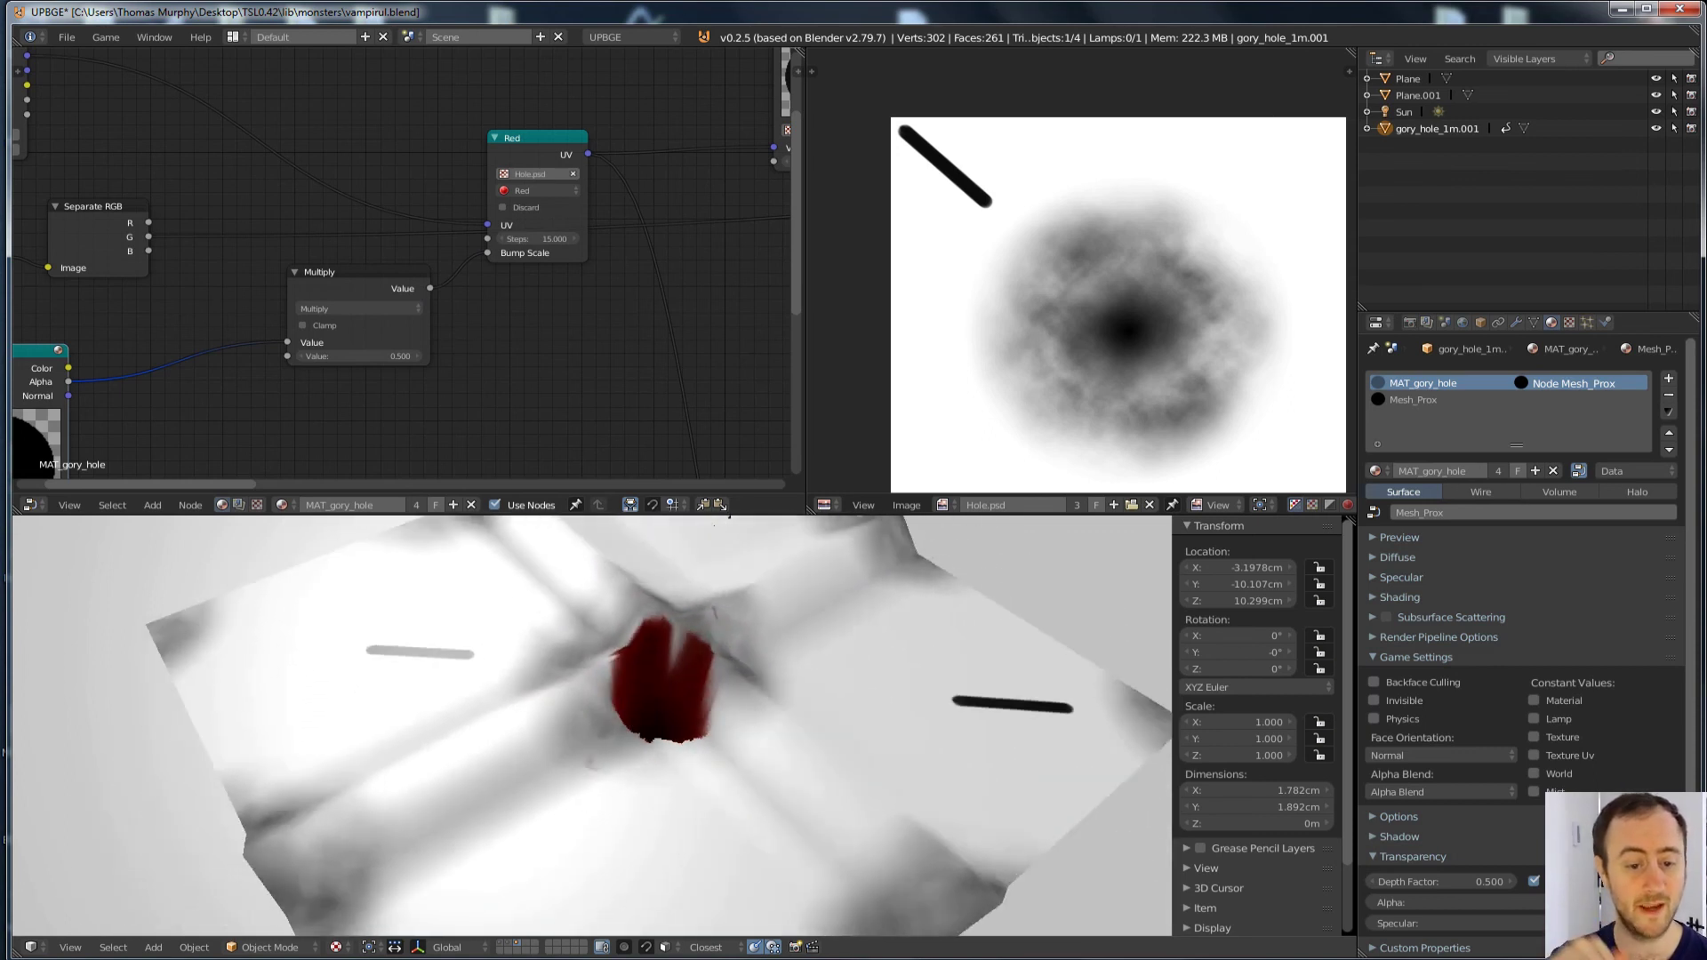
pyautogui.press('Escape')
pyautogui.press('p')
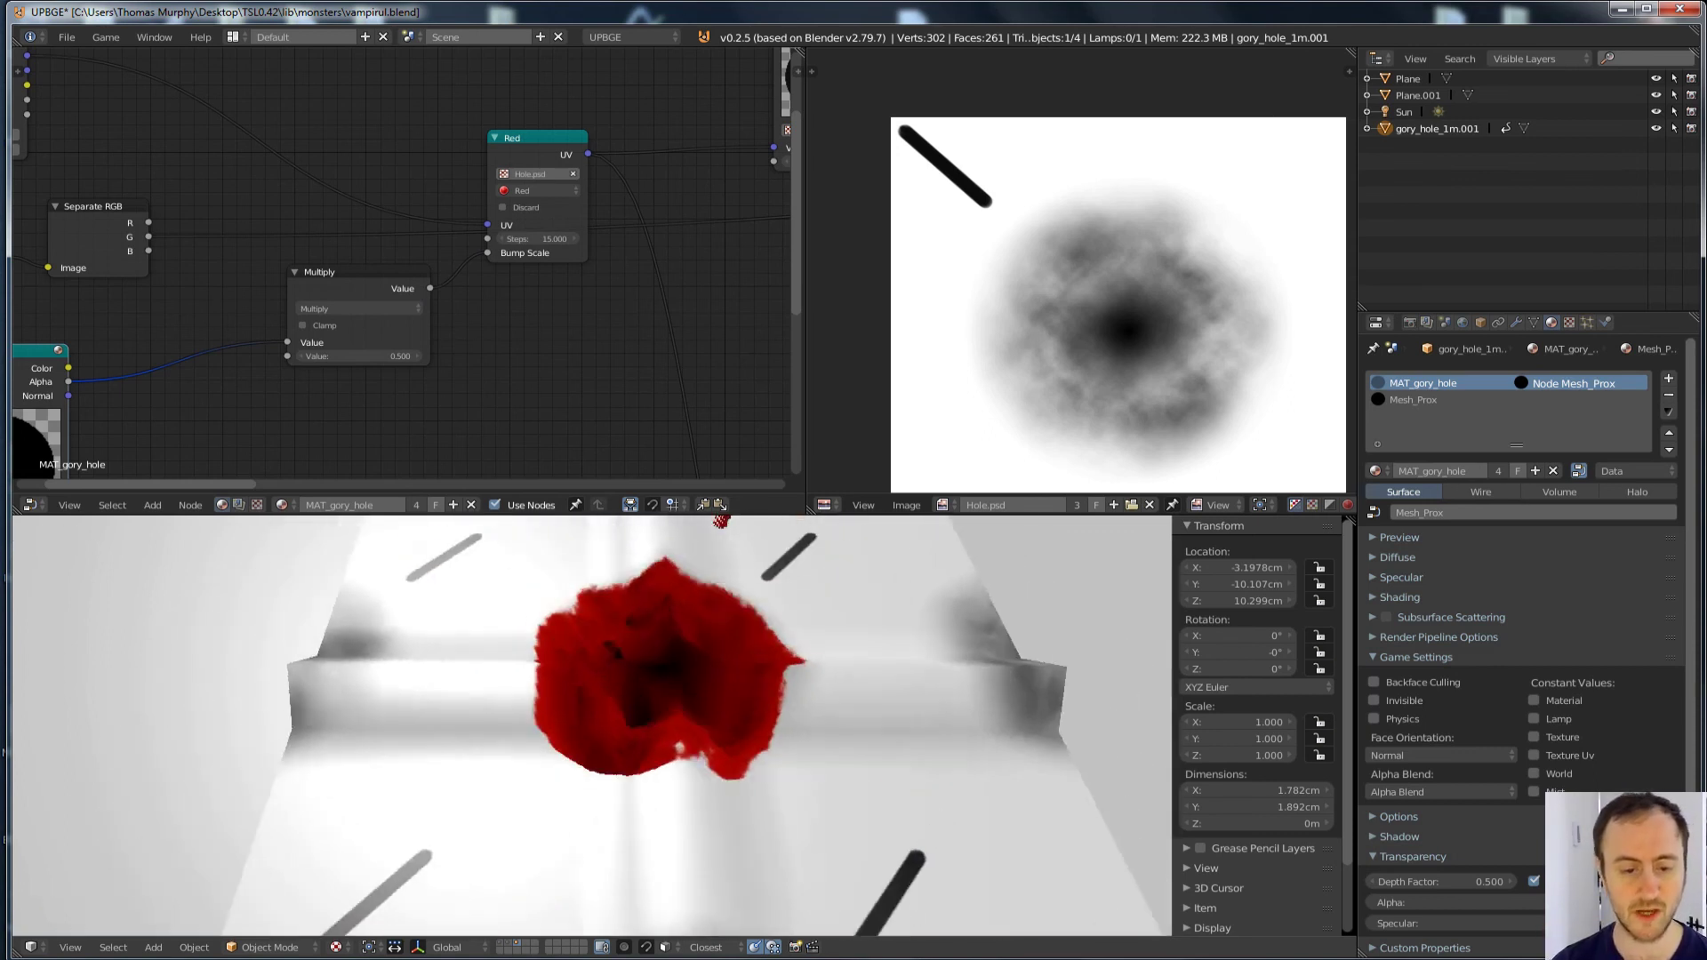
pyautogui.press('Escape')
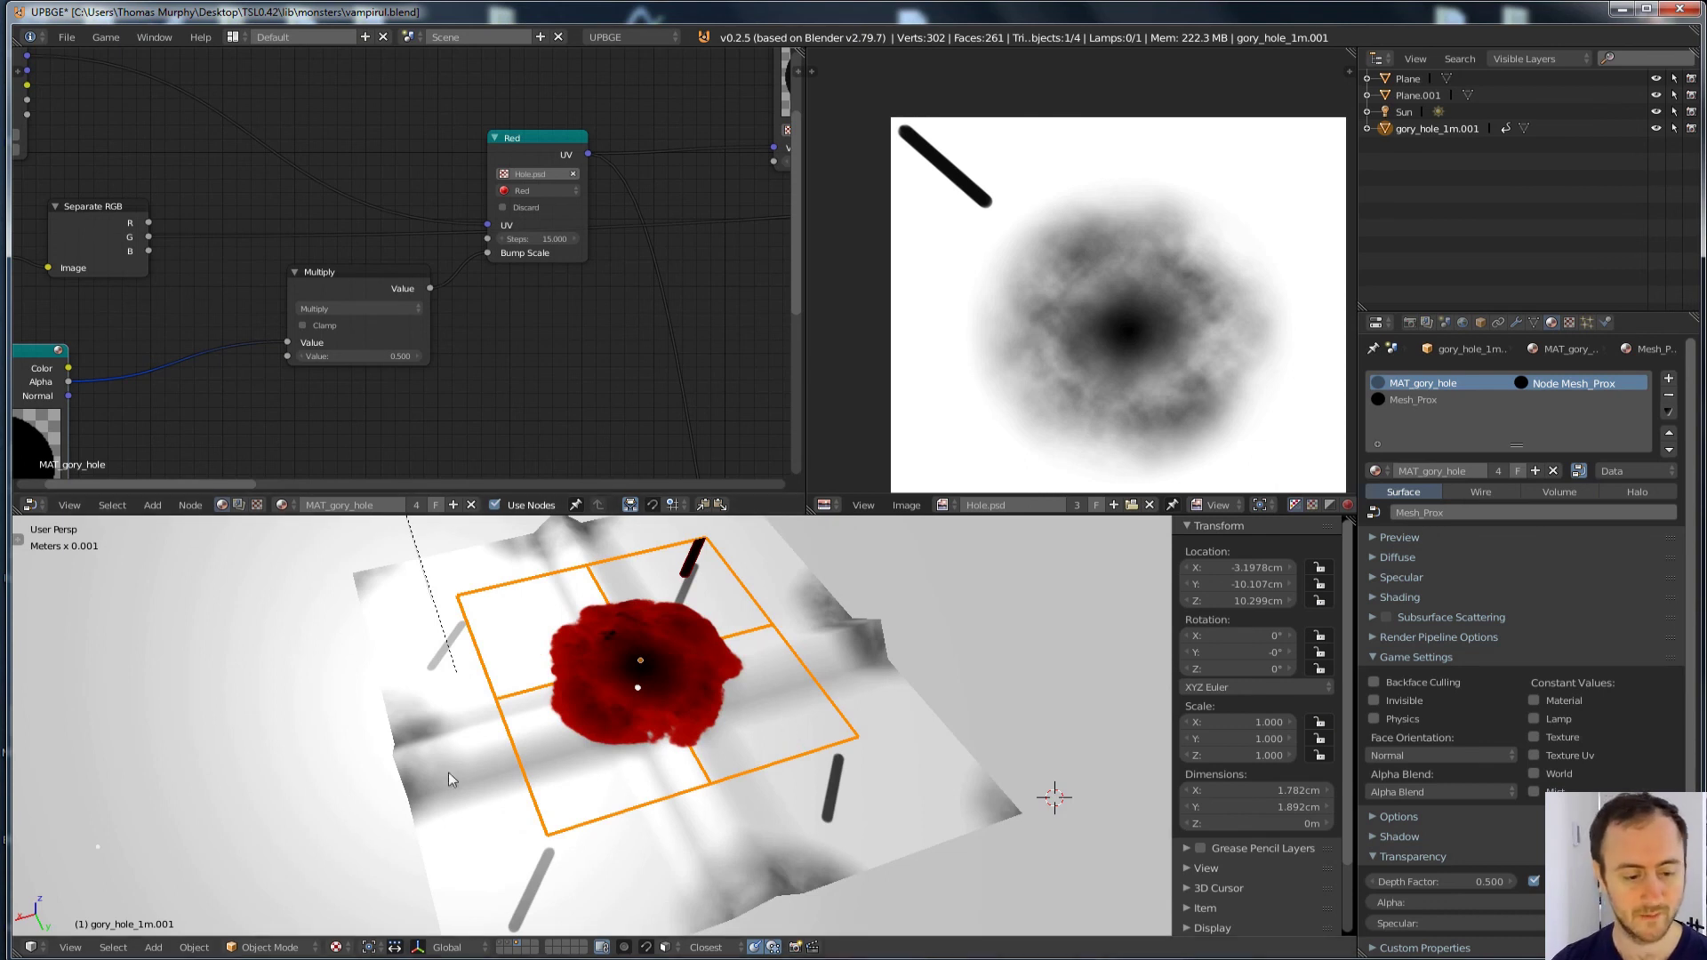
# Step: Show the scene layer holding the source decal, select gory_hole_1m, and display its object properties
pyautogui.click(508, 944)
pyautogui.press('KP_Decimal')
pyautogui.press('a')
pyautogui.scroll(10, 632, 830)
pyautogui.rightClick(583, 745)
pyautogui.moveTo(583, 745); pyautogui.dragTo(712, 687, button='middle')
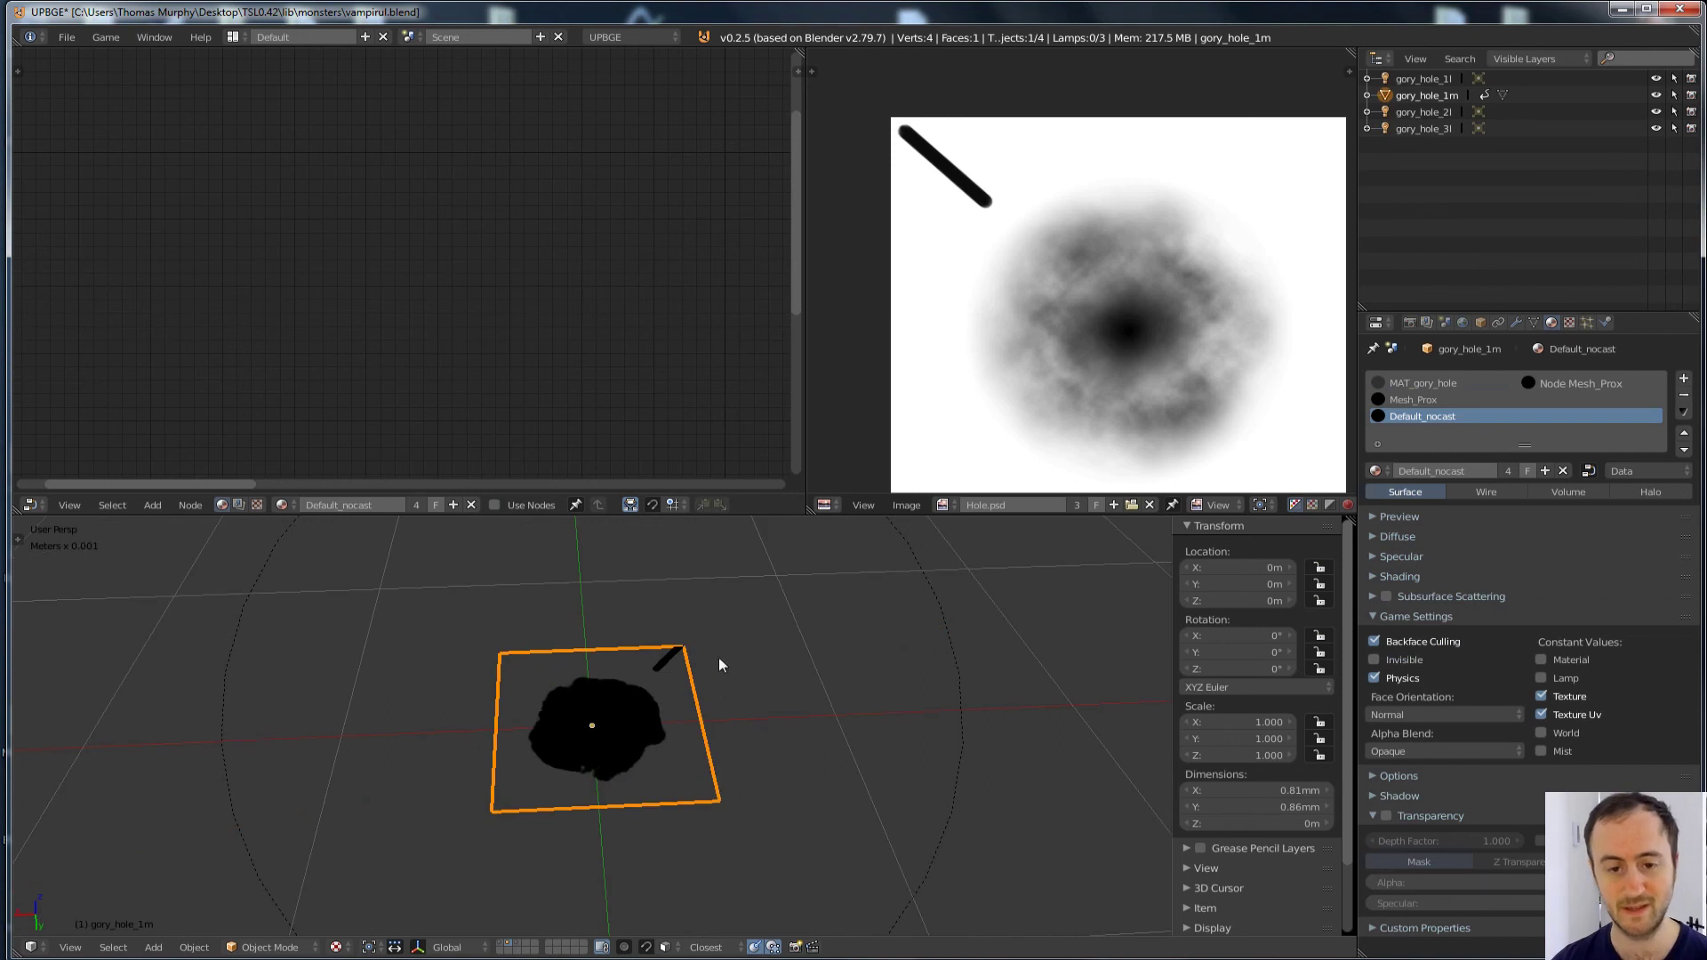
pyautogui.click(1478, 322)
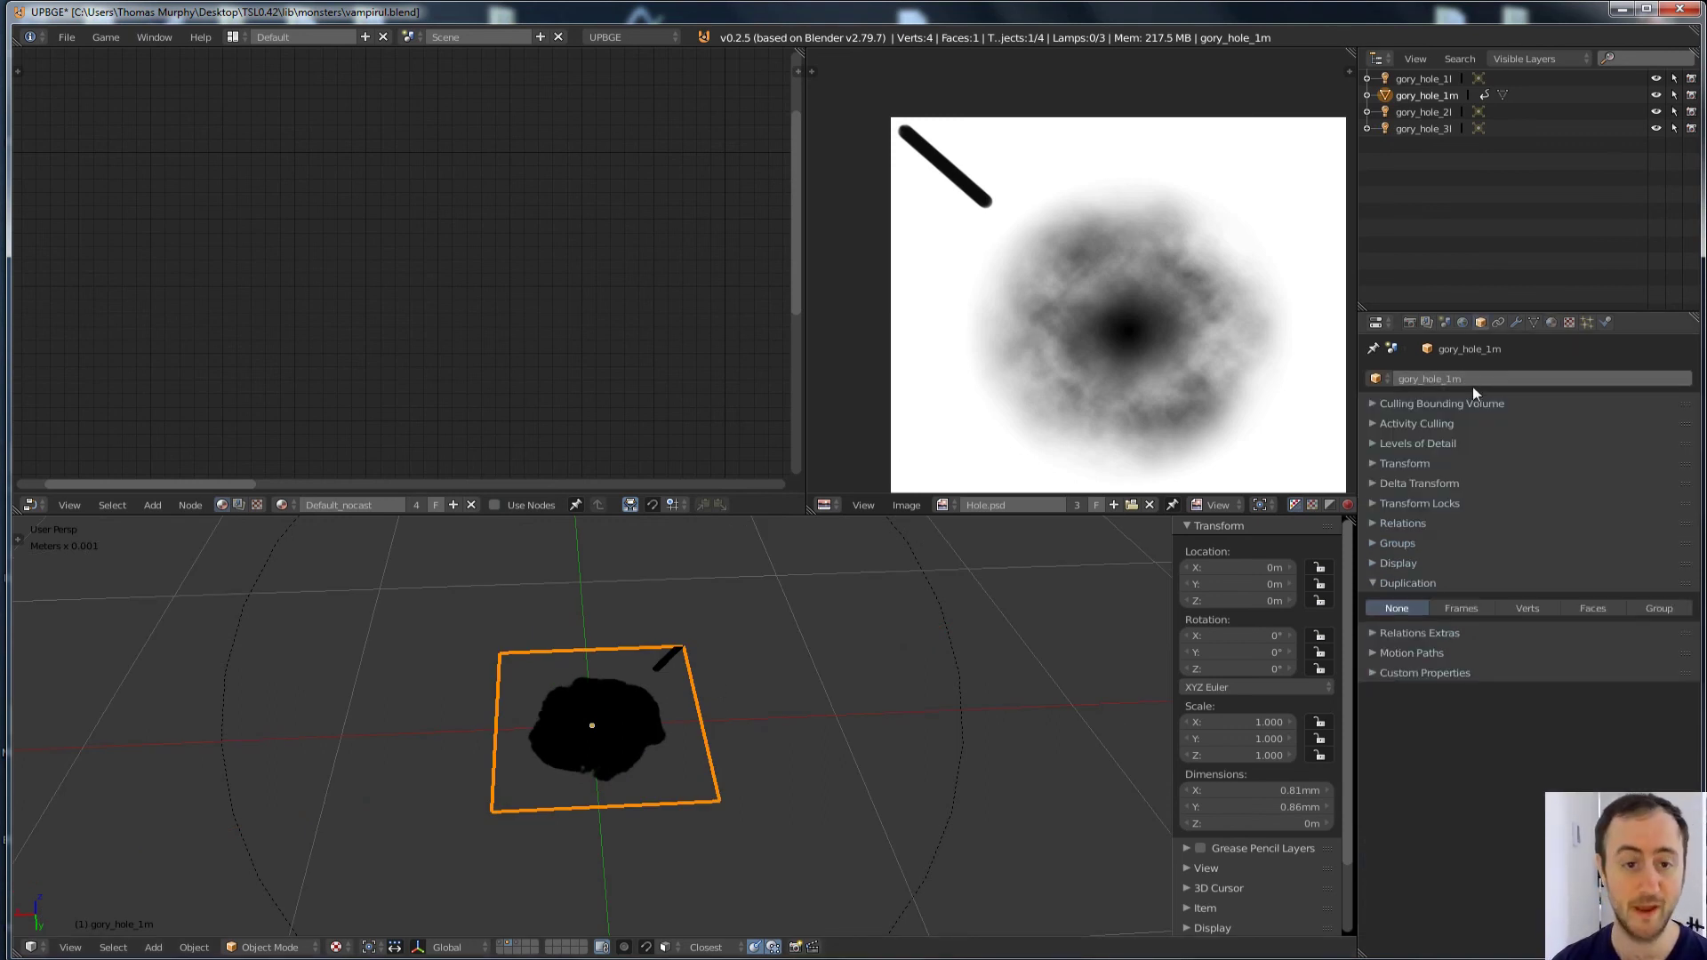
# Step: Select the overlapping lamps gory_hole_3l and gory_hole_2l around the source decal in turn
pyautogui.scroll(-3, 640, 660)
pyautogui.rightClick(685, 589)
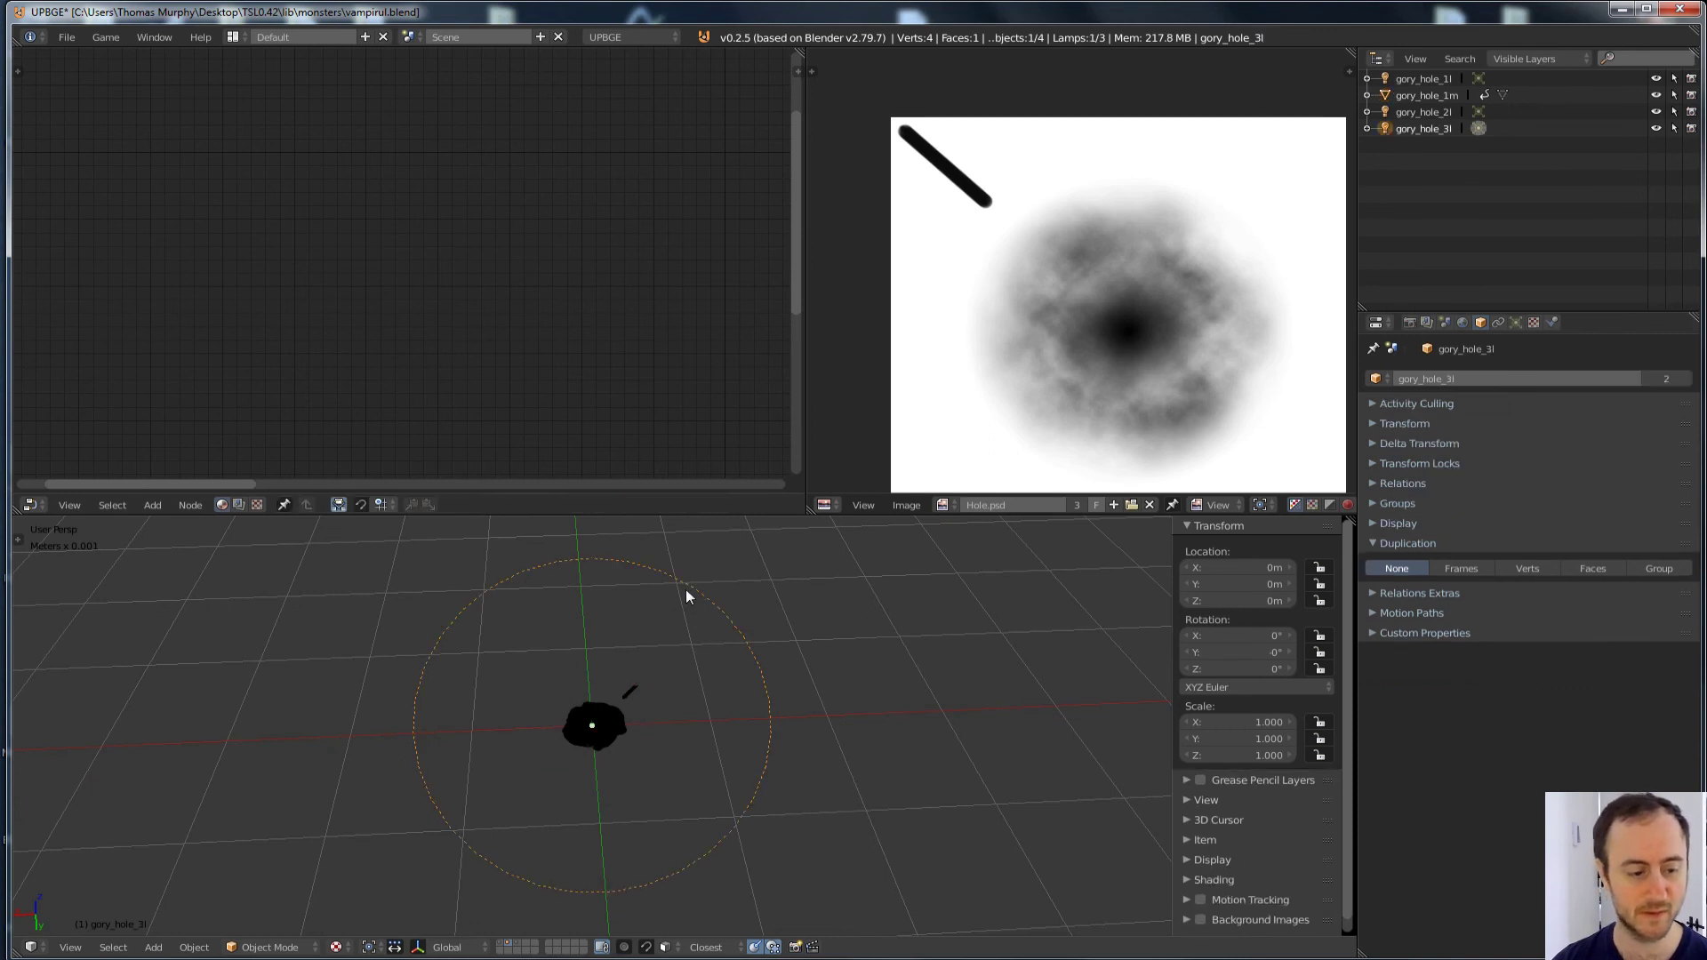
pyautogui.rightClick(685, 590)
pyautogui.rightClick(686, 589)
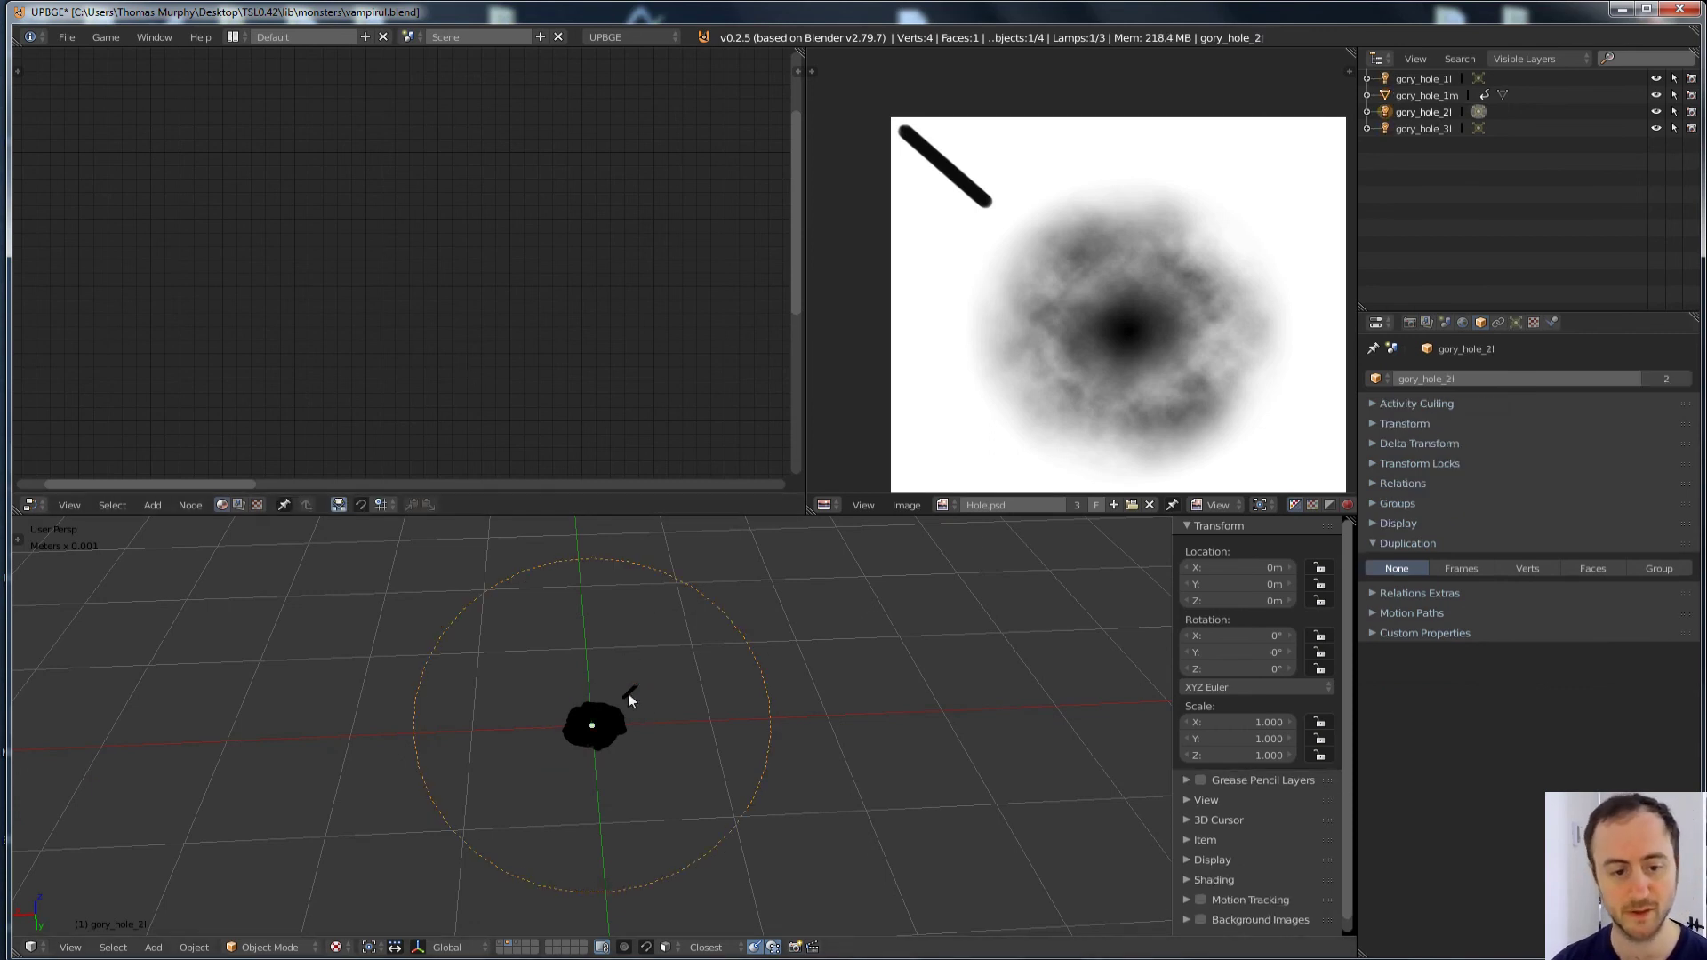
# Step: Show the first scene layer and select a wrist bone of the test_arms armature, followed by test_arms_mesh
pyautogui.press('1')
pyautogui.scroll(-12, 601, 691)
pyautogui.scroll(-4, 618, 682)
pyautogui.rightClick(599, 636)
pyautogui.scroll(8, 595, 634)
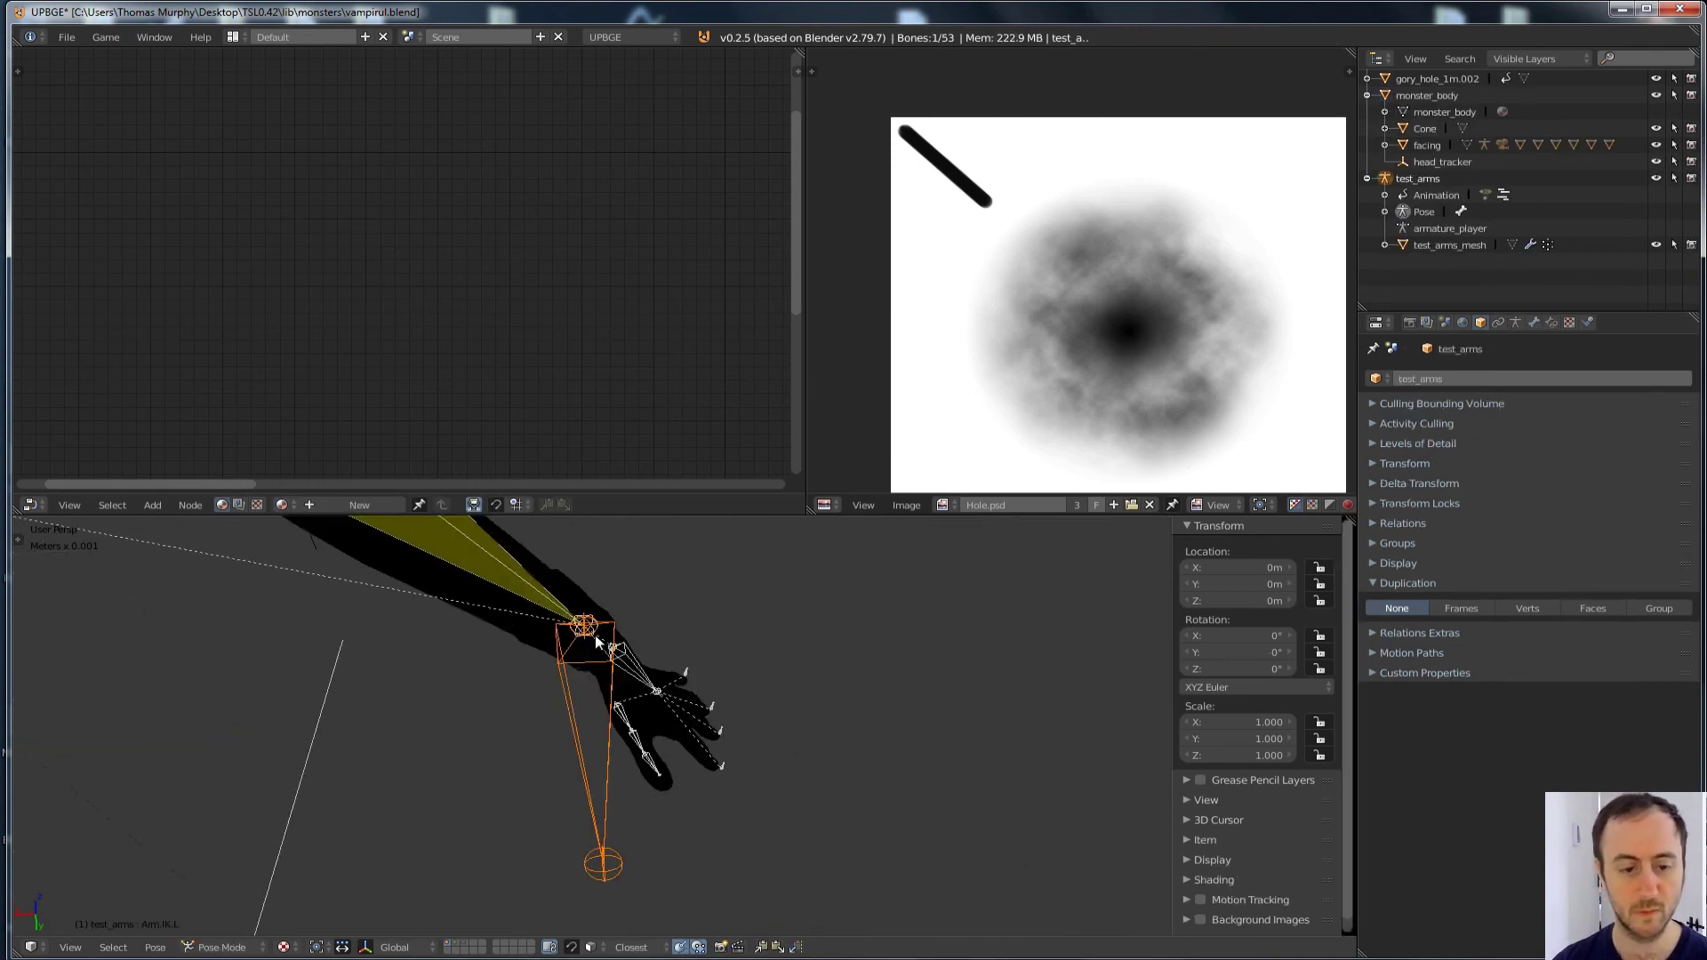
pyautogui.rightClick(589, 590)
pyautogui.hotkey('ctrl', 's')
pyautogui.click(618, 711)
pyautogui.hotkey('ctrl', 's')
pyautogui.click(647, 826)
# Step: Return to the source decal's layer, select the lamp gory_hole_3l, and display its lamp settings
pyautogui.click(508, 943)
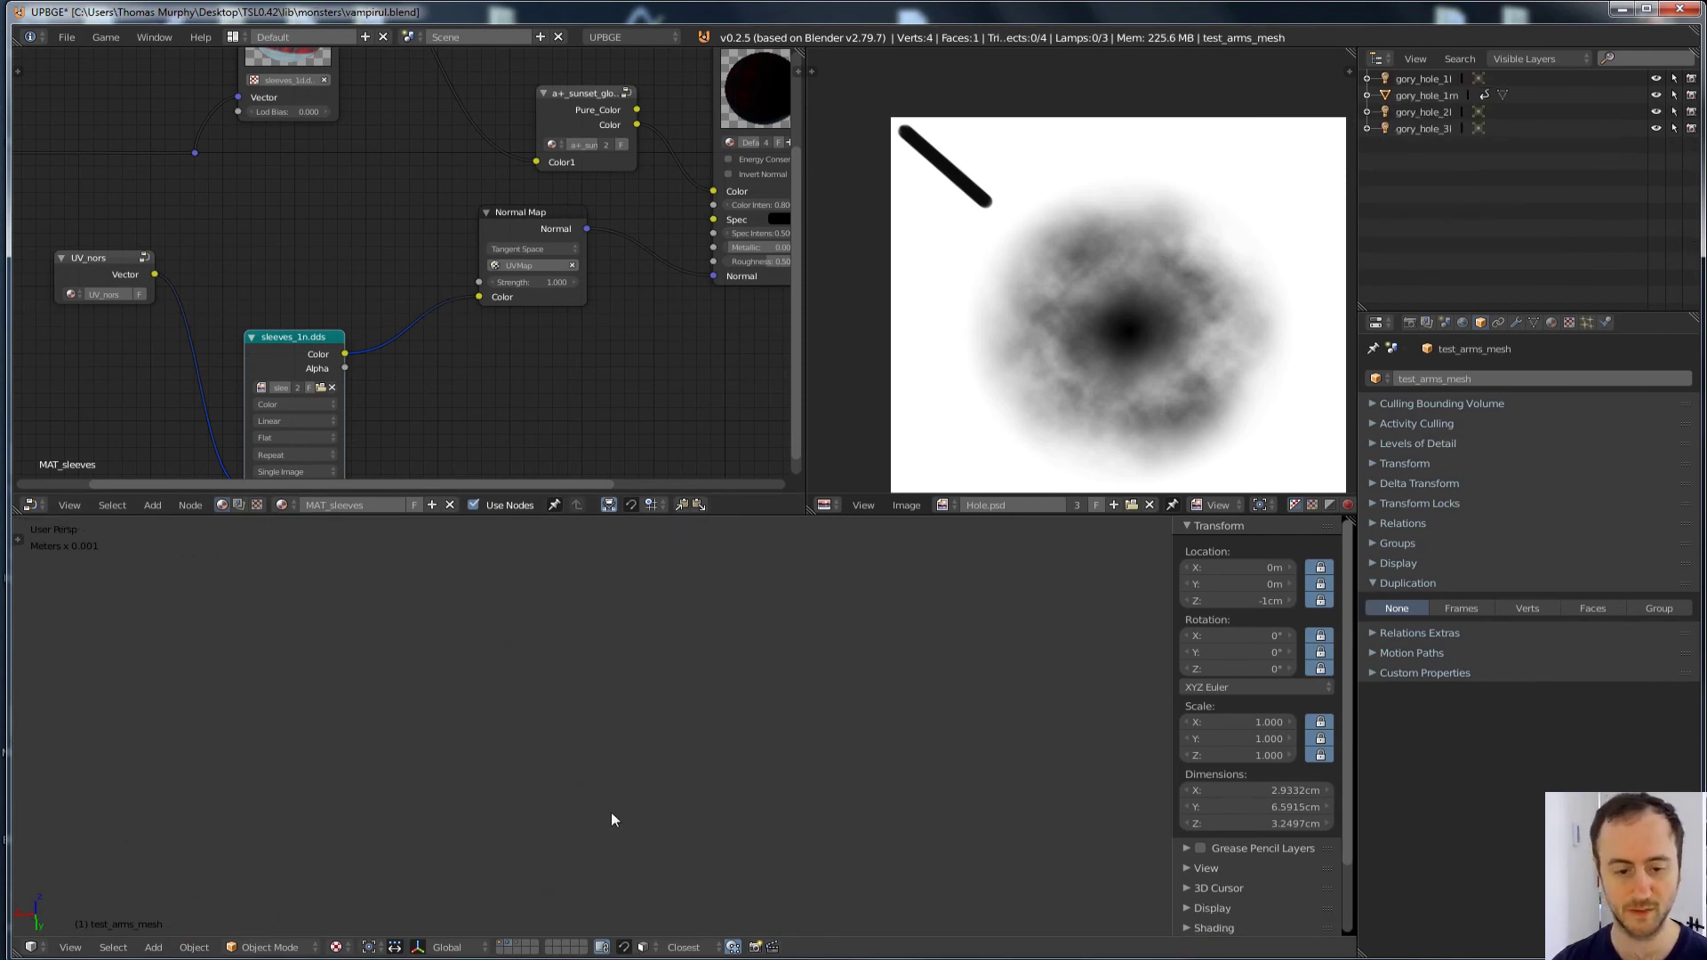
pyautogui.press('Home')
pyautogui.rightClick(624, 720)
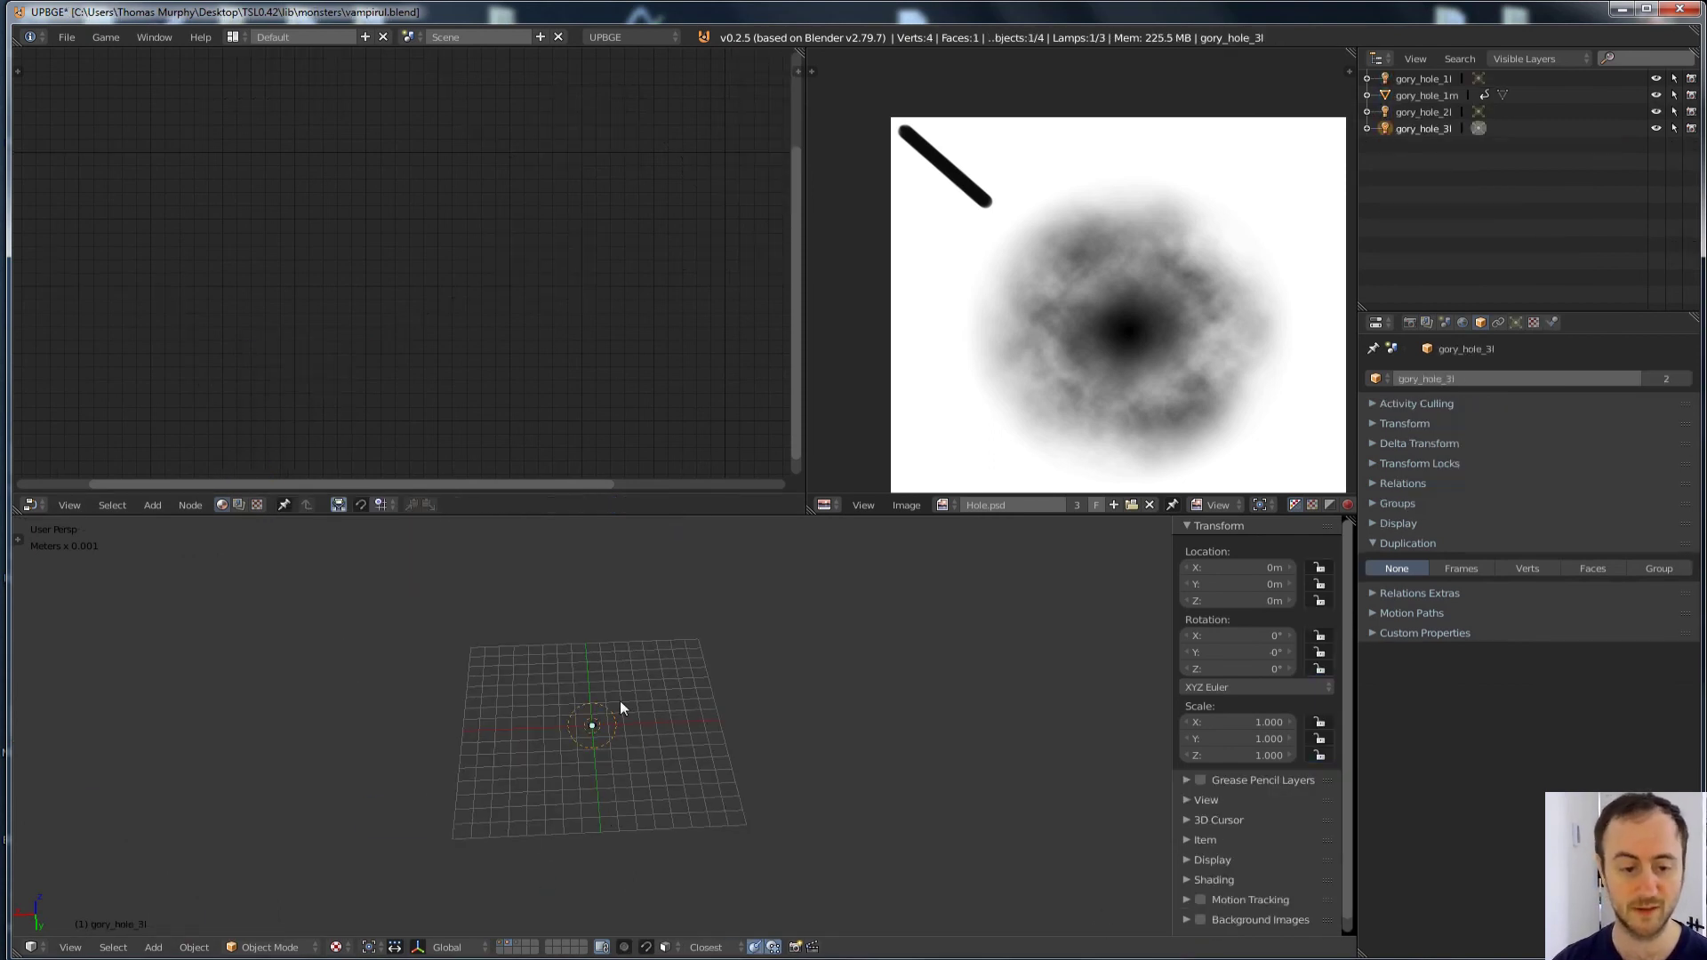
pyautogui.click(1517, 322)
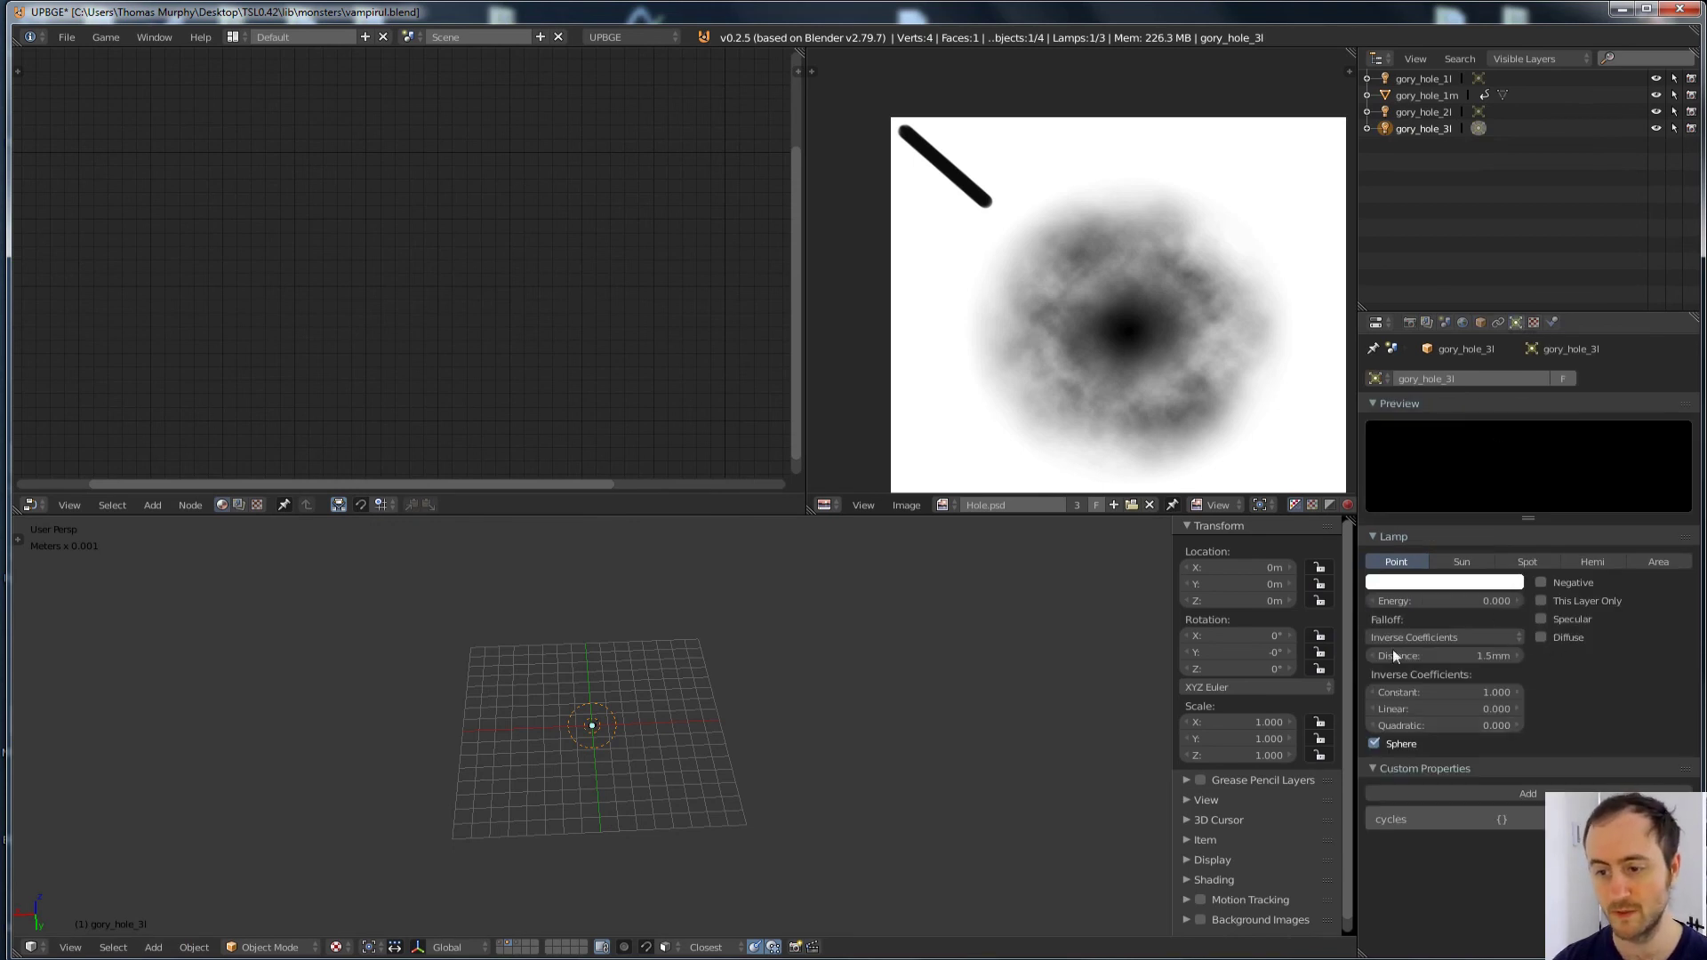
# Step: Show the first scene layer and select the monster's body mesh vampirul_1m
pyautogui.press('1')
pyautogui.hotkey('shift', 'space')
pyautogui.scroll(-5, 701, 485)
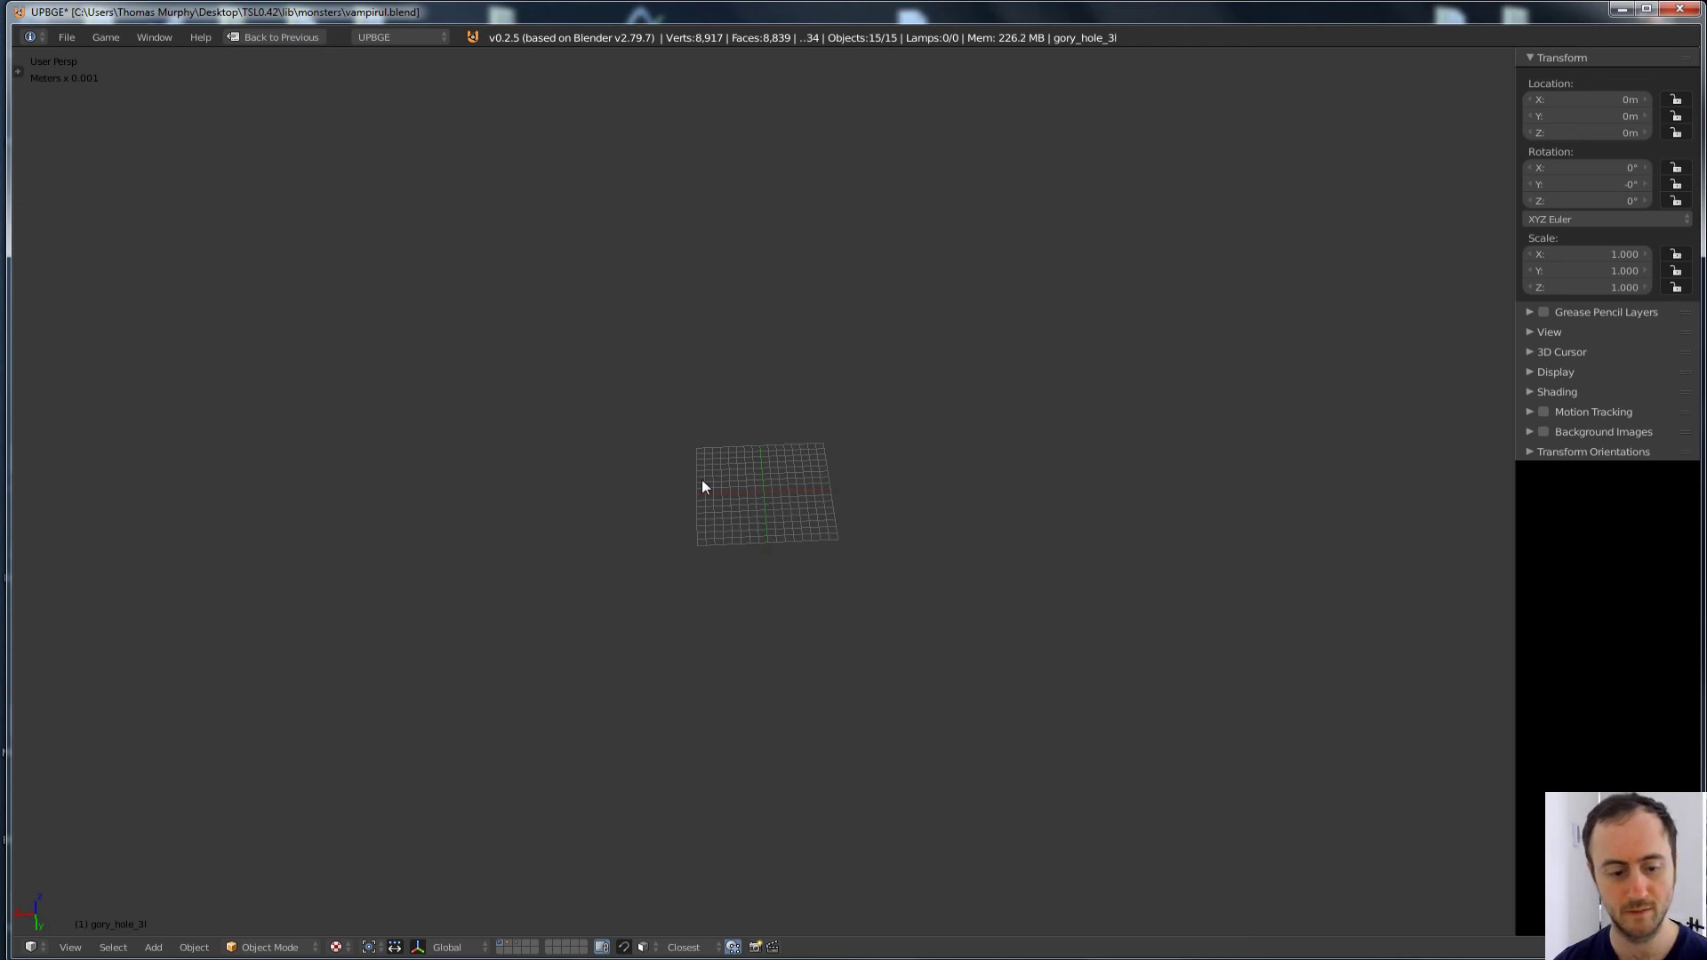
pyautogui.press('Home')
pyautogui.scroll(4, 765, 368)
pyautogui.press('a')
pyautogui.rightClick(745, 307)
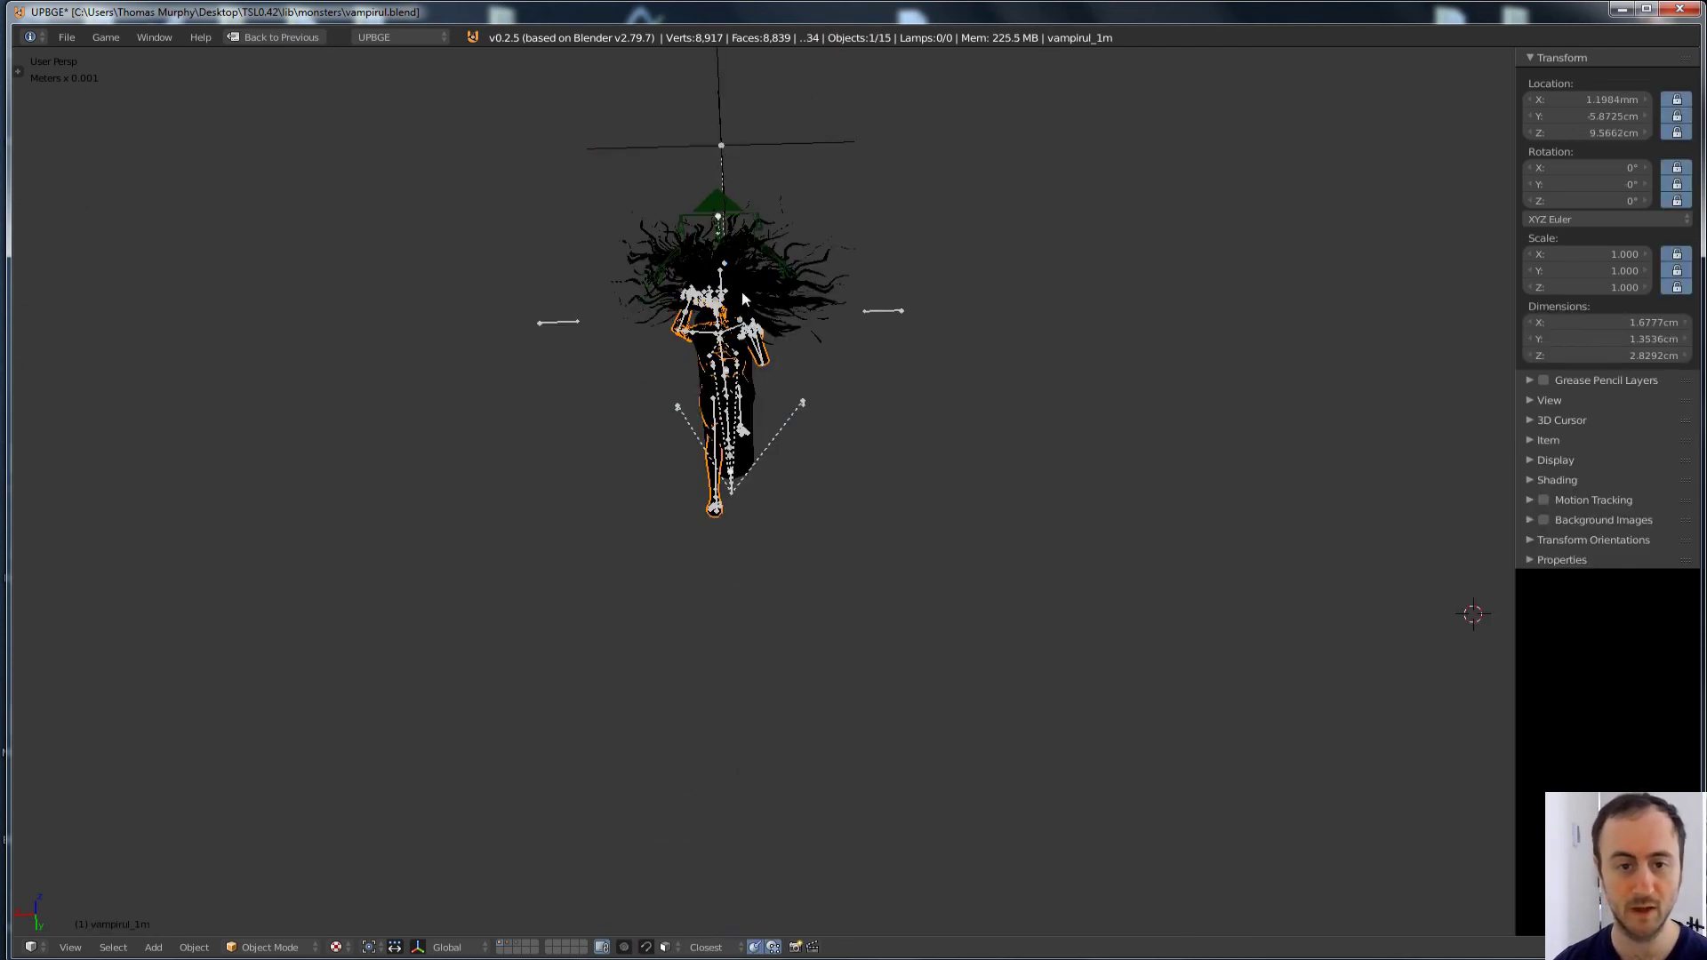
pyautogui.scroll(6, 741, 292)
pyautogui.hotkey('ctrl', 'space')
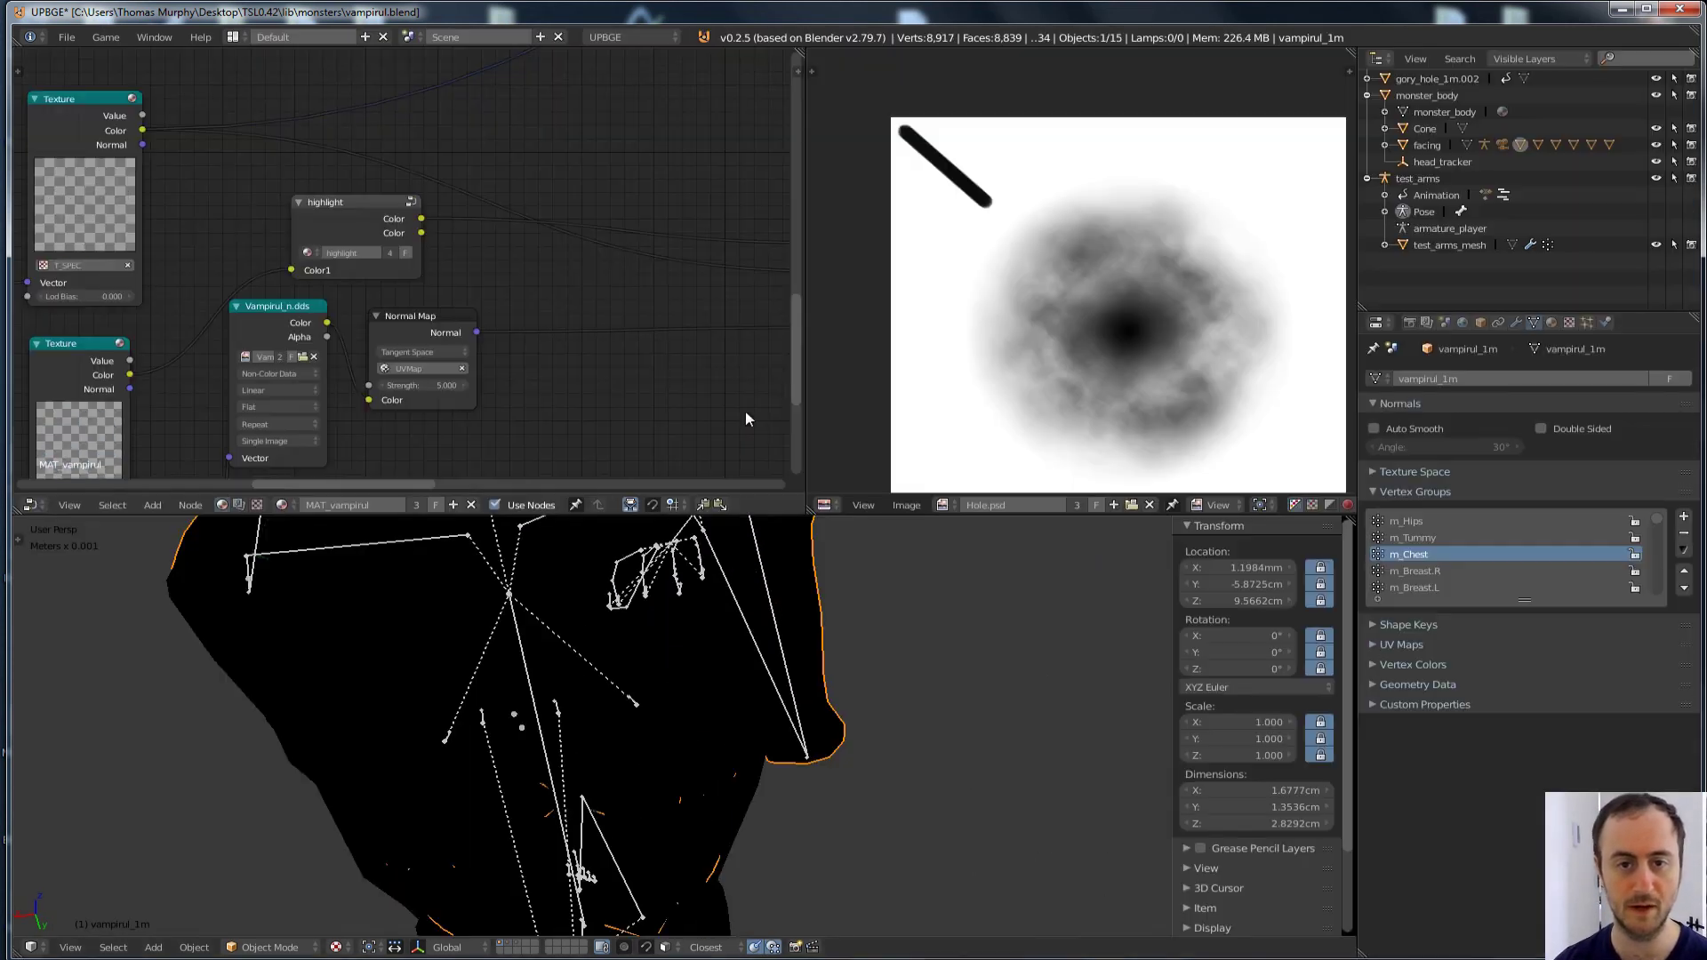
pyautogui.scroll(-5, 672, 723)
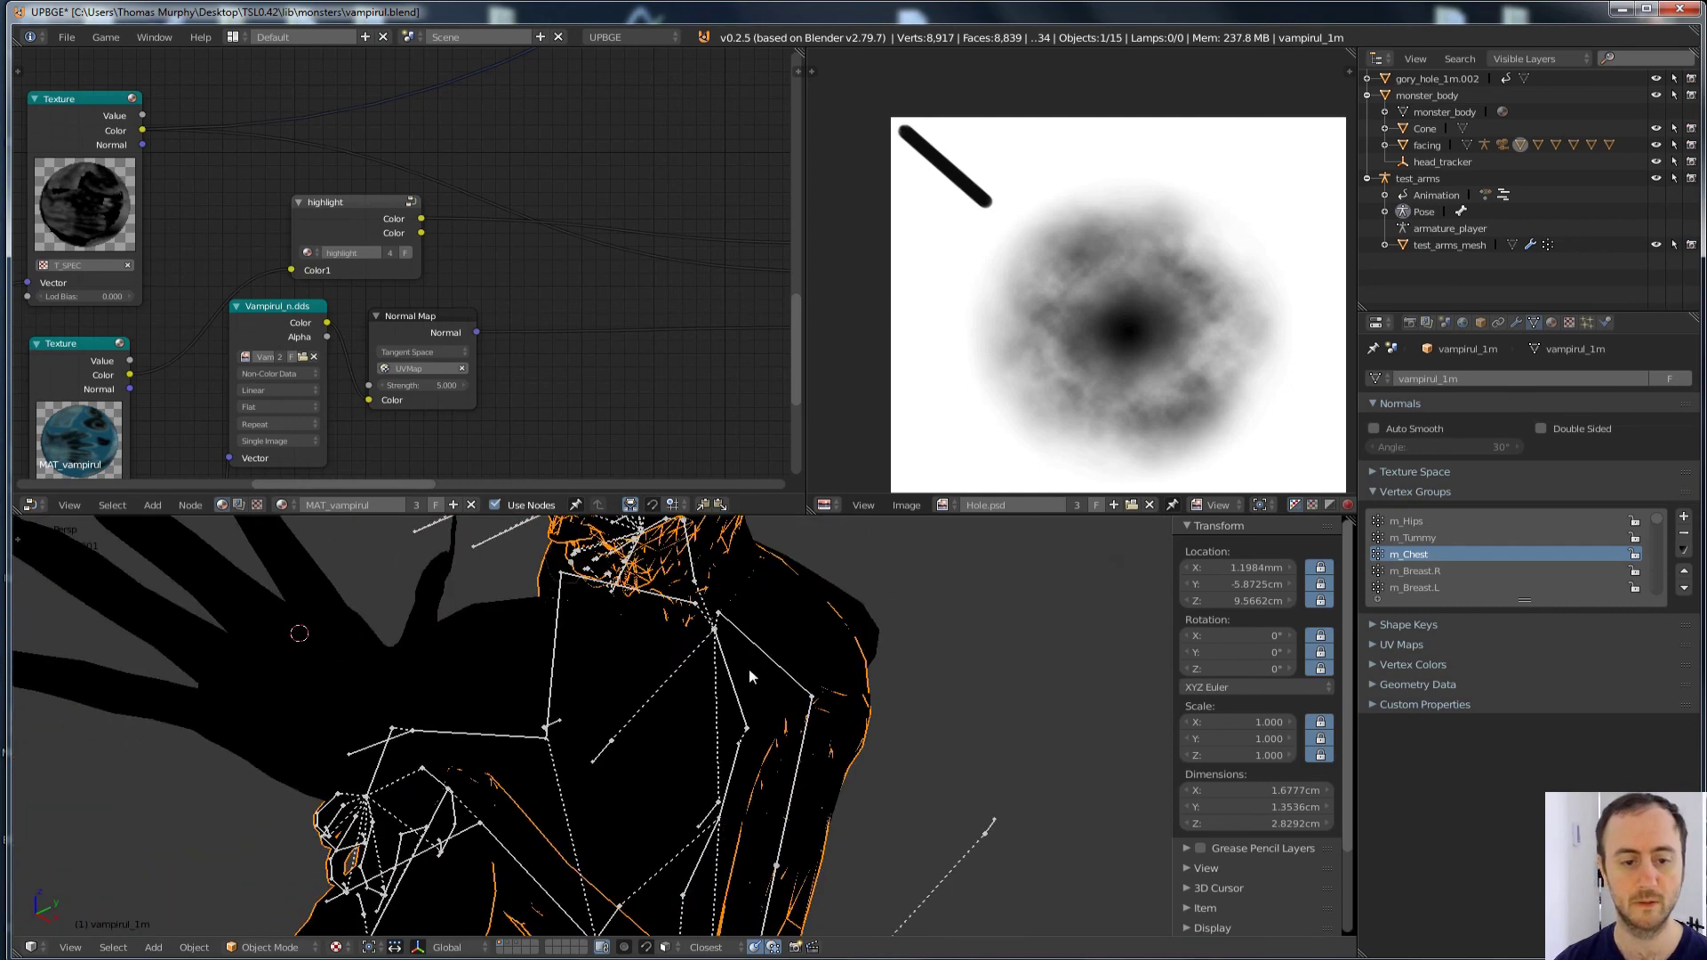
# Step: Show the third layer together with the first, select the shoulder decal gory_hole_1m.002, and reselect the vampirul_1m mesh
pyautogui.hotkey('shift', '3')
pyautogui.scroll(-5, 740, 674)
pyautogui.moveTo(739, 674); pyautogui.dragTo(924, 680, button='middle')
pyautogui.scroll(3, 607, 633)
pyautogui.moveTo(606, 633); pyautogui.dragTo(663, 648, button='middle')
pyautogui.rightClick(544, 593)
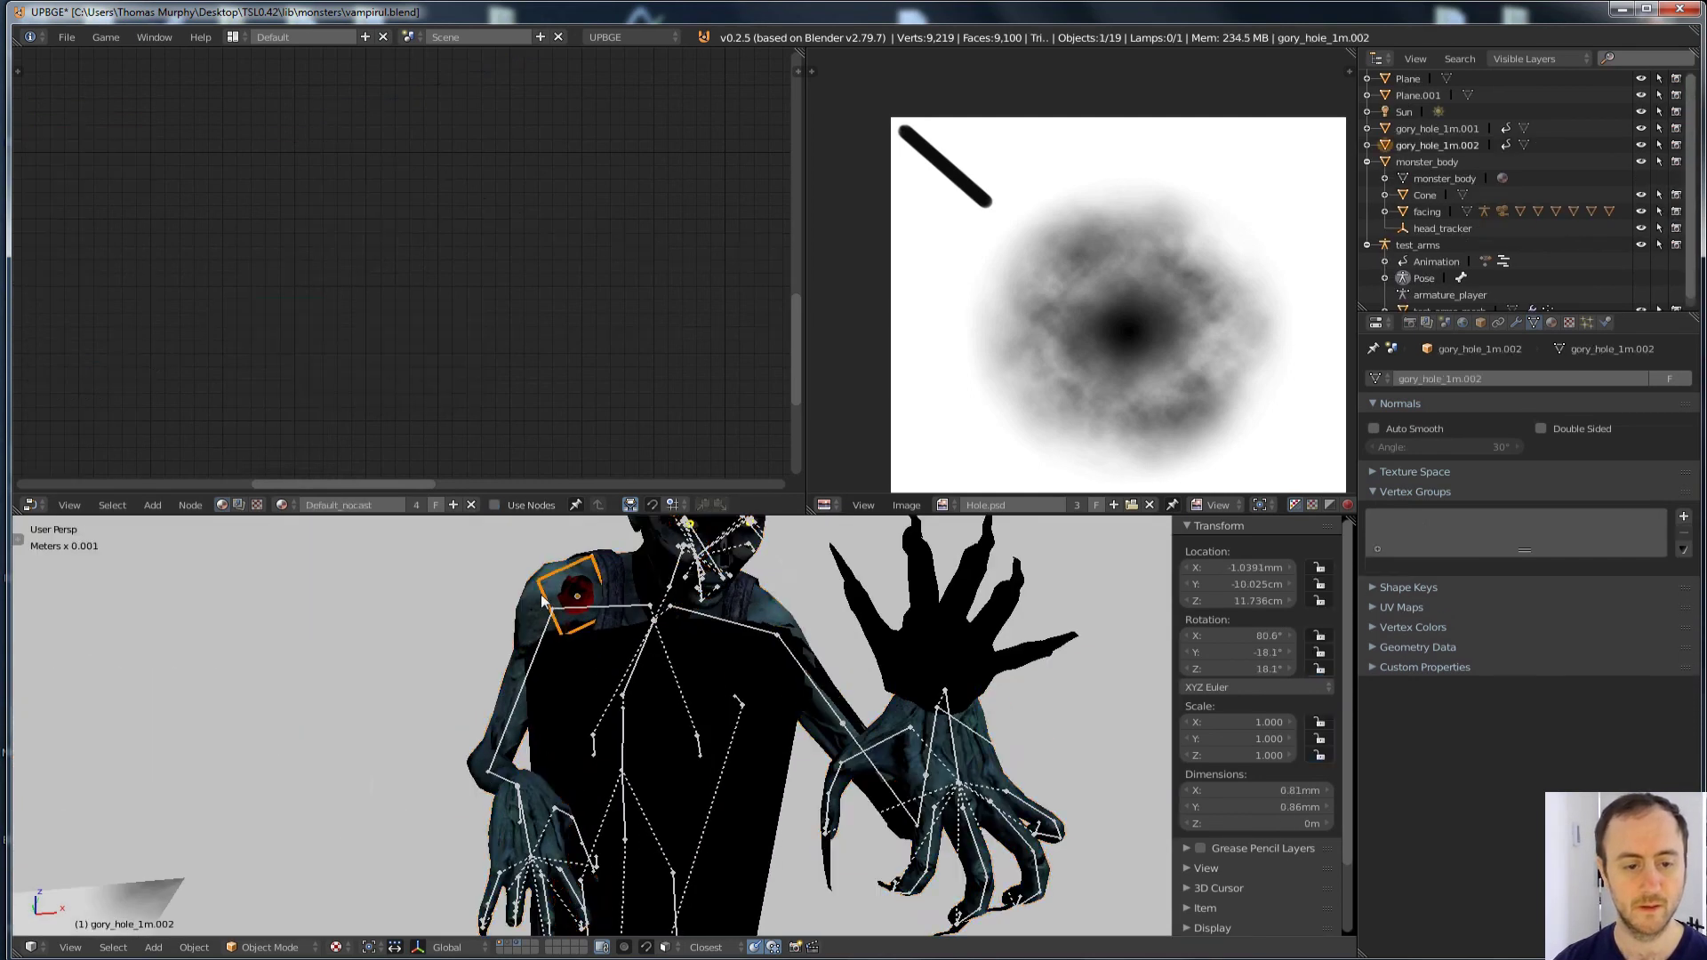
pyautogui.rightClick(541, 593)
# Step: Inspect the MAT_vampirul node tree and box-select its base texture, highlight and normal map nodes
pyautogui.scroll(-3, 467, 249)
pyautogui.hotkey('shift', 'space')
pyautogui.scroll(-3, 441, 274)
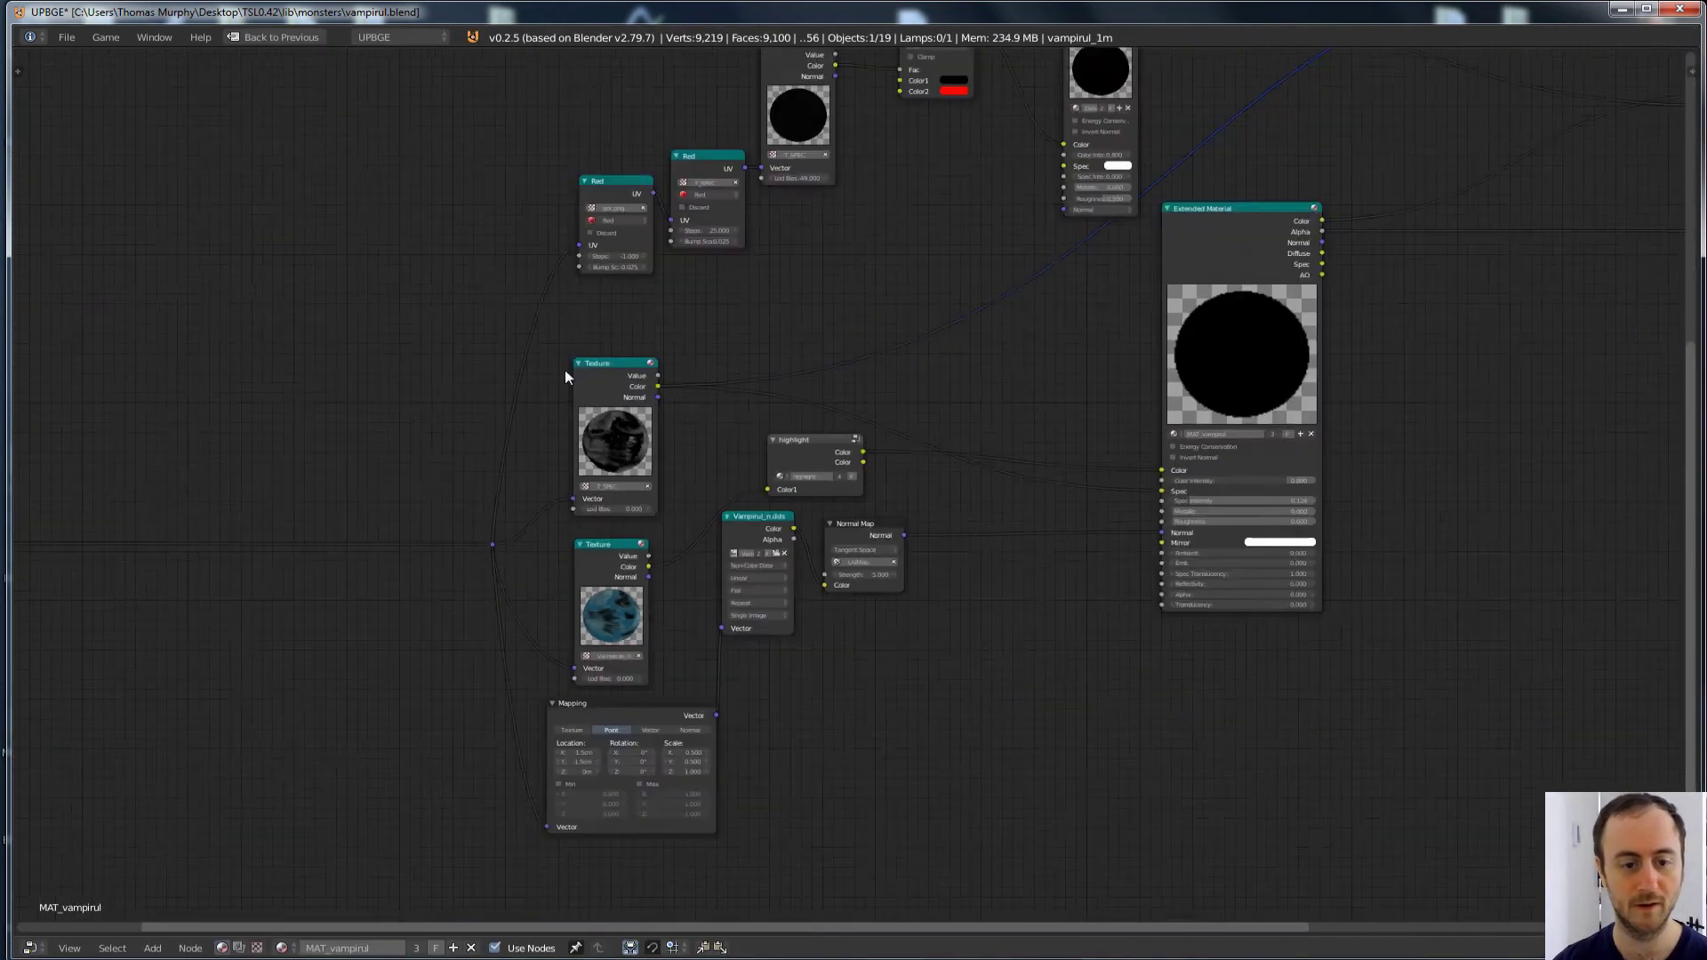
pyautogui.scroll(-6, 604, 445)
pyautogui.moveTo(615, 455); pyautogui.dragTo(588, 488, button='middle')
pyautogui.moveTo(572, 408); pyautogui.dragTo(867, 747)
pyautogui.moveTo(861, 354); pyautogui.dragTo(793, 521, button='middle')
pyautogui.scroll(6, 711, 524)
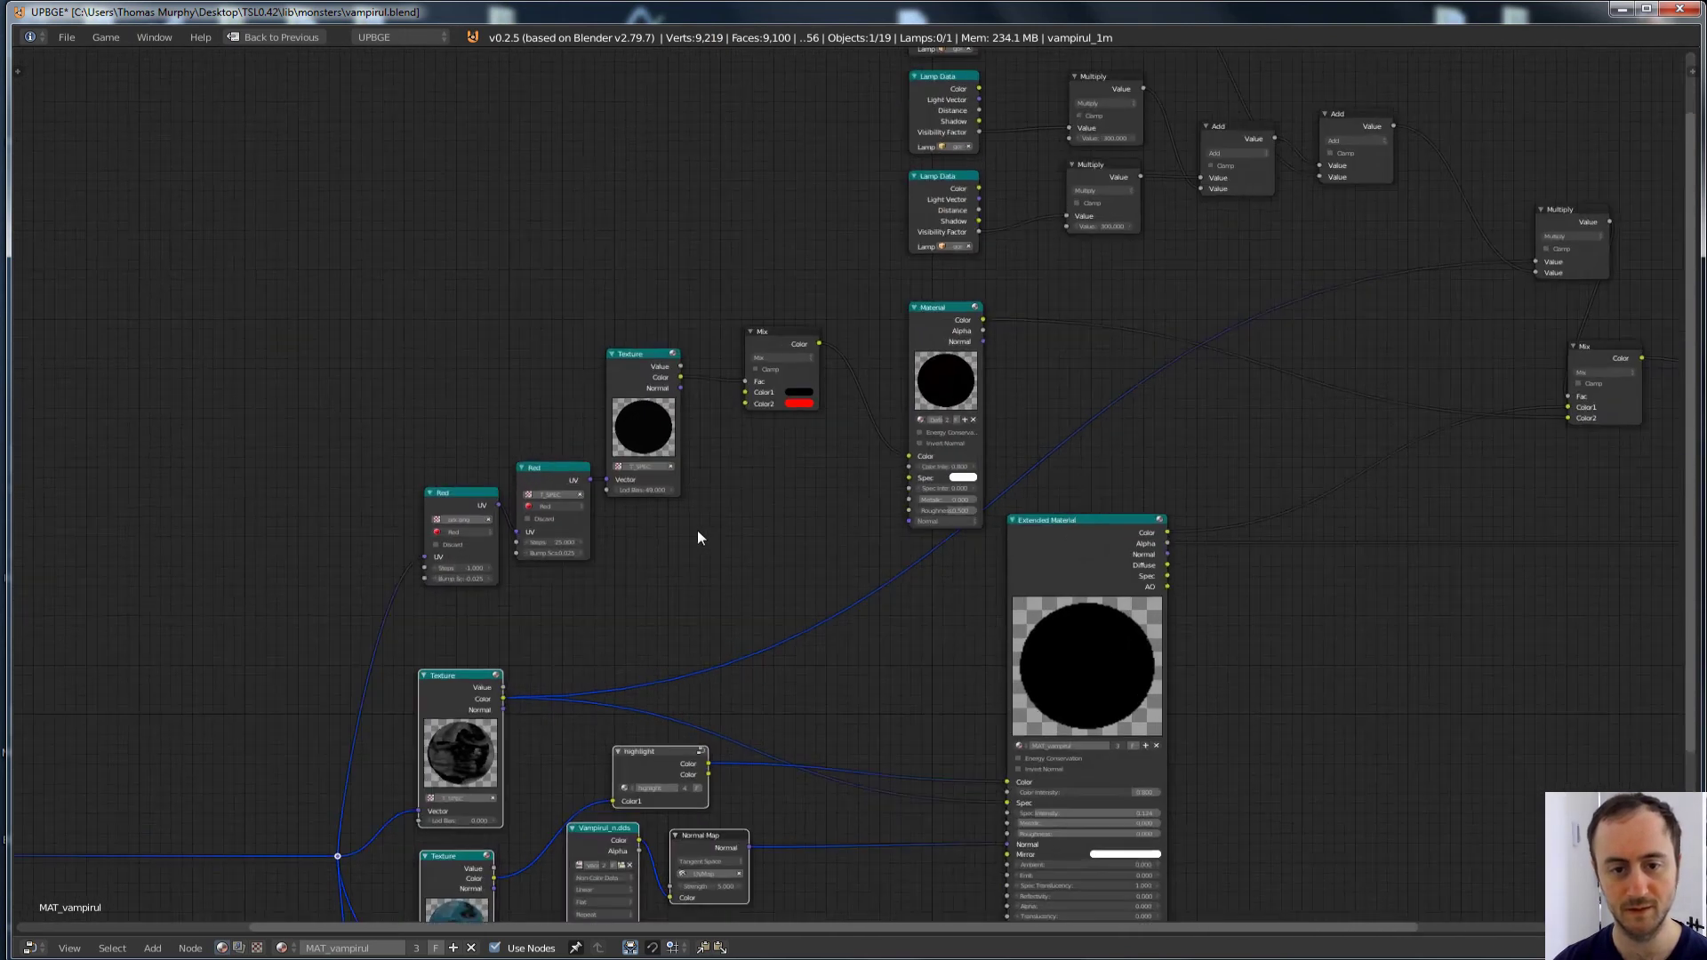
# Step: Examine the parallax, texture, black-red Mix and Material nodes that form the gore part of MAT_vampirul
pyautogui.scroll(4, 705, 521)
pyautogui.press('a')
pyautogui.moveTo(120, 190); pyautogui.dragTo(825, 650)
pyautogui.scroll(-3, 725, 359)
pyautogui.moveTo(1000, 222); pyautogui.dragTo(494, 474, button='middle')
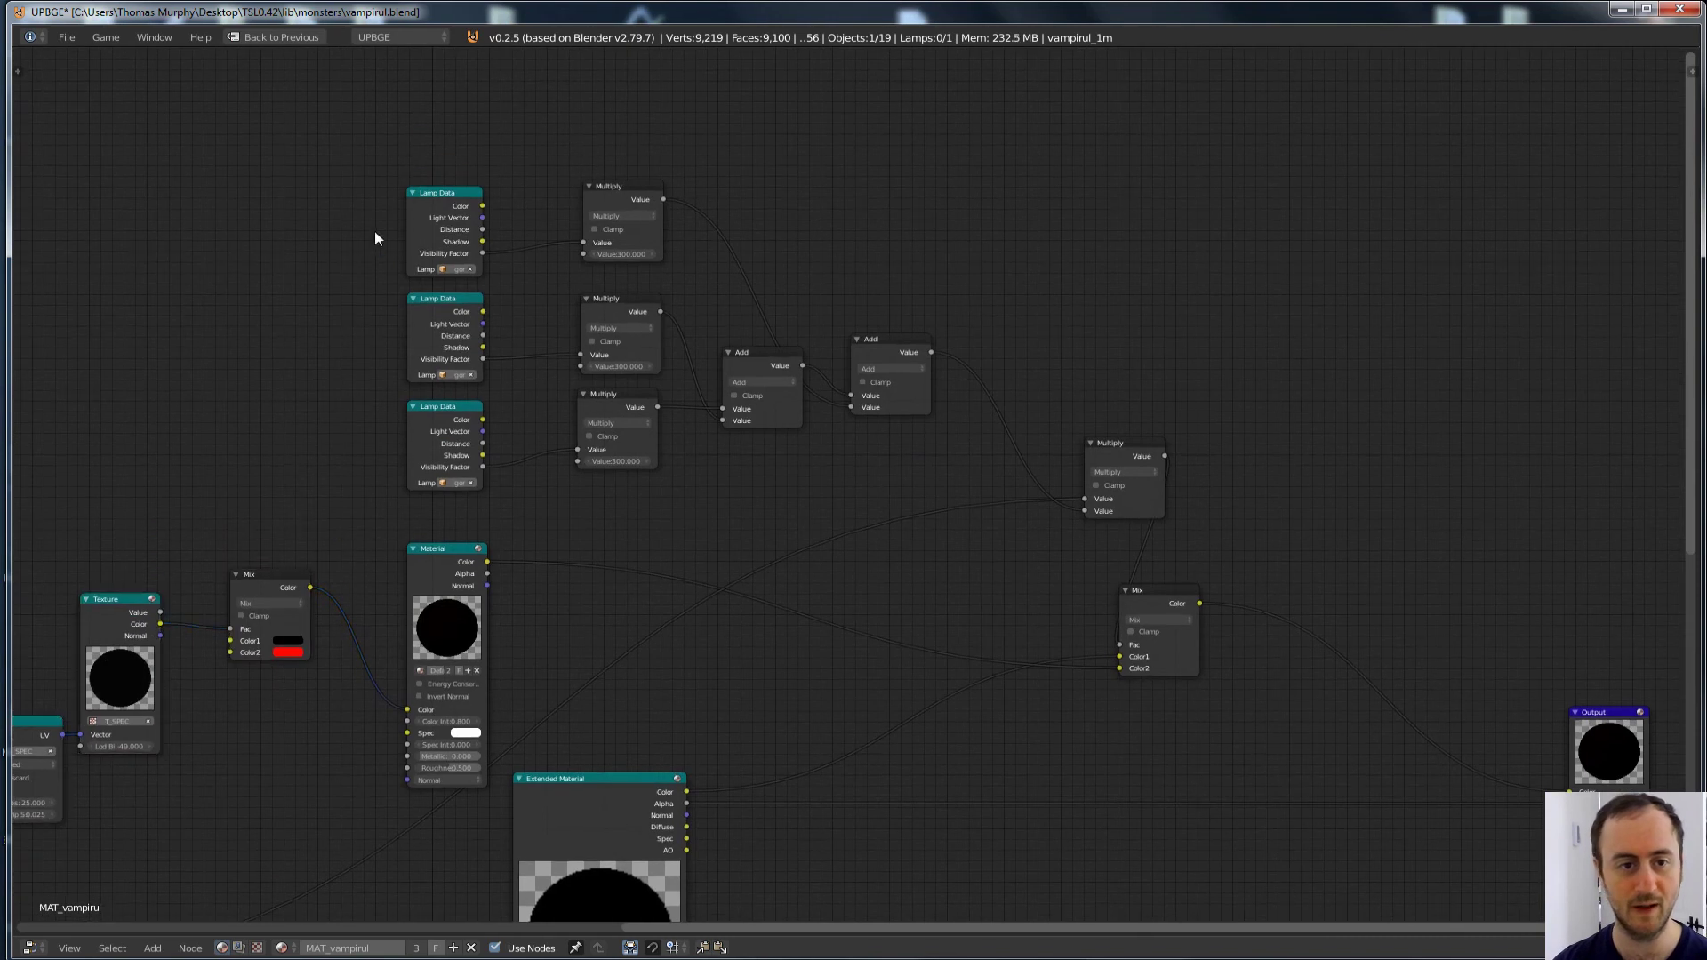
# Step: Check the lamp choices of the middle Lamp Data node and keep gory_hole_2l assigned
pyautogui.scroll(3, 307, 297)
pyautogui.click(520, 345)
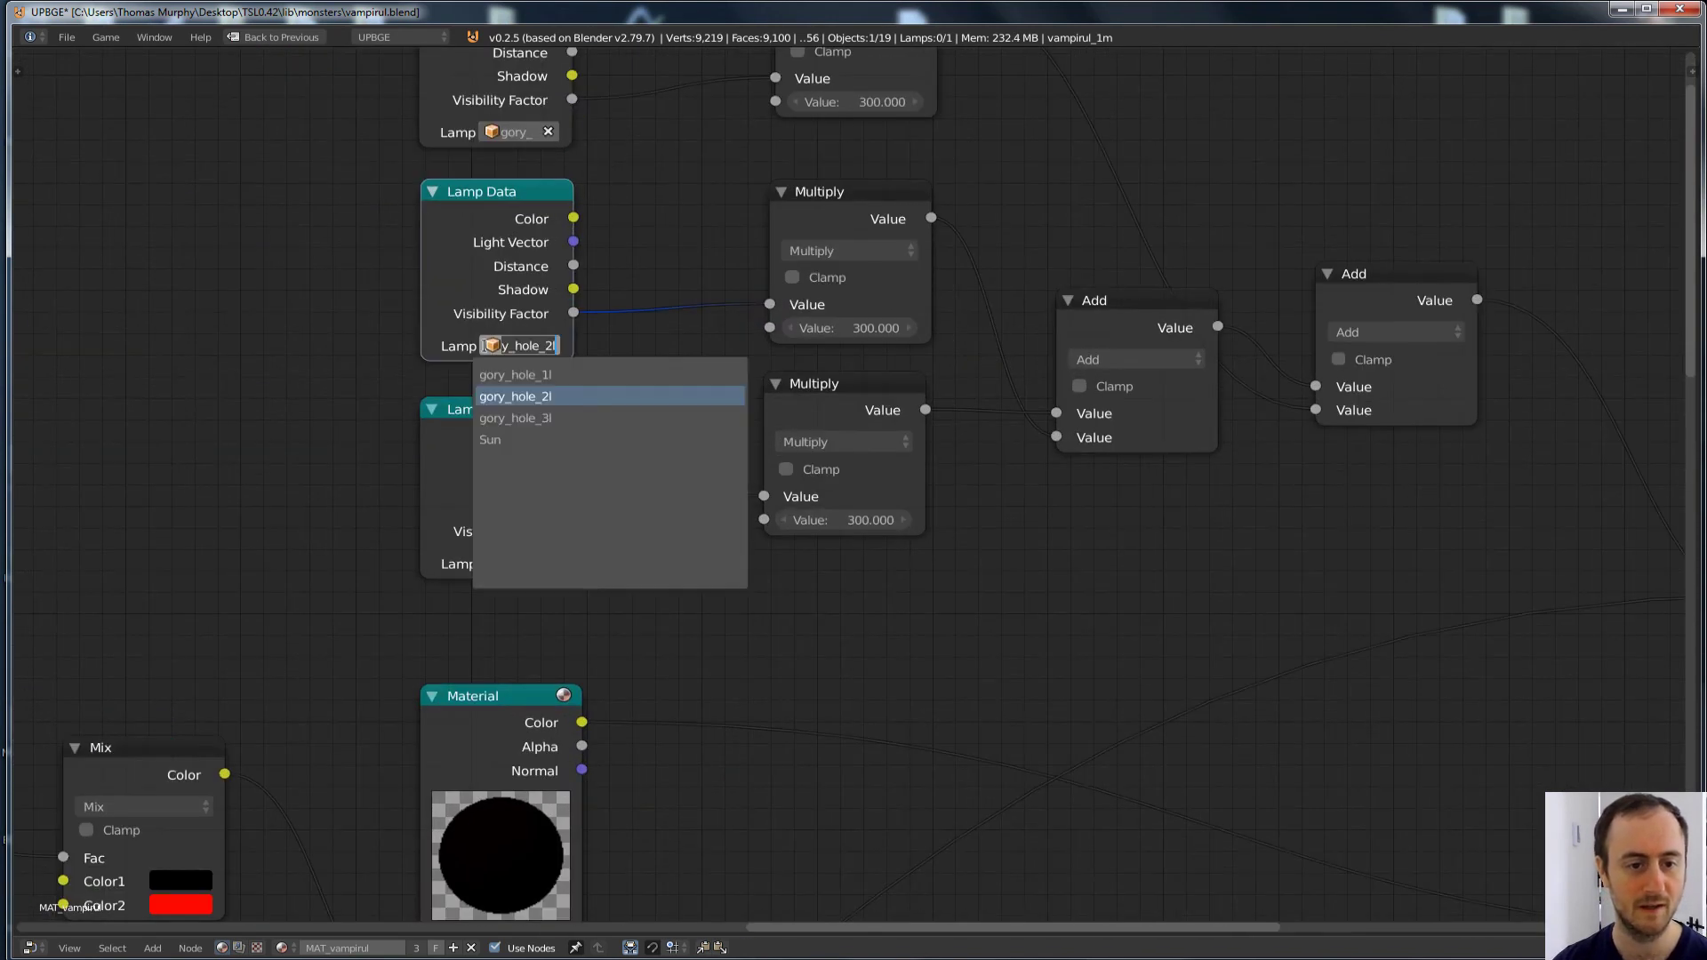
pyautogui.click(514, 391)
pyautogui.scroll(-4, 872, 566)
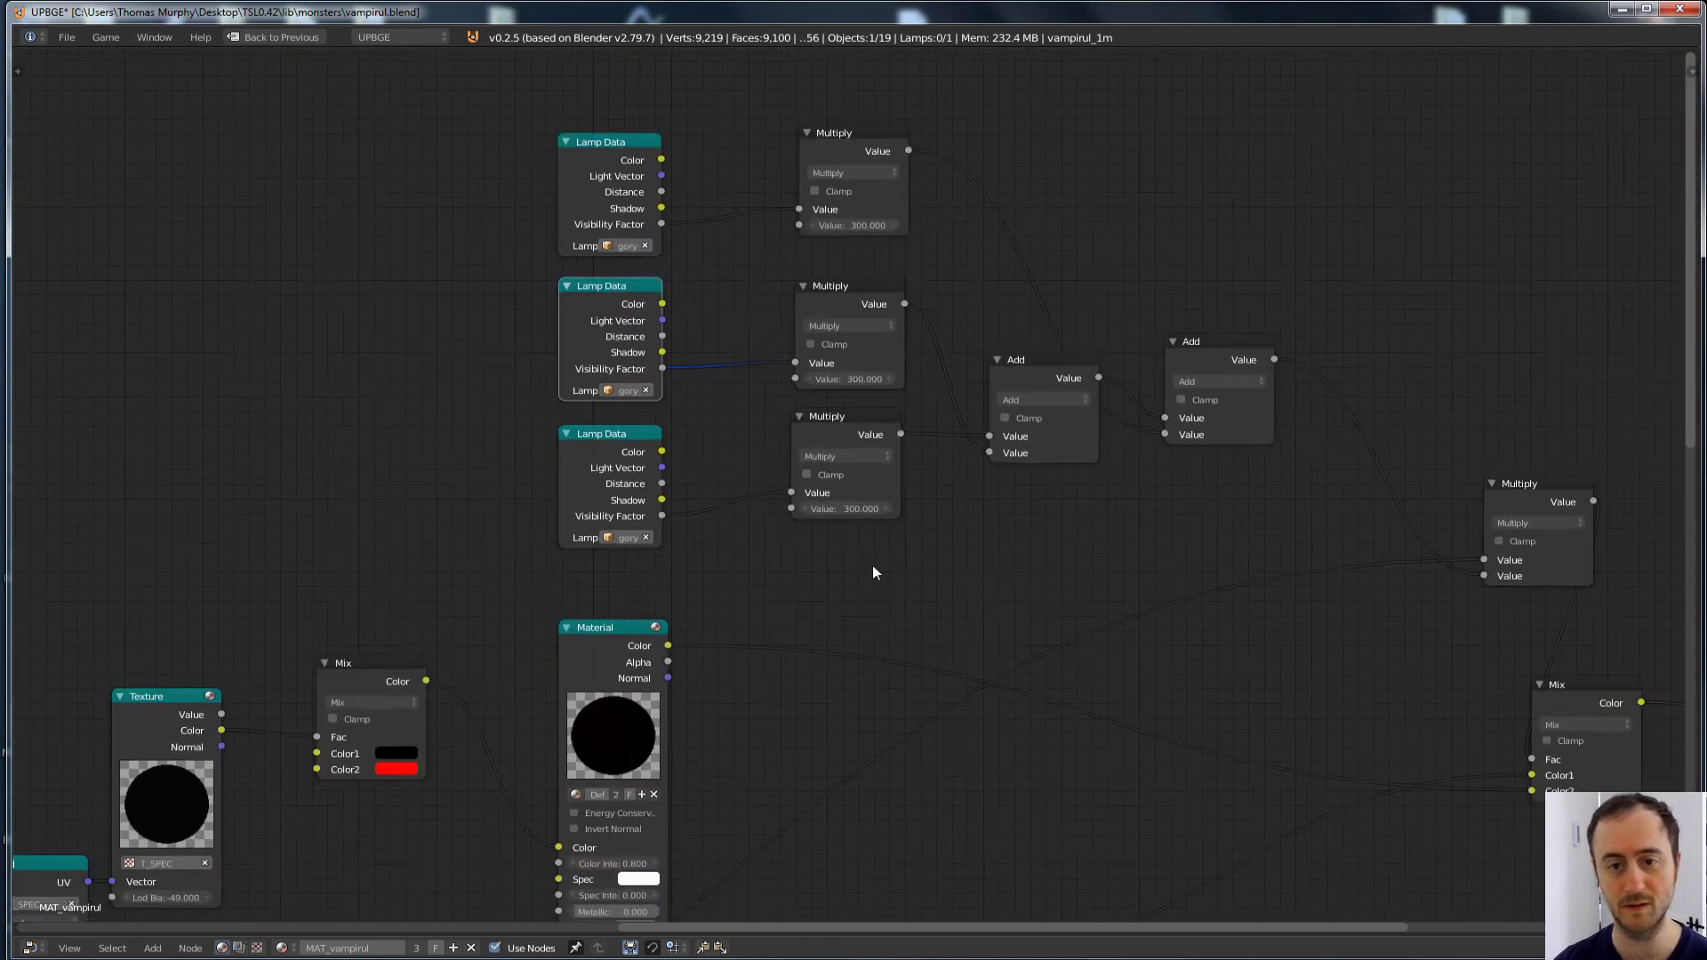
# Step: Box-select the Lamp Data, Multiply and Add nodes, and check which lamp the uppermost Lamp Data node uses
pyautogui.scroll(1, 915, 476)
pyautogui.press('b')
pyautogui.moveTo(507, 152); pyautogui.dragTo(1118, 501)
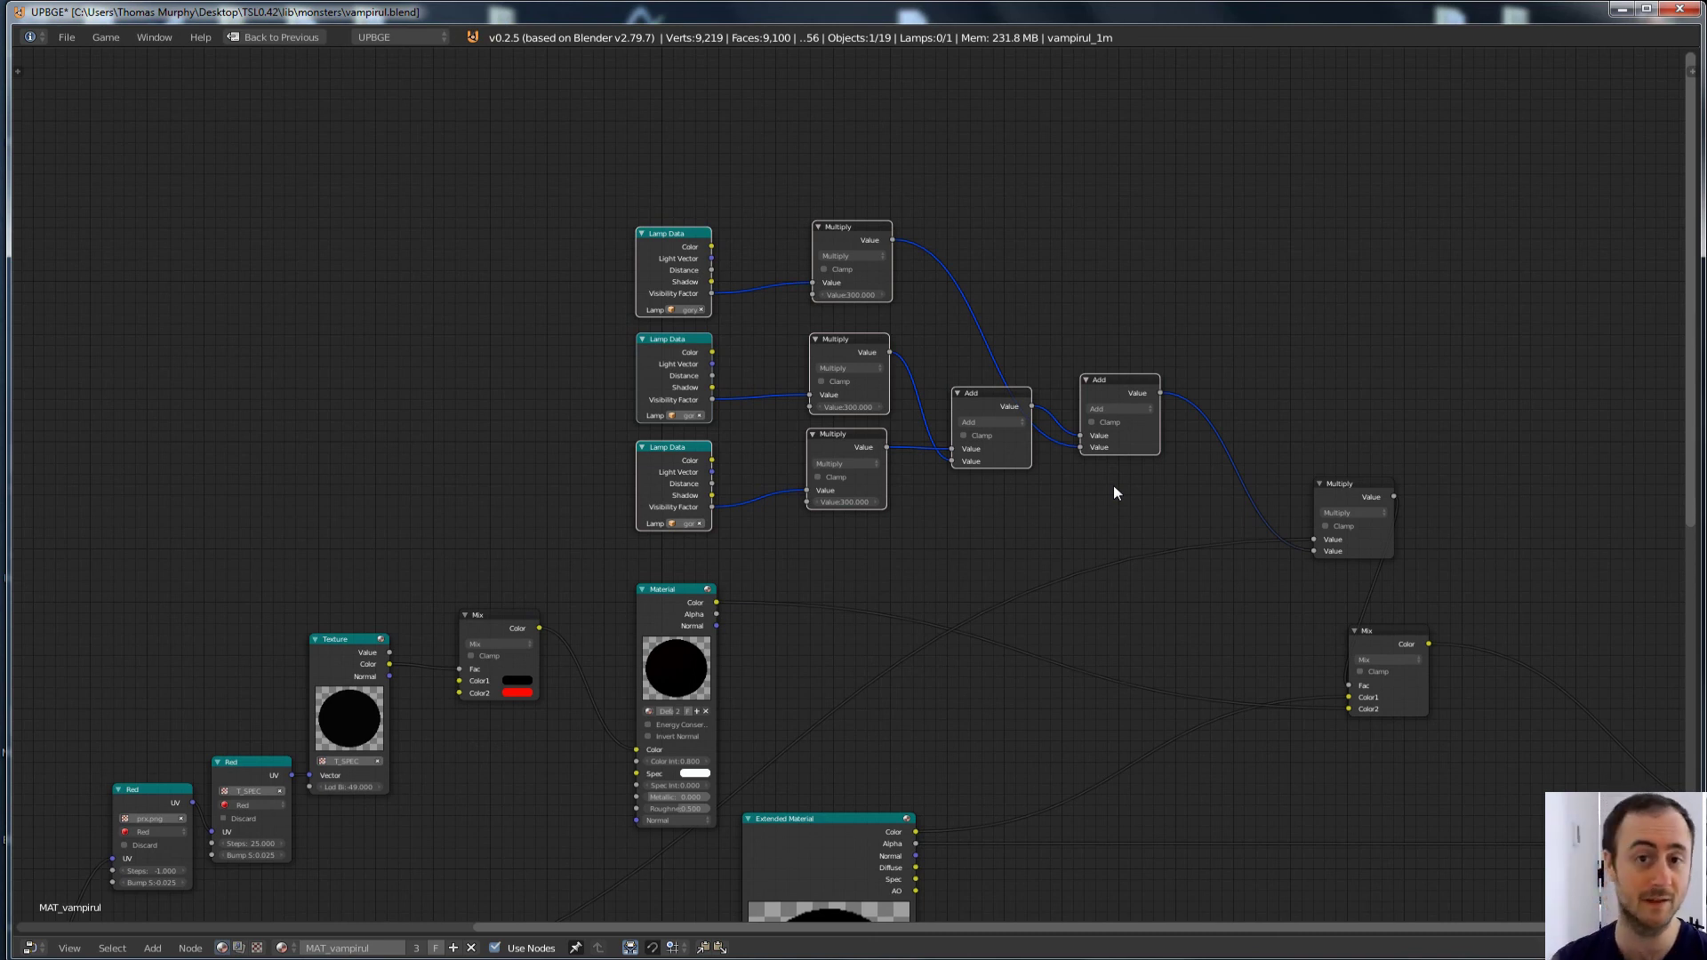
pyautogui.click(678, 272)
pyautogui.scroll(6, 678, 272)
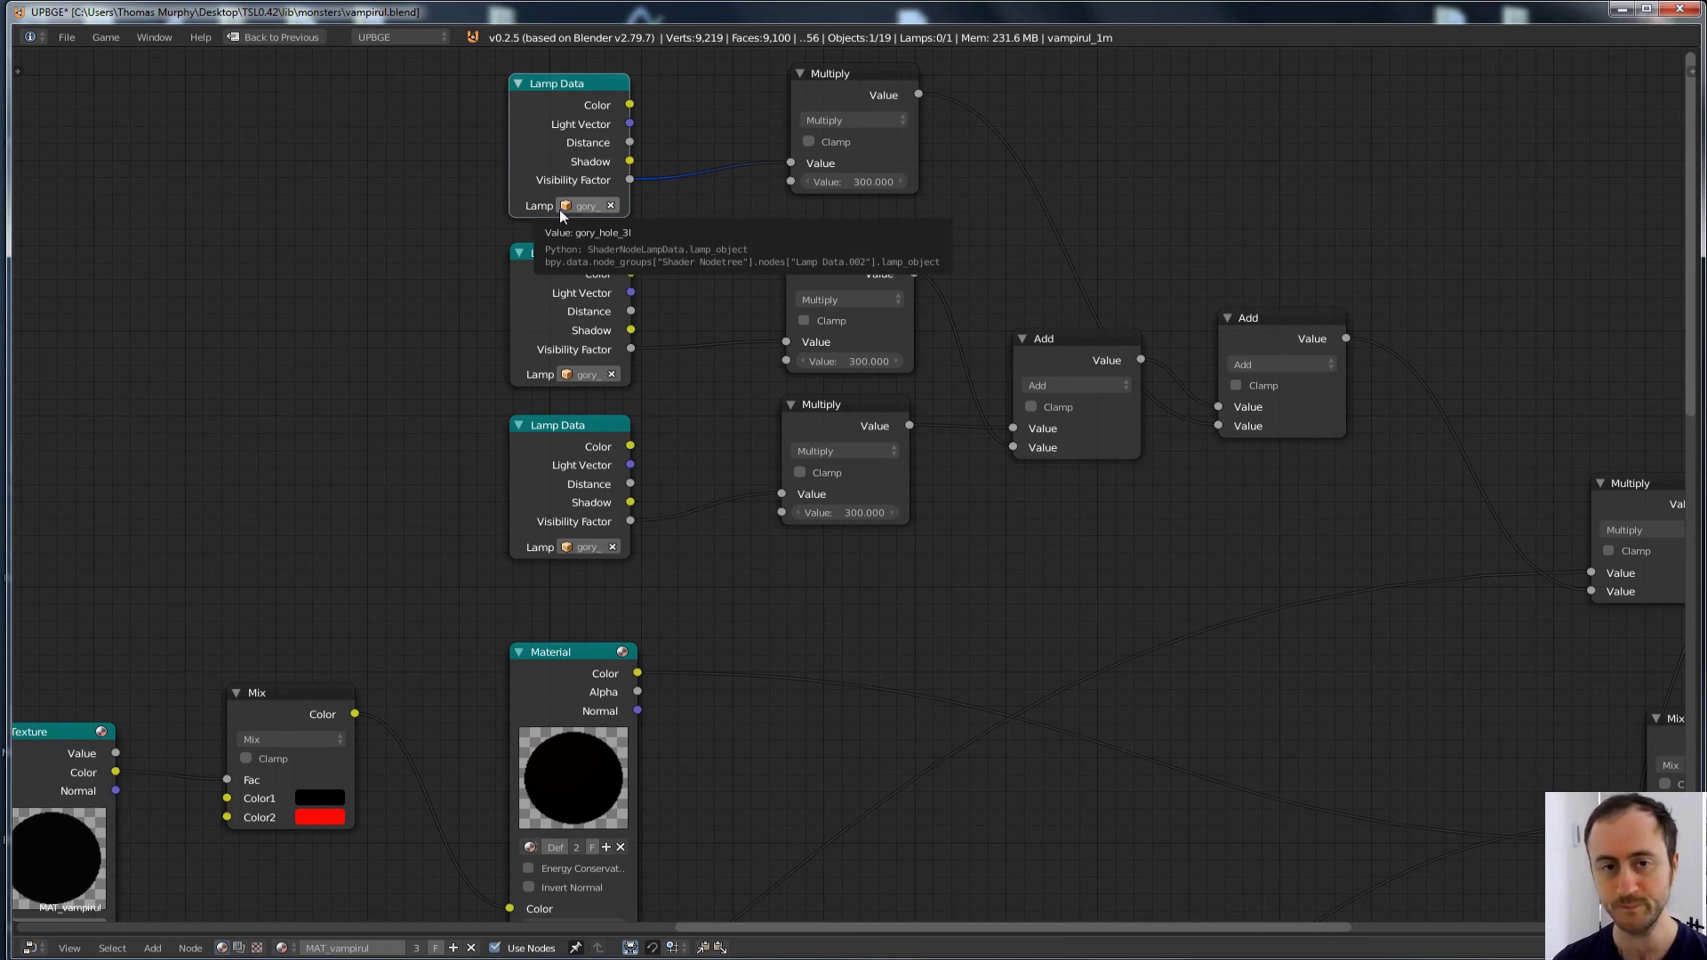
pyautogui.scroll(-3, 722, 456)
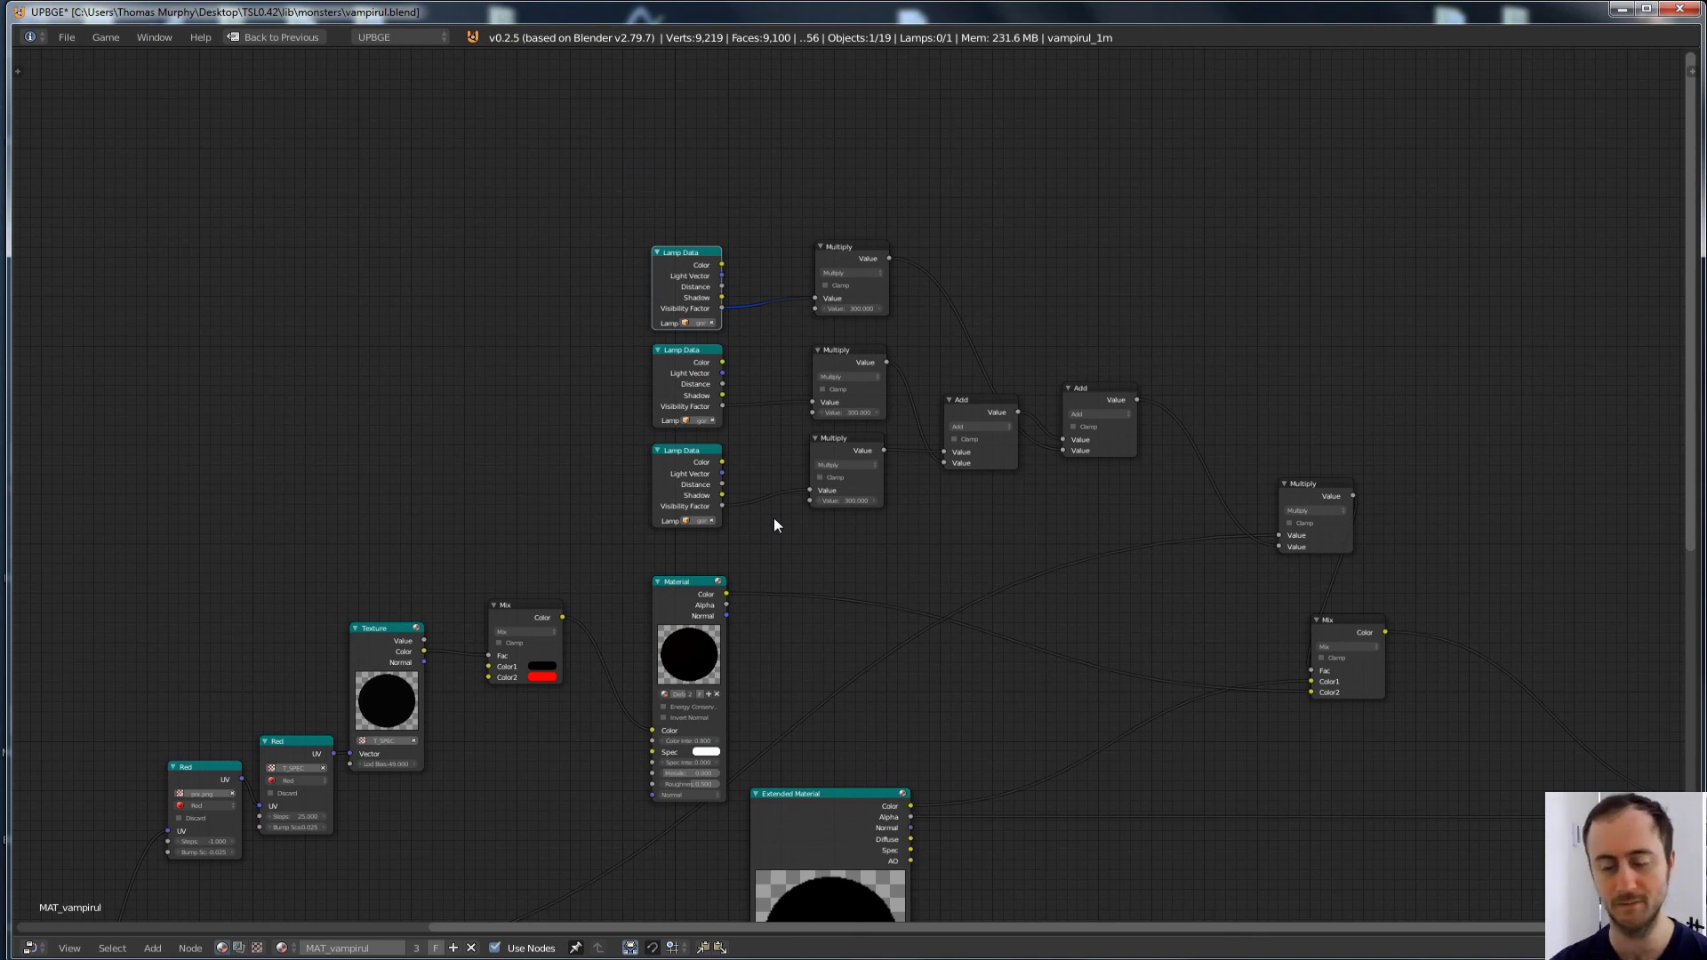
# Step: Move the final Mix node closer to the output and reposition the Output node beside it
pyautogui.click(1345, 624)
pyautogui.moveTo(1065, 661); pyautogui.dragTo(628, 498, button='middle')
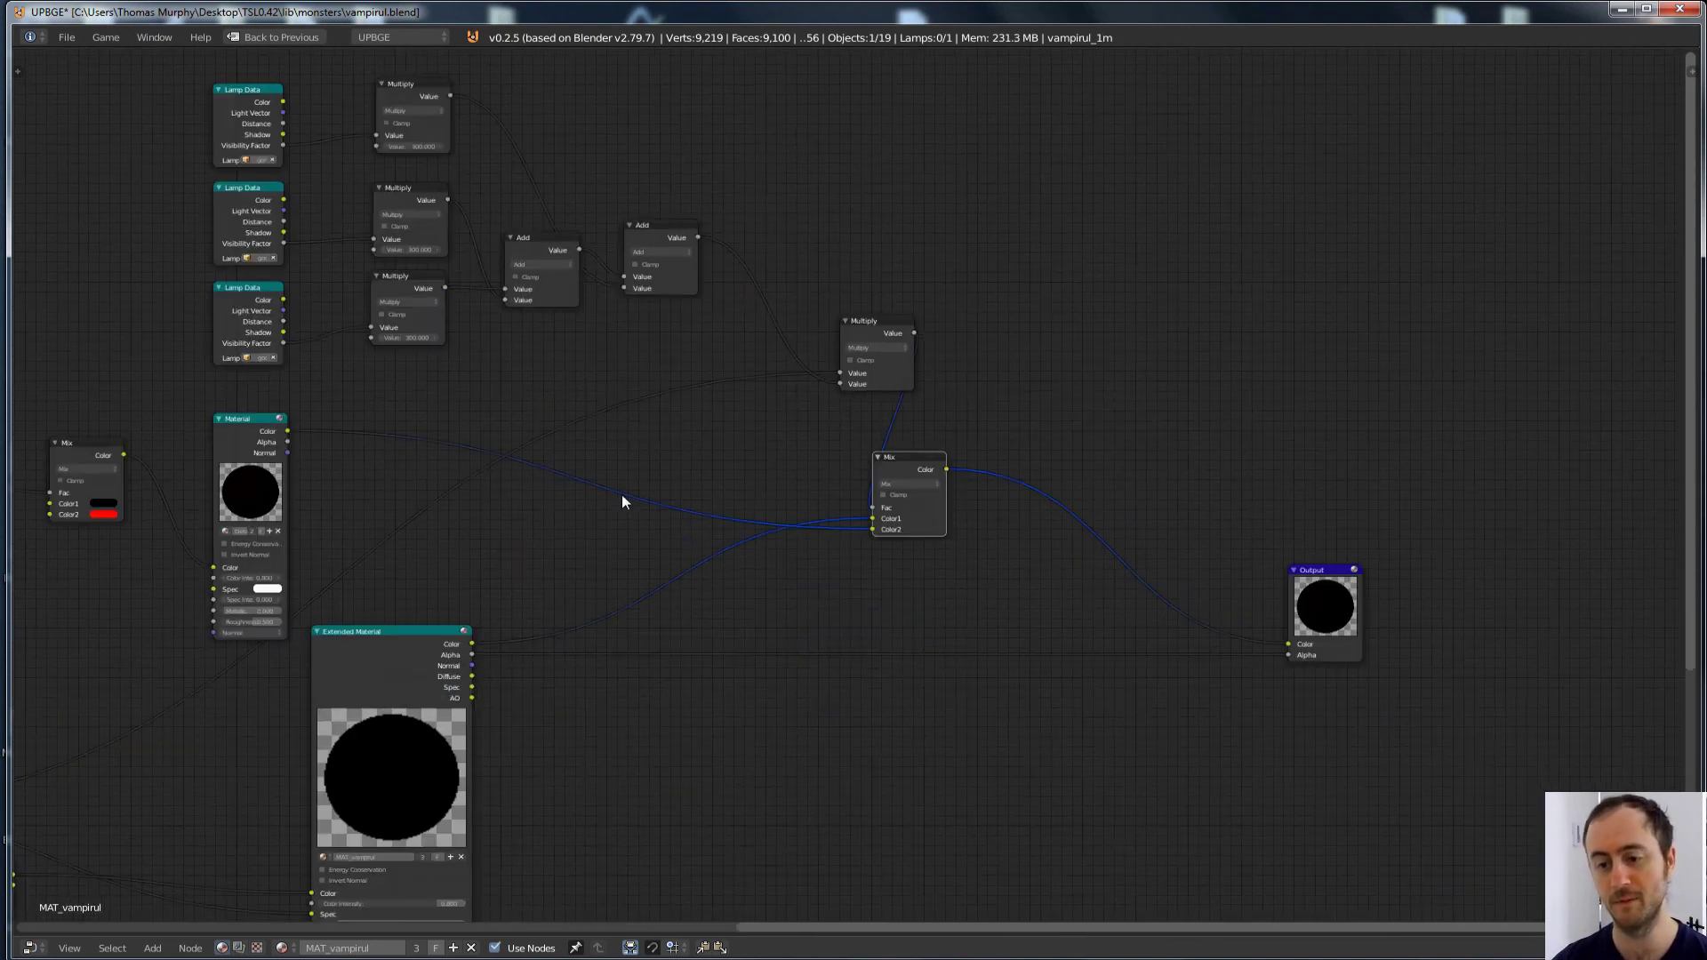
pyautogui.press('g')
pyautogui.click(882, 552)
pyautogui.moveTo(1351, 585); pyautogui.dragTo(1356, 458)
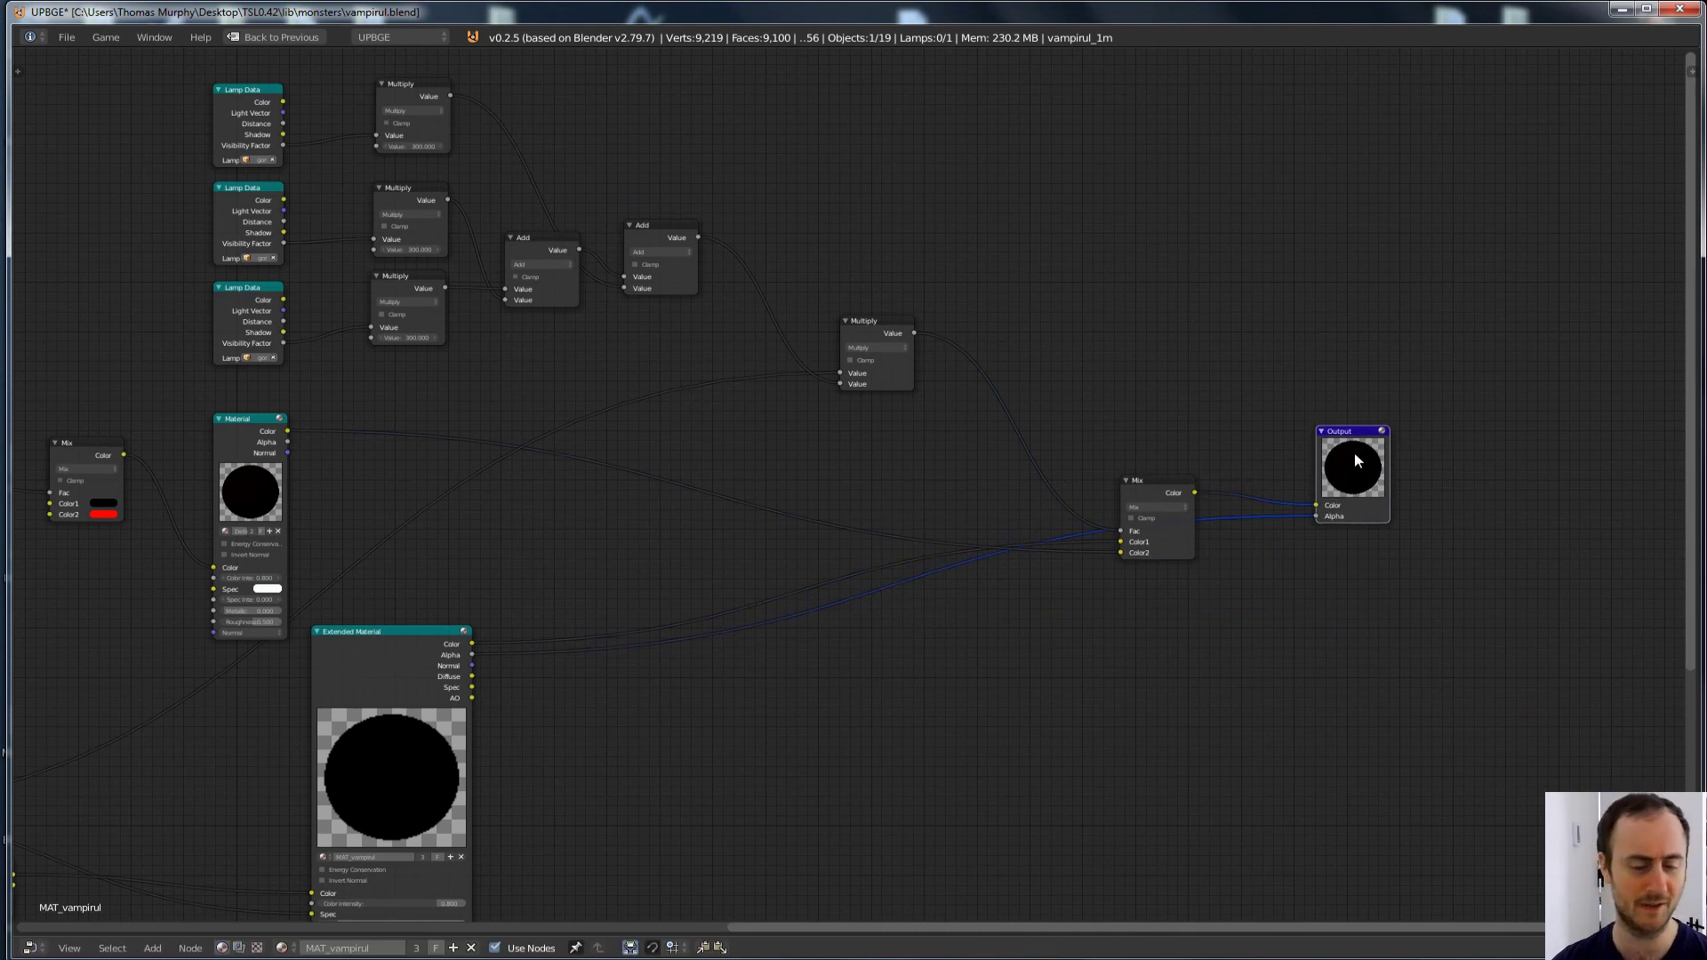
# Step: Return to the full editor layout and save vampirul.blend, overwriting the existing file
pyautogui.hotkey('shift', 'space')
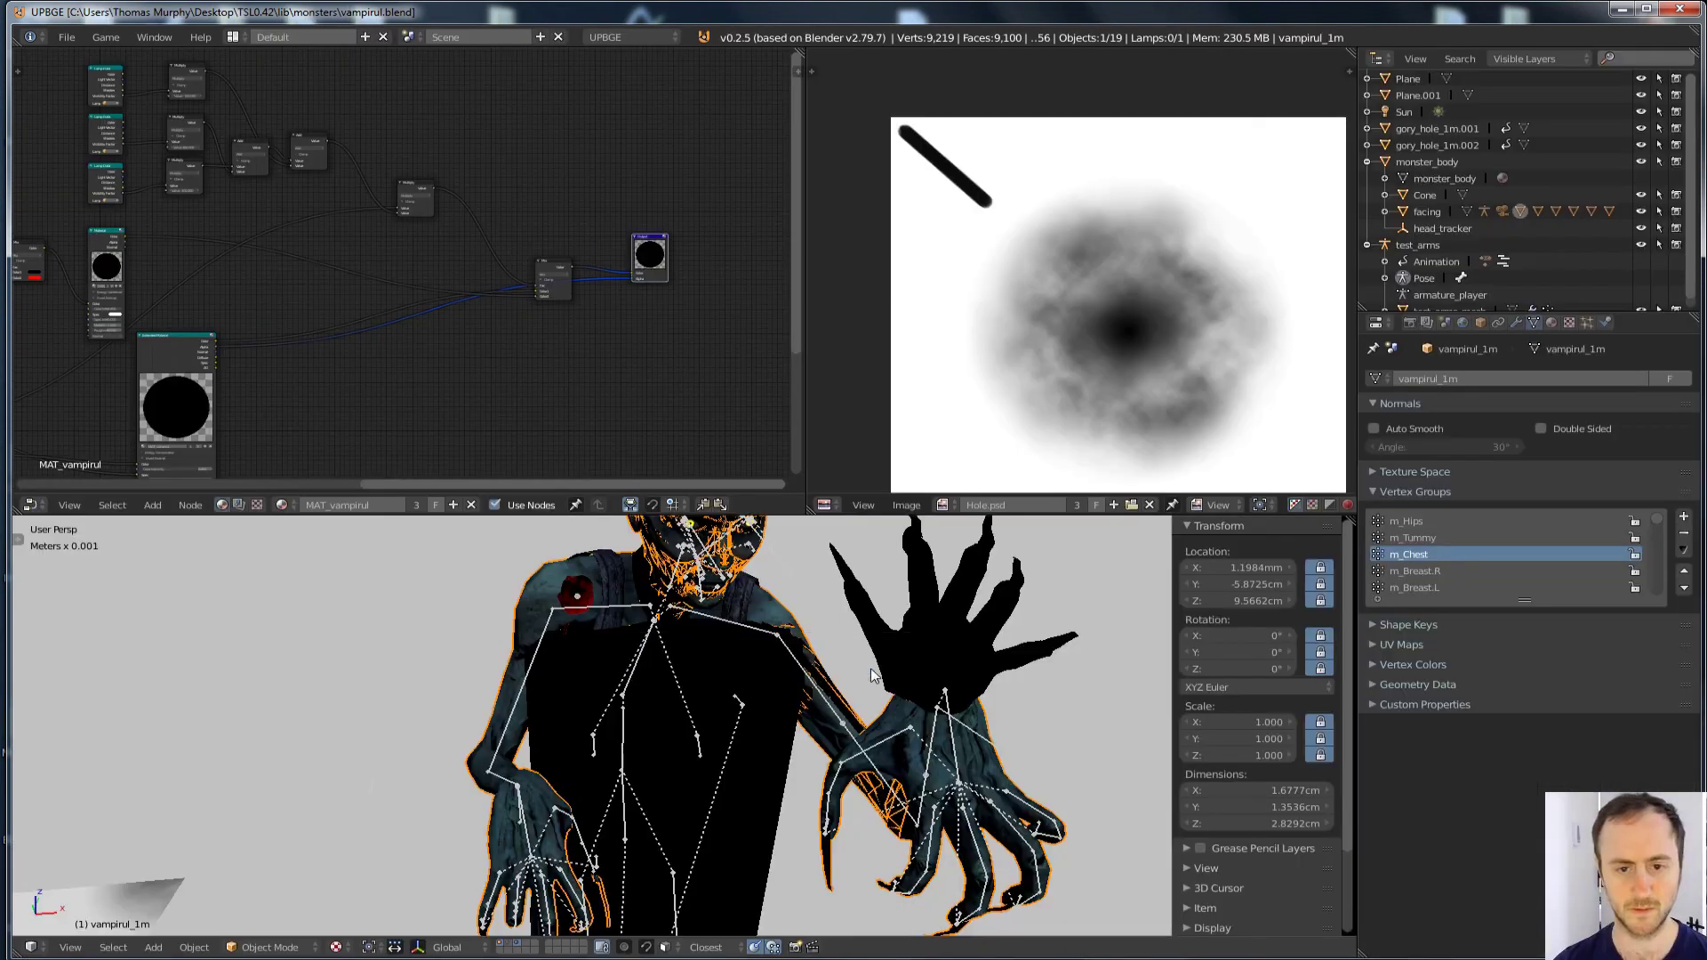
pyautogui.moveTo(976, 667); pyautogui.dragTo(661, 738, button='middle')
pyautogui.press('a')
pyautogui.press('a')
pyautogui.hotkey('ctrl', 's')
pyautogui.click(644, 756)
pyautogui.hotkey('ctrl', 's')
pyautogui.click(643, 755)
# Step: Switch to the desktop and launch the game with launch.bat
pyautogui.hotkey('alt', 'Tab')
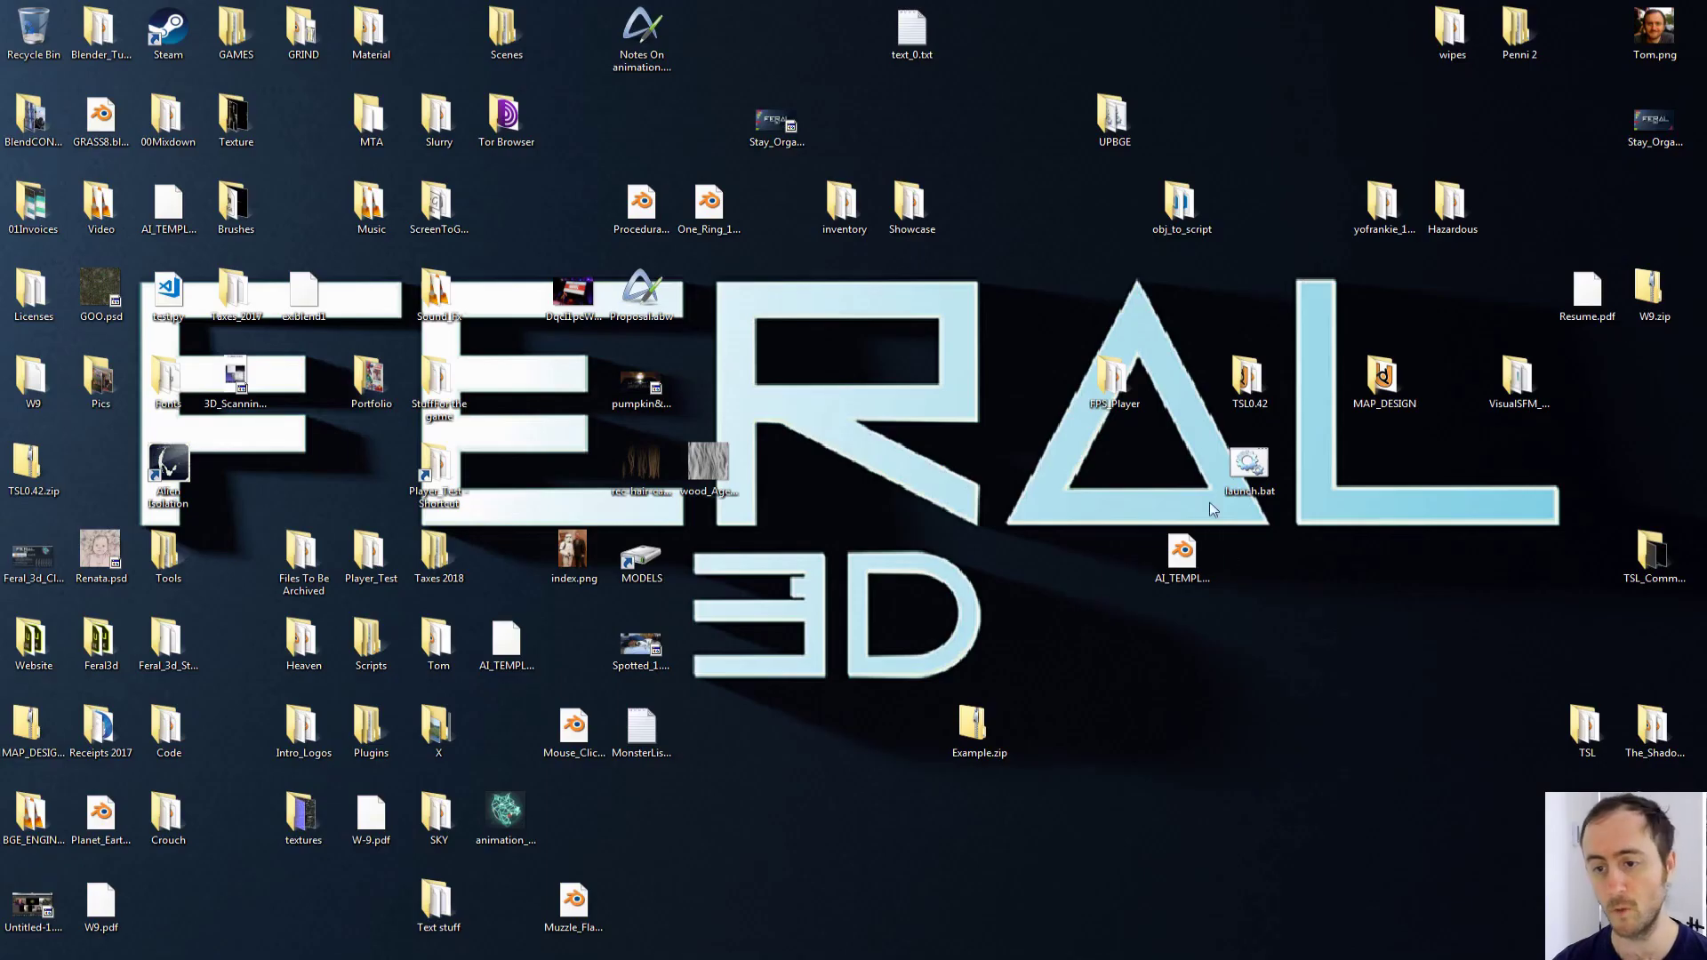
pyautogui.rightClick(1226, 468)
pyautogui.click(1248, 480)
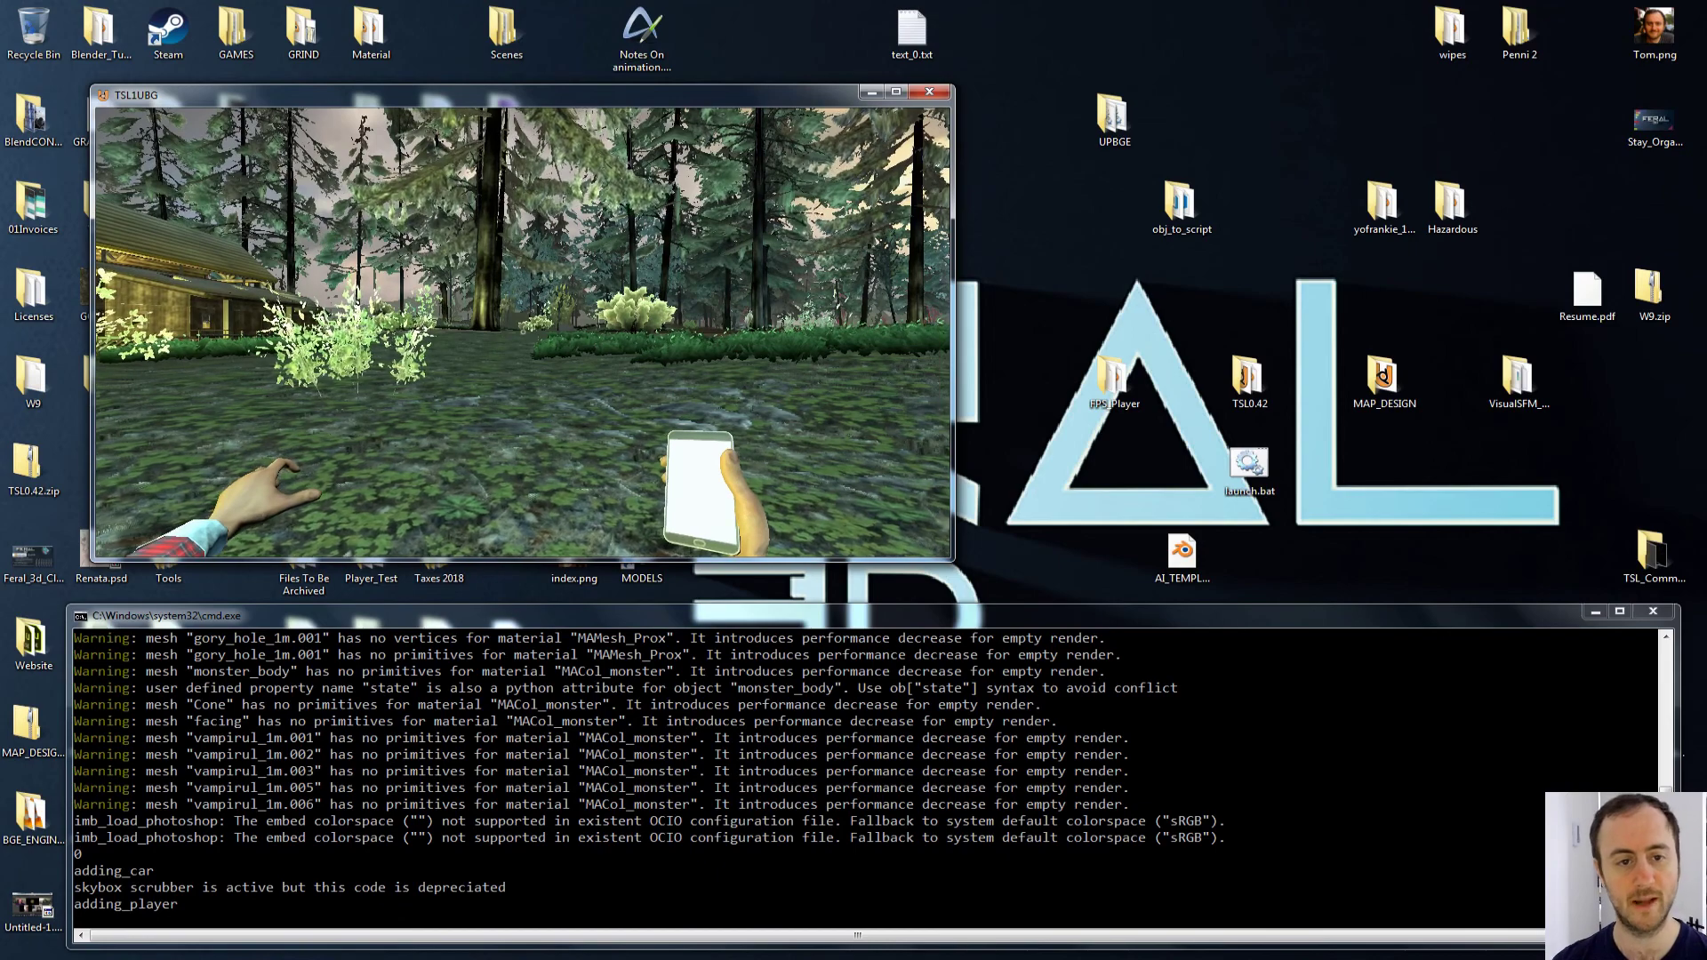
# Step: Cycle the held item to the pistol and walk until the monster is in view
pyautogui.press('i')
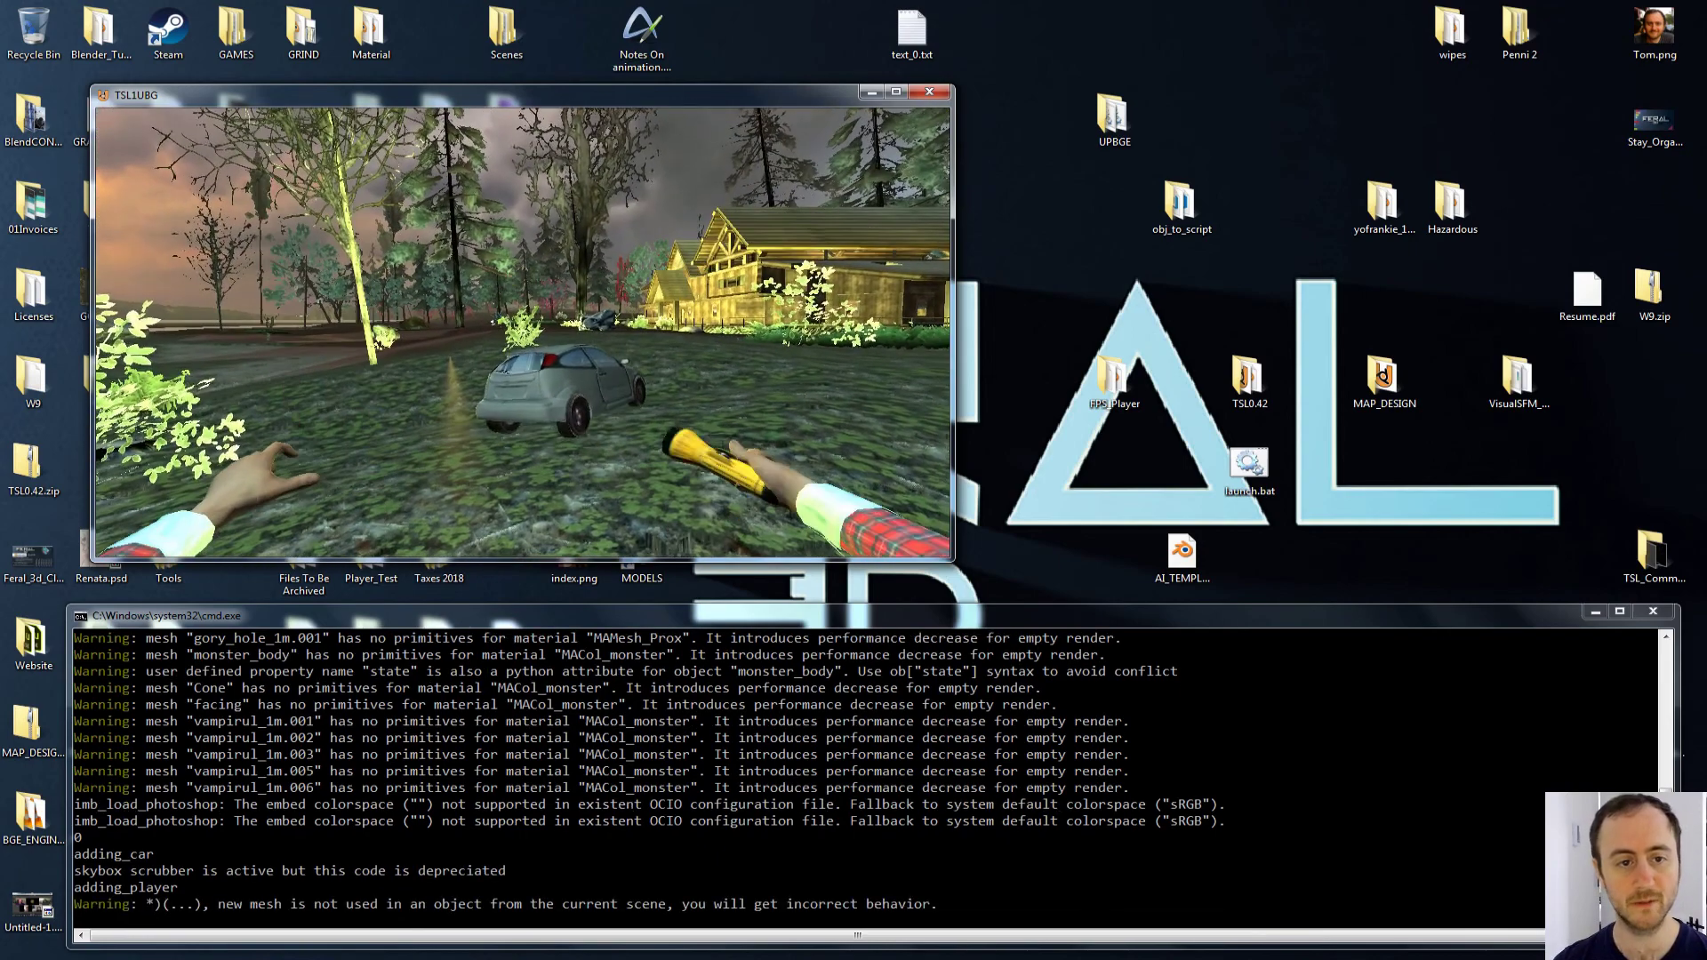
pyautogui.press('i')
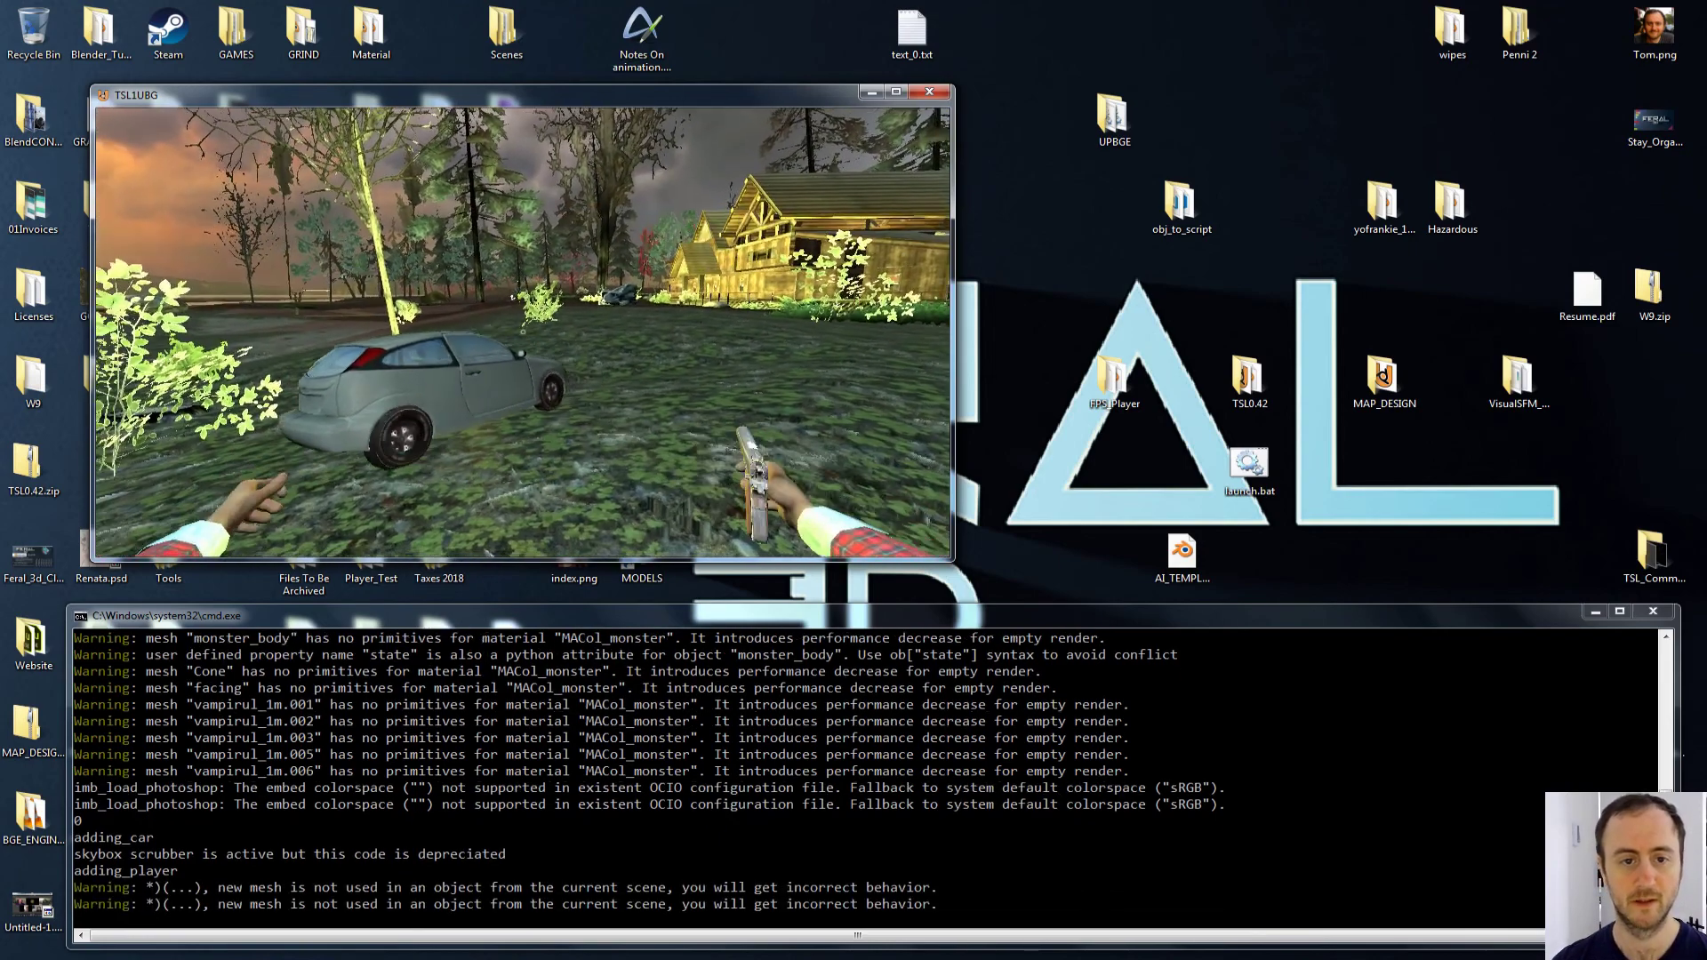
pyautogui.press('w')
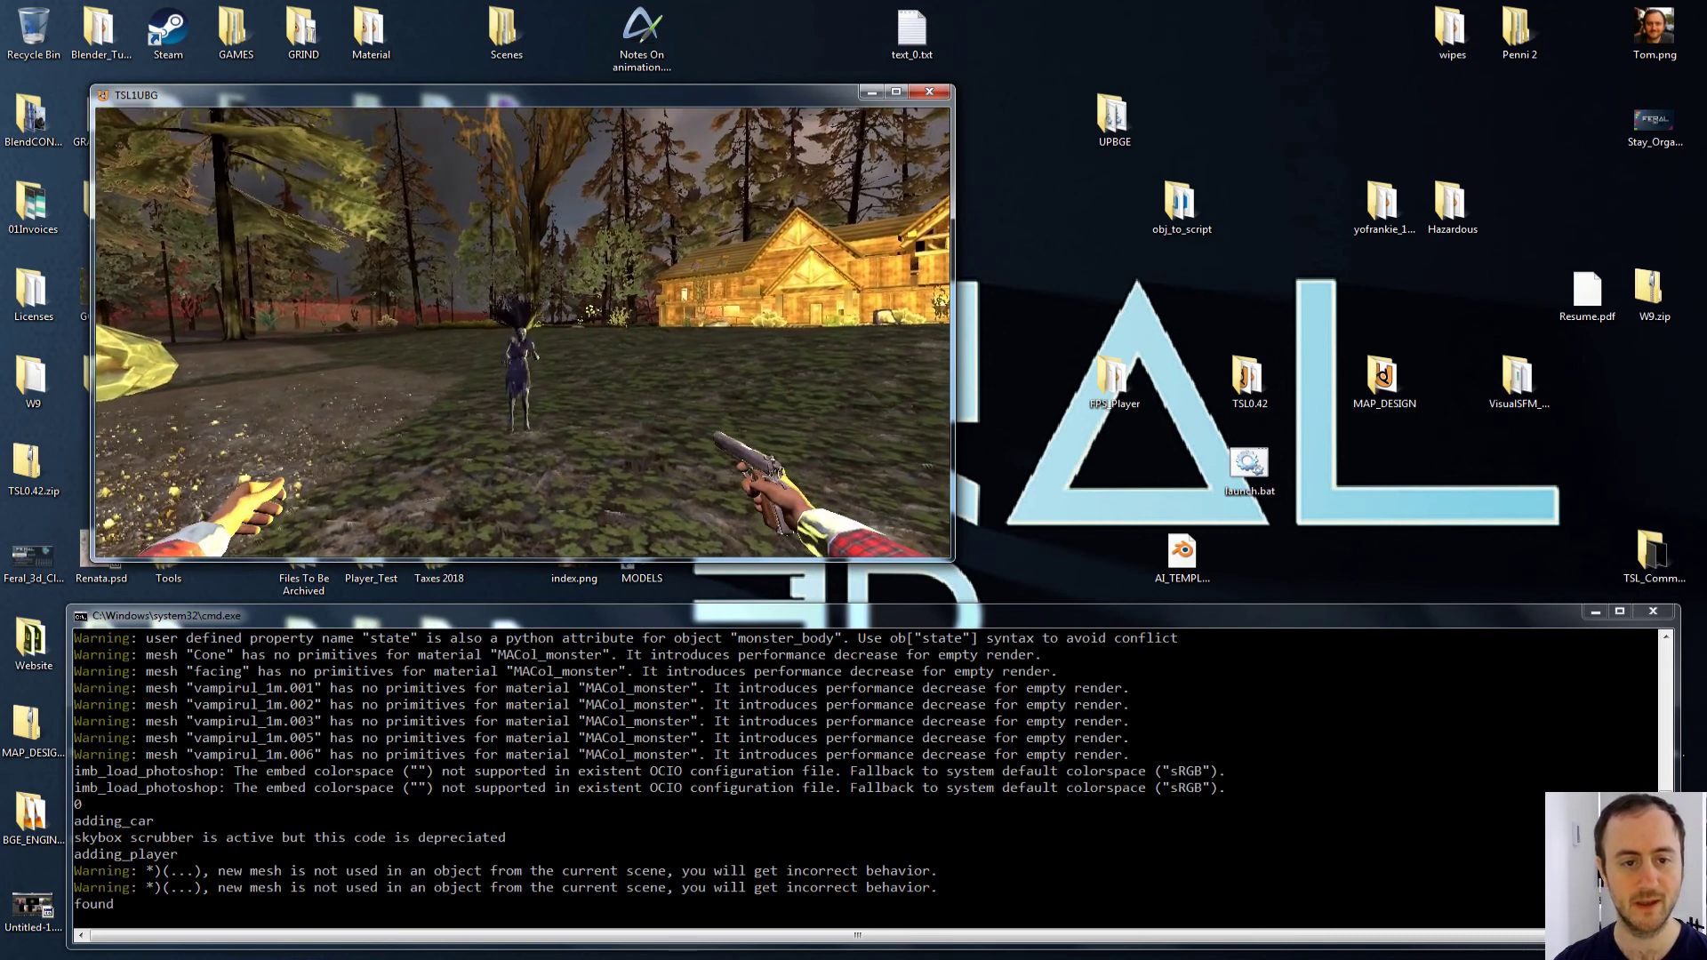
# Step: Shoot the approaching monster repeatedly to test the wound effect in the game
pyautogui.click(522, 331)
pyautogui.click(522, 331)
pyautogui.click(523, 331)
pyautogui.click(523, 332)
pyautogui.click(522, 331)
pyautogui.click(523, 331)
pyautogui.click(522, 332)
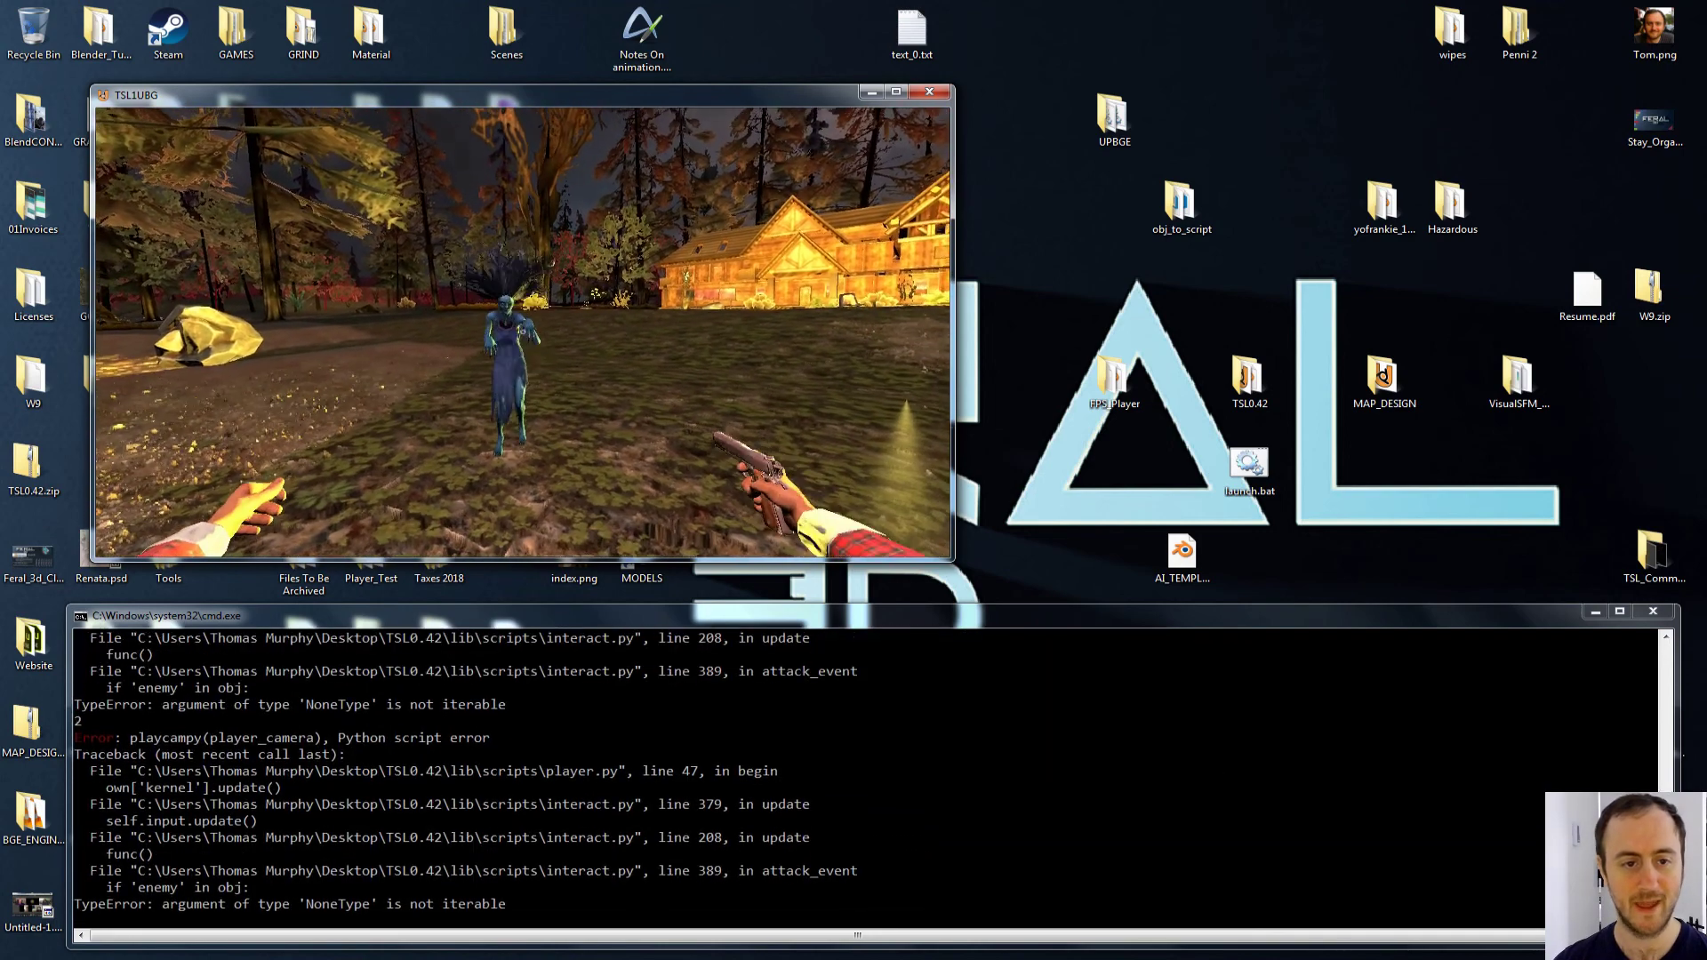
pyautogui.click(523, 332)
pyautogui.click(523, 332)
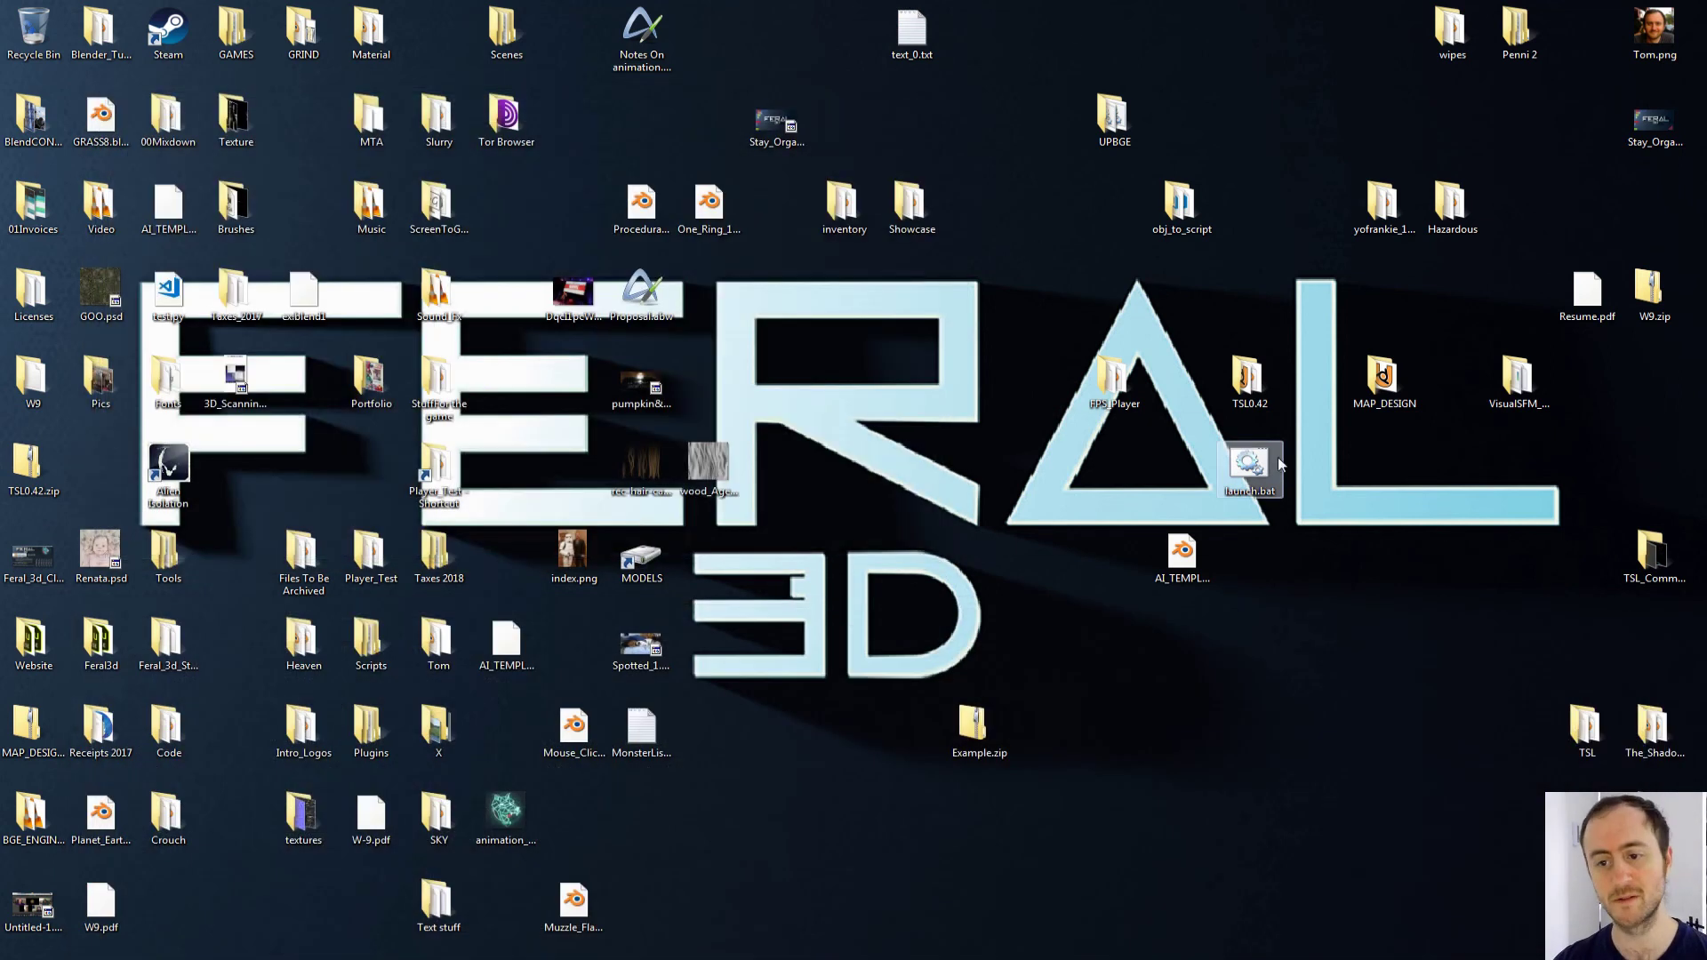
# Step: Relaunch the game with launch.bat and open Visual Studio Code while it loads
pyautogui.rightClick(1249, 451)
pyautogui.click(1275, 475)
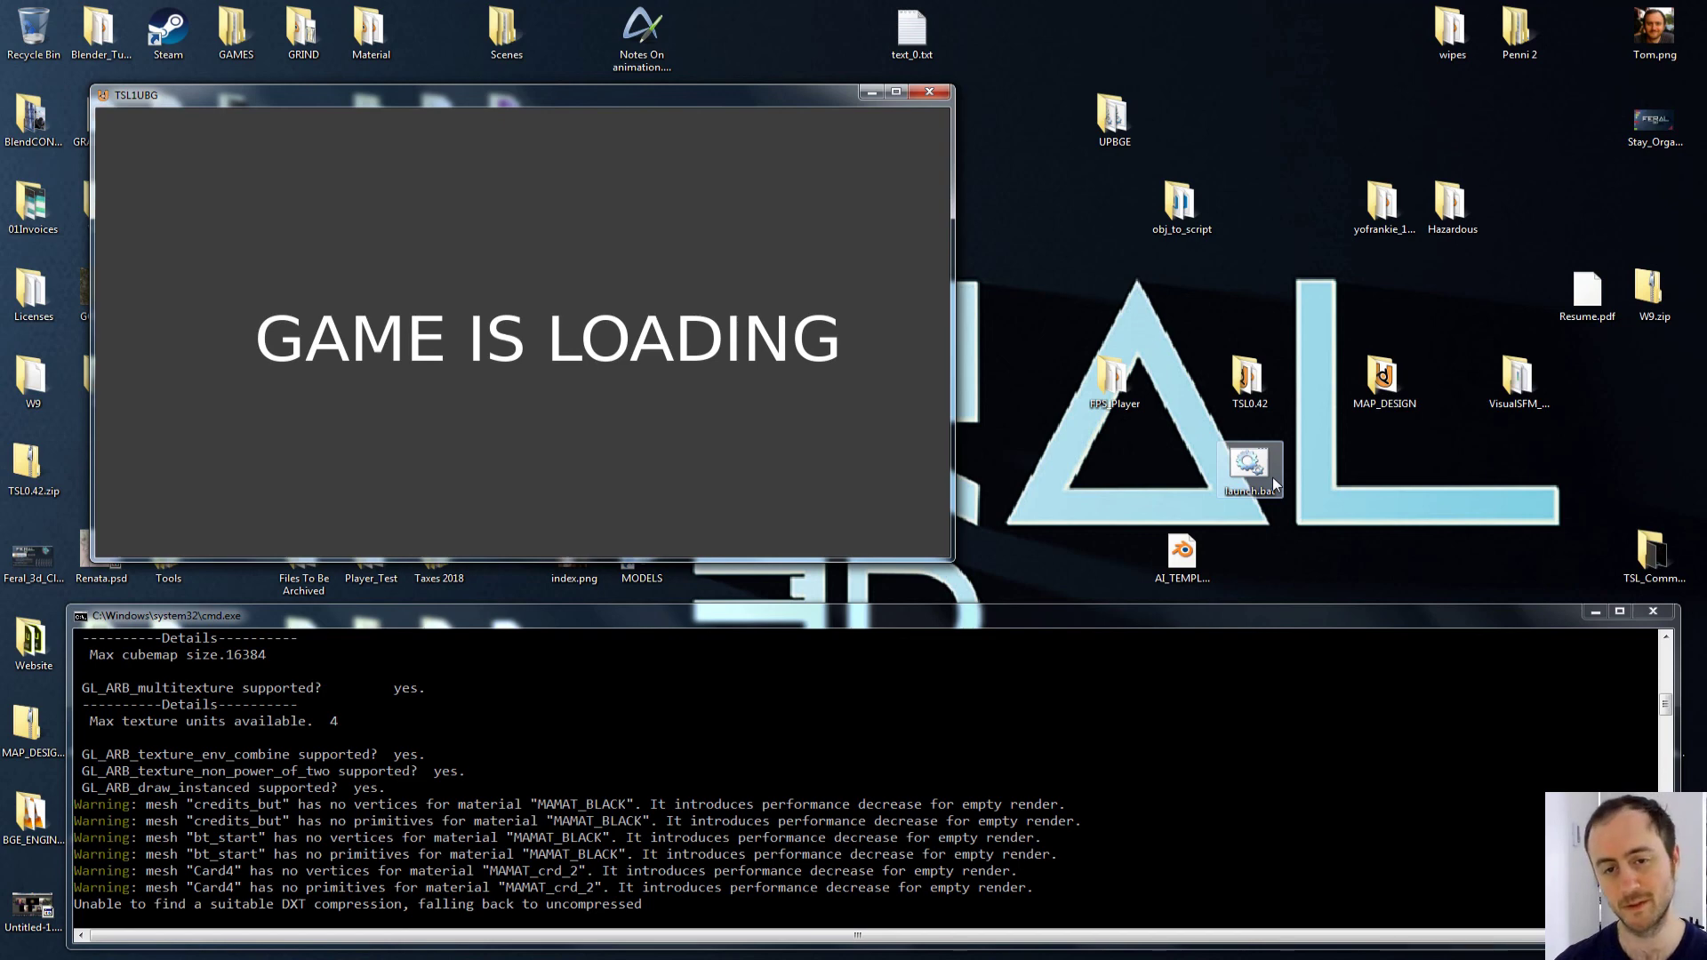
pyautogui.press('super')
pyautogui.click(68, 500)
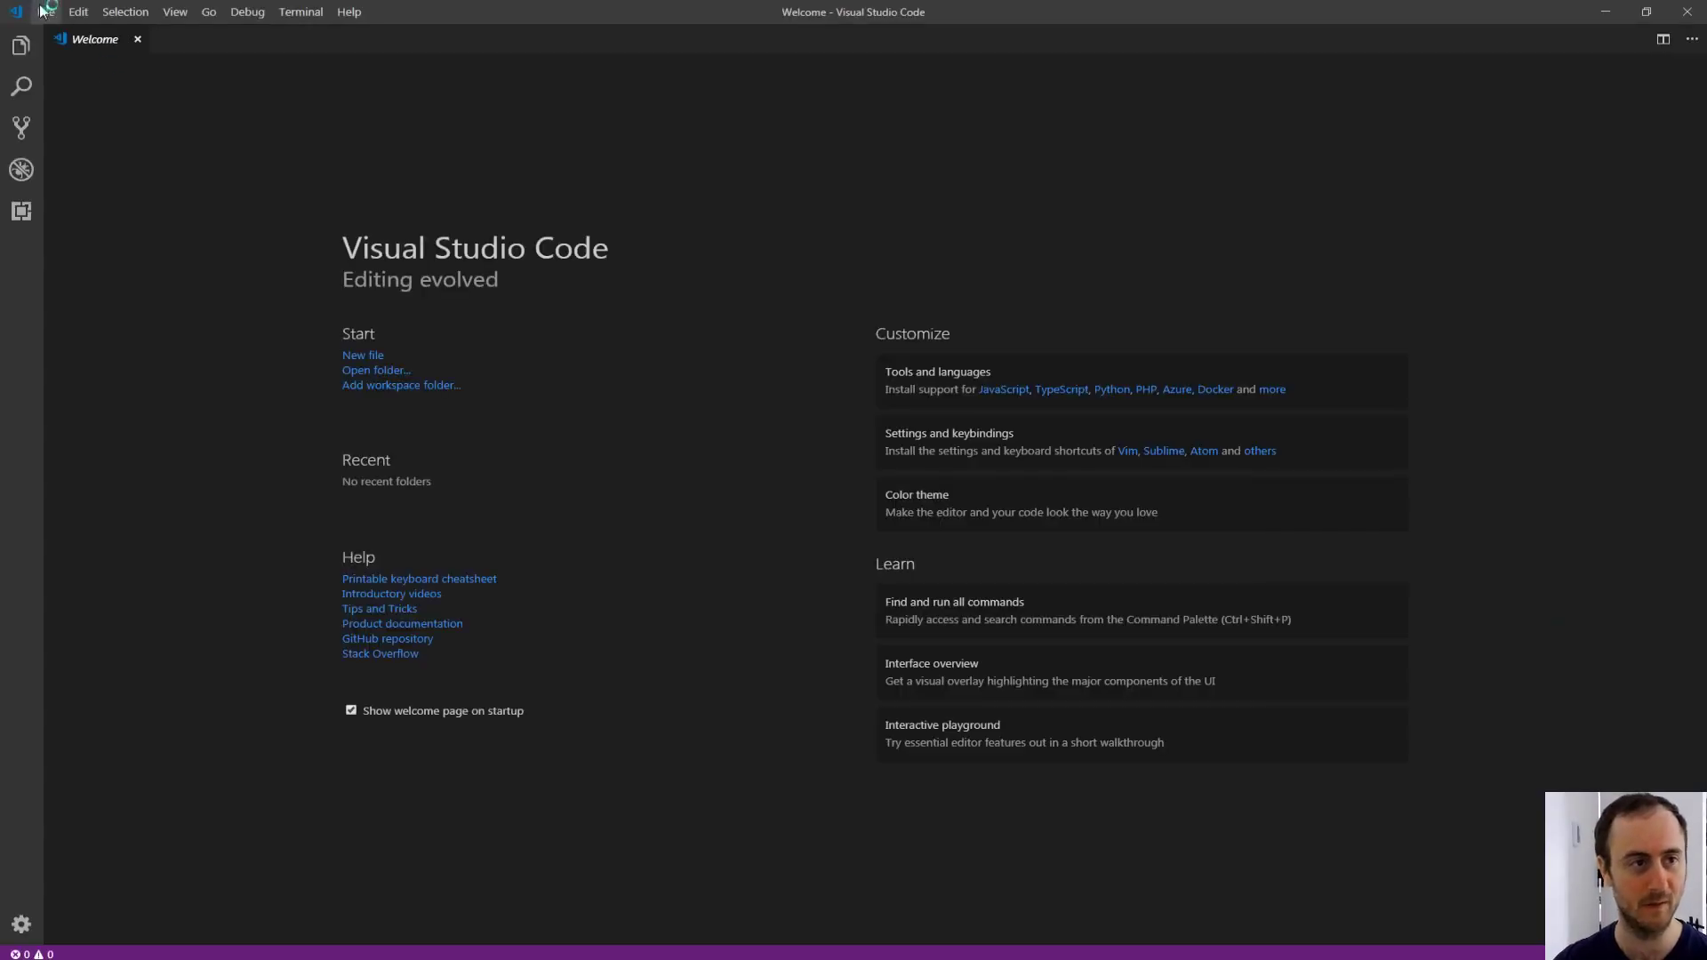
# Step: Open the recent scripts behavior.py and interact.py to look for the monster's update code
pyautogui.click(46, 12)
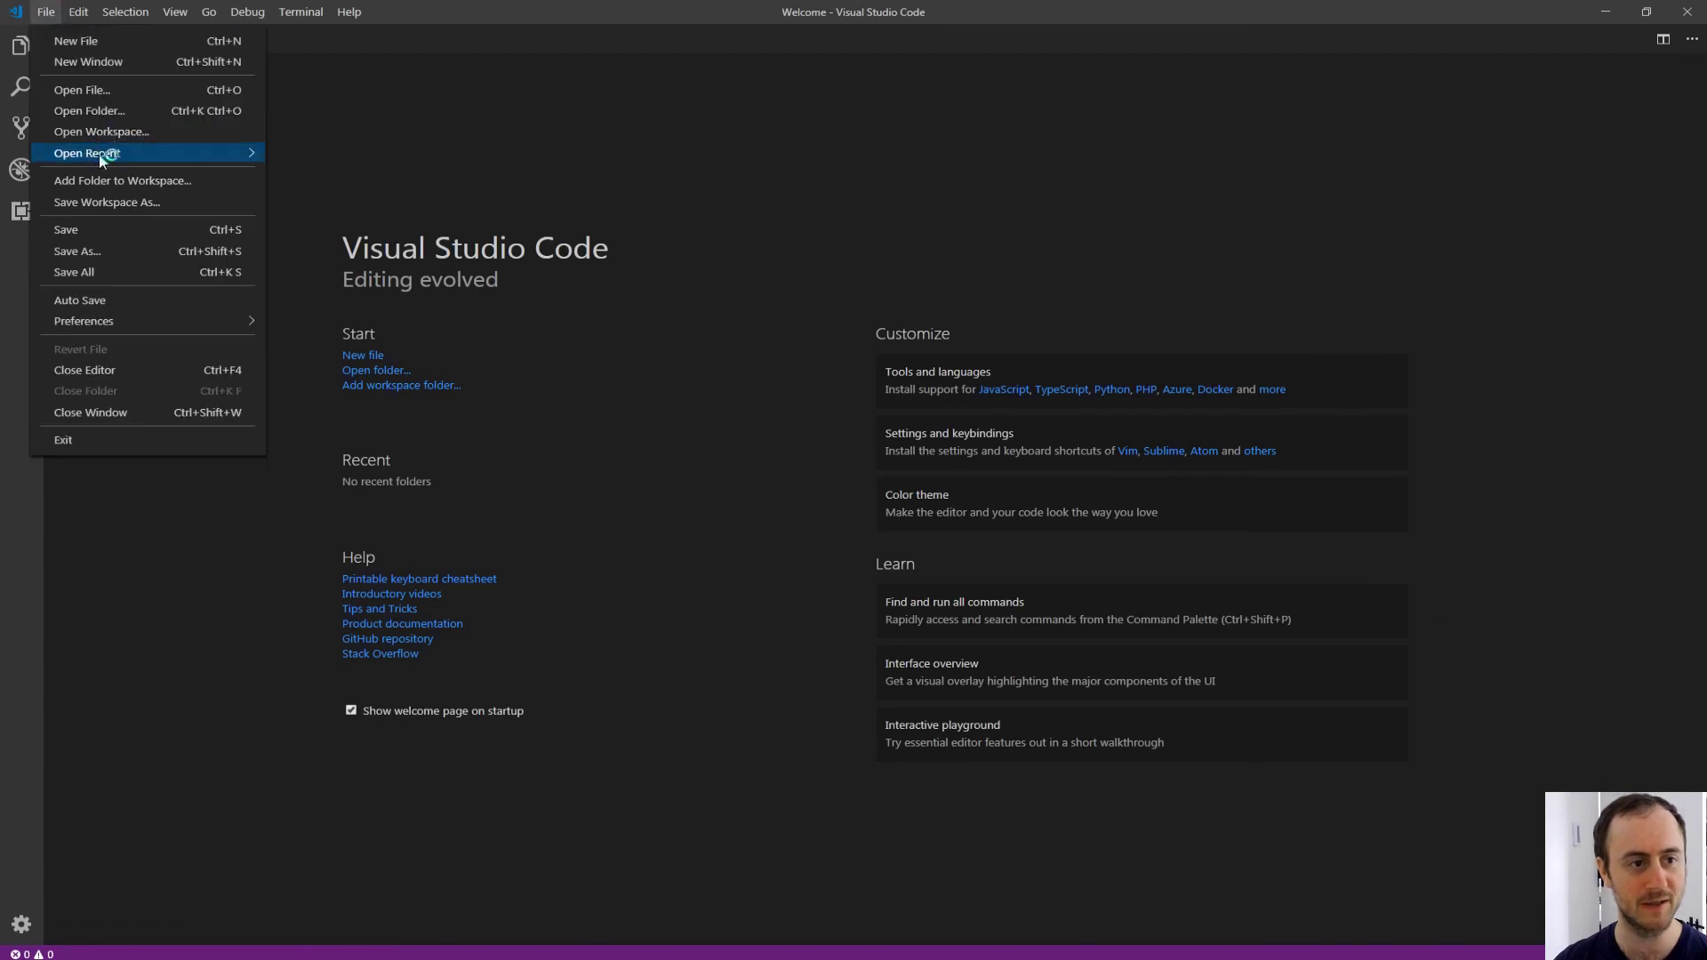
pyautogui.moveTo(100, 157)
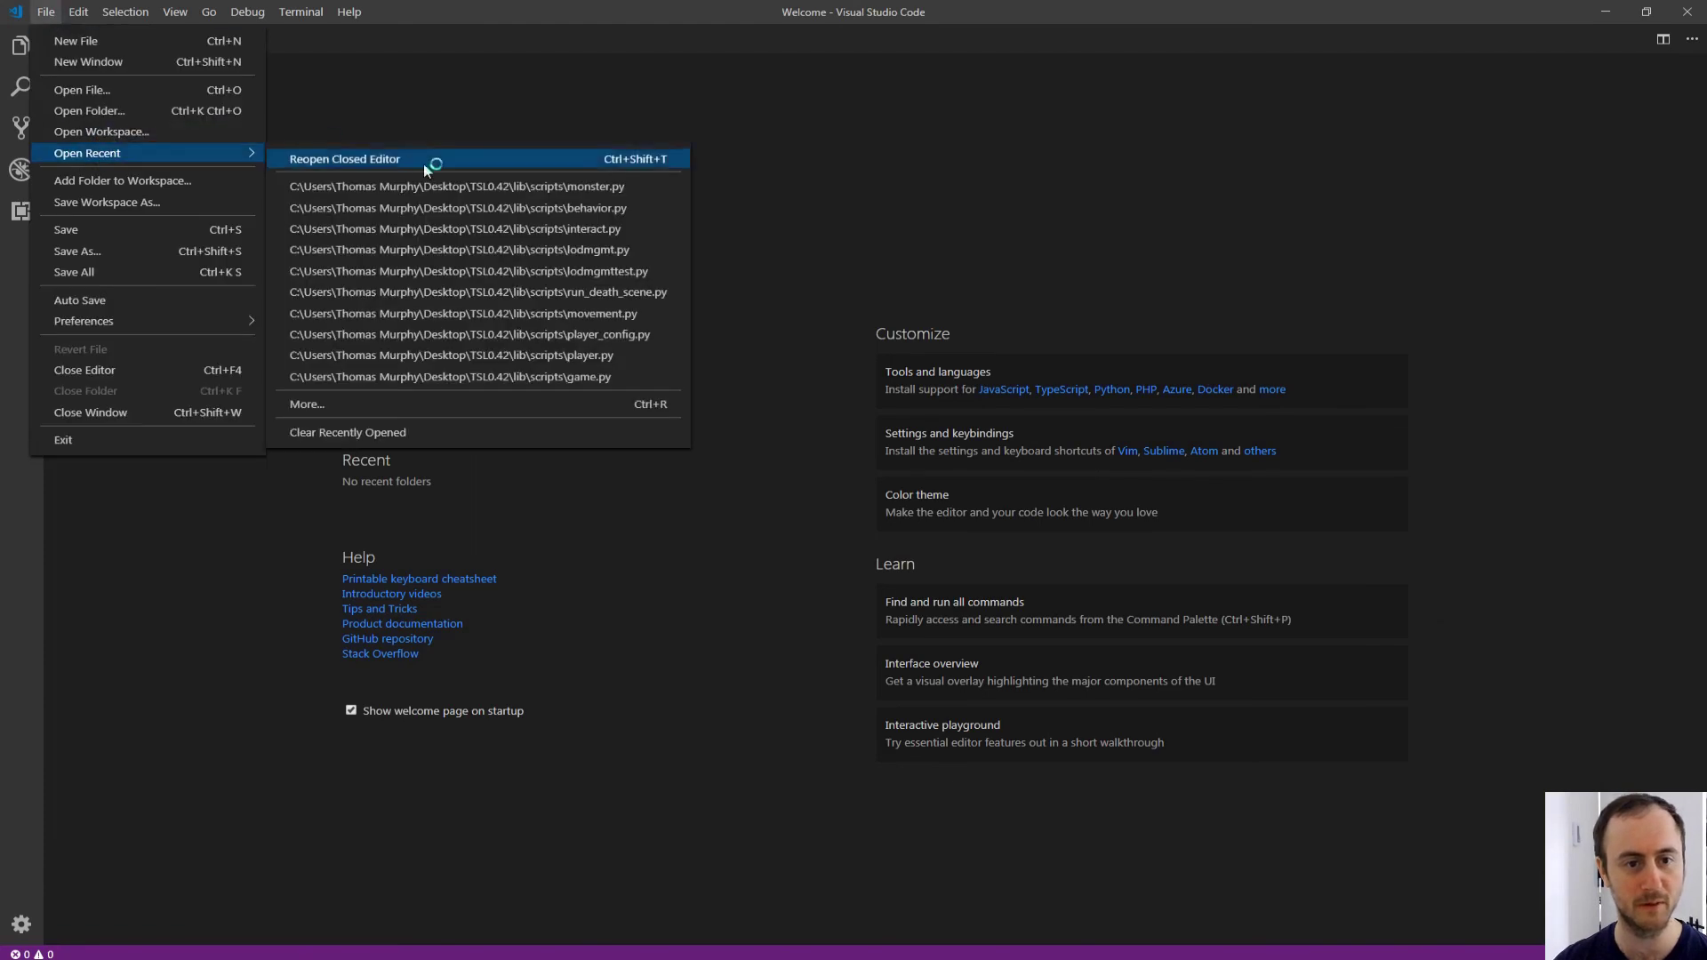
pyautogui.click(546, 213)
pyautogui.click(45, 11)
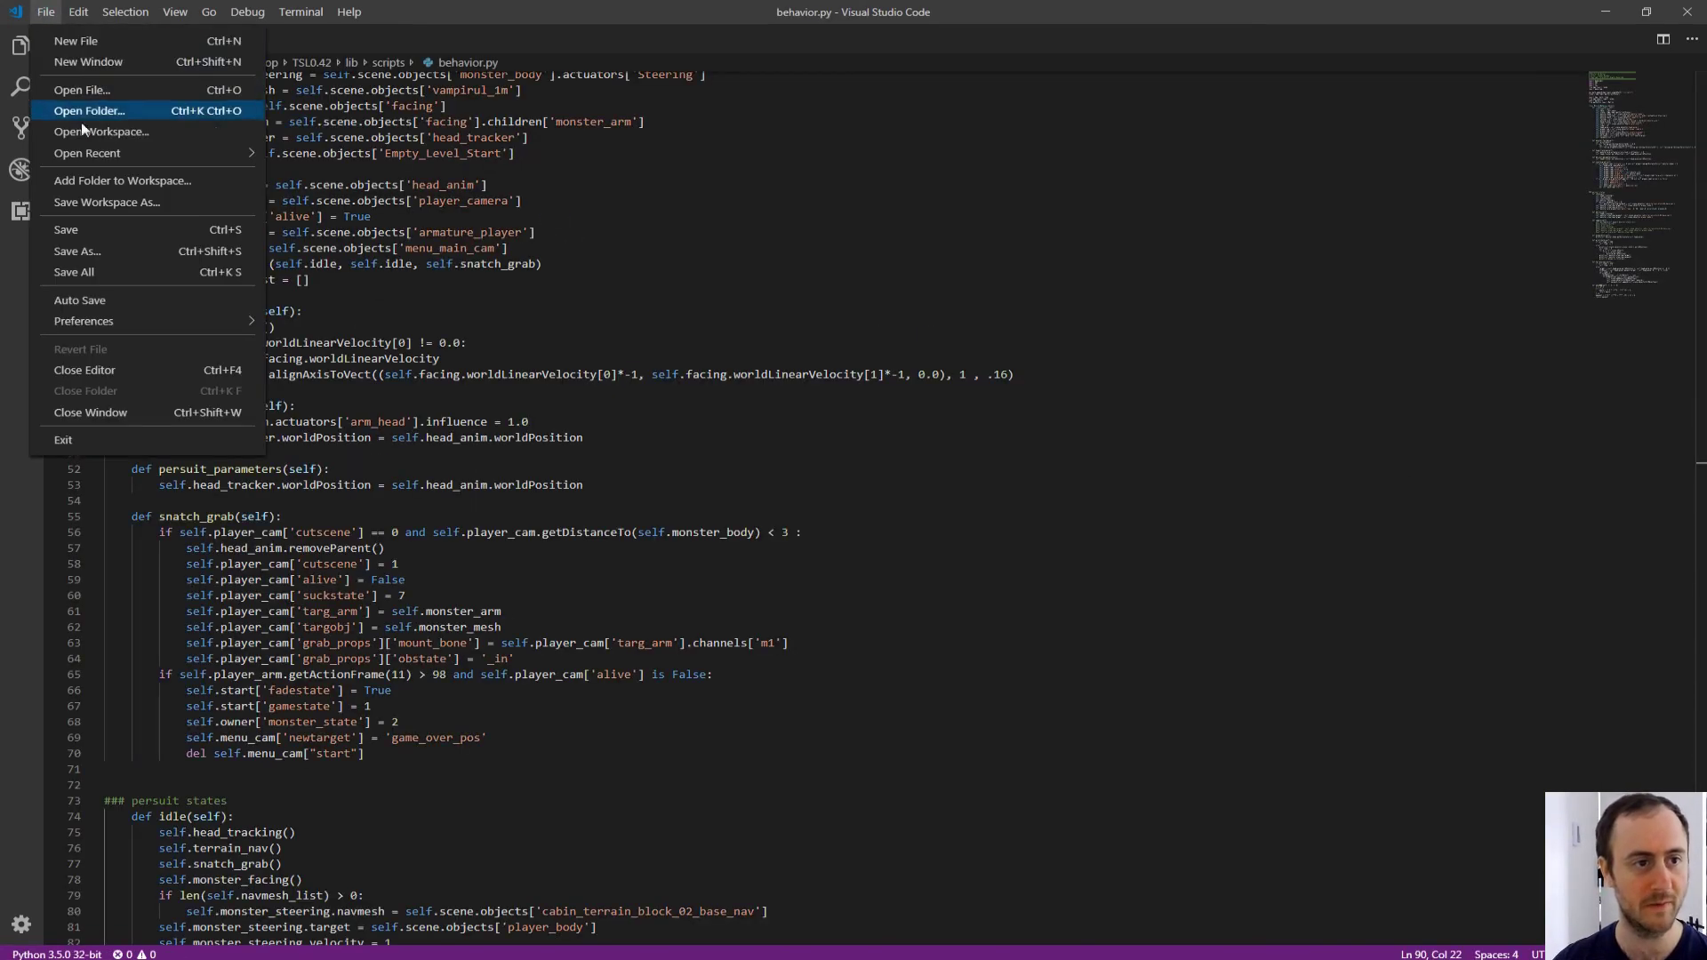
pyautogui.moveTo(98, 152)
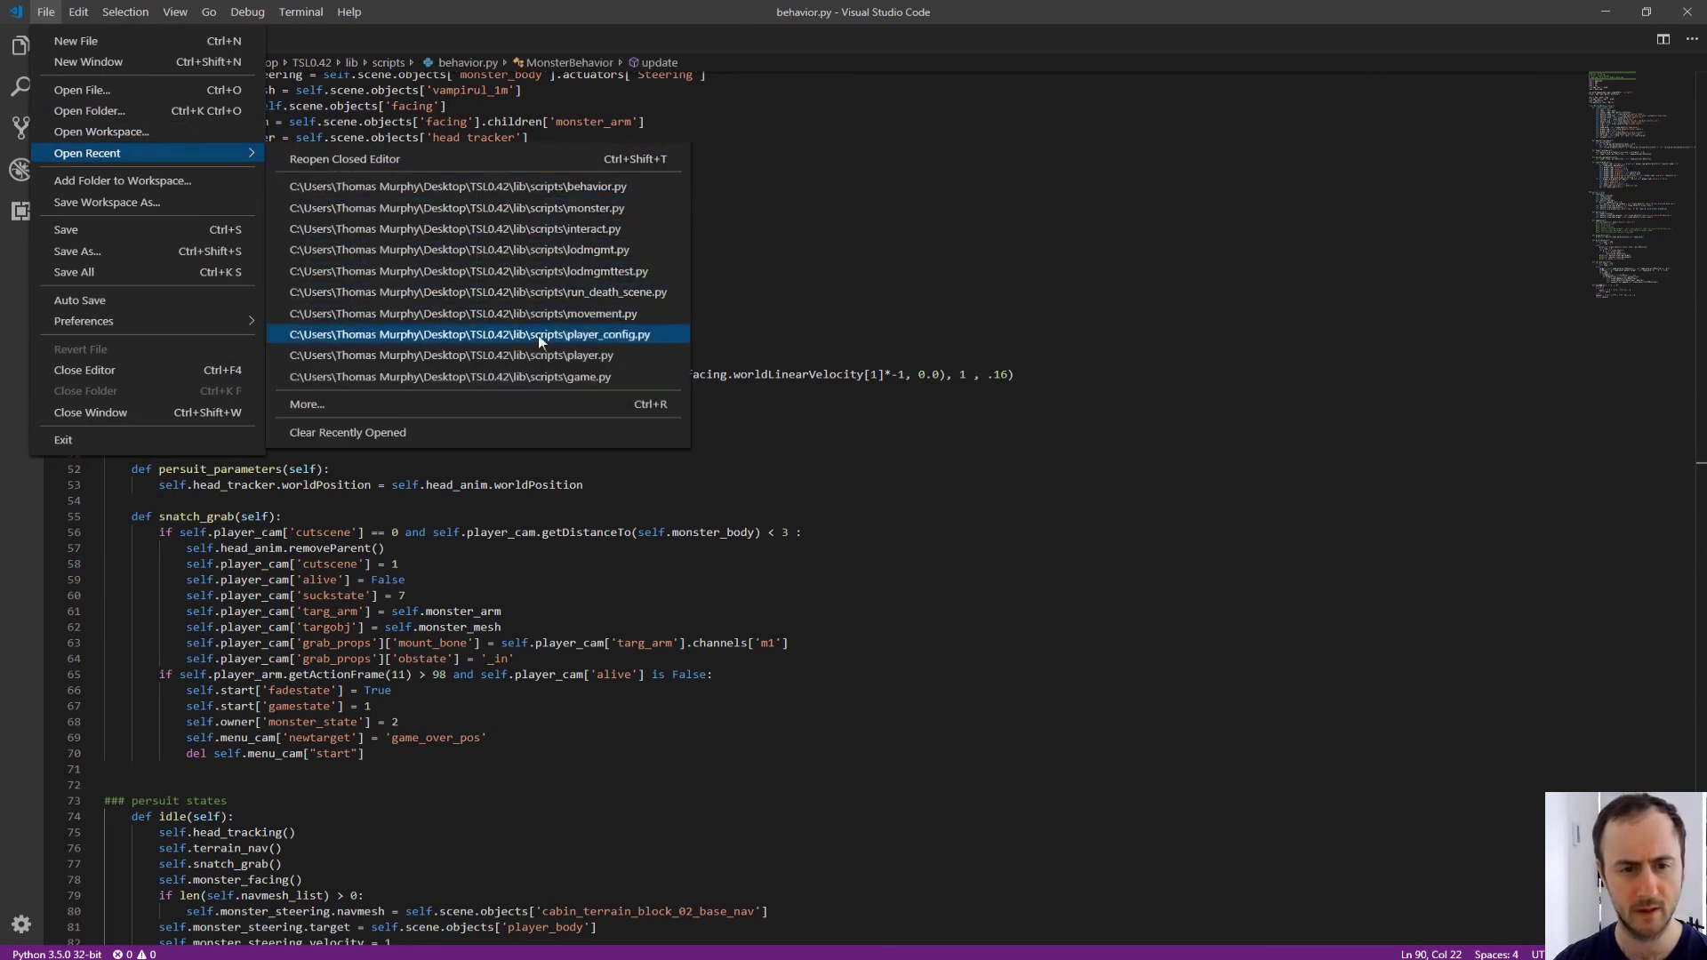
pyautogui.click(531, 229)
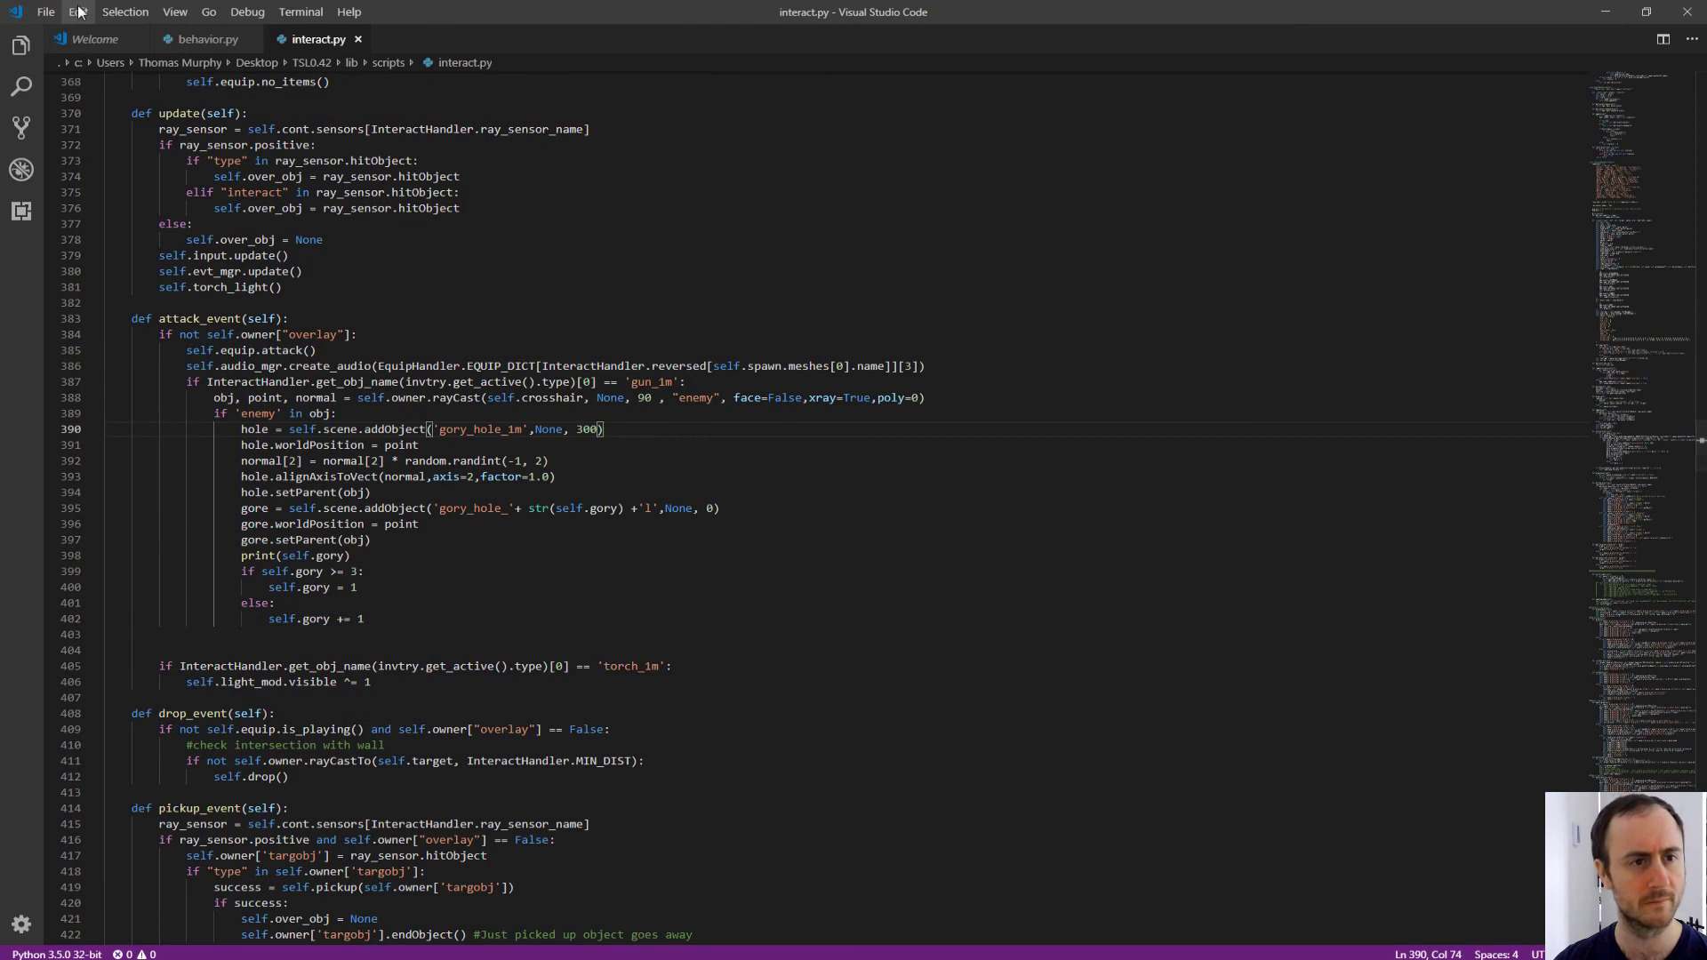
# Step: Open monster.py, comment out own['behavior'].update() under monster_state 1, and save the script
pyautogui.click(47, 12)
pyautogui.moveTo(142, 153)
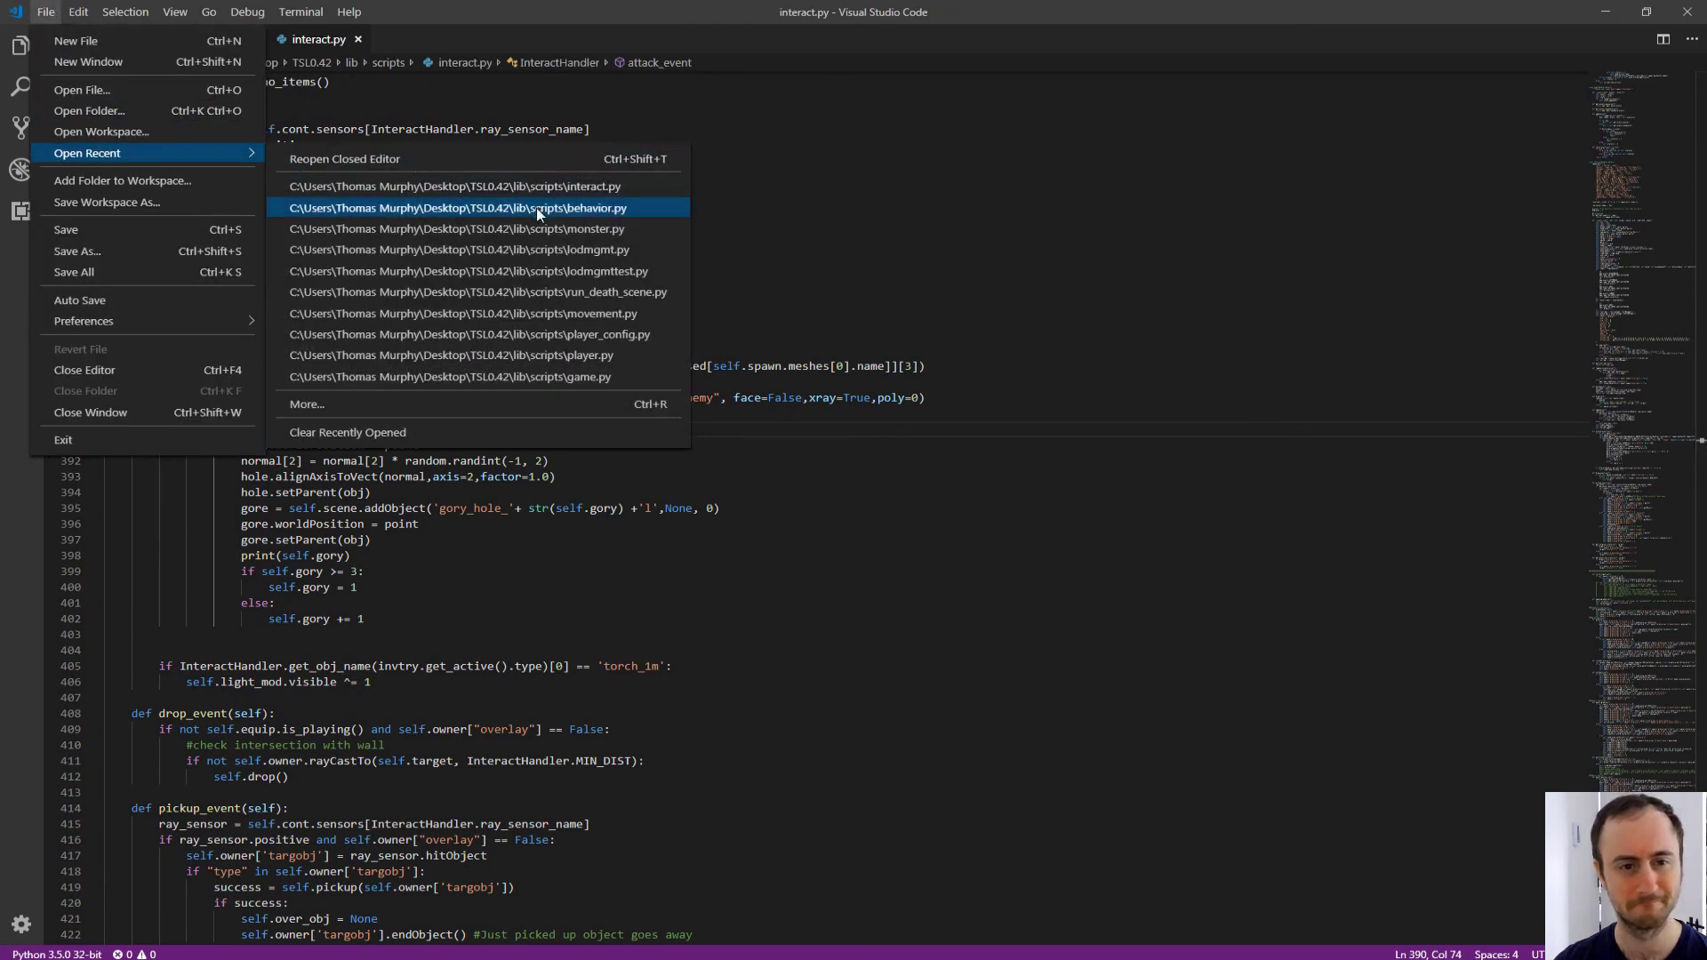
pyautogui.click(537, 230)
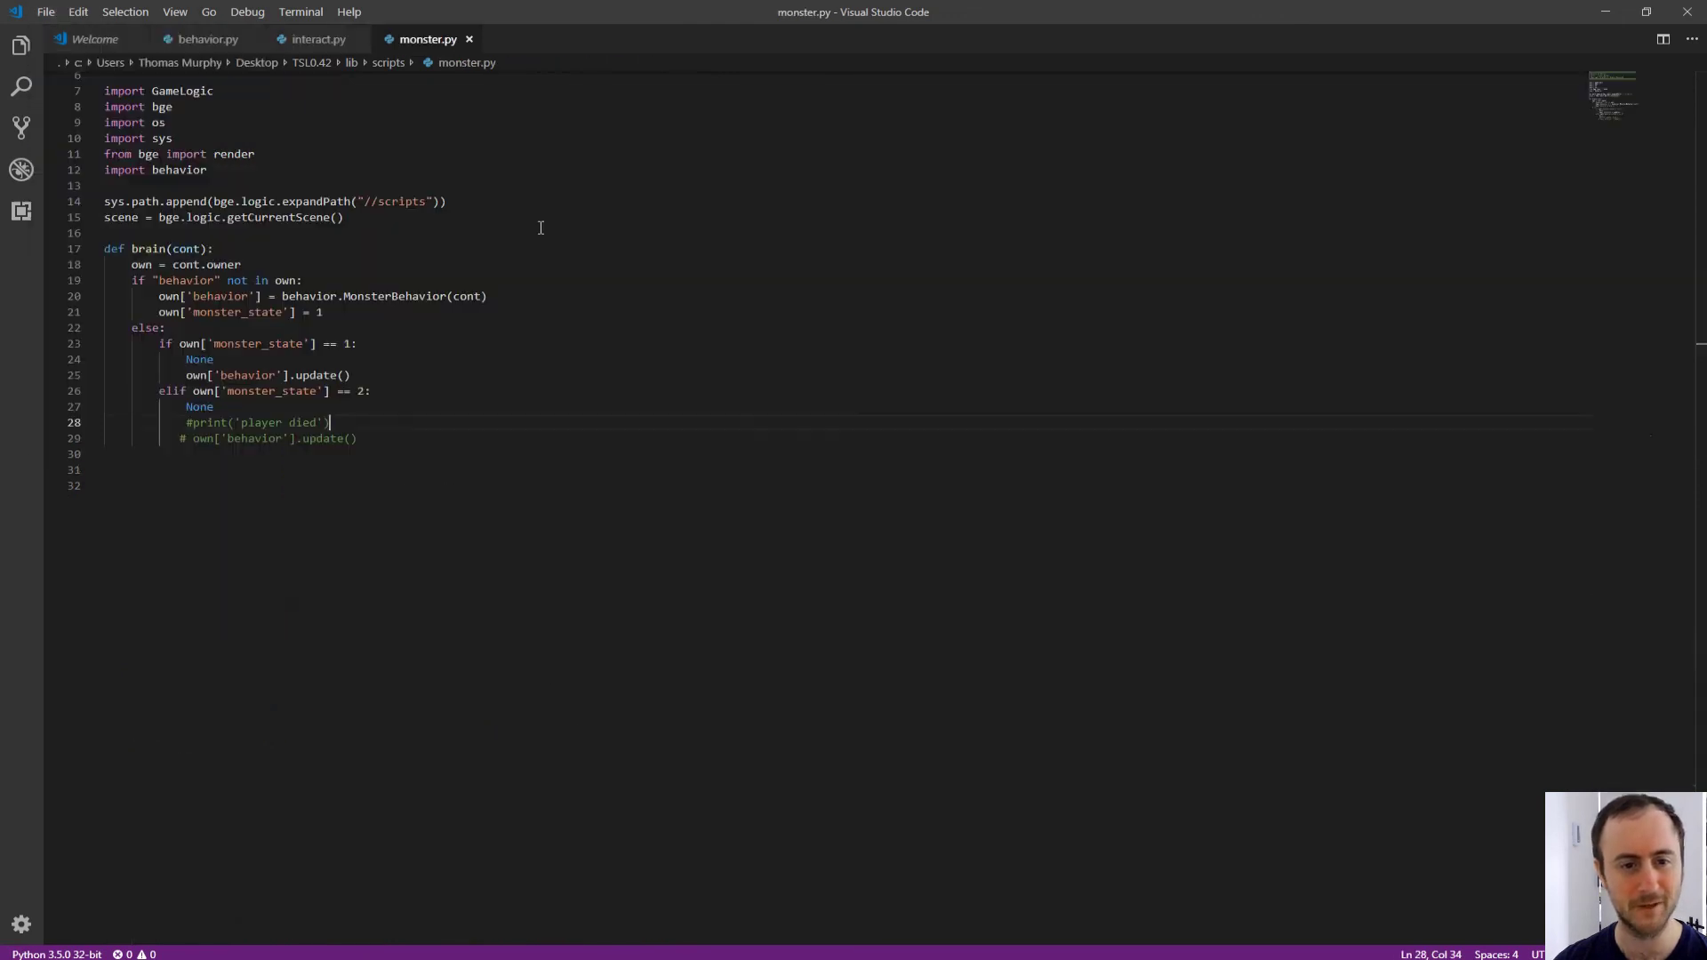
pyautogui.click(188, 374)
pyautogui.write('#')
pyautogui.hotkey('ctrl', 's')
# Step: Switch to the TSL1UBG game window and bring up its command console alongside it
pyautogui.hotkey('alt', 'Tab')
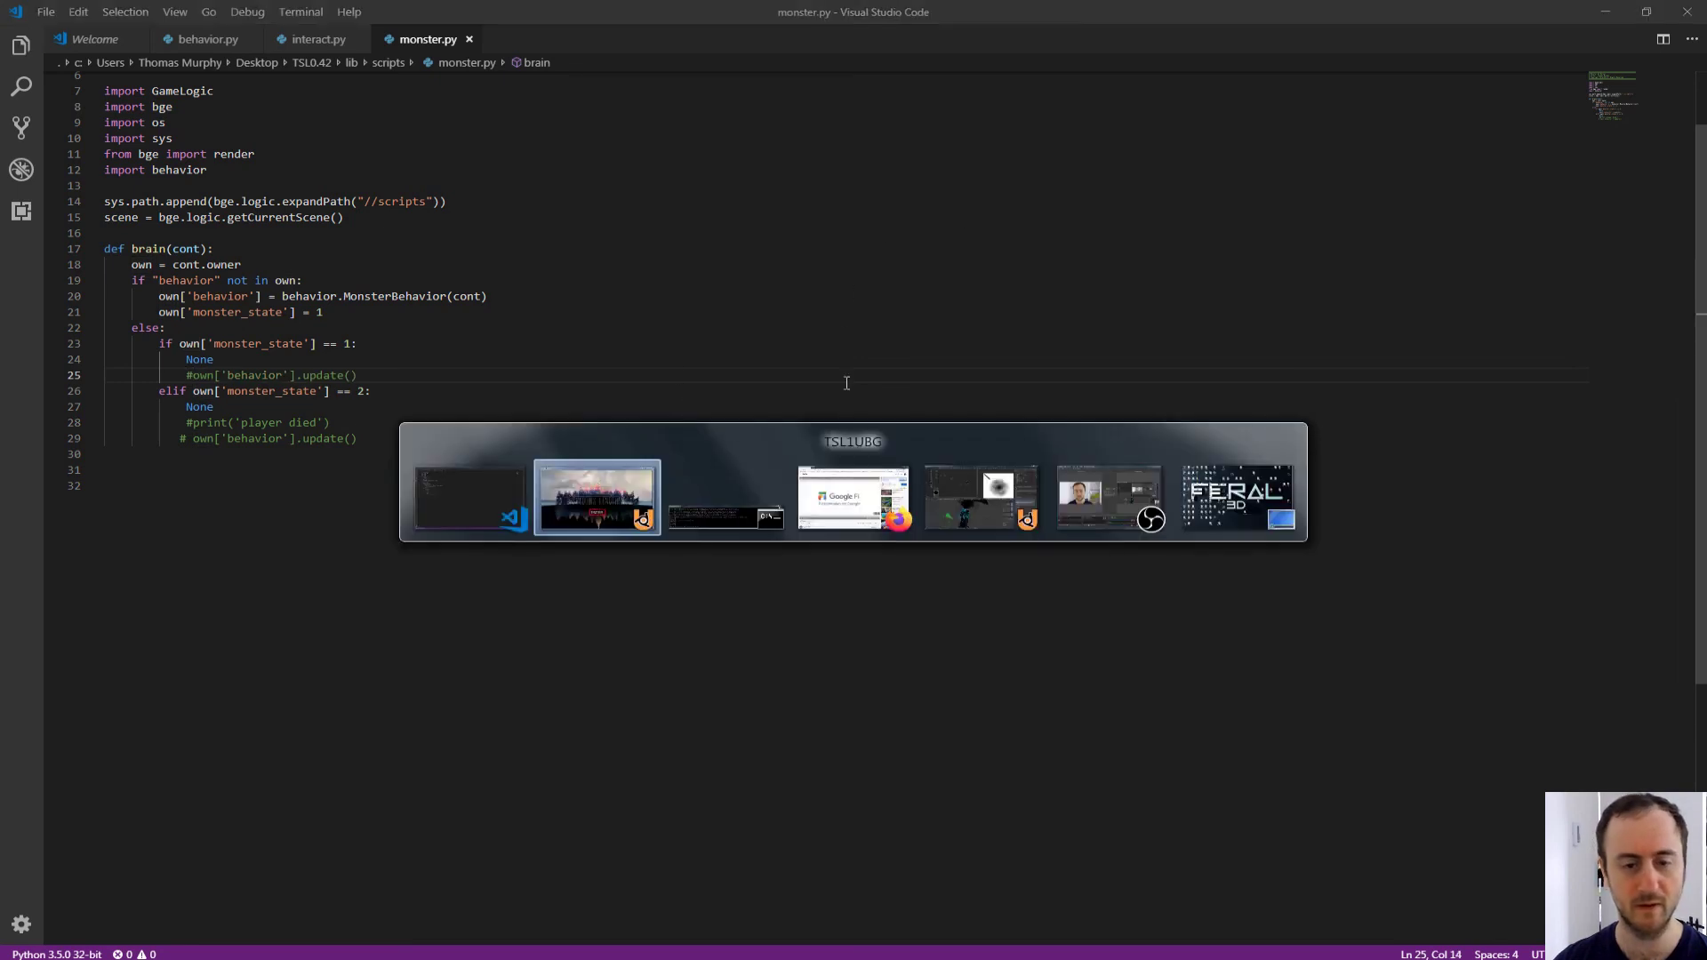
pyautogui.click(580, 471)
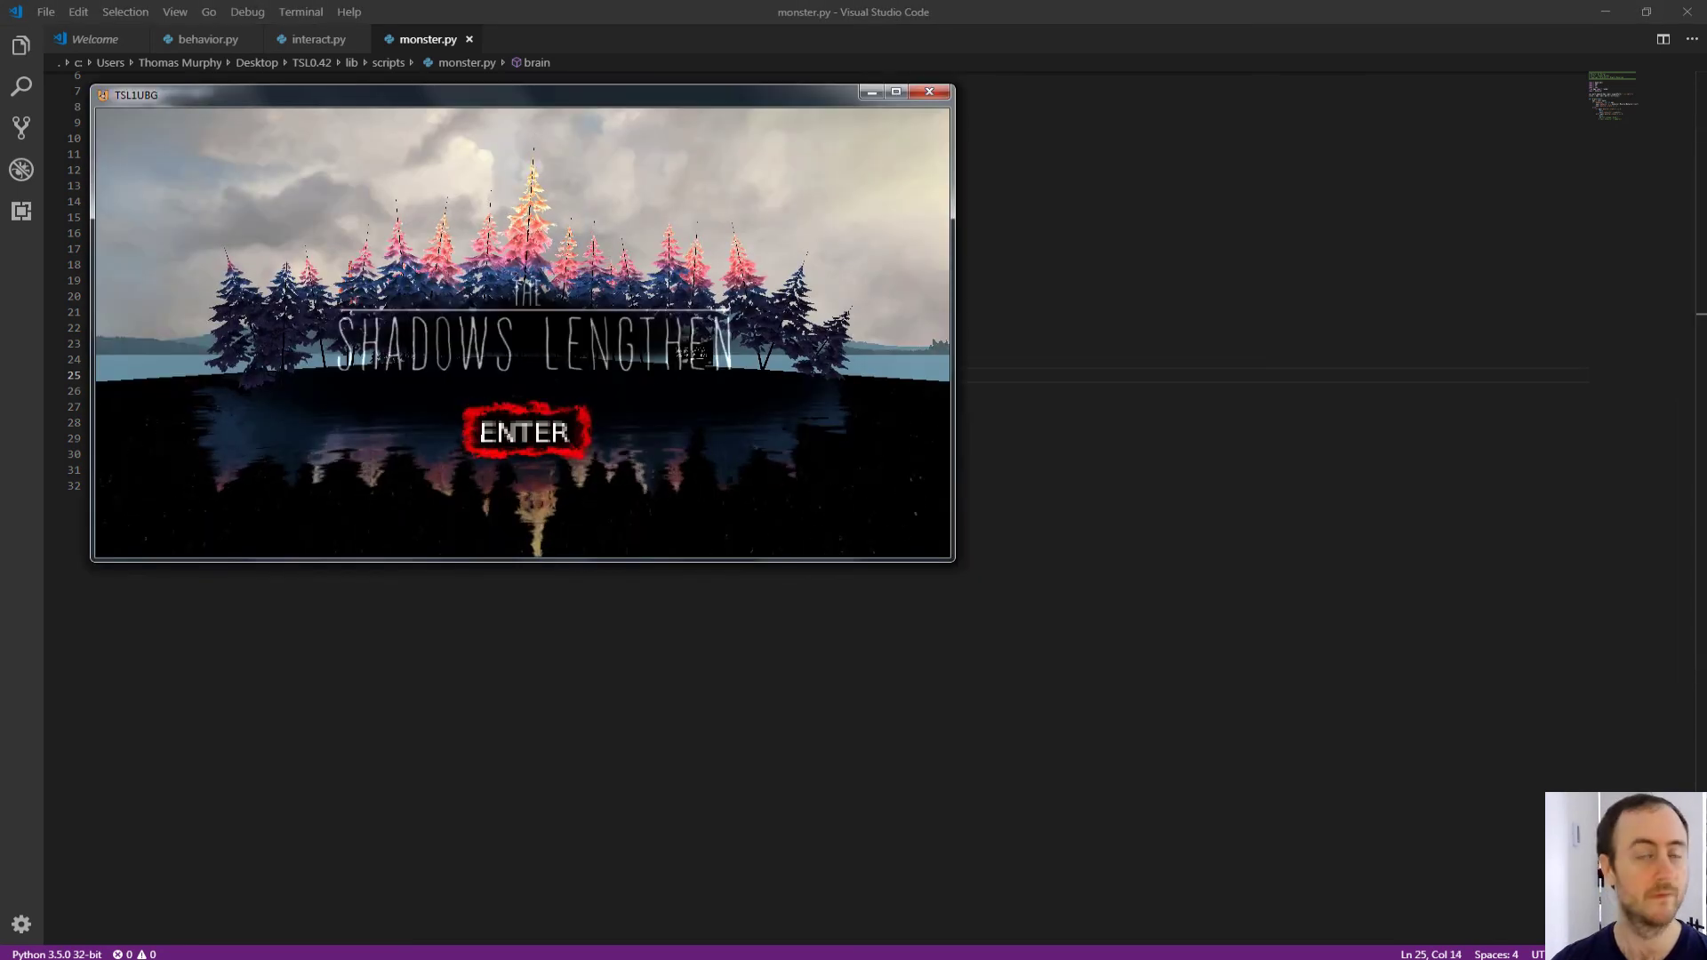
pyautogui.hotkey('alt', 'Tab')
pyautogui.click(725, 520)
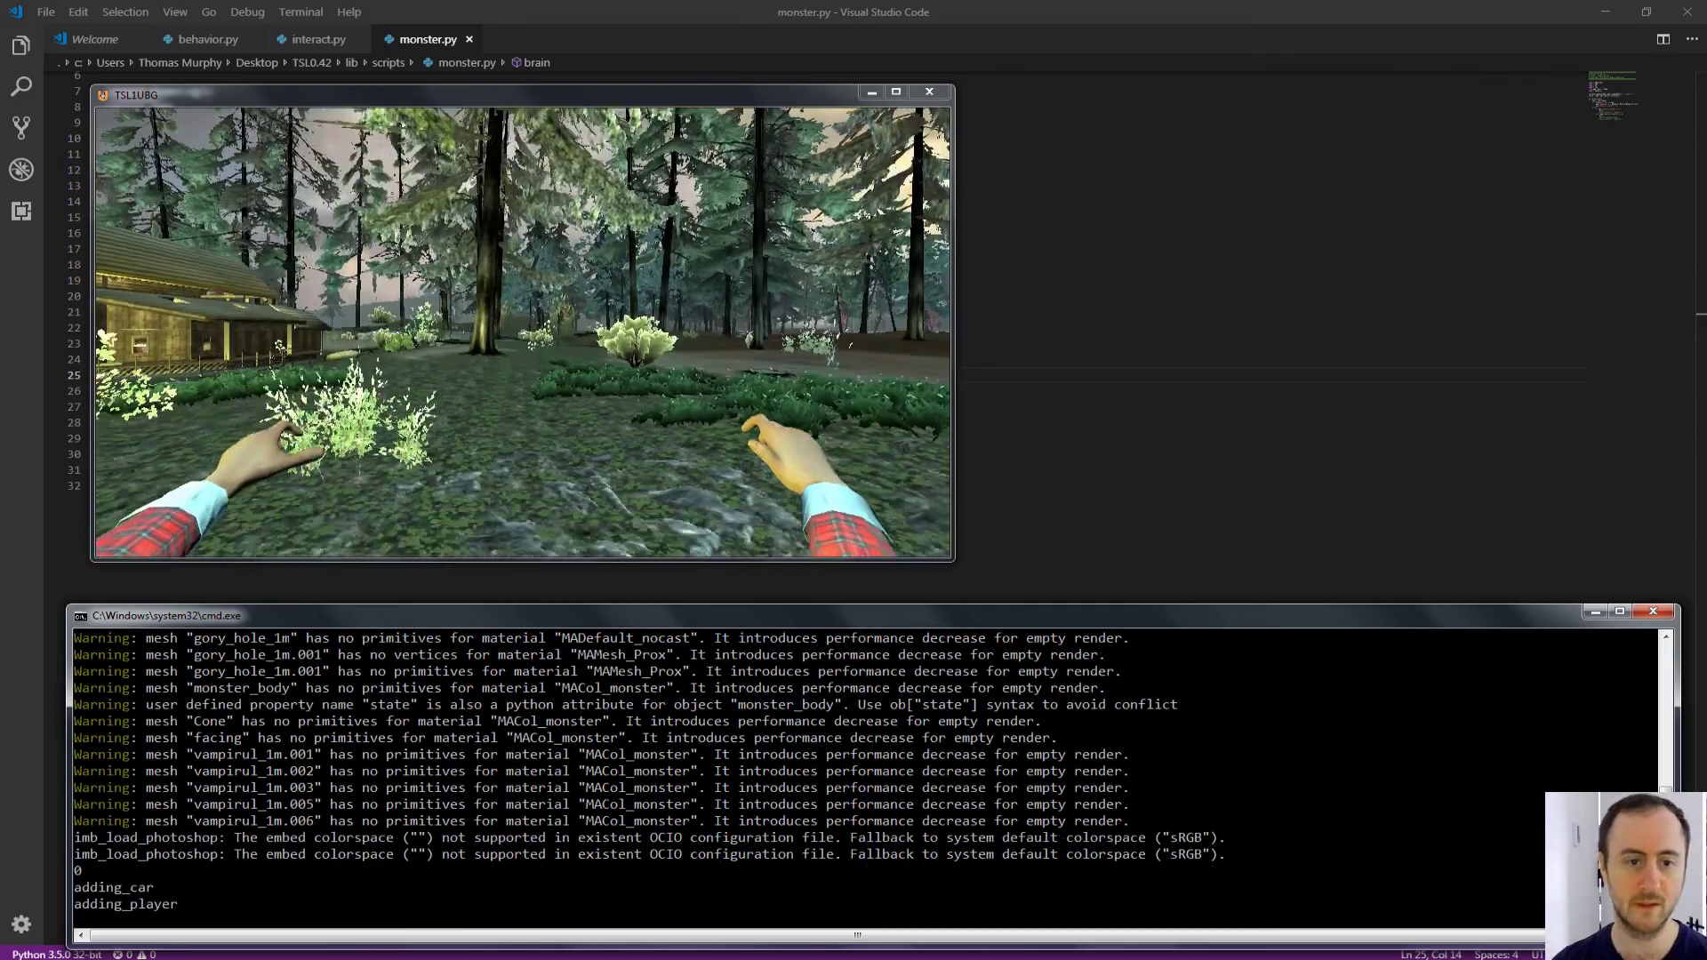
# Step: Draw the pistol, approach the monster and shoot its chest from the front to test the wound decals
pyautogui.press('e')
pyautogui.press('e')
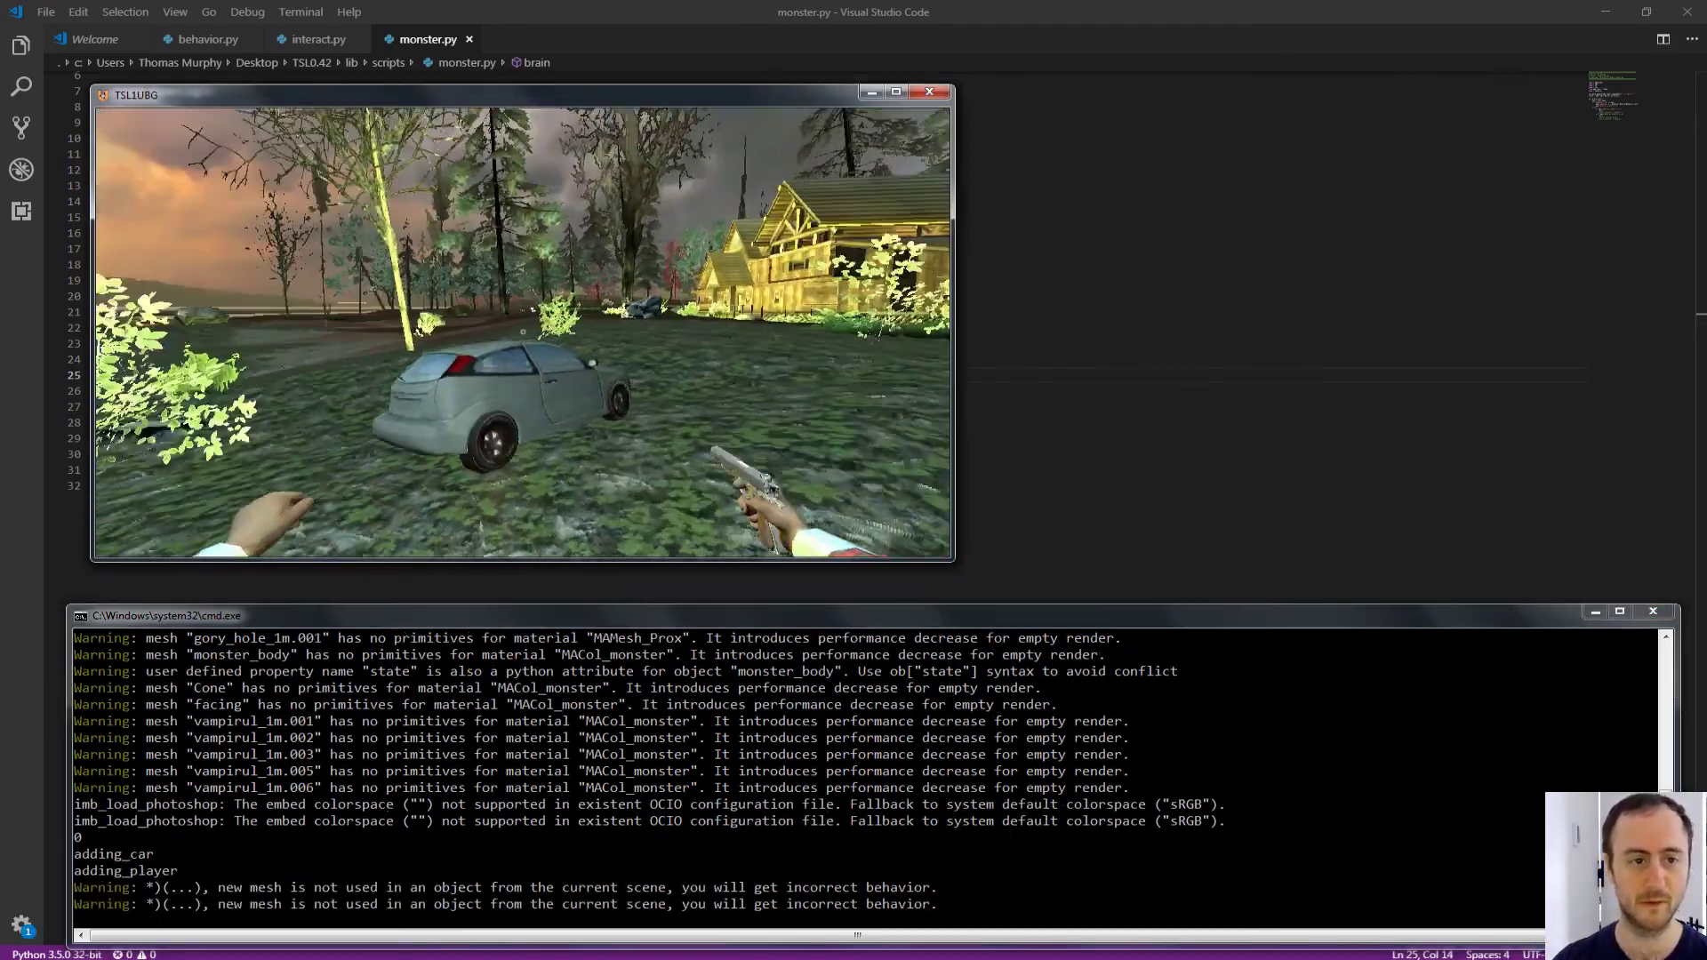
pyautogui.click(522, 332)
pyautogui.press('w')
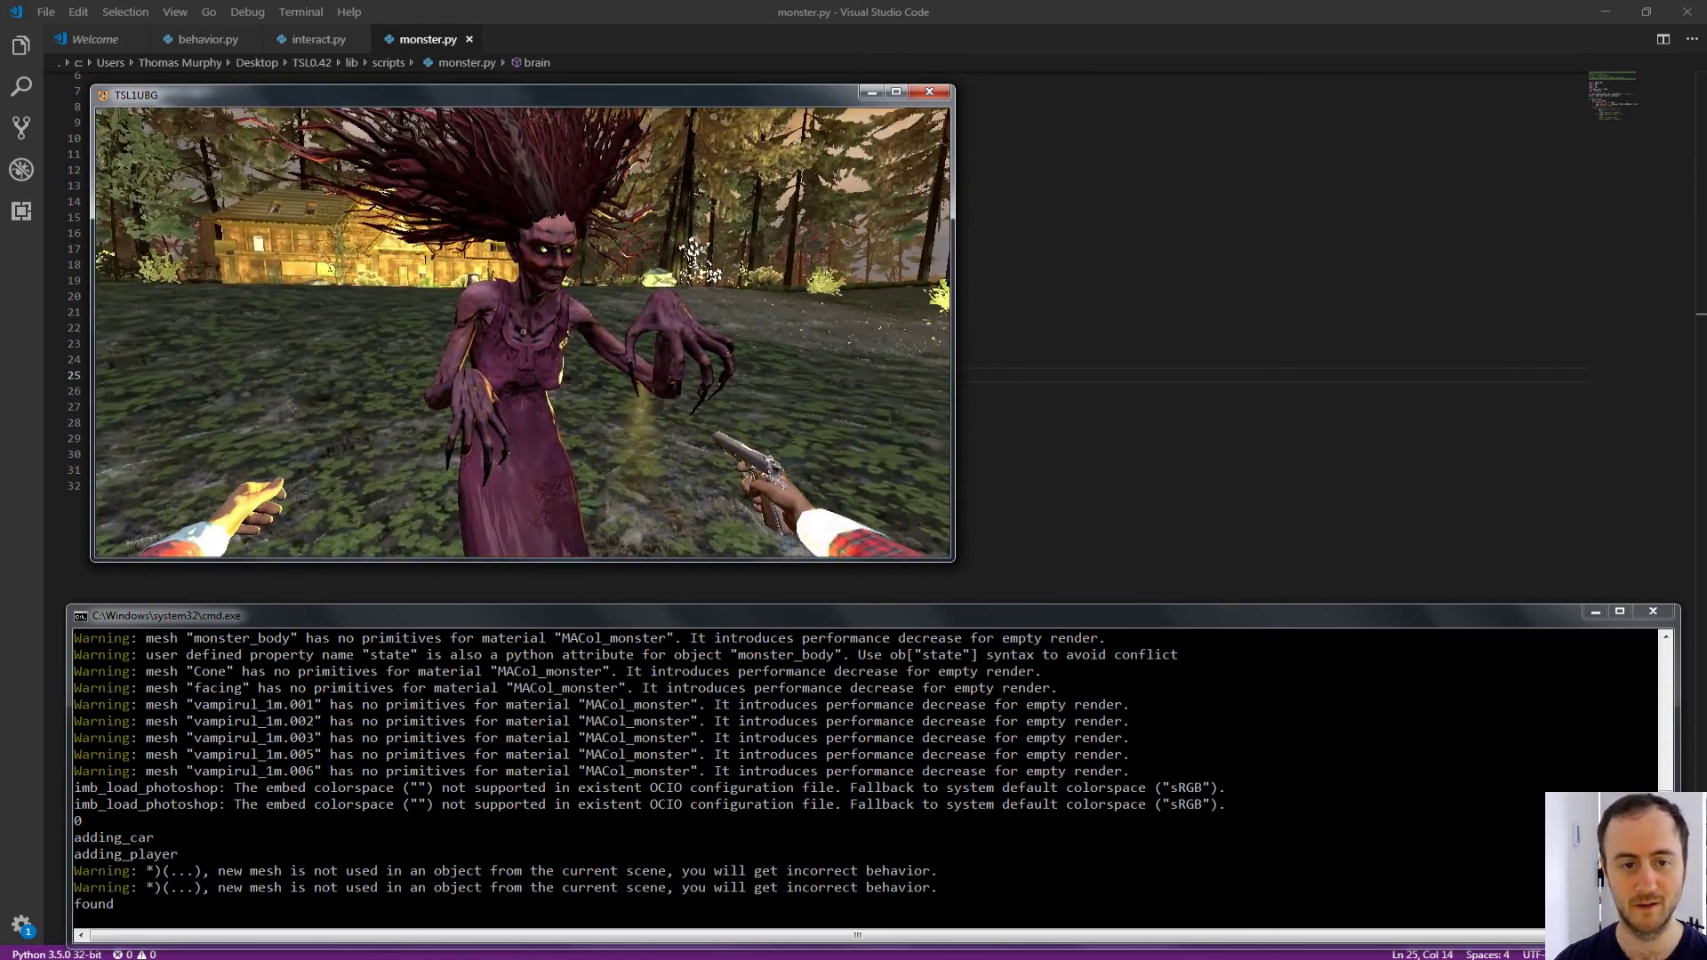
pyautogui.click(523, 332)
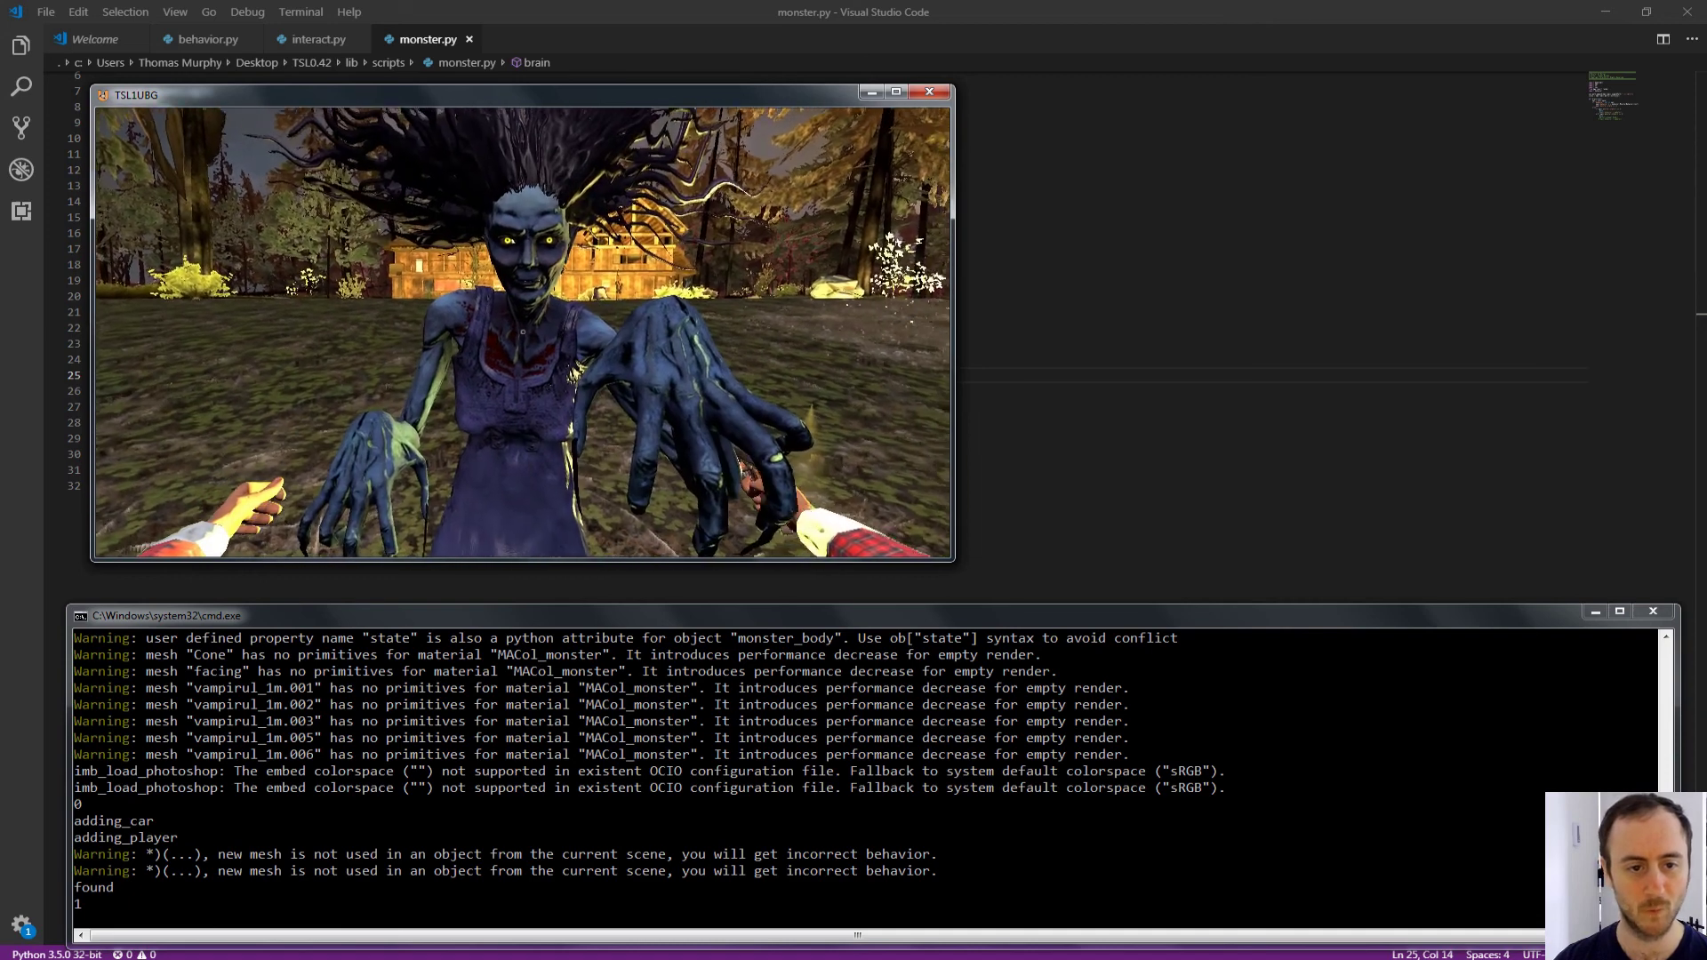
pyautogui.click(525, 333)
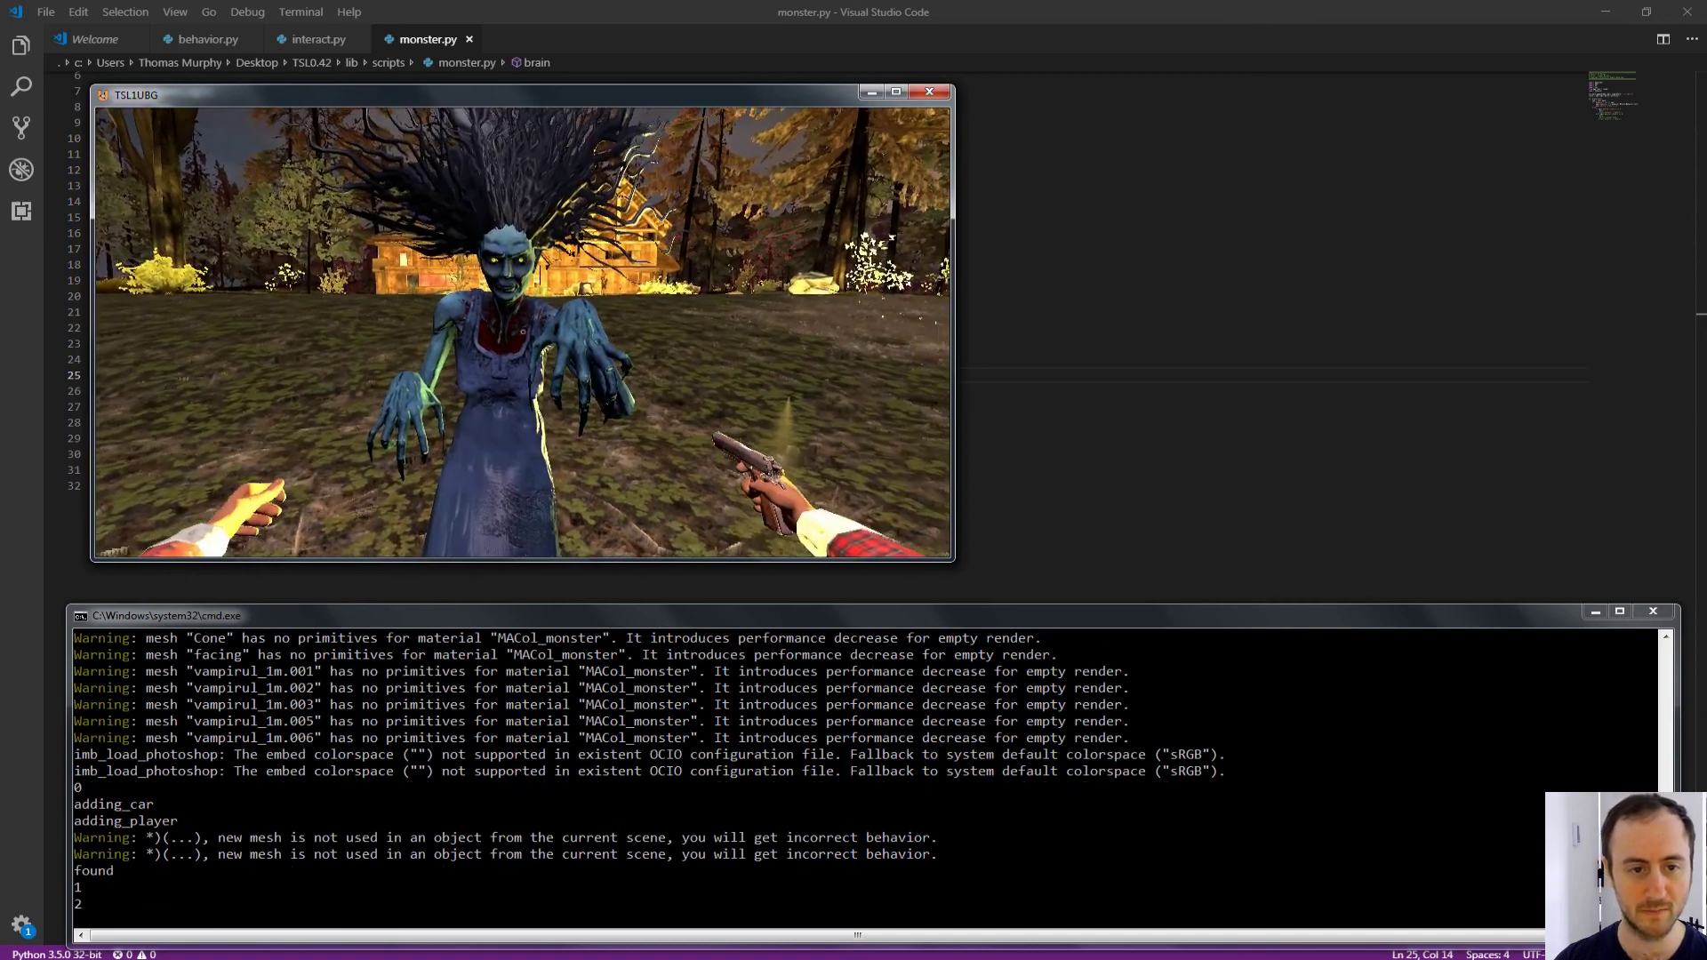
pyautogui.click(524, 332)
pyautogui.click(525, 332)
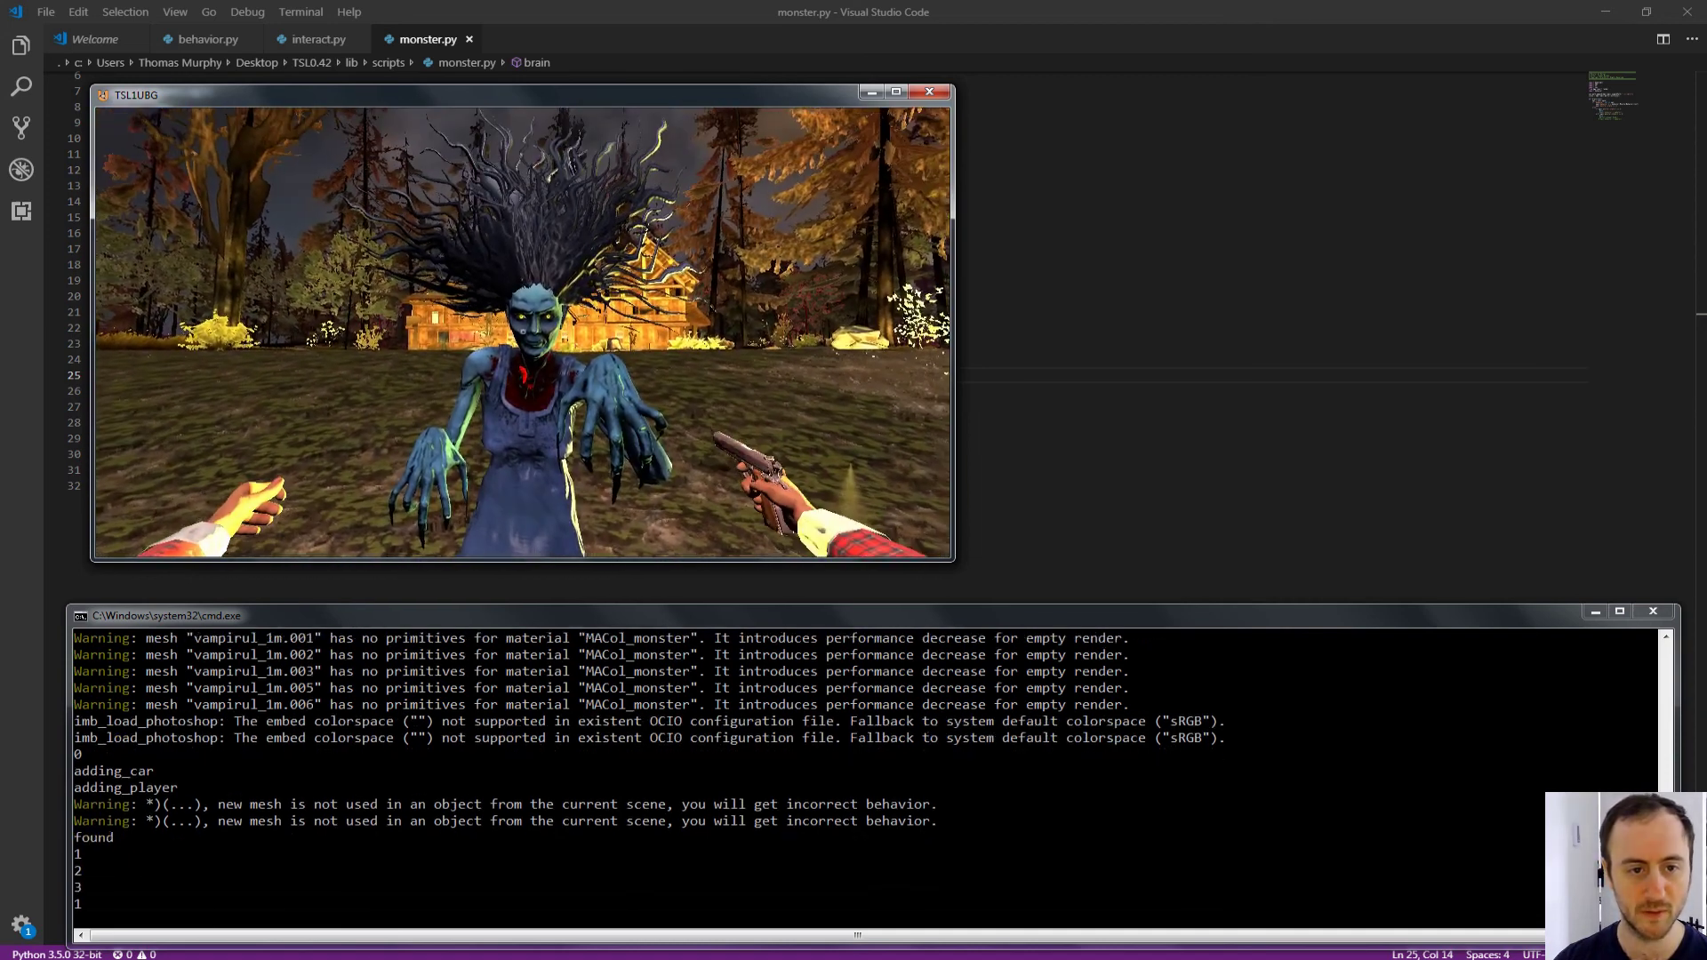
pyautogui.click(525, 333)
pyautogui.click(524, 332)
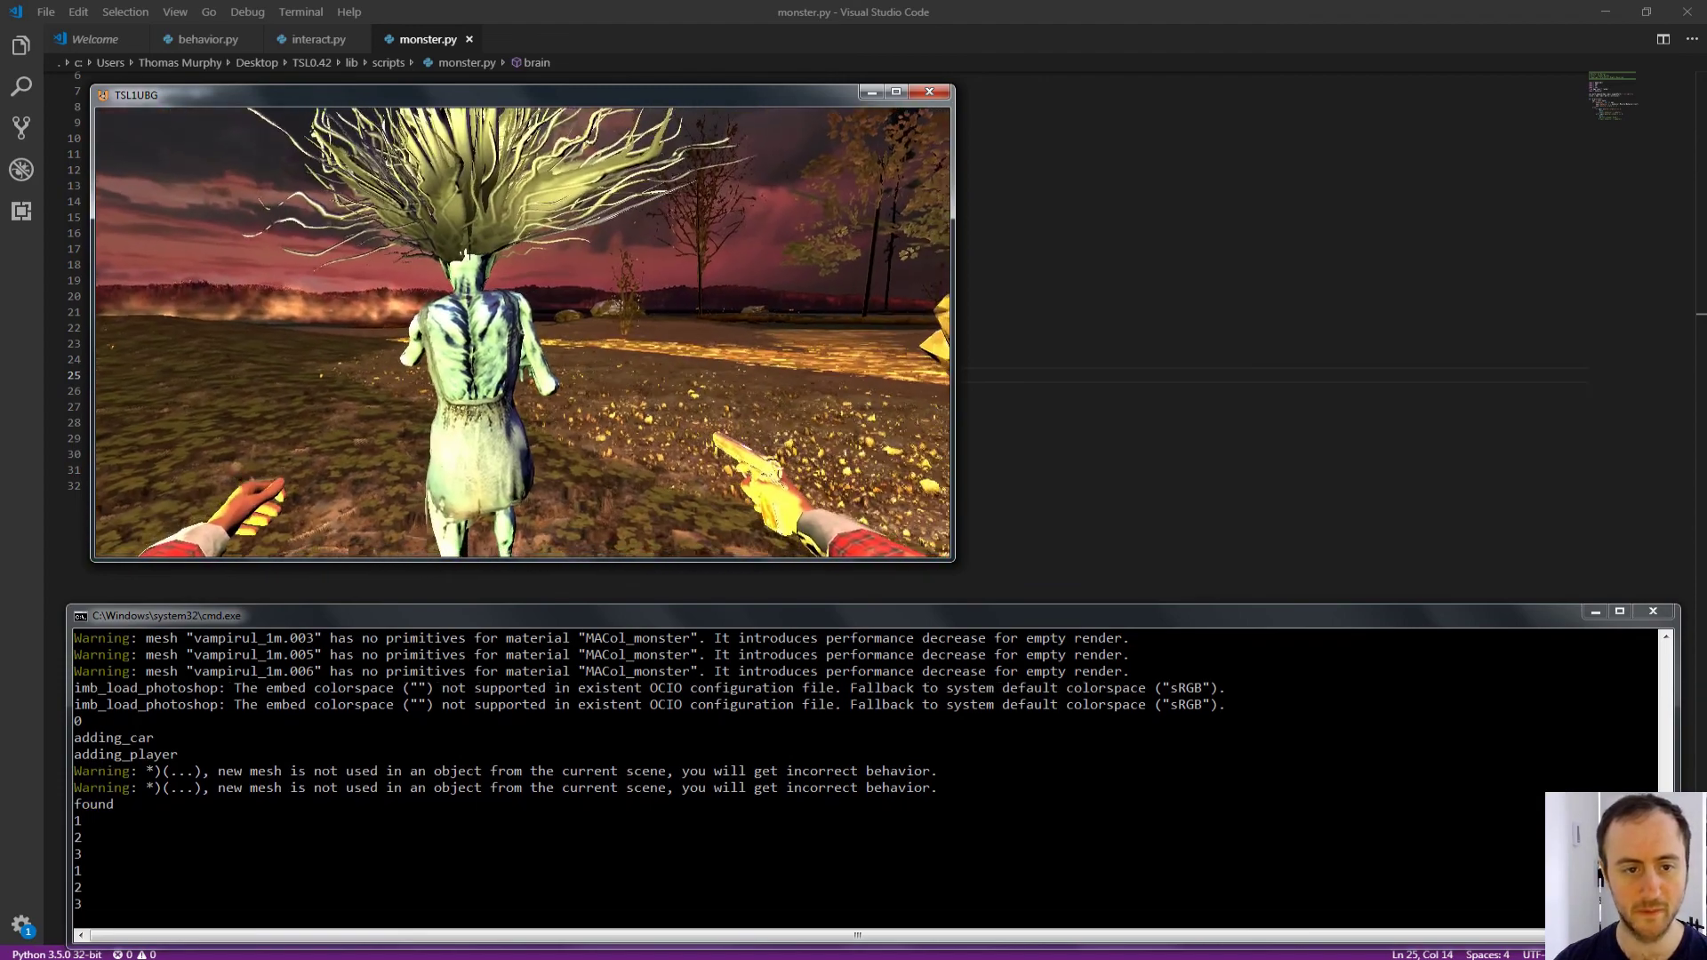
# Step: Fire repeatedly into the monster's upper back to inspect overlapping wound decals from behind
pyautogui.click(524, 332)
pyautogui.click(524, 332)
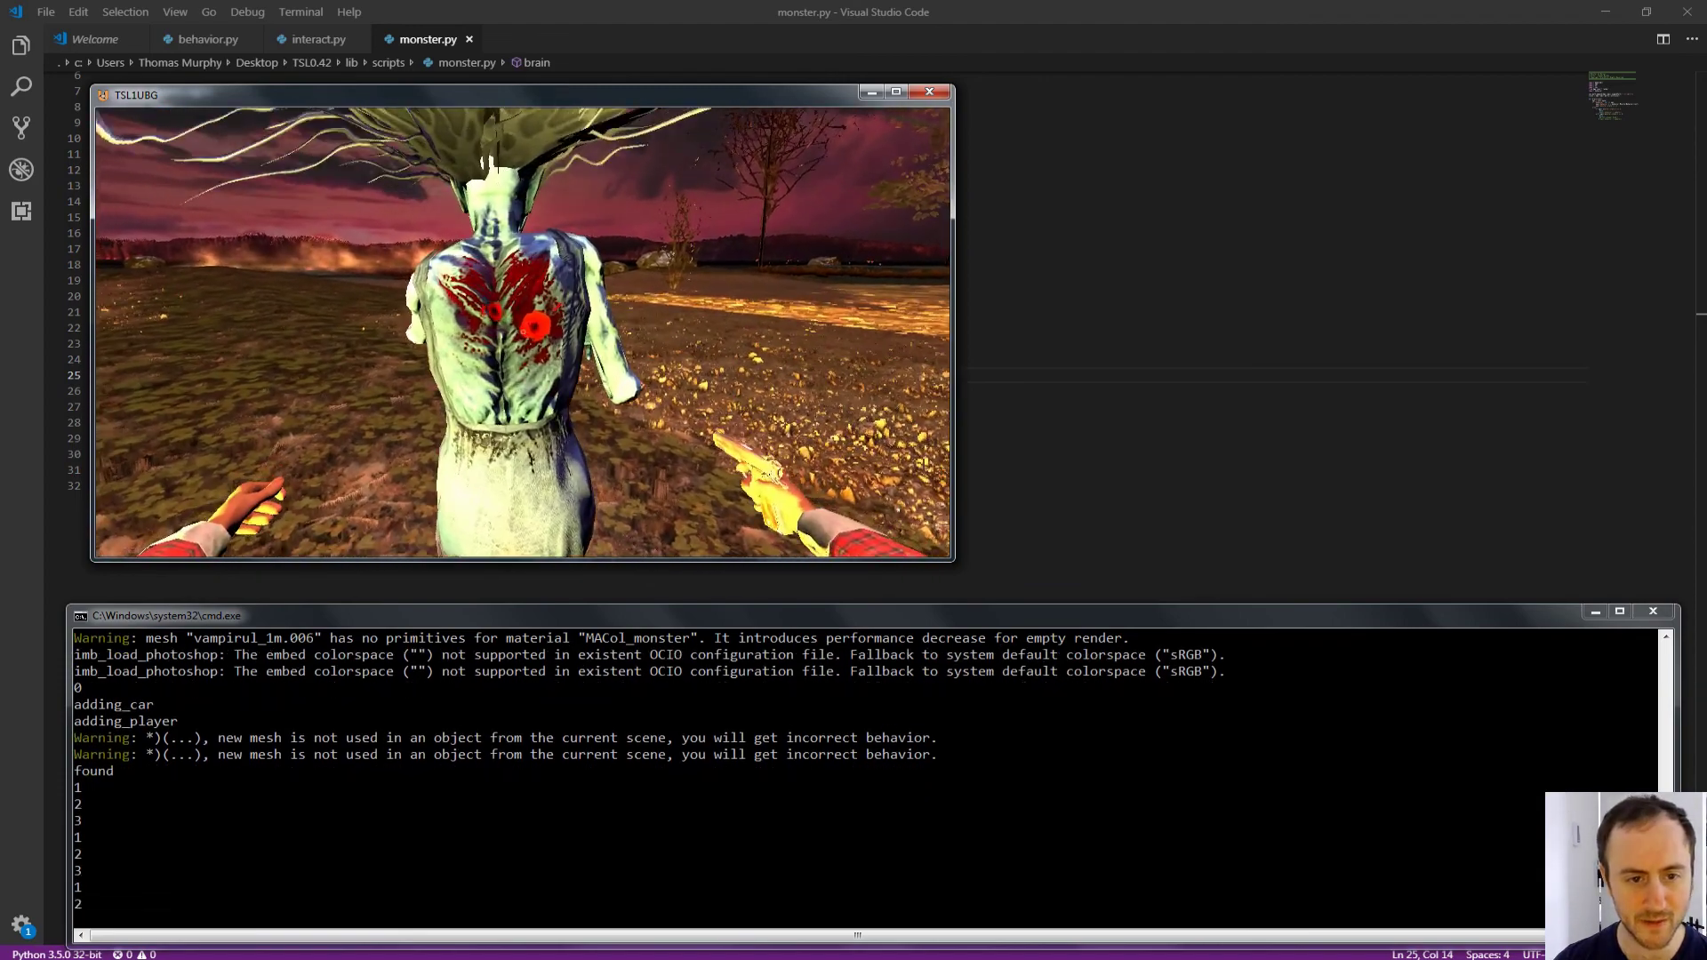
pyautogui.click(525, 333)
pyautogui.click(525, 332)
pyautogui.click(524, 333)
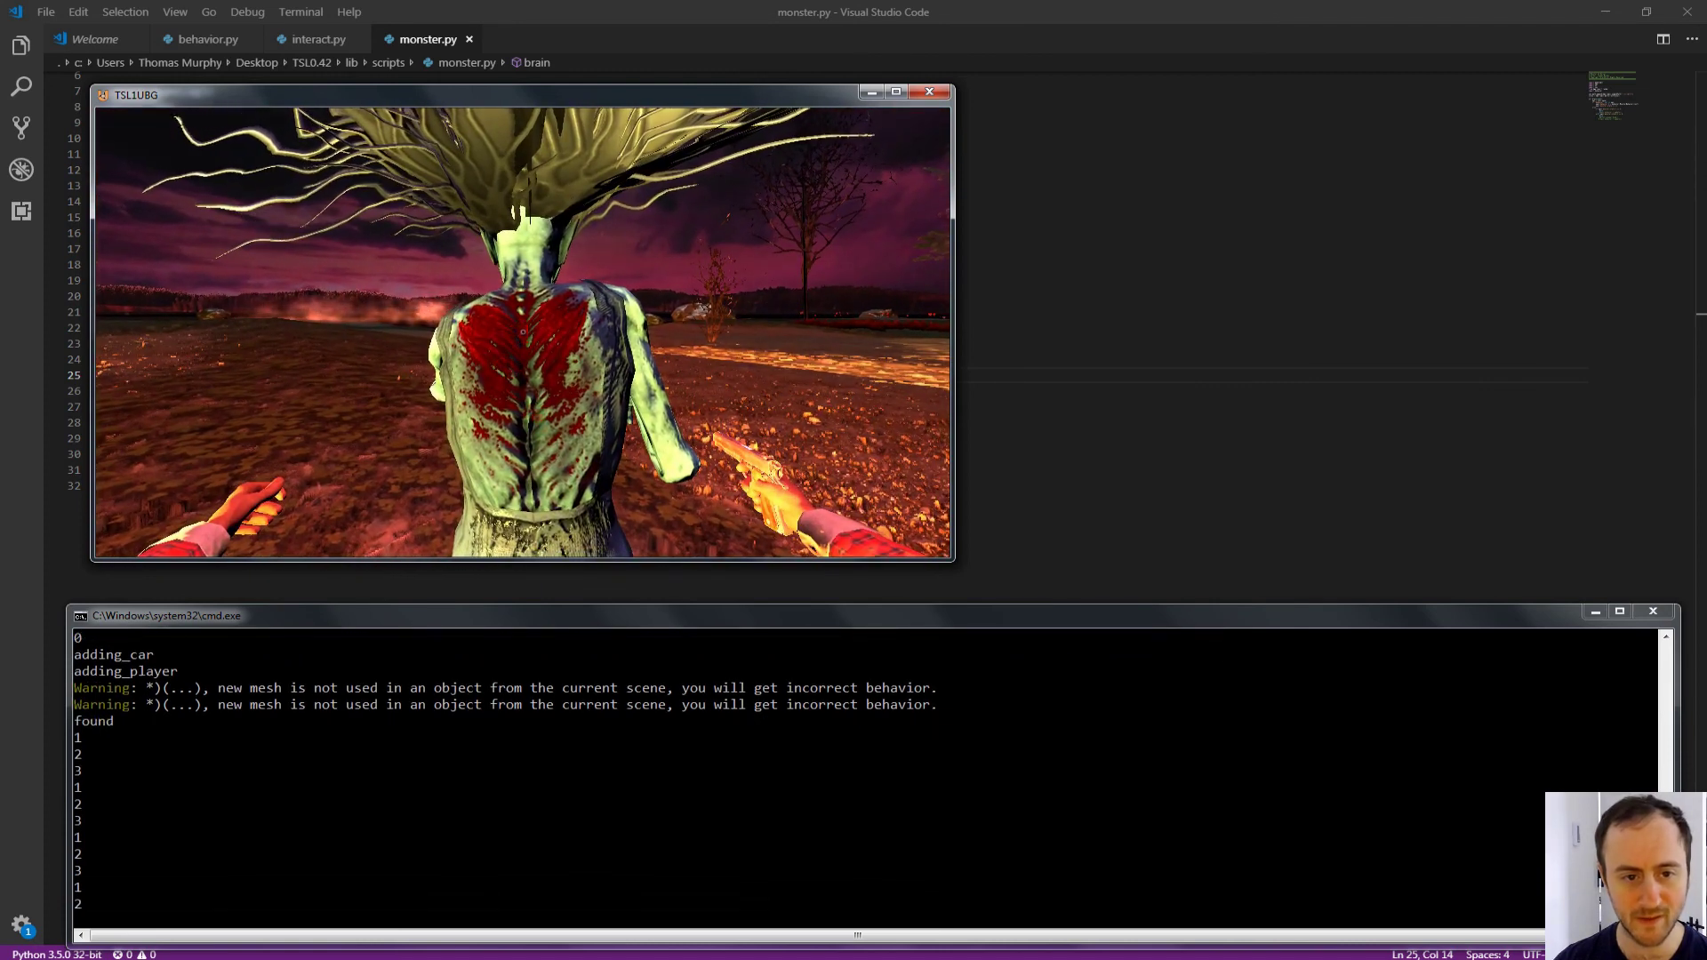
pyautogui.click(524, 333)
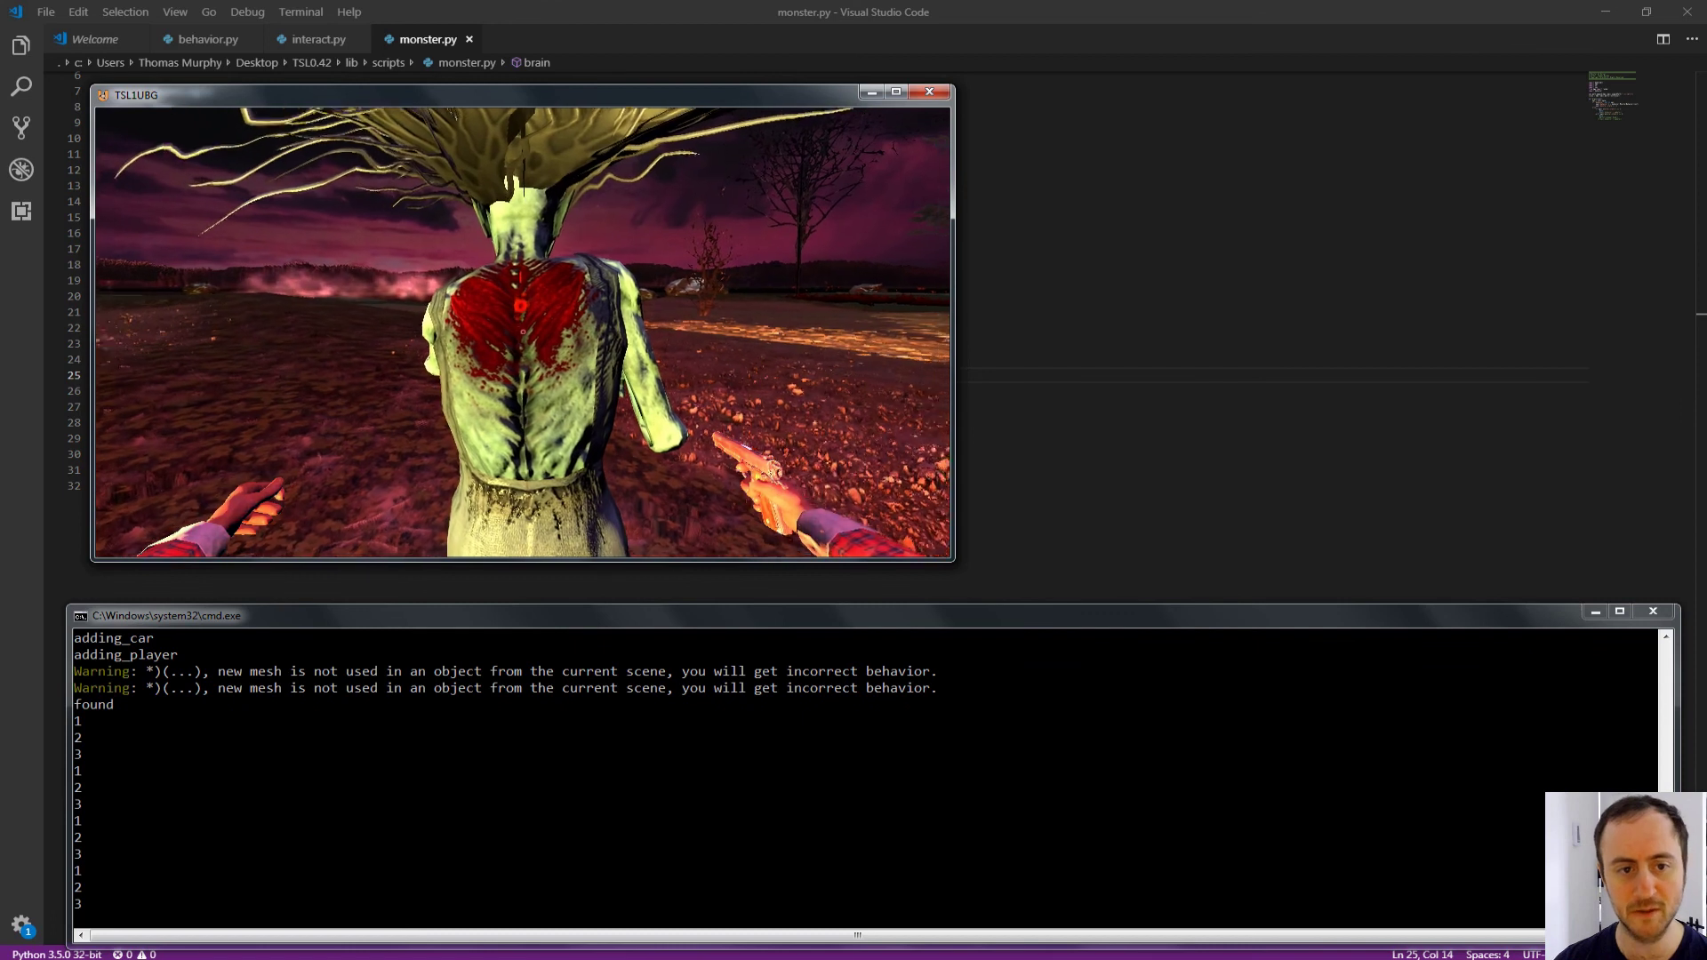
pyautogui.click(524, 333)
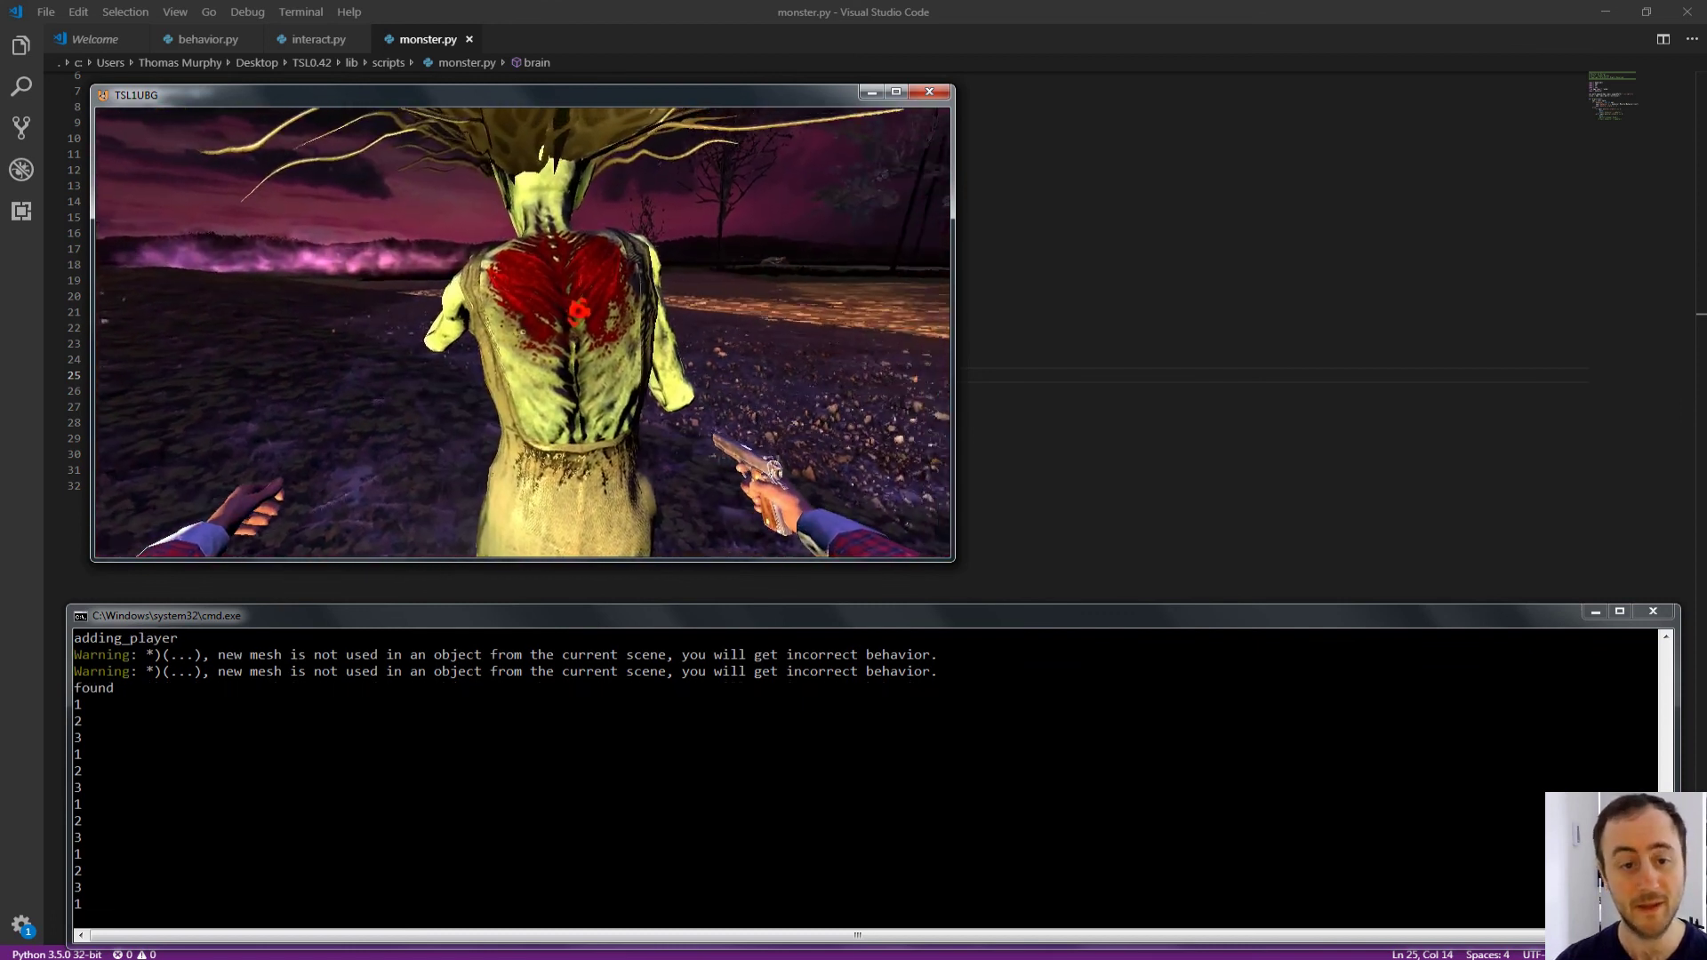
pyautogui.click(522, 333)
pyautogui.click(523, 333)
pyautogui.click(522, 332)
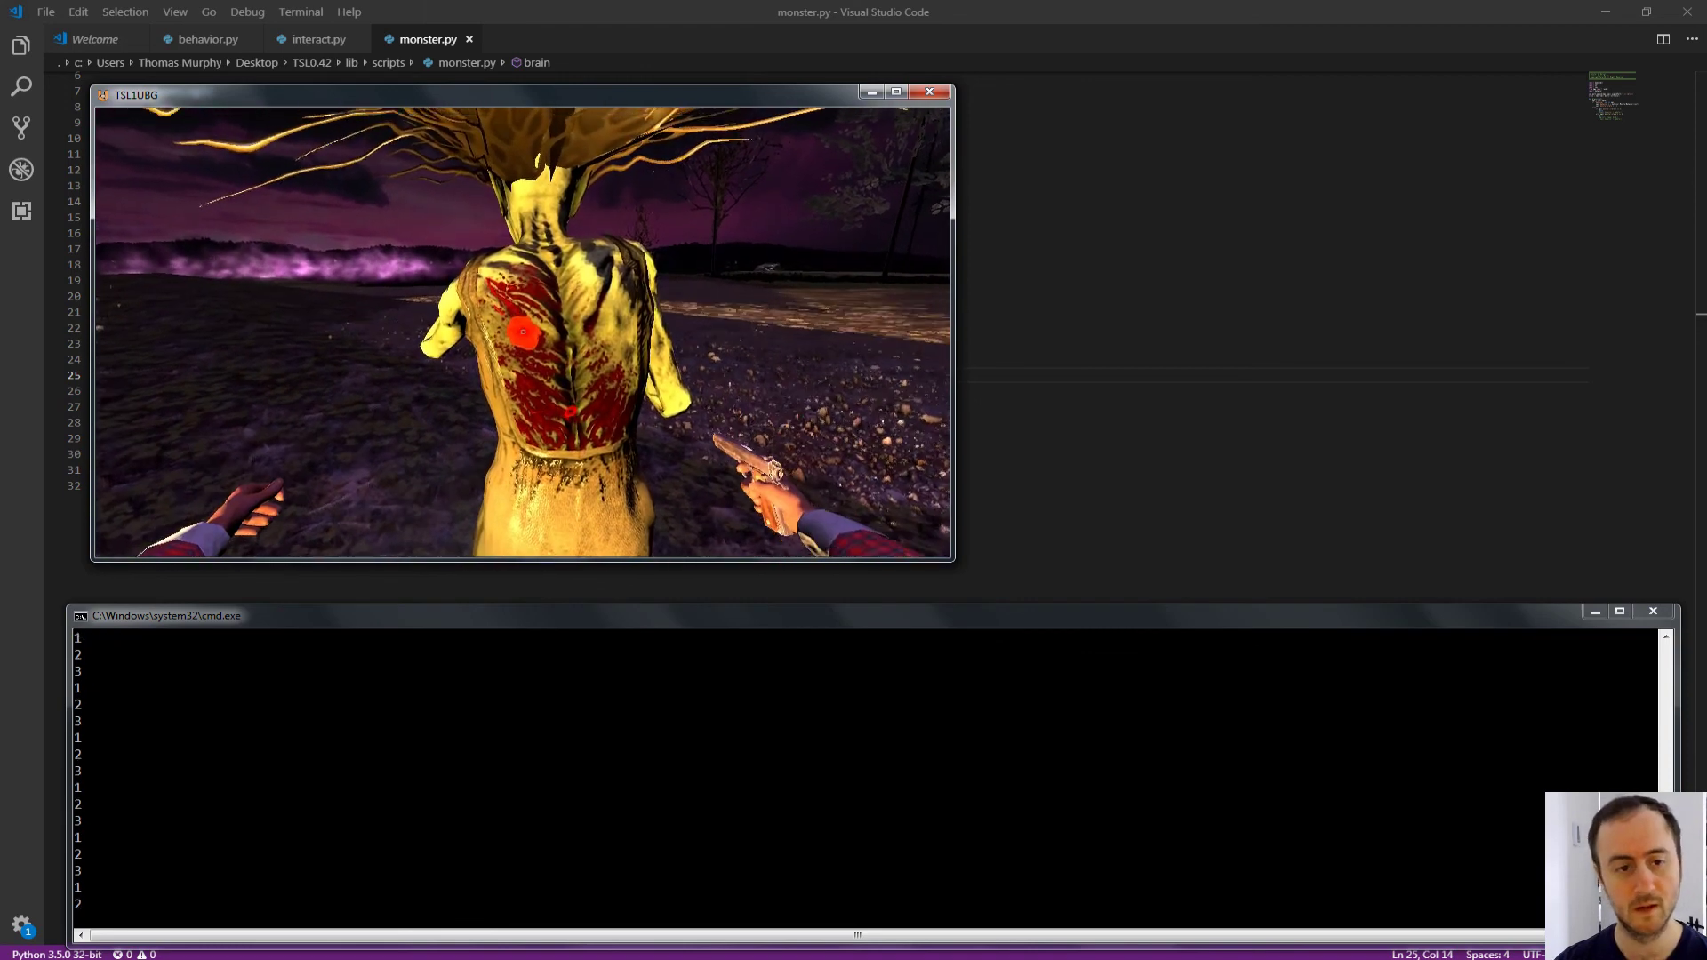
pyautogui.click(523, 333)
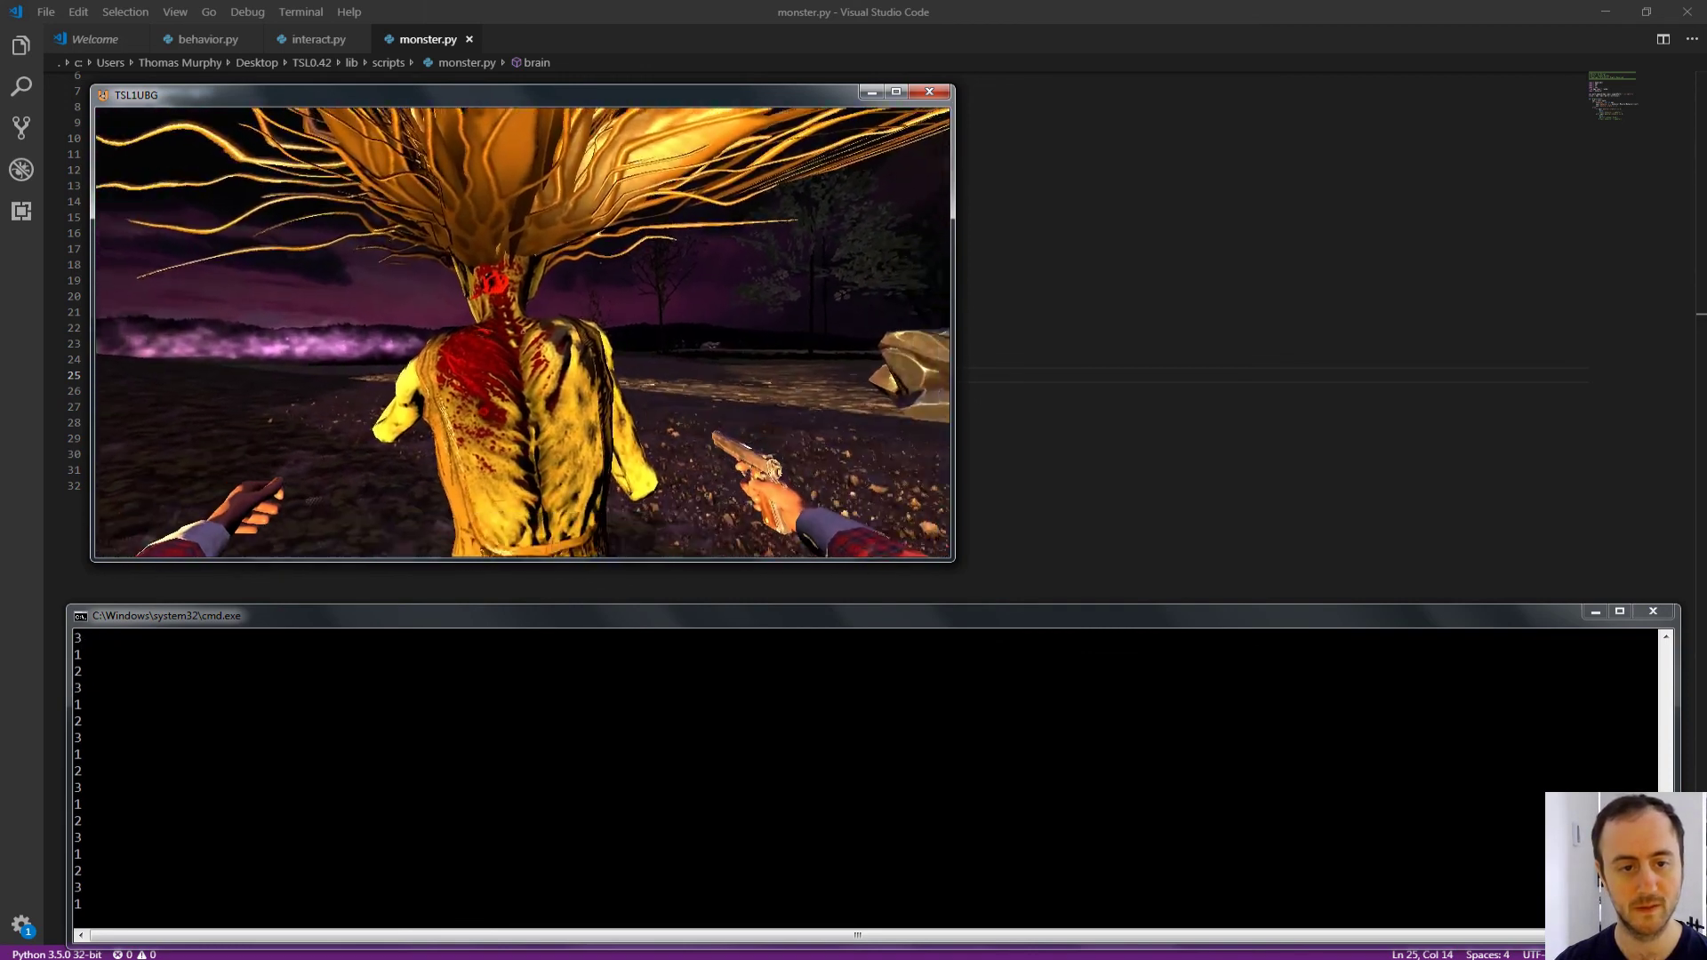
# Step: Shoot the back of the monster's neck and both sides of its back to compare the wounds there
pyautogui.click(522, 332)
pyautogui.click(522, 331)
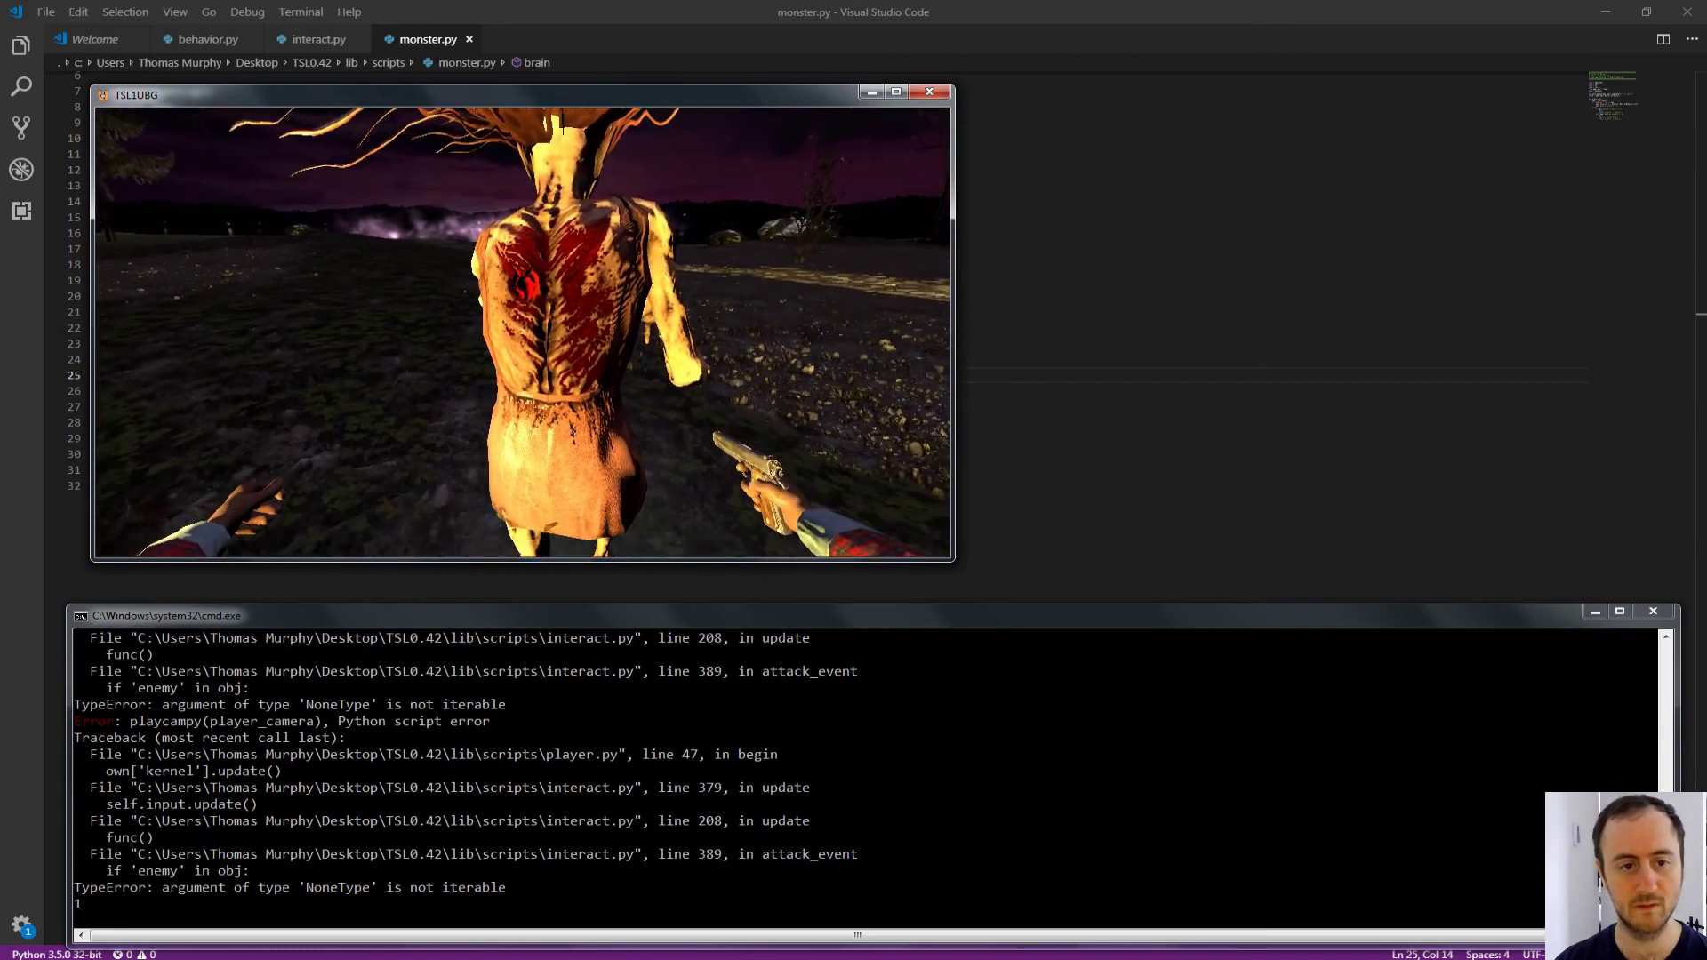
pyautogui.click(523, 332)
pyautogui.click(523, 331)
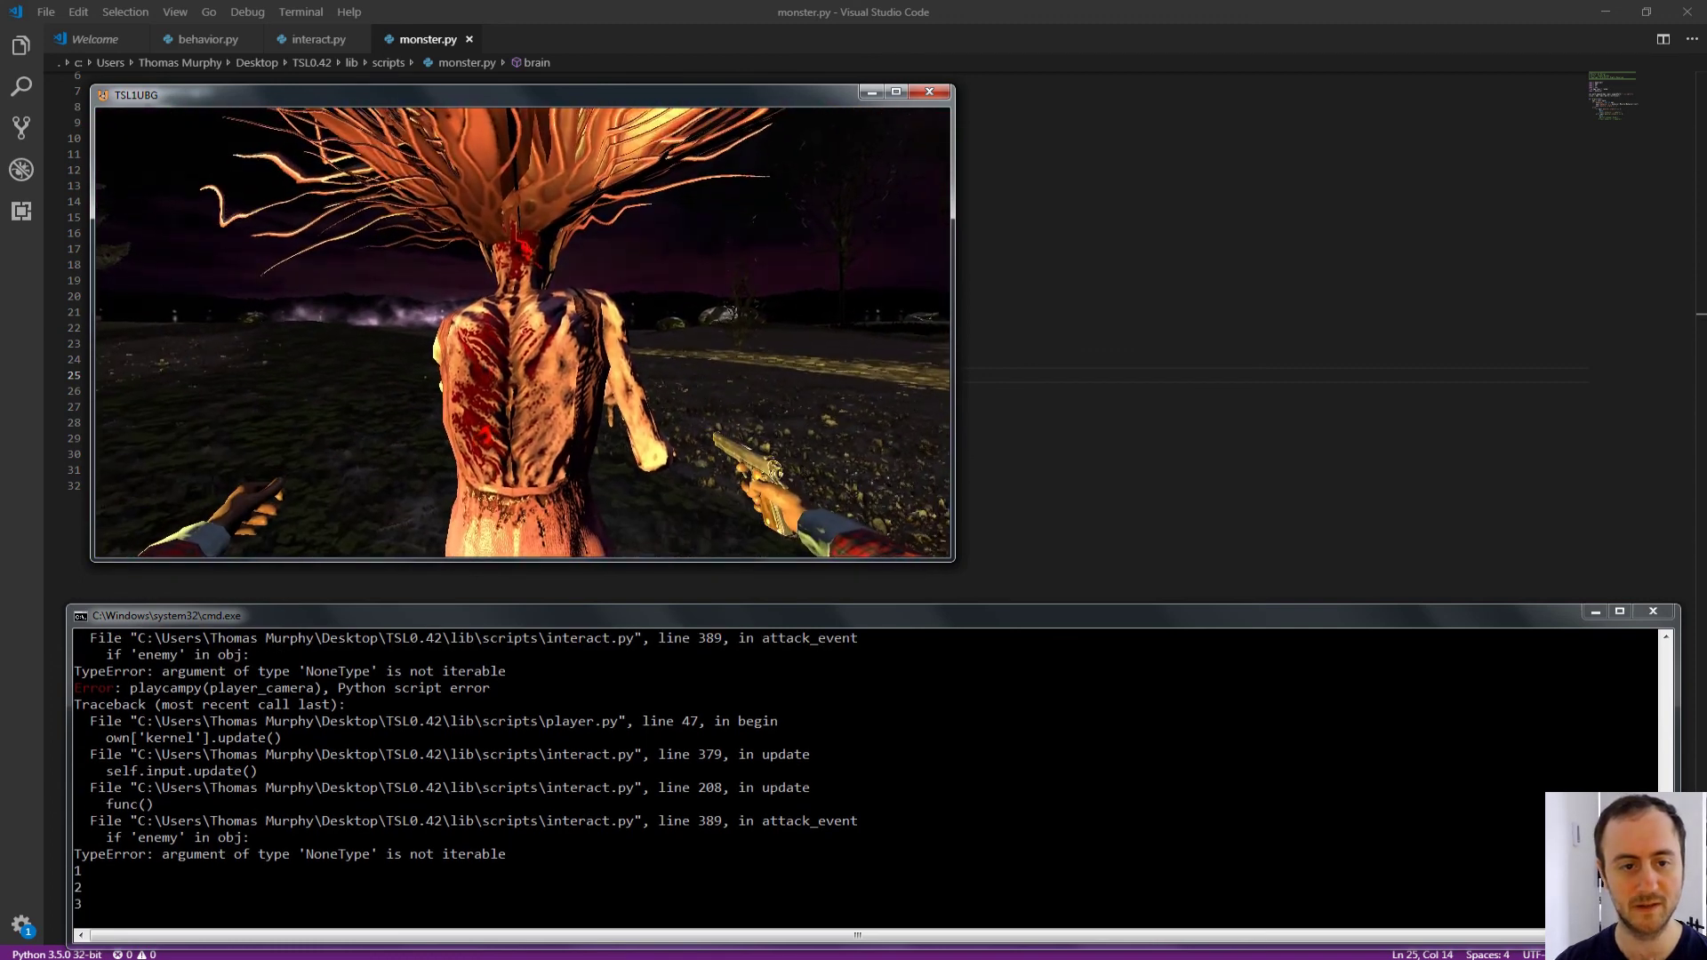
pyautogui.click(523, 332)
pyautogui.click(523, 332)
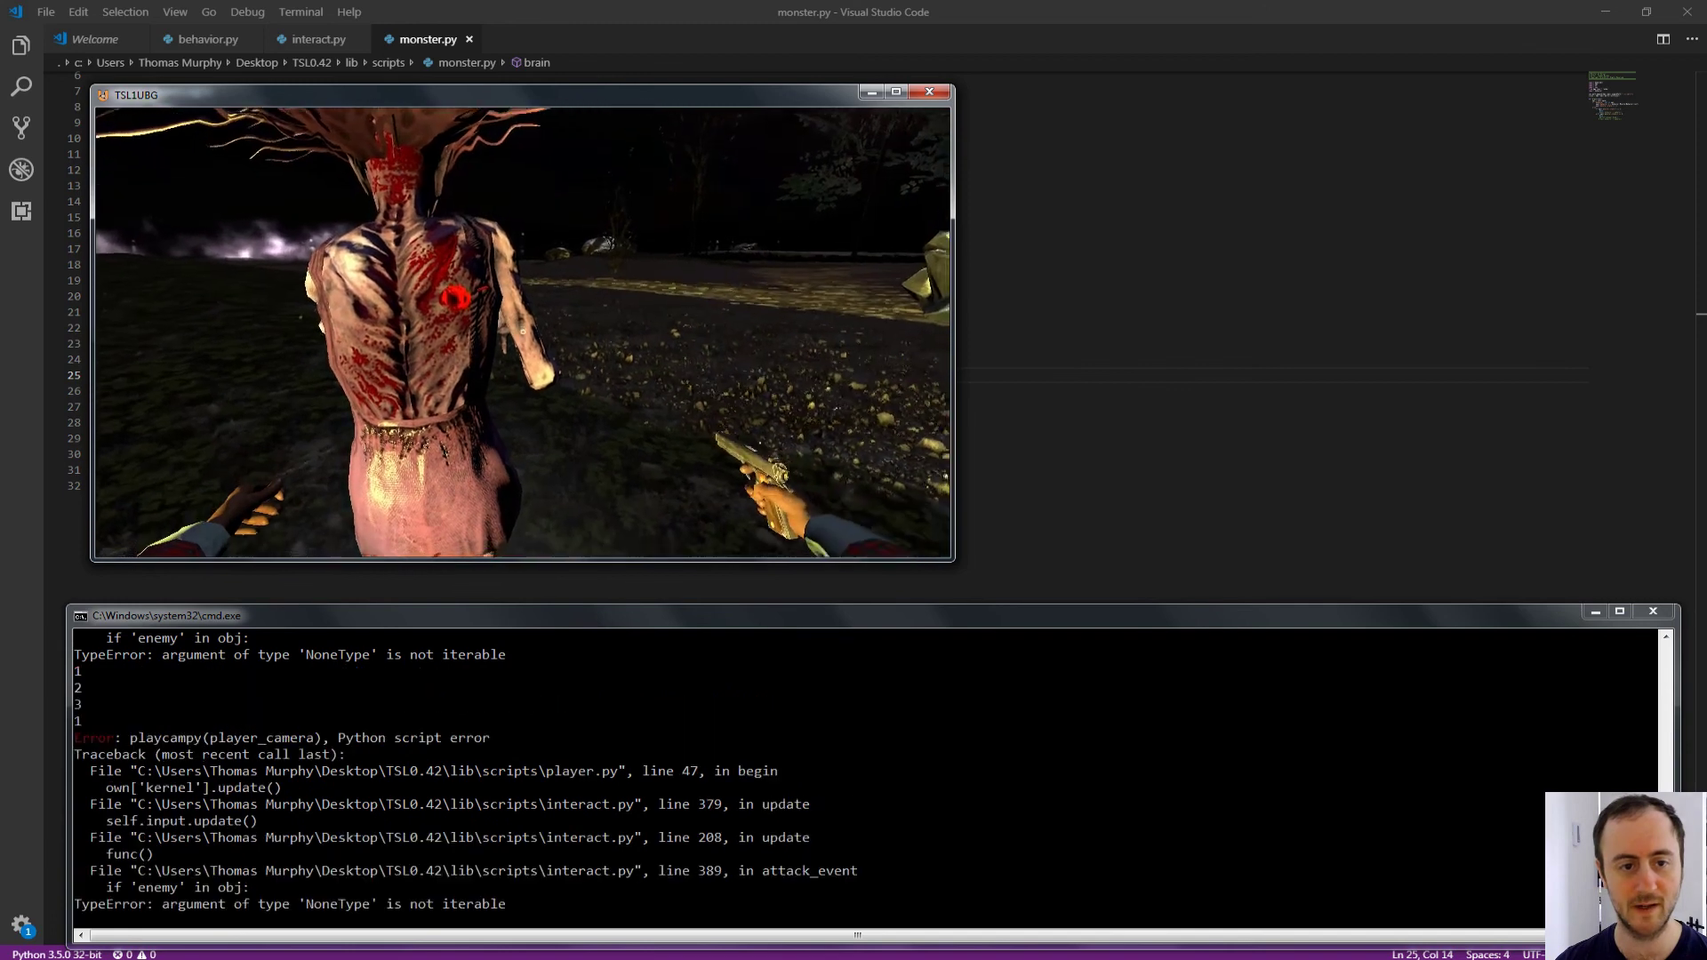
pyautogui.click(523, 332)
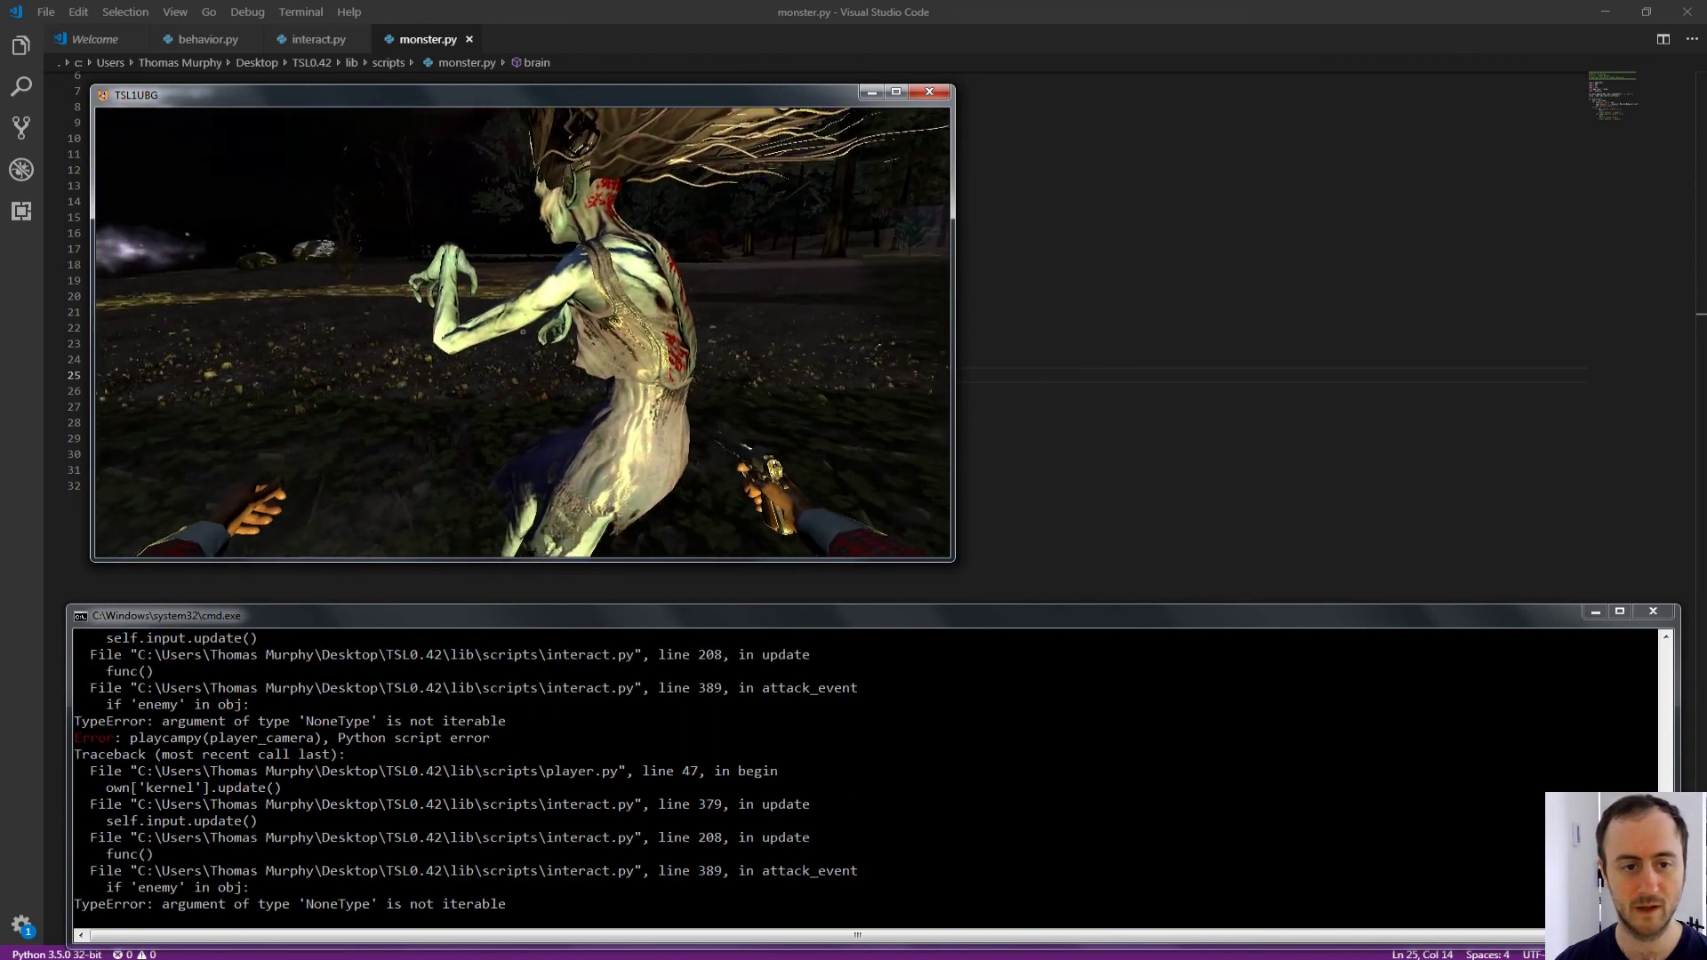
# Step: Shoot the monster's raised arm and shoulder from the side to test wounds on the limb
pyautogui.click(523, 332)
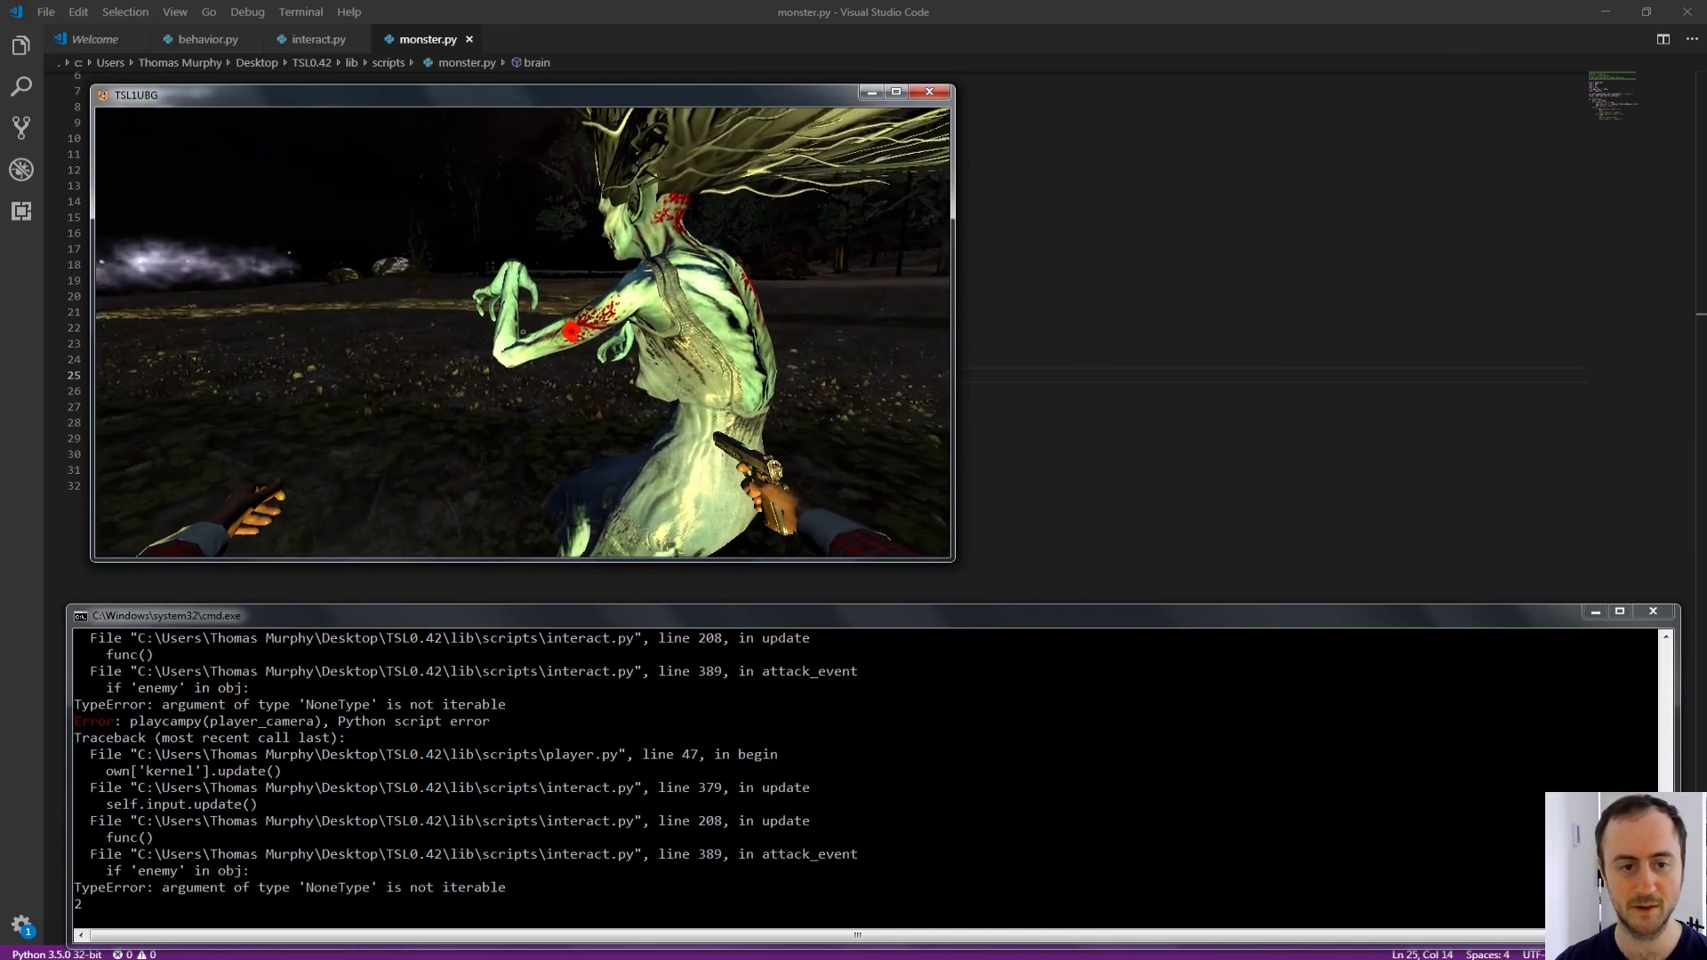
pyautogui.click(523, 332)
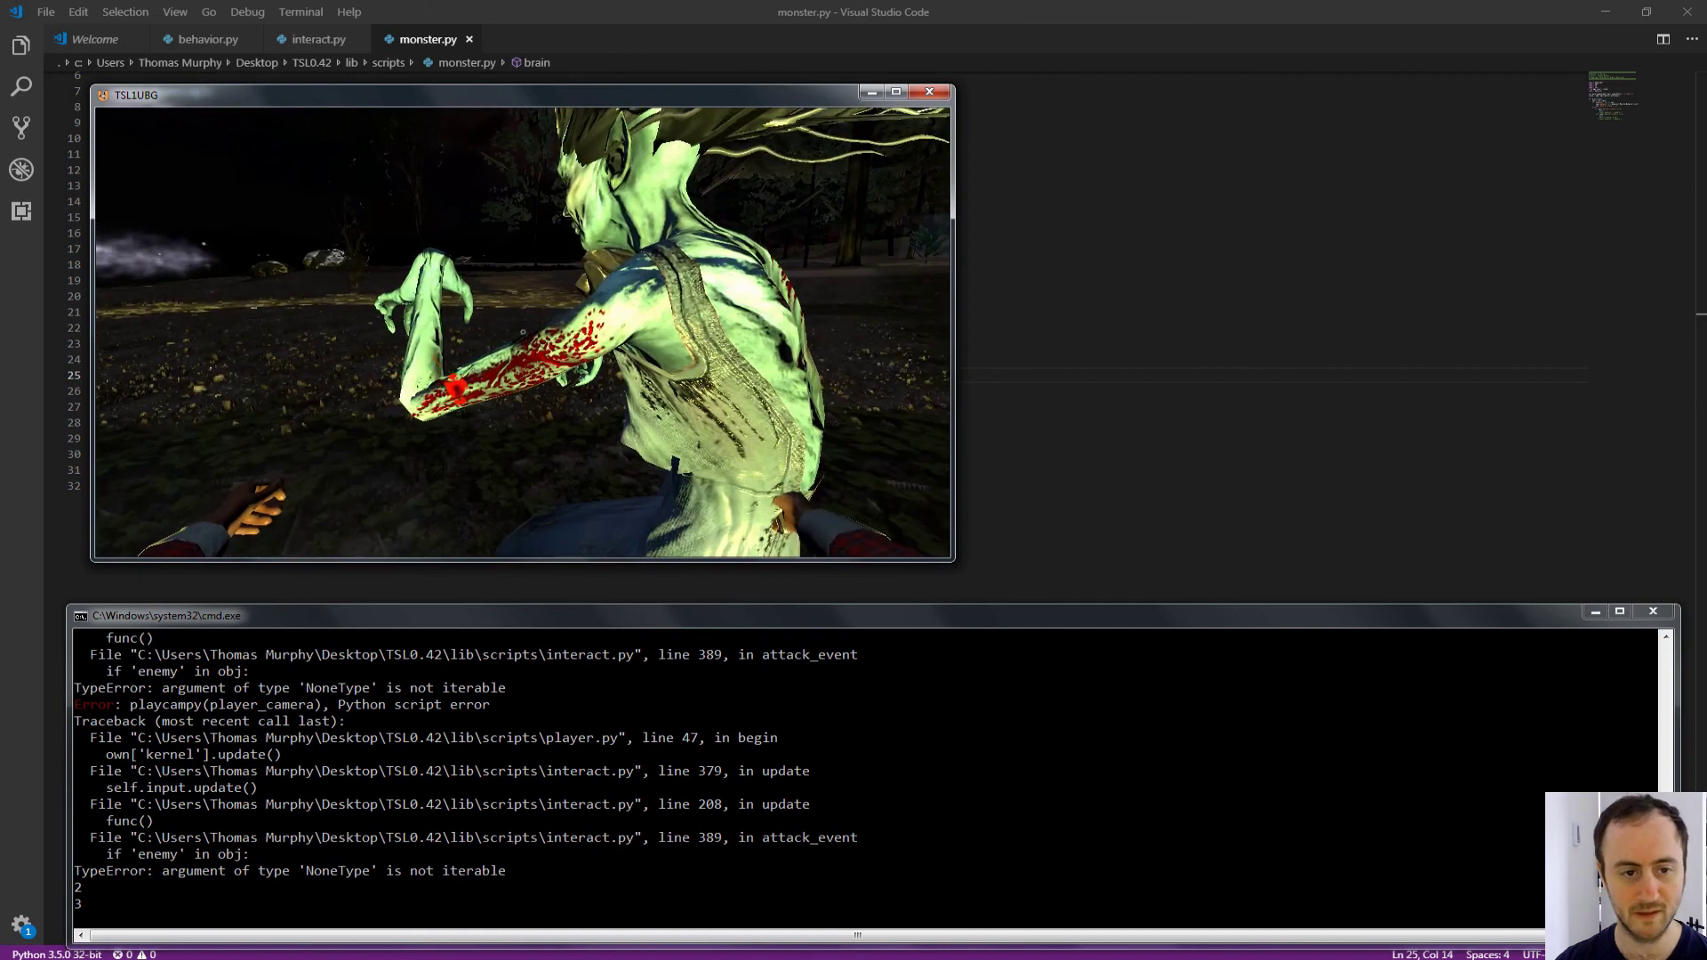
pyautogui.click(523, 332)
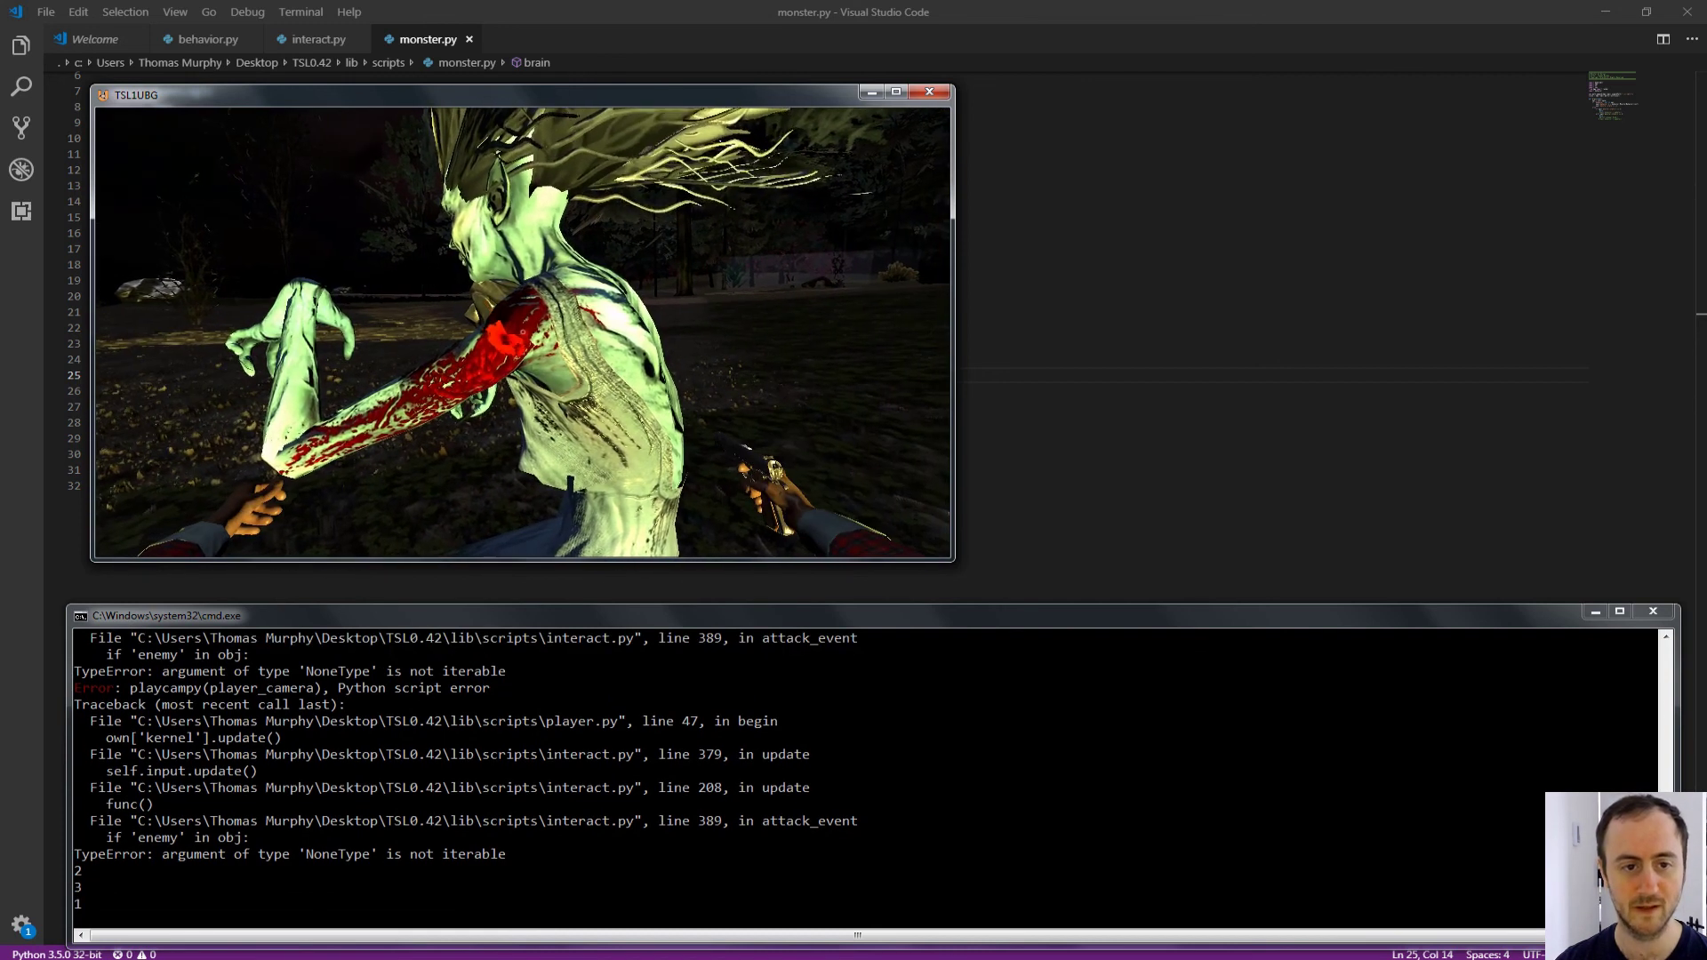
# Step: Keep shooting the monster, including its neck and upper back, and end the in-game test
pyautogui.click(523, 332)
pyautogui.click(523, 332)
pyautogui.click(523, 332)
pyautogui.click(523, 333)
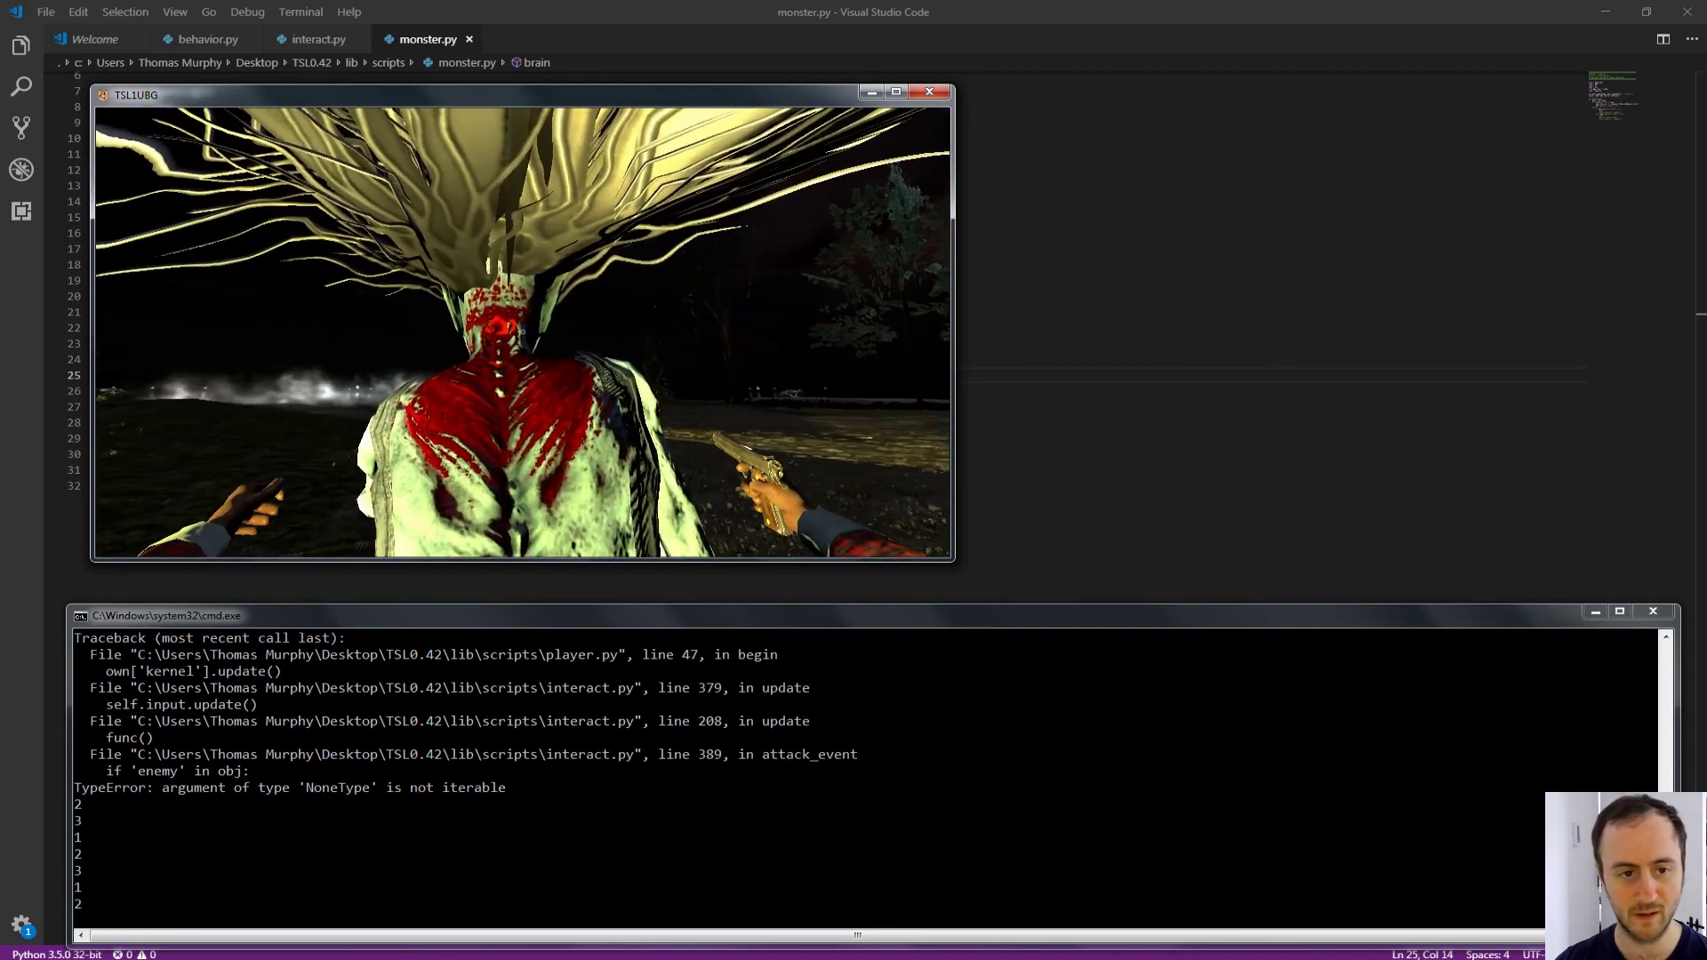
pyautogui.click(523, 332)
pyautogui.click(523, 333)
pyautogui.click(522, 333)
# Step: Switch to vampirul.blend in UPBGE, isolate the gory hole objects' layer, snap the 3D cursor and put the gory_hole_1m plane in Edit Mode
pyautogui.hotkey('alt', 'Tab')
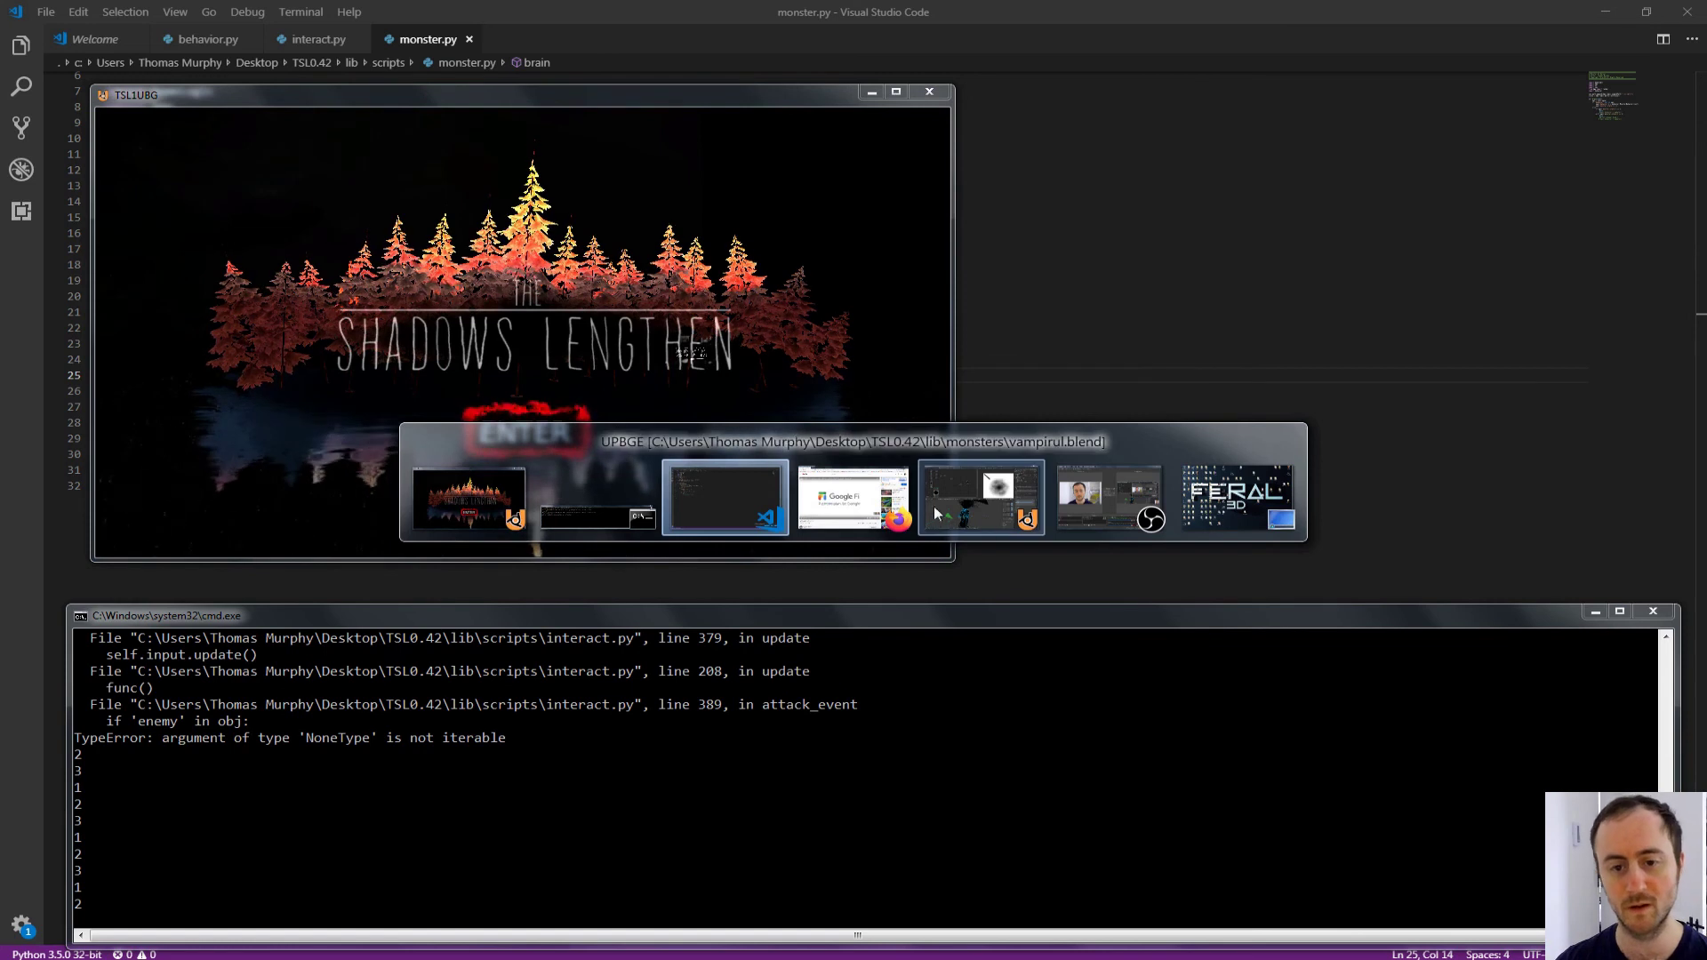
pyautogui.click(930, 510)
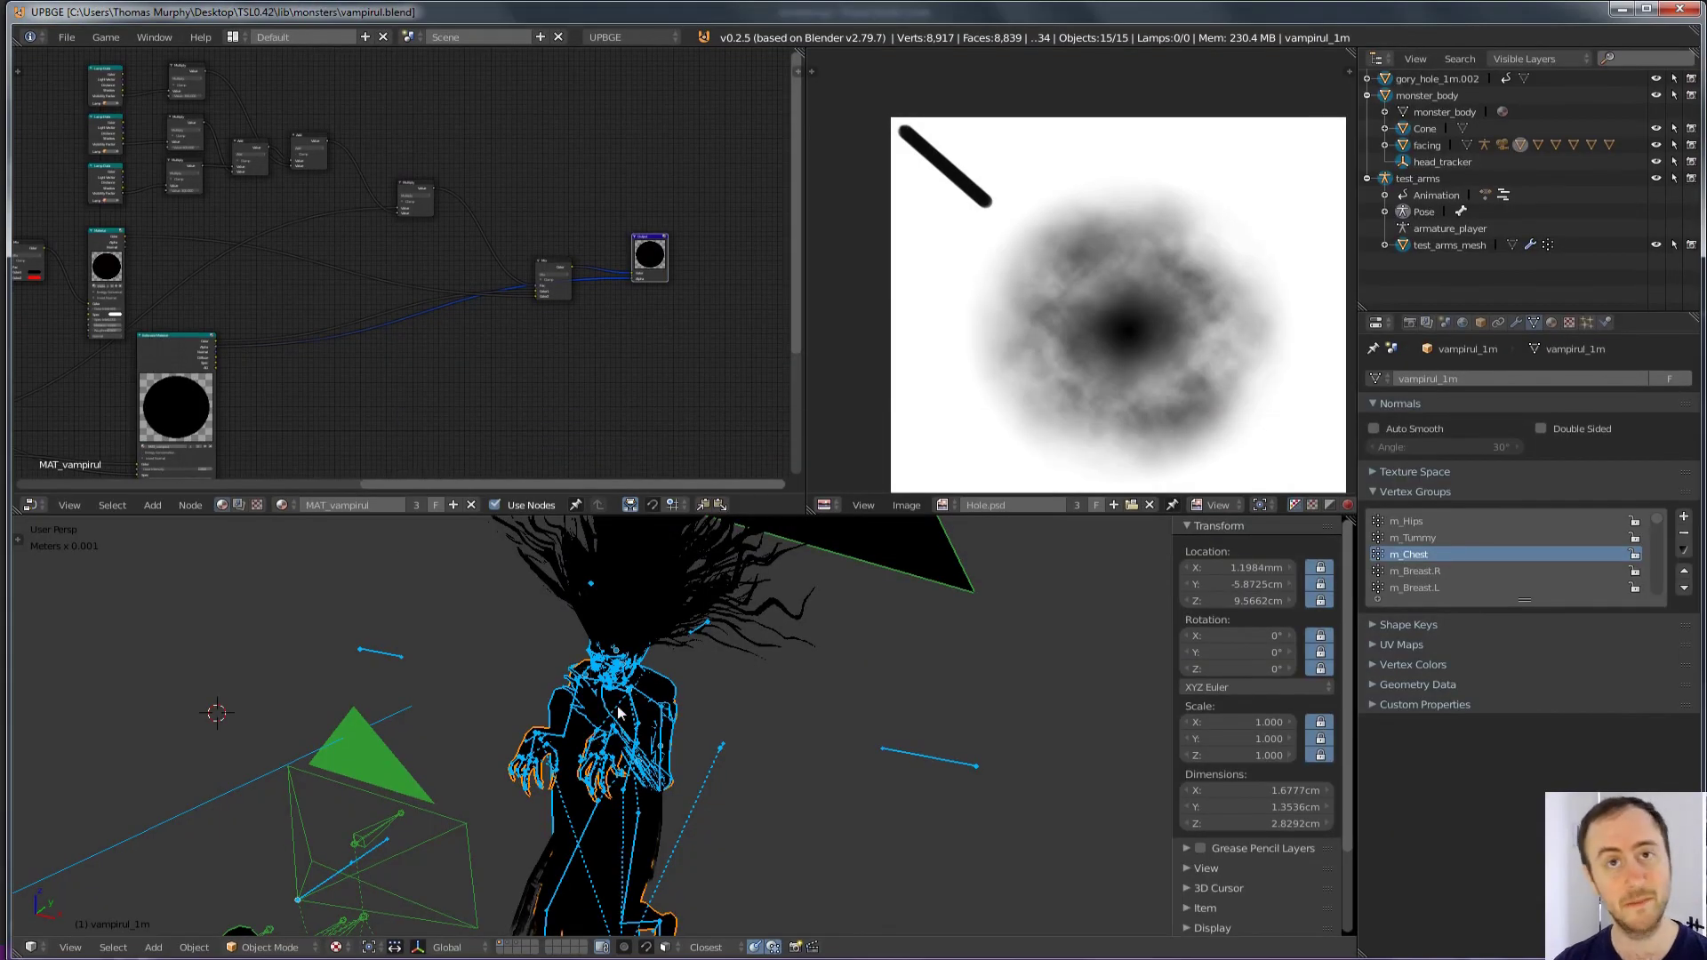
pyautogui.press('2')
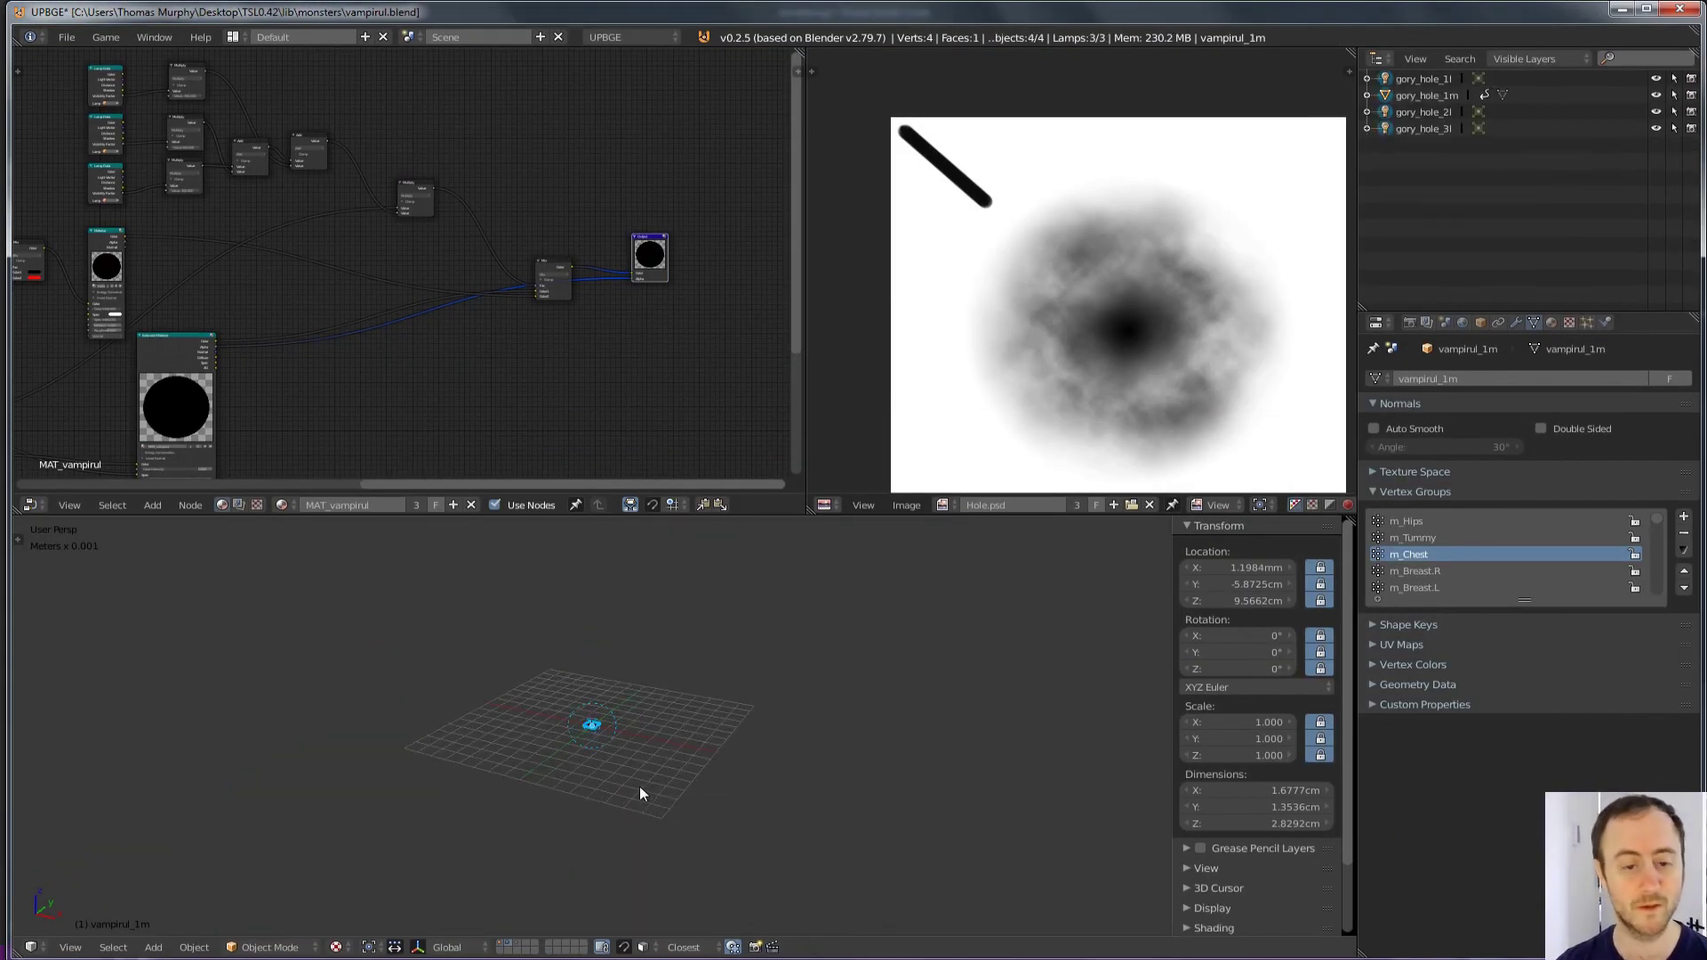
pyautogui.rightClick(594, 731)
pyautogui.press('KP_Decimal')
pyautogui.press('KP_1')
pyautogui.hotkey('shift', 's')
pyautogui.click(567, 785)
pyautogui.press('Tab')
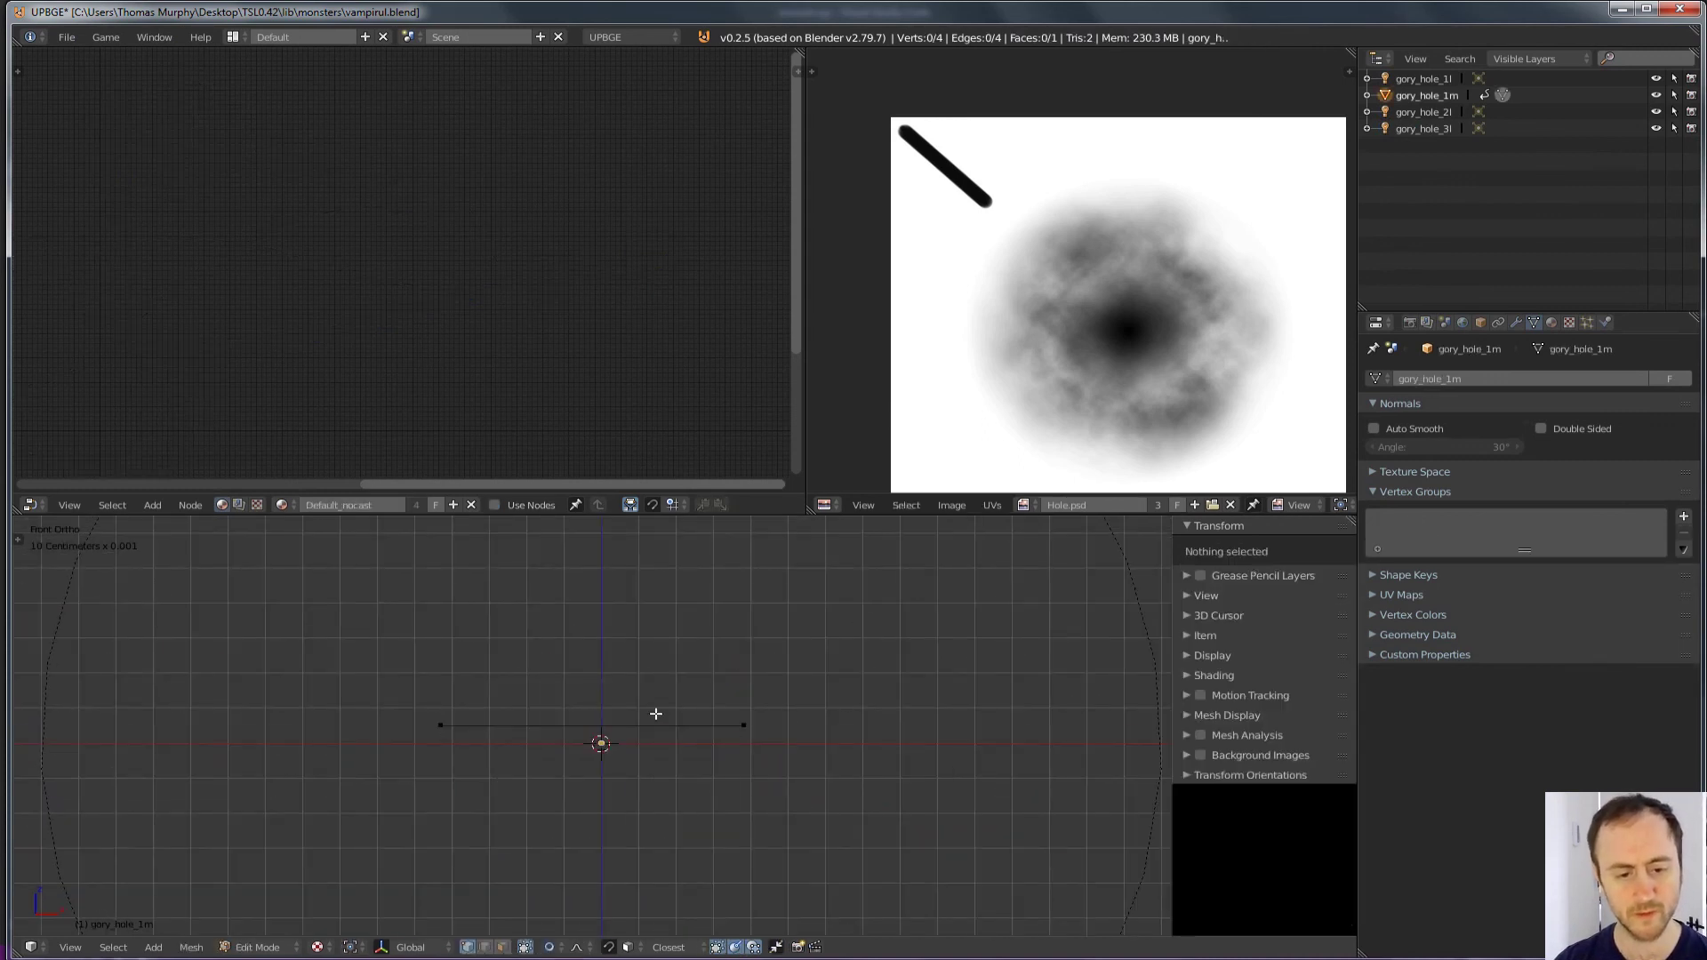
# Step: Select all vertices of the gory_hole_1m plane
pyautogui.press('a')
pyautogui.press('KP_7')
pyautogui.press('KP_5')
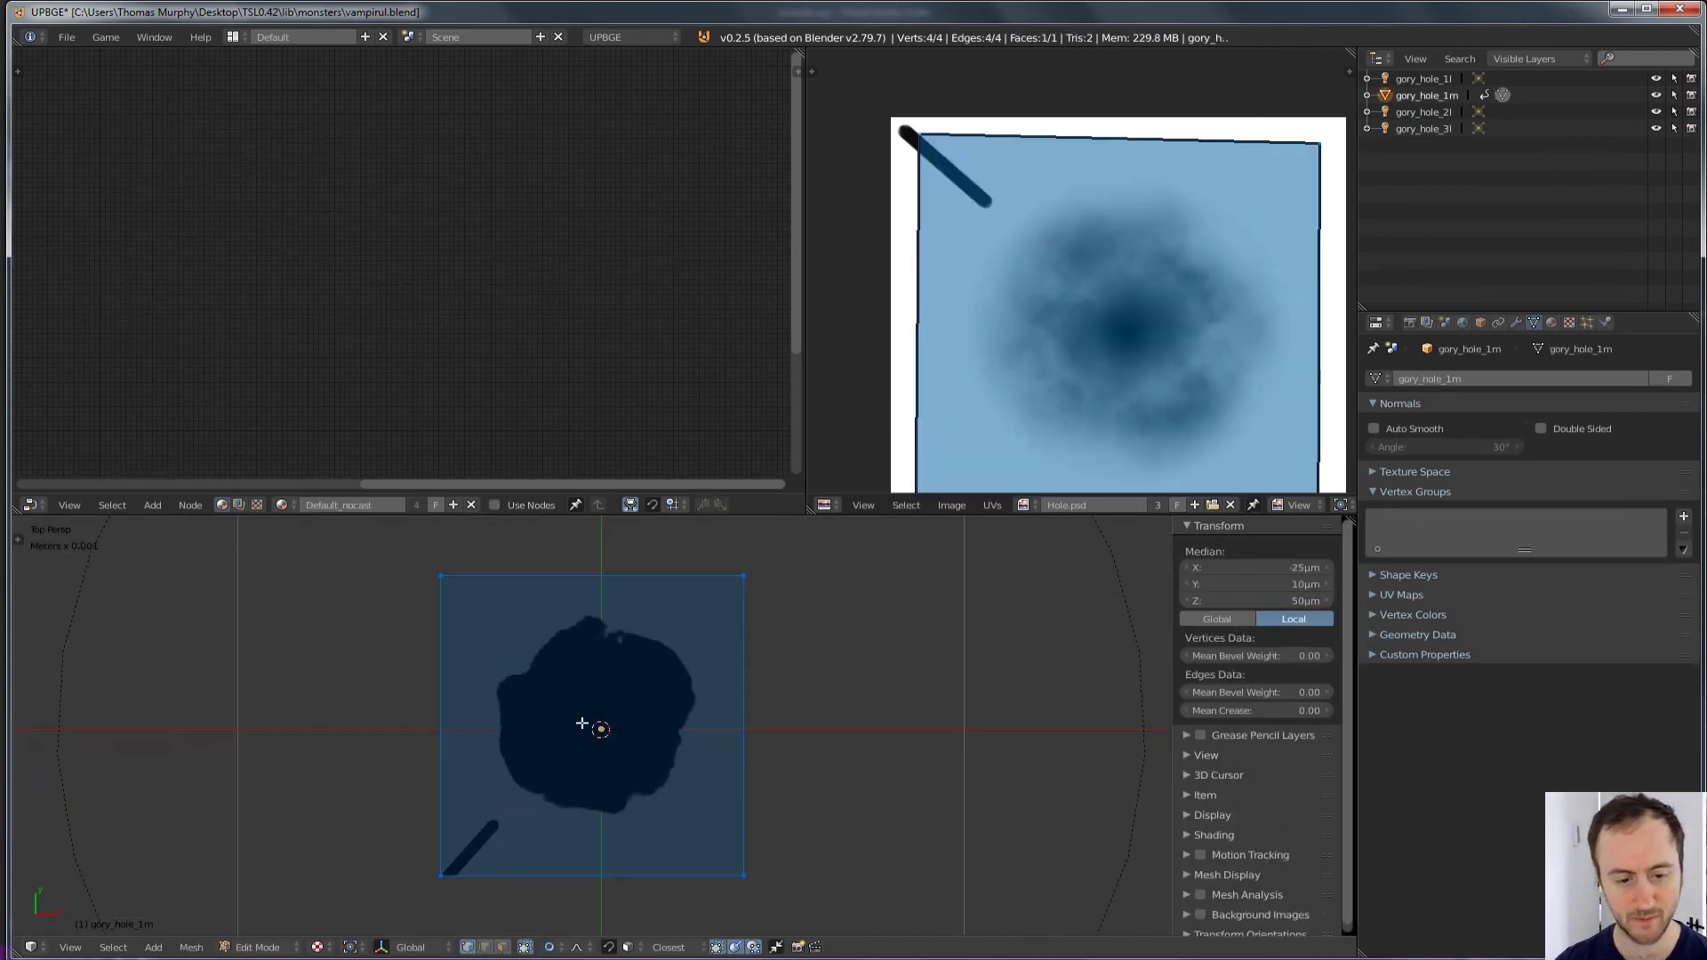
pyautogui.hotkey('alt', 'z')
pyautogui.press('KP_1')
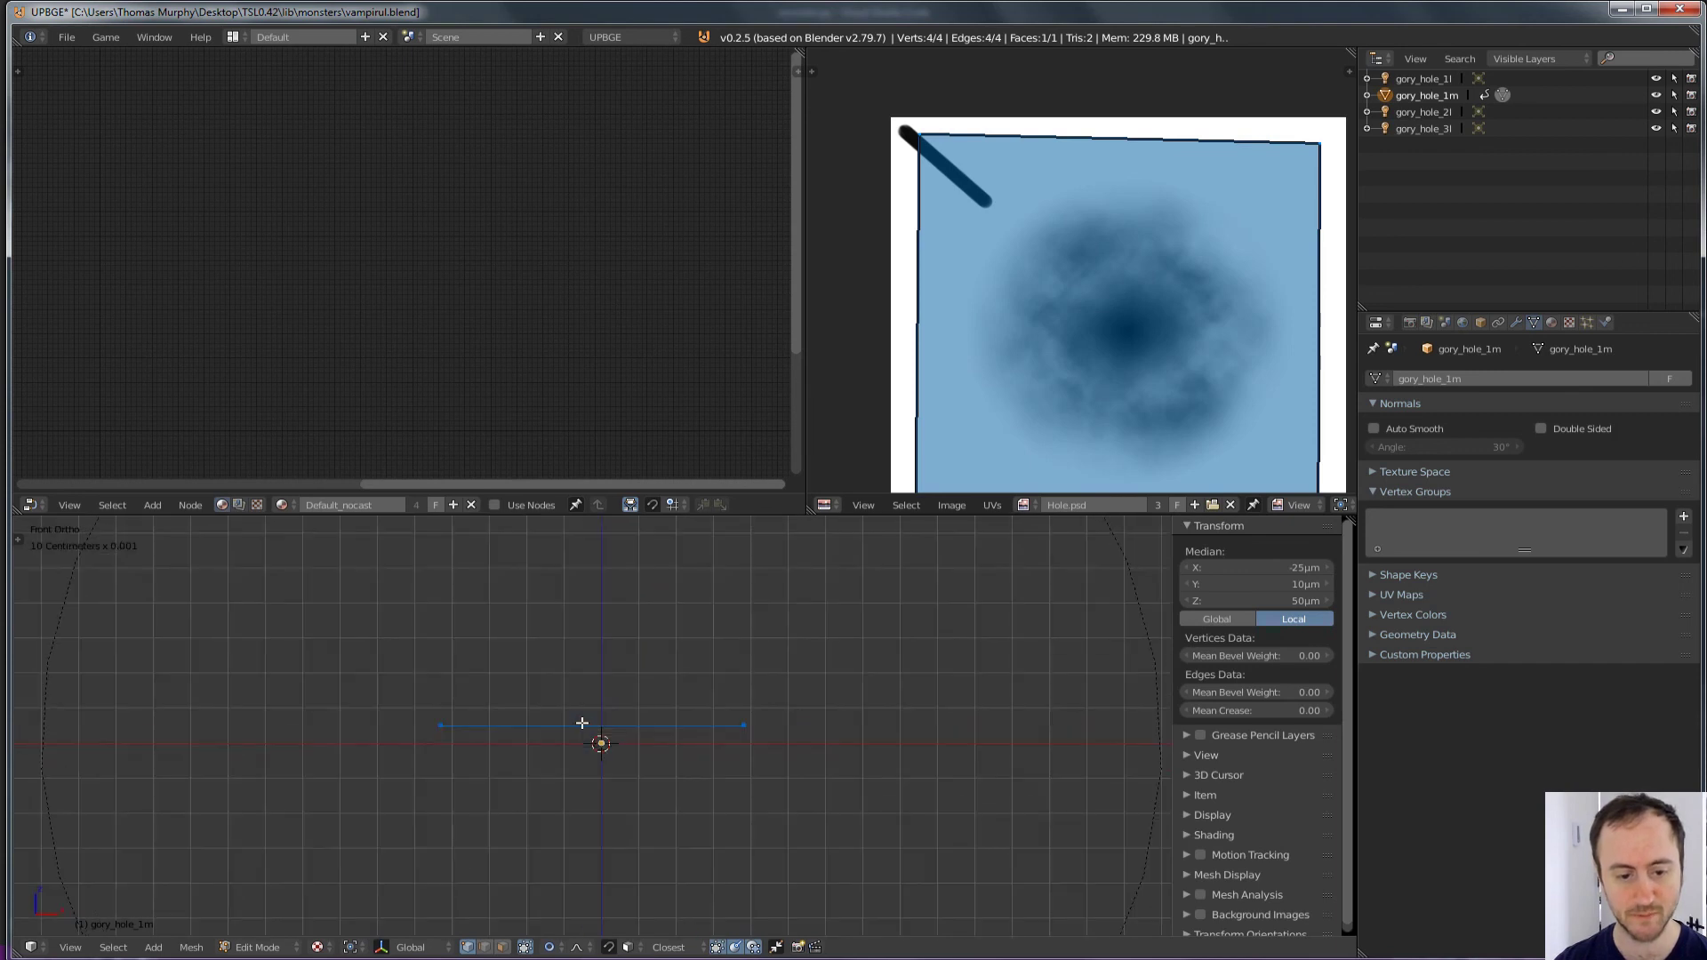
pyautogui.press('g')
pyautogui.scroll(6, 583, 724)
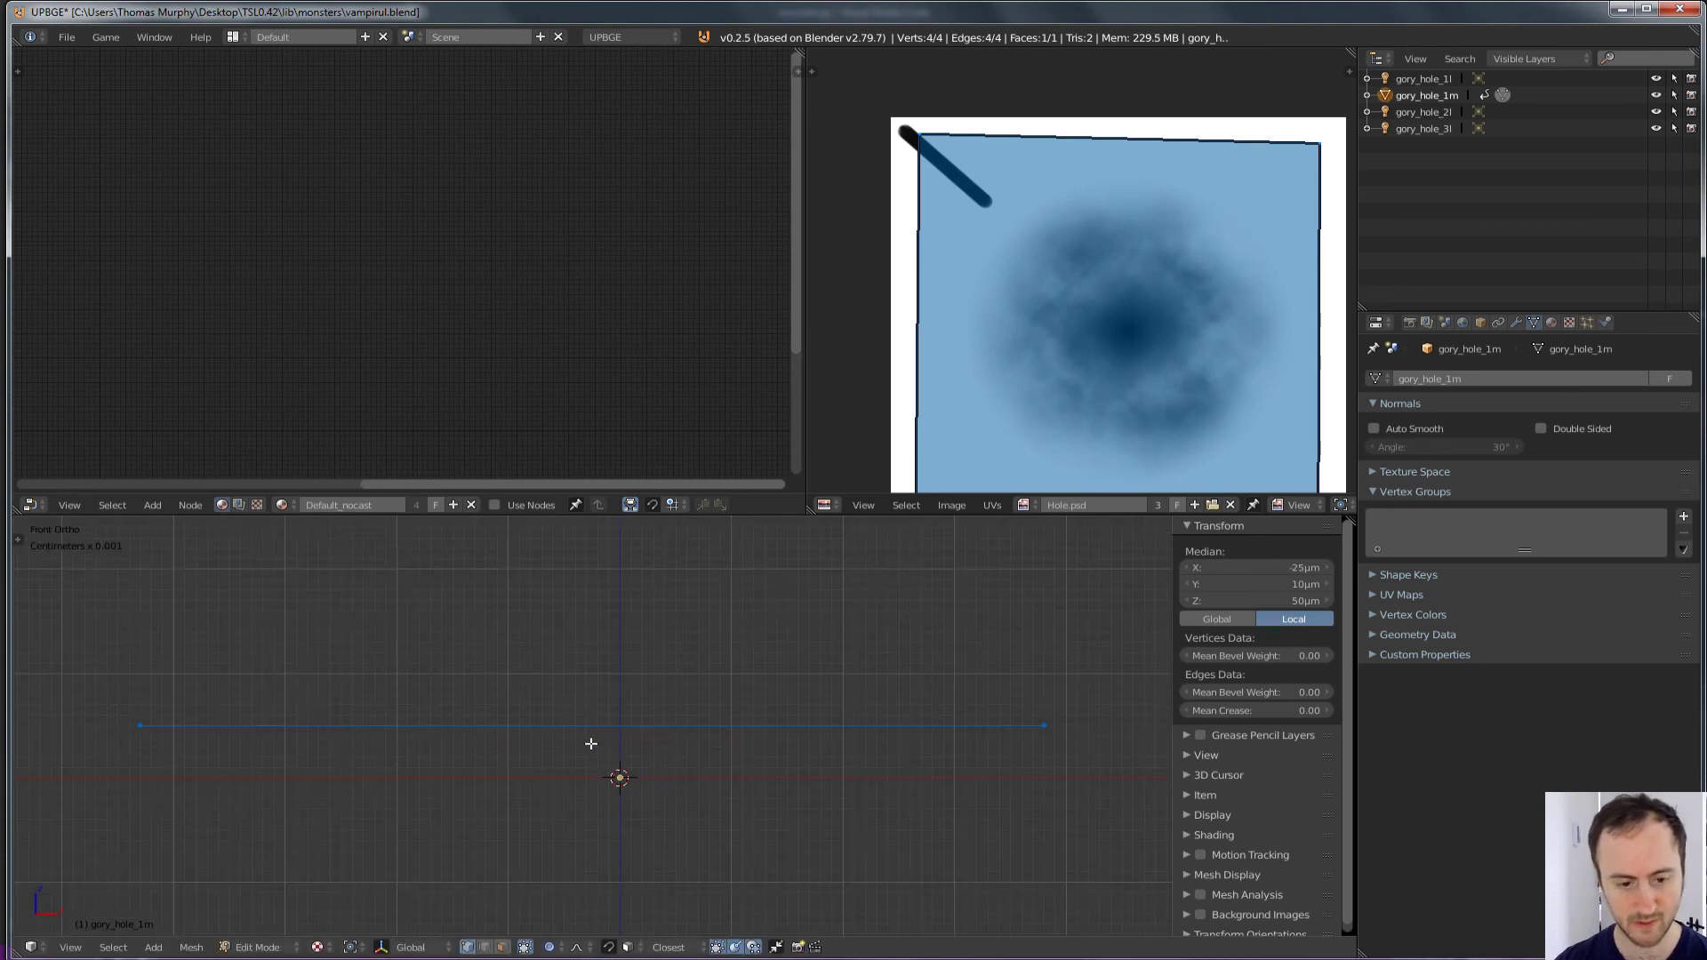
pyautogui.press('z')
pyautogui.rightClick(591, 743)
pyautogui.press('s')
pyautogui.rightClick(591, 743)
# Step: Raise the plane's vertices along Z, snap them to the grid at 0.1 mm and return to Object Mode
pyautogui.press('g')
pyautogui.press('z')
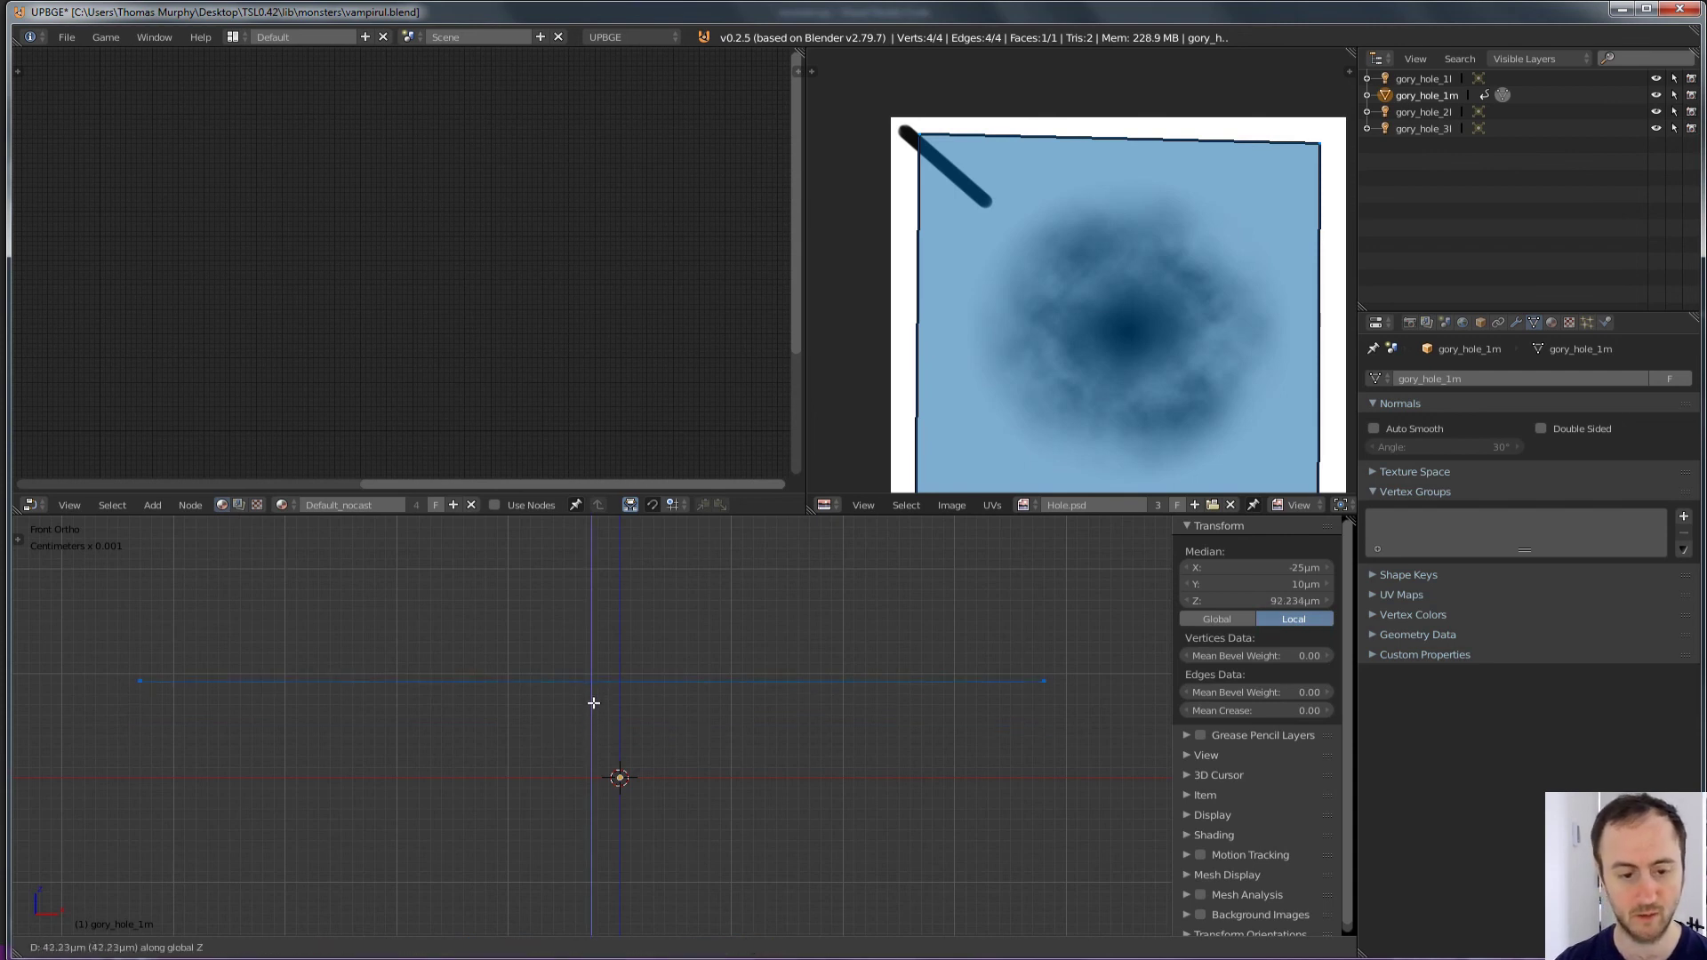
pyautogui.click(593, 696)
pyautogui.hotkey('shift', 's')
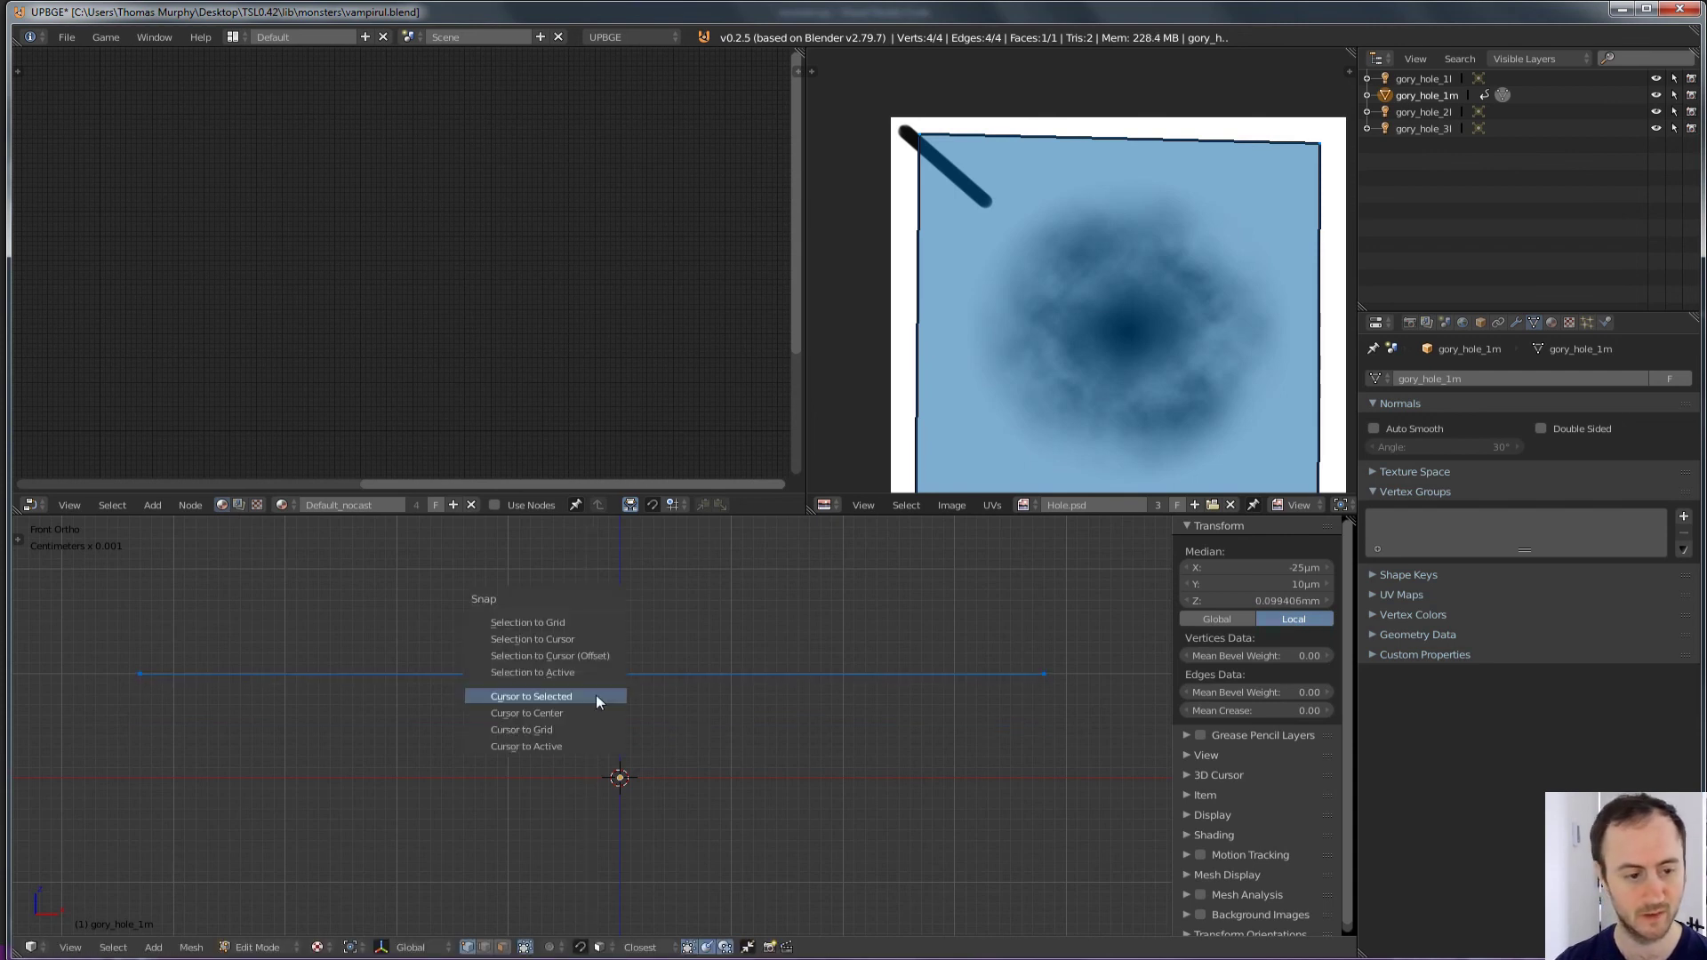
pyautogui.click(585, 628)
pyautogui.press('Tab')
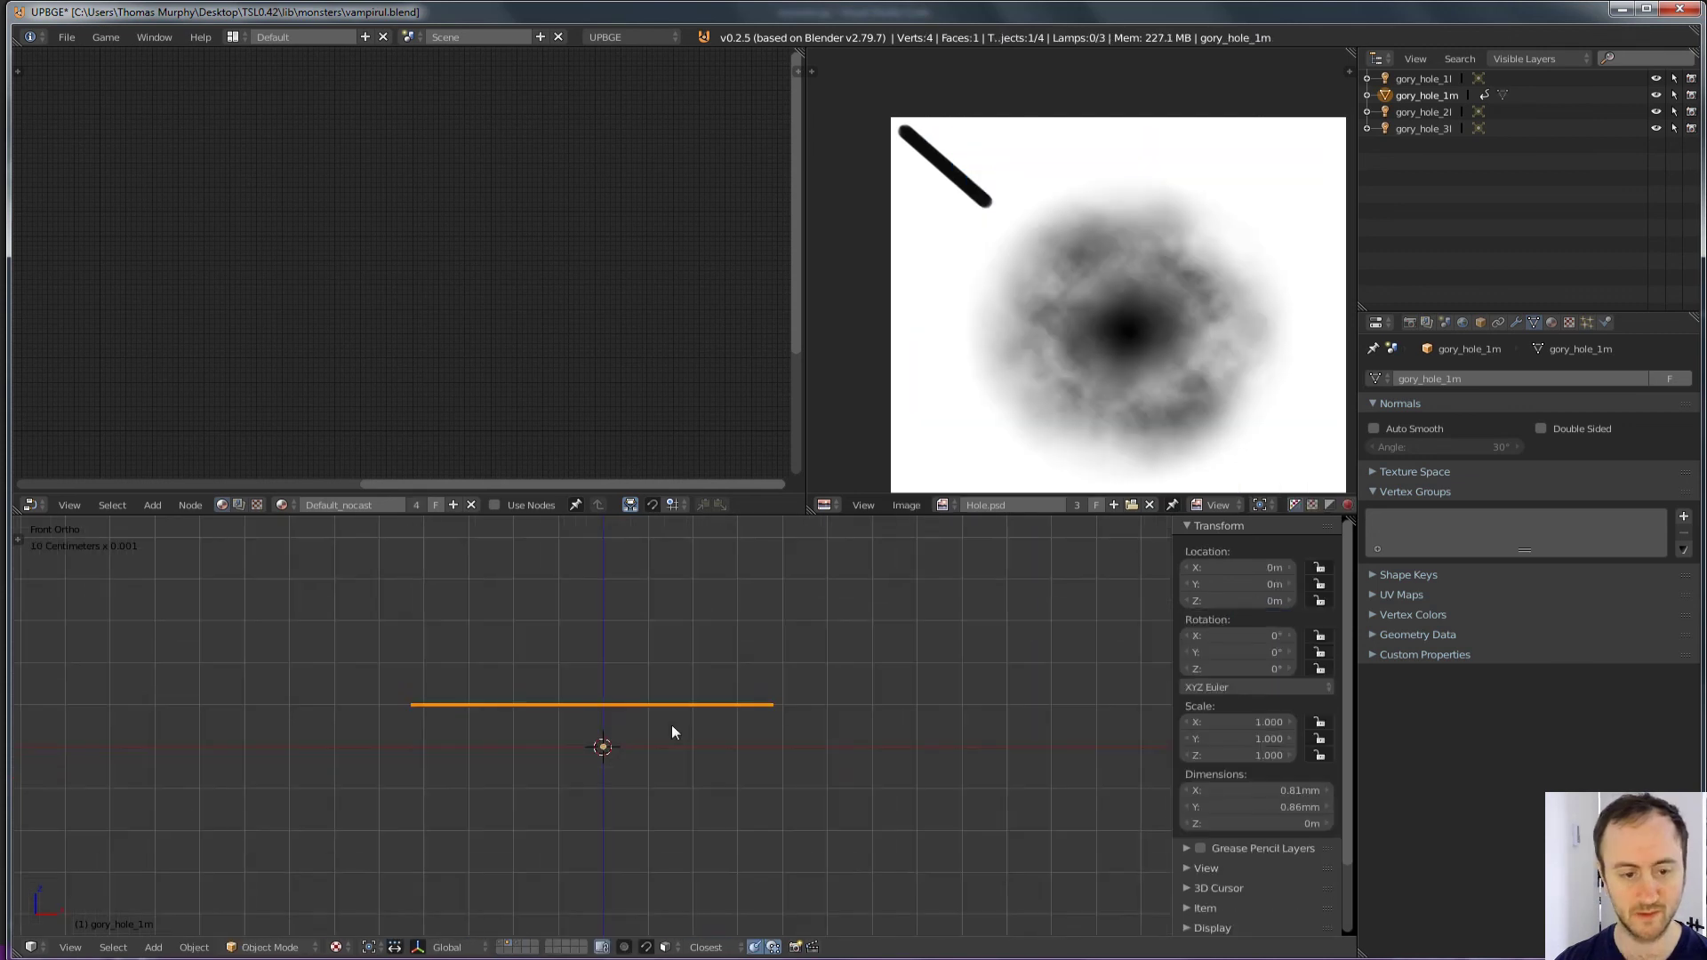
# Step: Scale the plane's mesh to 0.8 about the 3D cursor and shift it to a median of about X -17 µm, Y -5 µm
pyautogui.press('KP_7')
pyautogui.press('Tab')
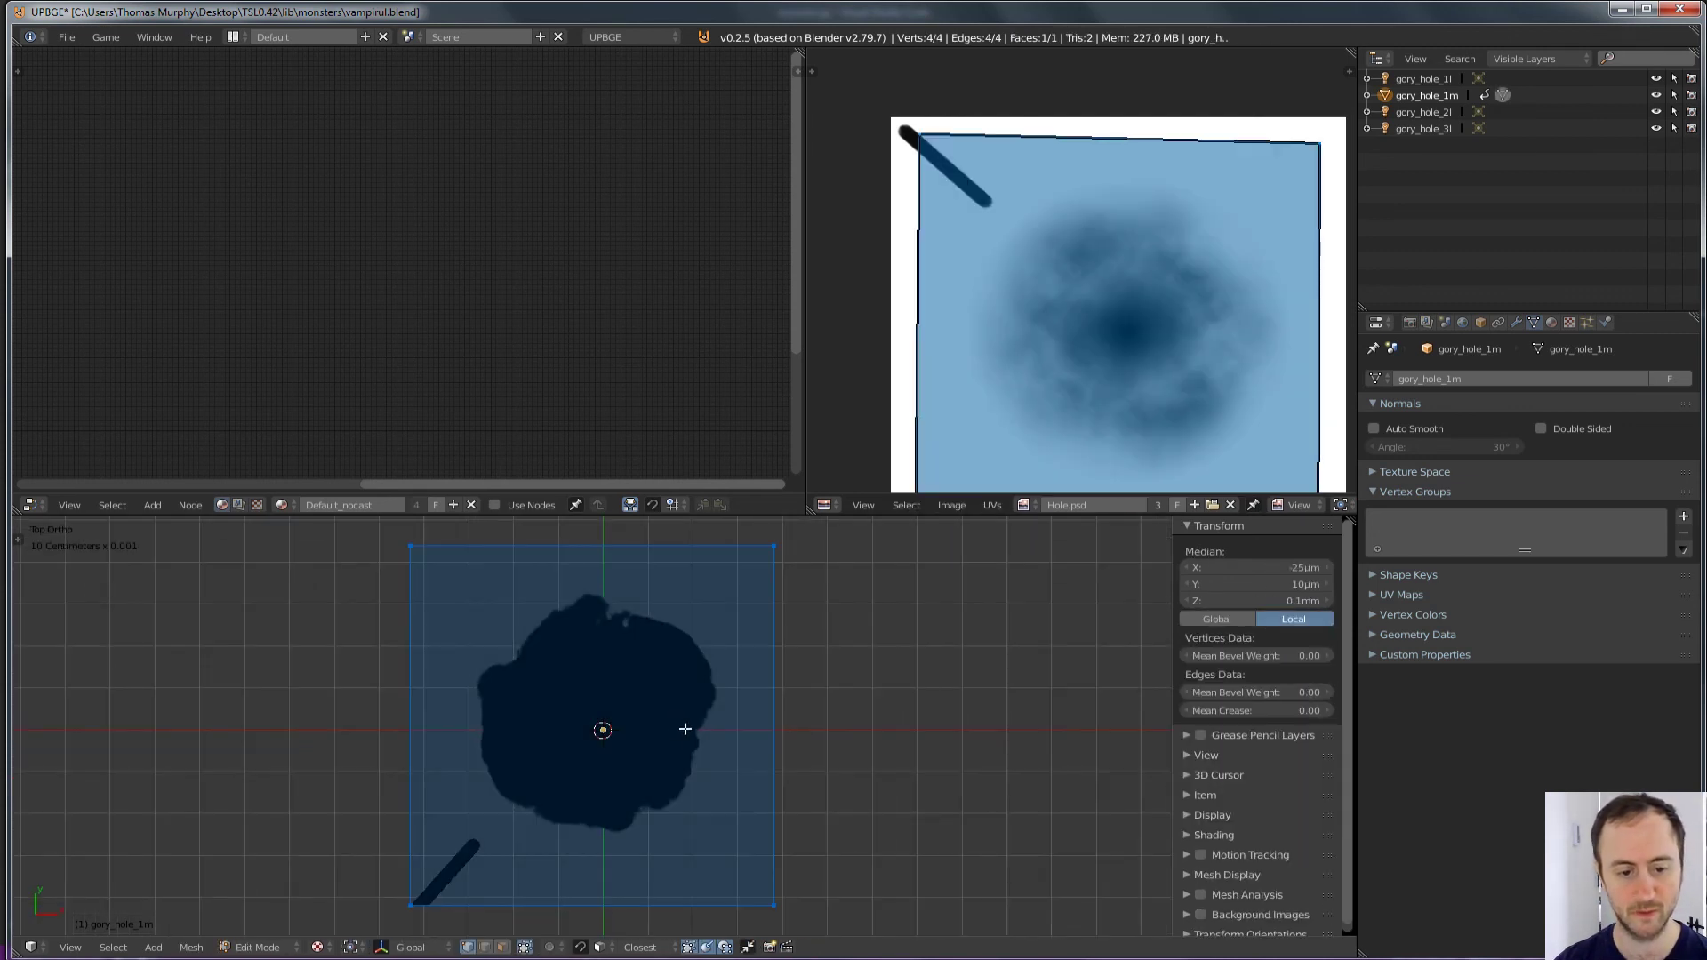
pyautogui.press('.')
pyautogui.press('s')
pyautogui.rightClick(841, 818)
pyautogui.write('s.8')
pyautogui.press('Return')
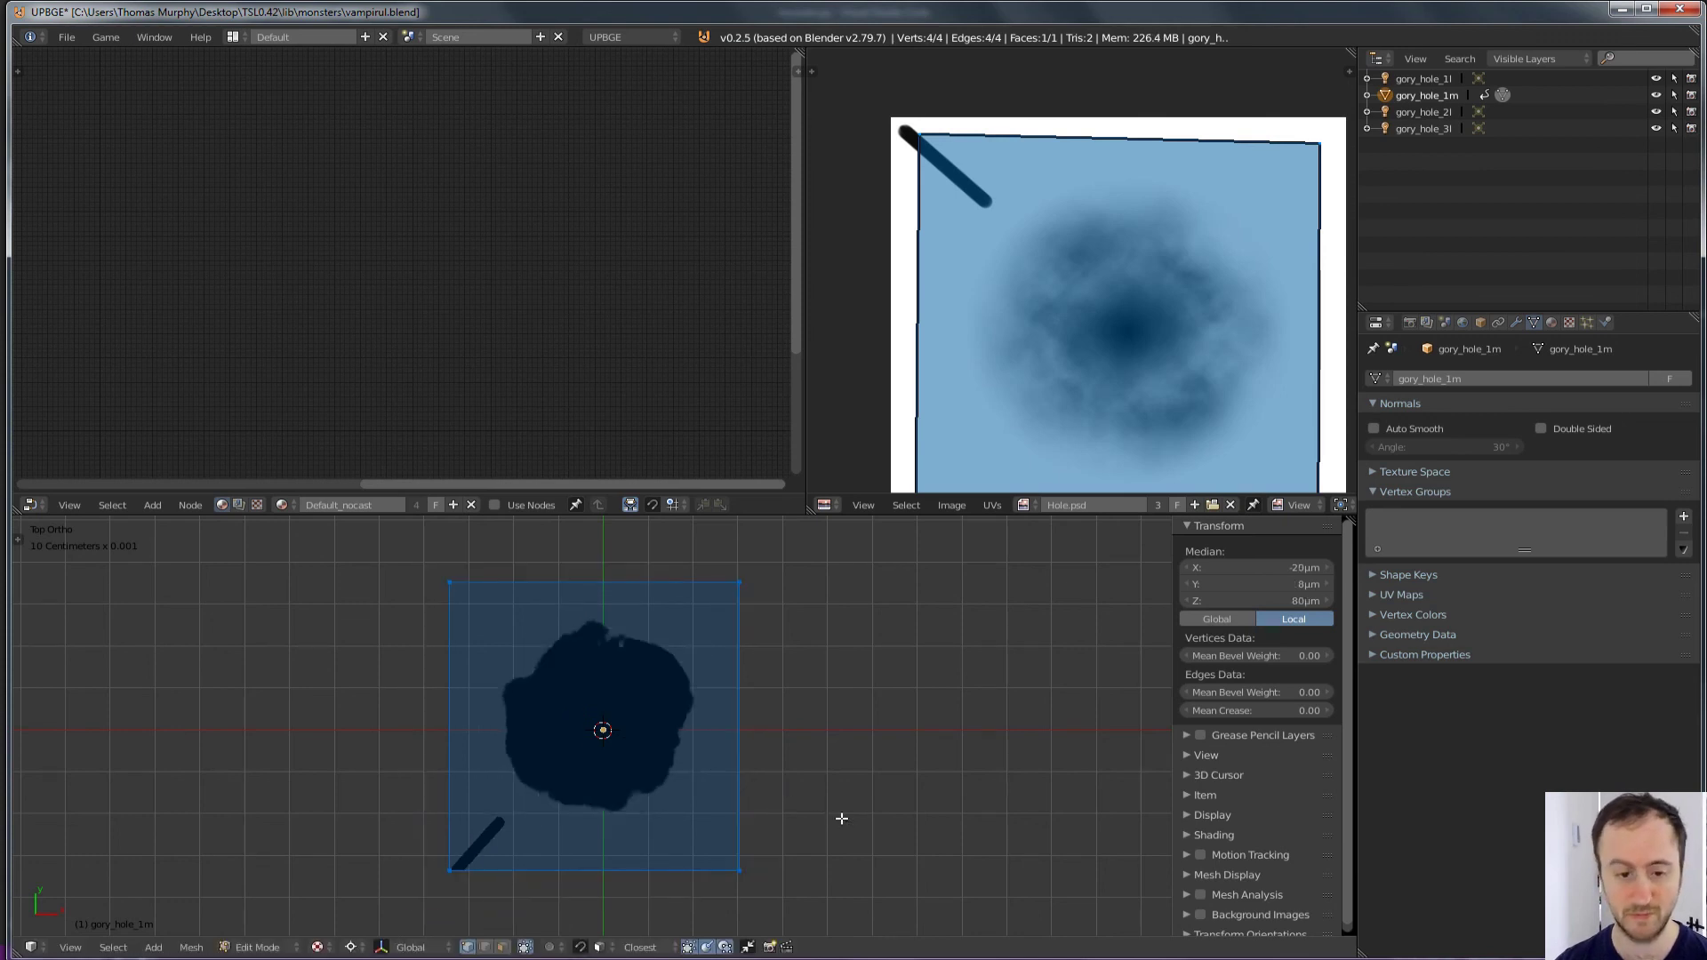
pyautogui.press('g')
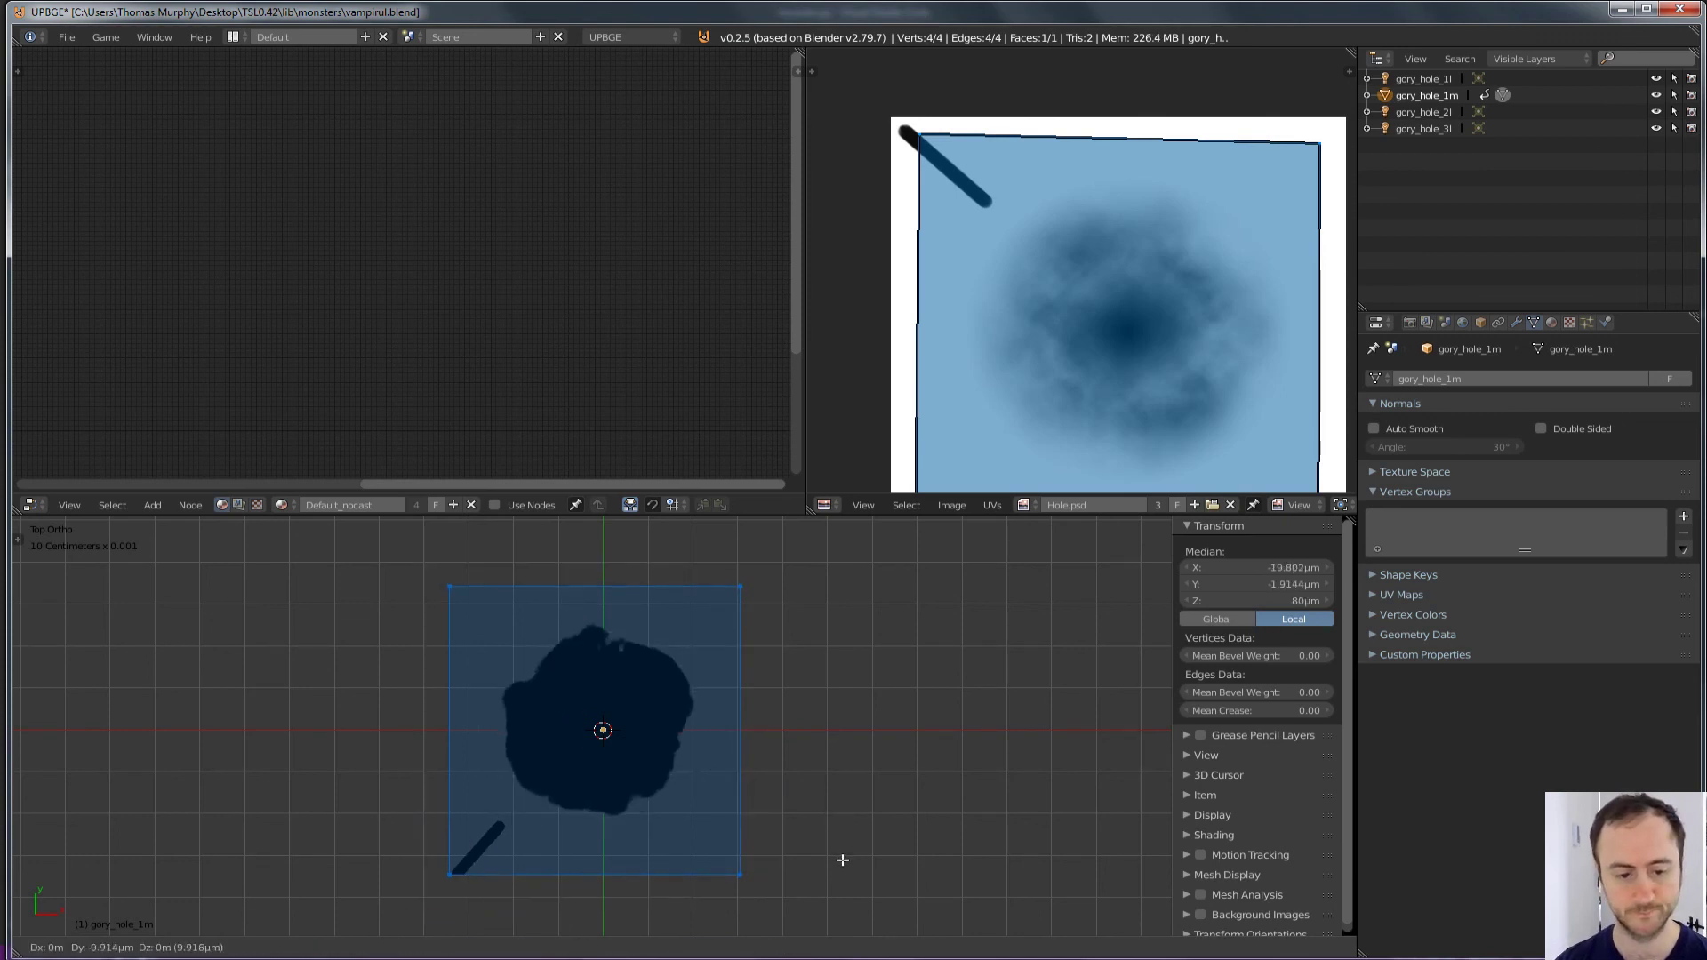
pyautogui.click(845, 865)
# Step: Show the additional layer holding Plane, Sun and gory_hole_1m.001 and preview the gory hole in perspective
pyautogui.hotkey('alt', 'z')
pyautogui.hotkey('alt', 'z')
pyautogui.hotkey('shift', '1')
pyautogui.hotkey('shift', '1')
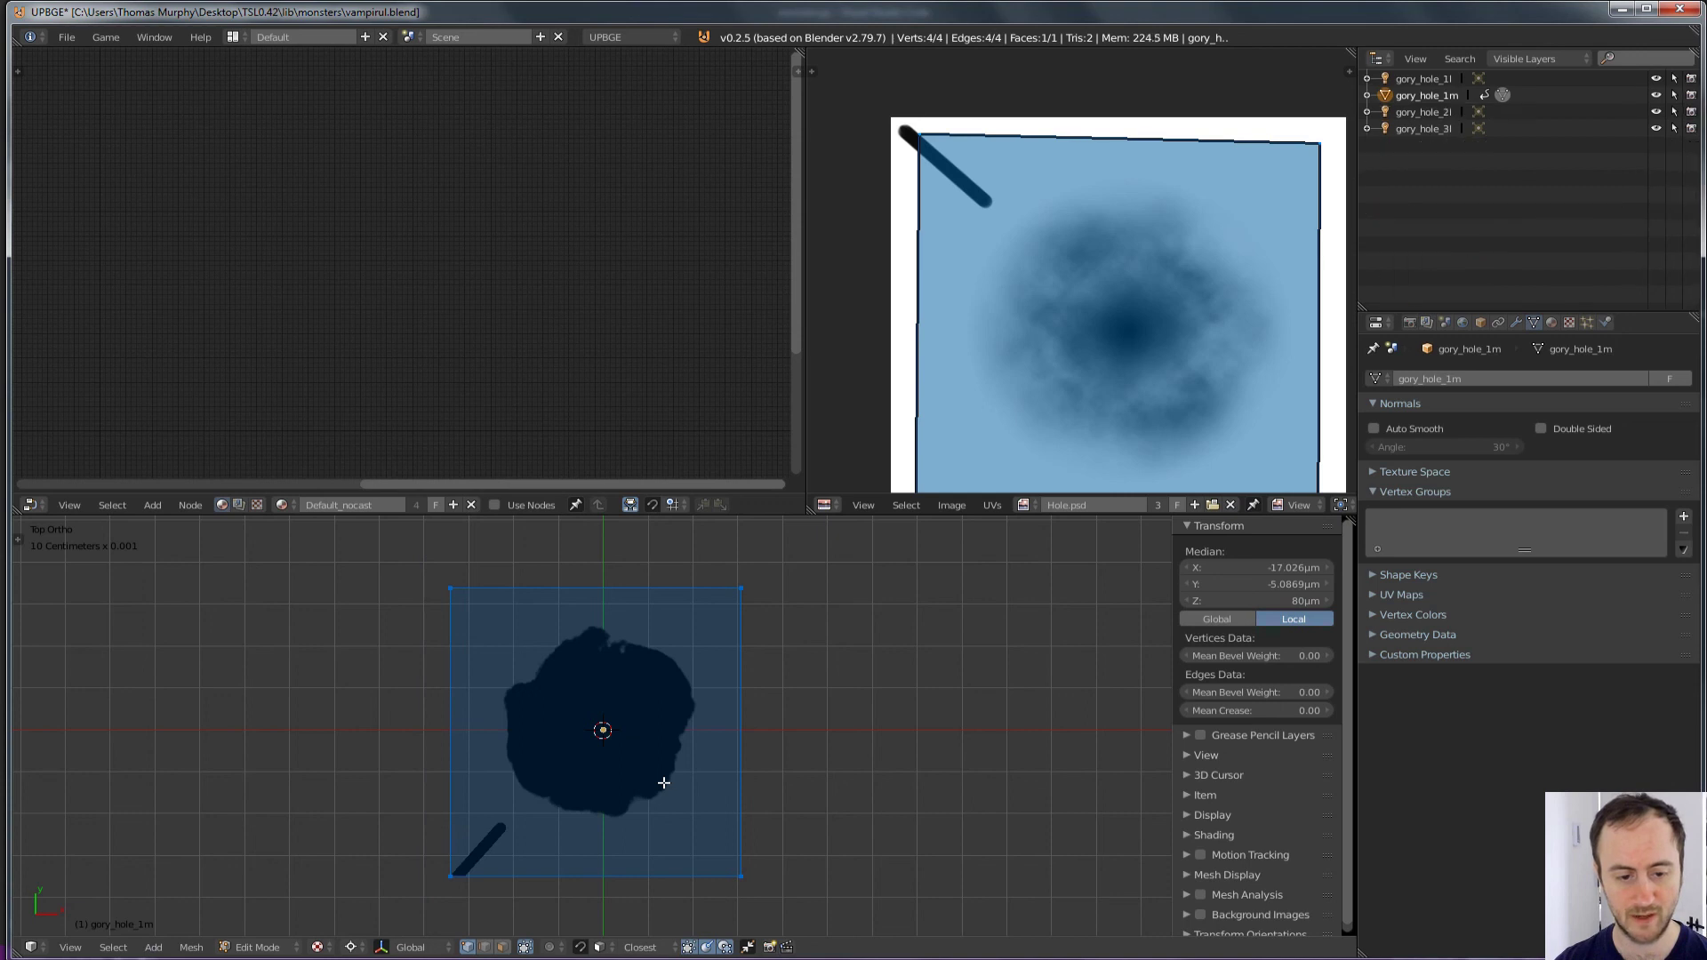
pyautogui.hotkey('shift', '2')
pyautogui.press('KP_5')
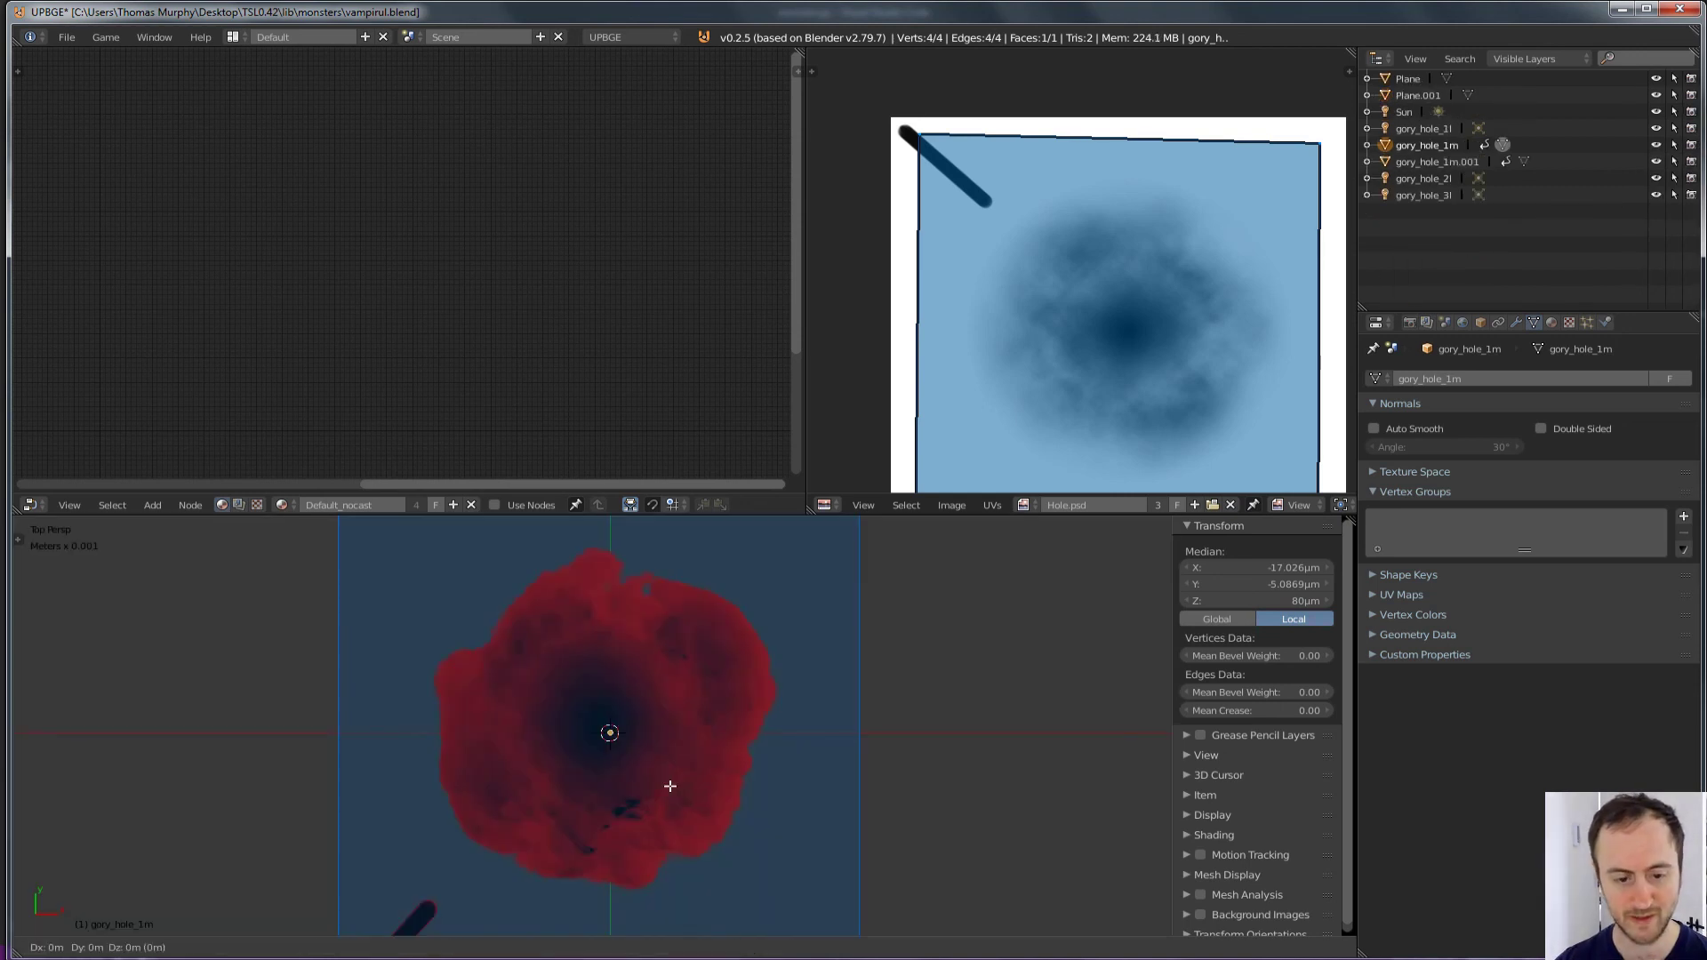
# Step: Shift the gory_hole_1m plane's mesh slightly in top view, return to Object Mode and check its height from the side
pyautogui.press('g')
pyautogui.click(733, 839)
pyautogui.press('Tab')
pyautogui.scroll(-6, 676, 804)
pyautogui.moveTo(647, 803); pyautogui.dragTo(604, 609, button='middle')
pyautogui.scroll(4, 573, 788)
pyautogui.moveTo(573, 794); pyautogui.dragTo(576, 791, button='middle')
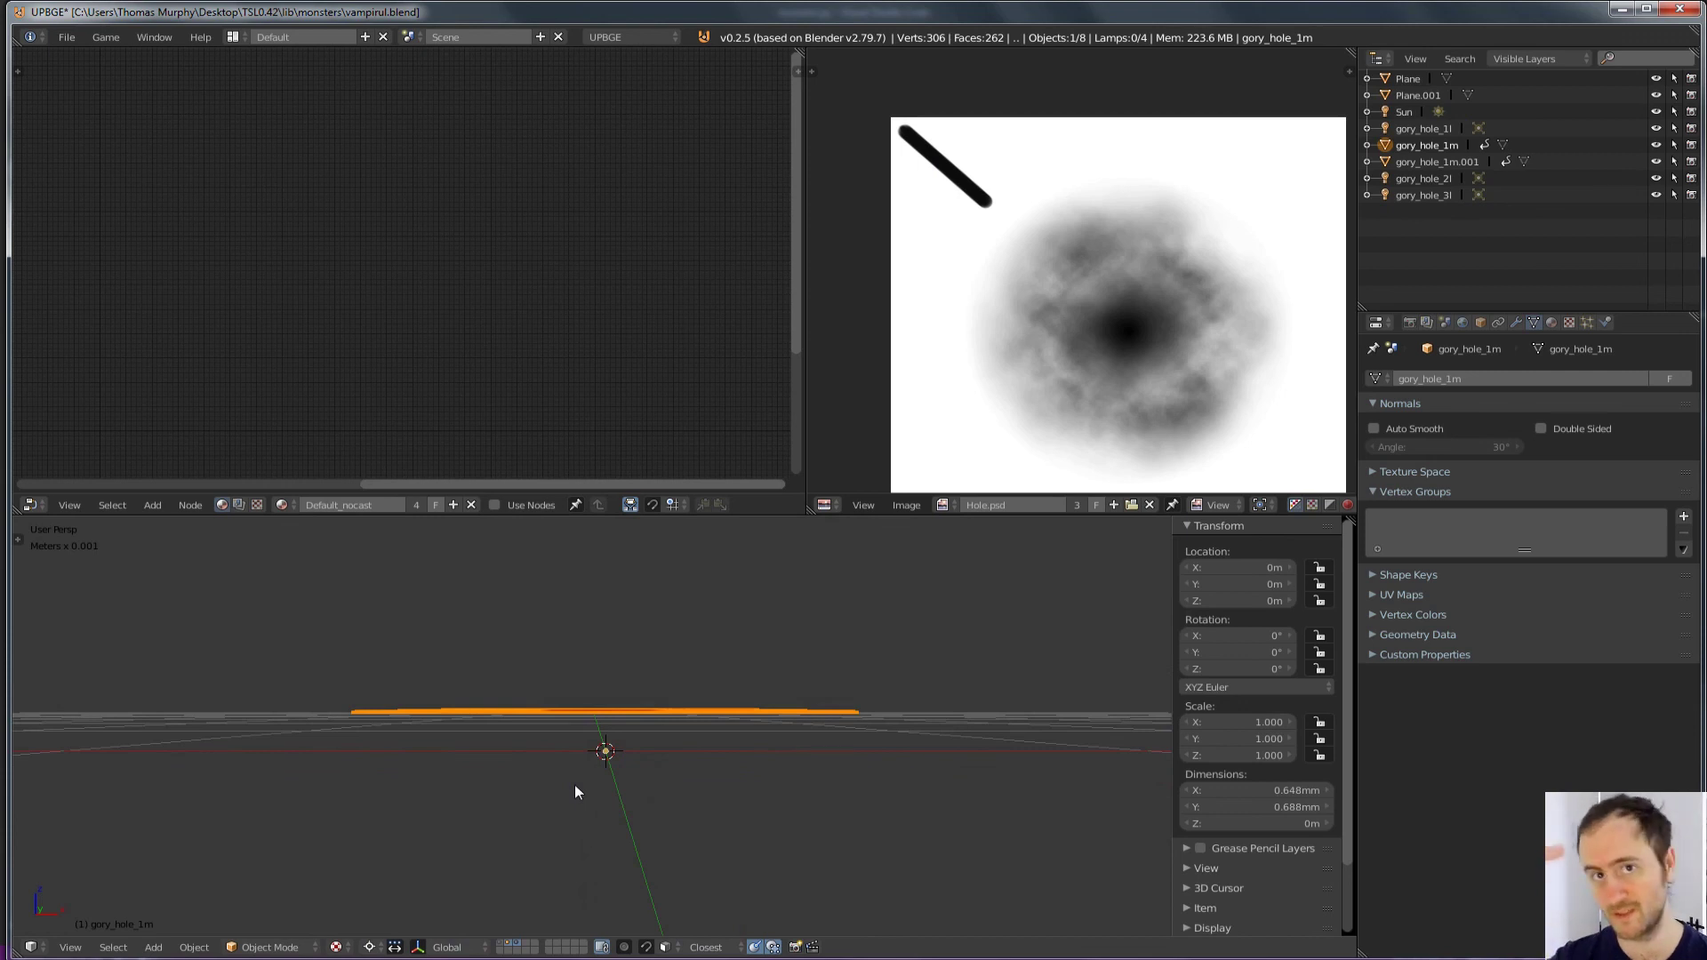
# Step: Show only layer 1 with the monster_body and test_arms objects and save vampirul.blend
pyautogui.press('1')
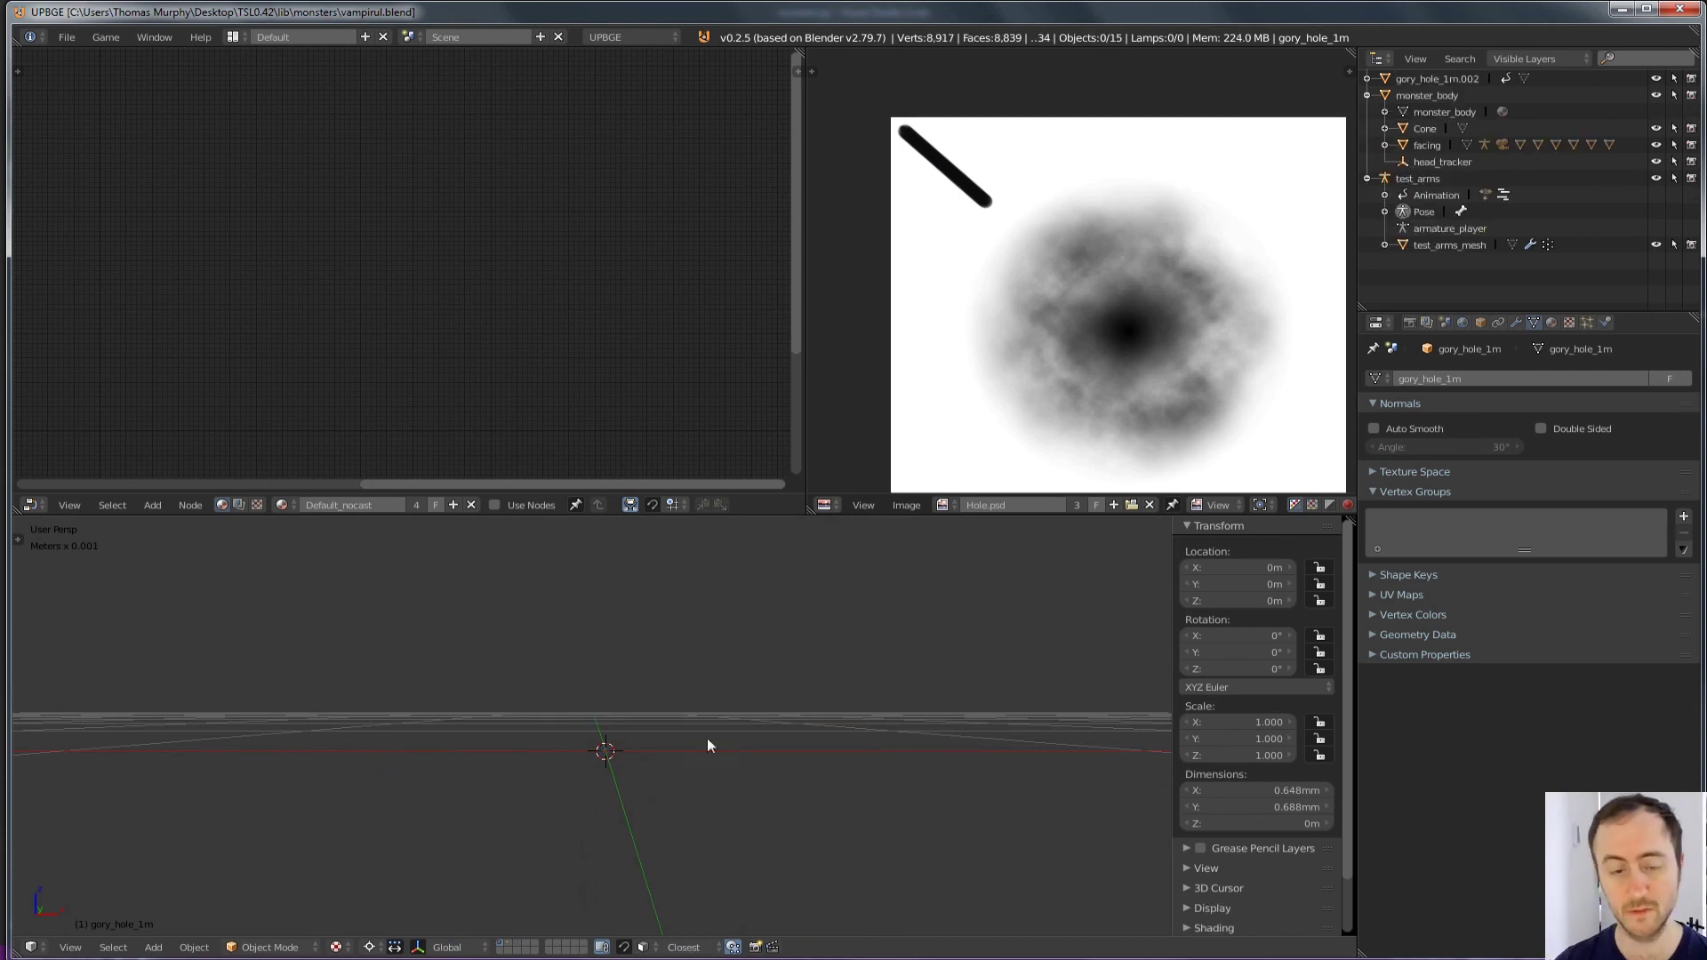
pyautogui.hotkey('ctrl', 's')
pyautogui.click(574, 788)
# Step: Switch to the desktop and run launch.bat to start a fresh session of the game
pyautogui.hotkey('alt', 'Tab')
pyautogui.click(600, 507)
pyautogui.hotkey('alt', 'Tab')
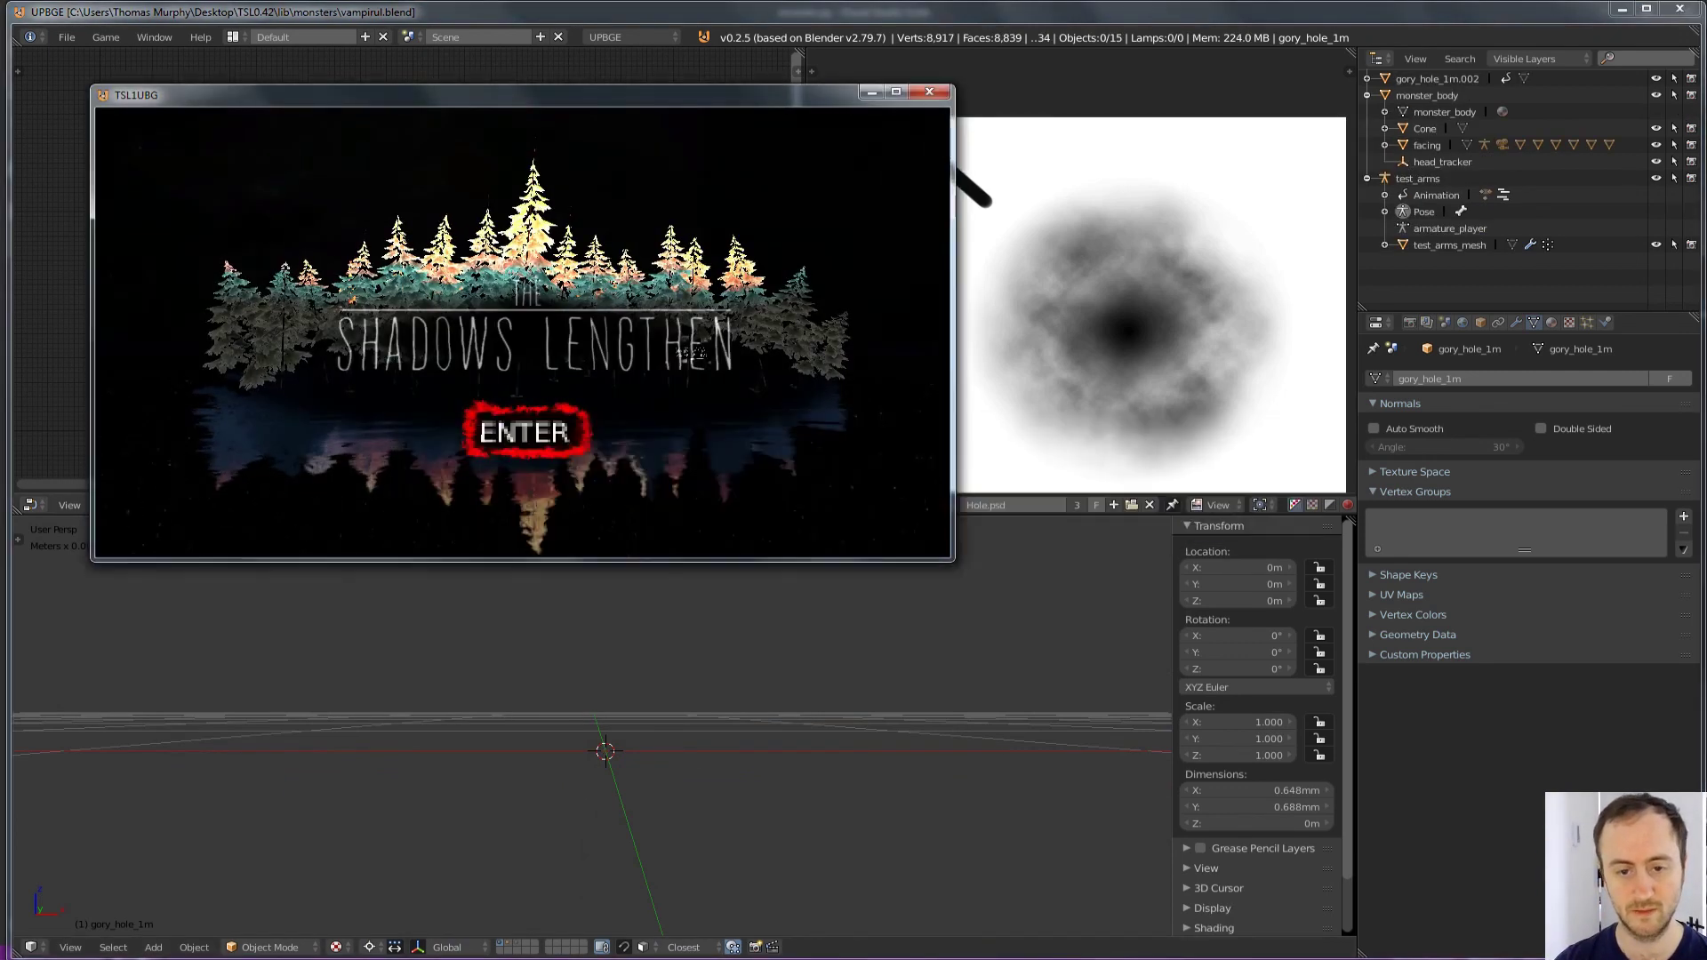
pyautogui.hotkey('alt', 'Tab')
pyautogui.hotkey('alt', 'Tab')
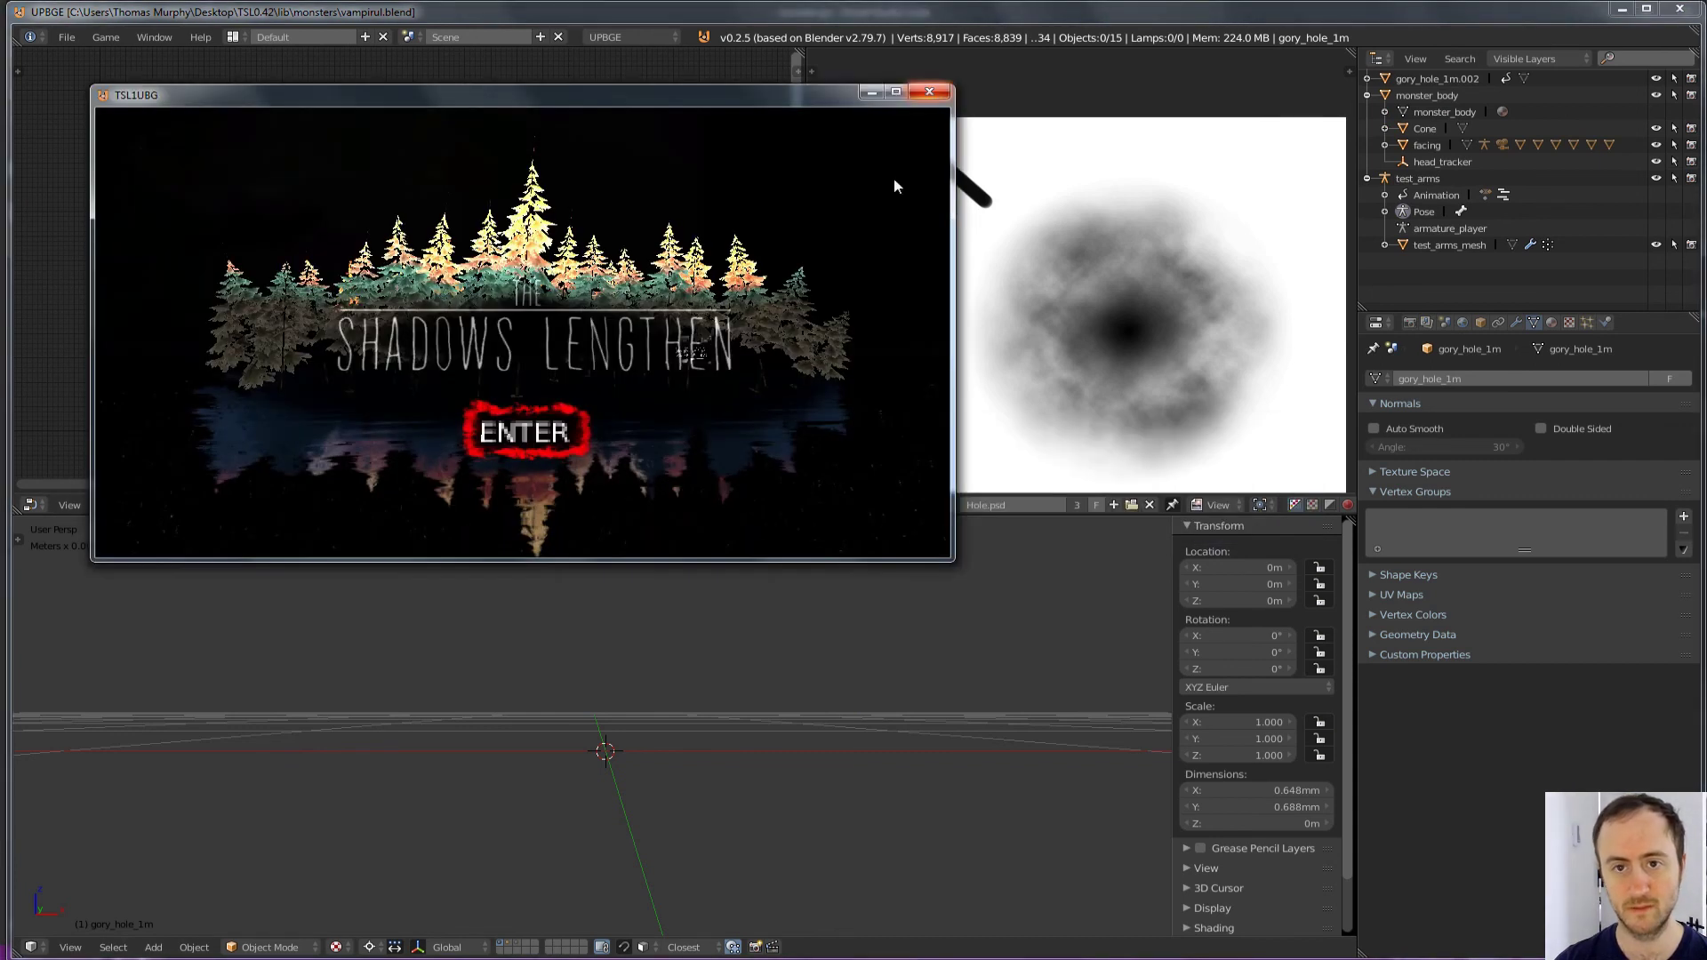
pyautogui.hotkey('alt', 'Tab')
pyautogui.press('super+d')
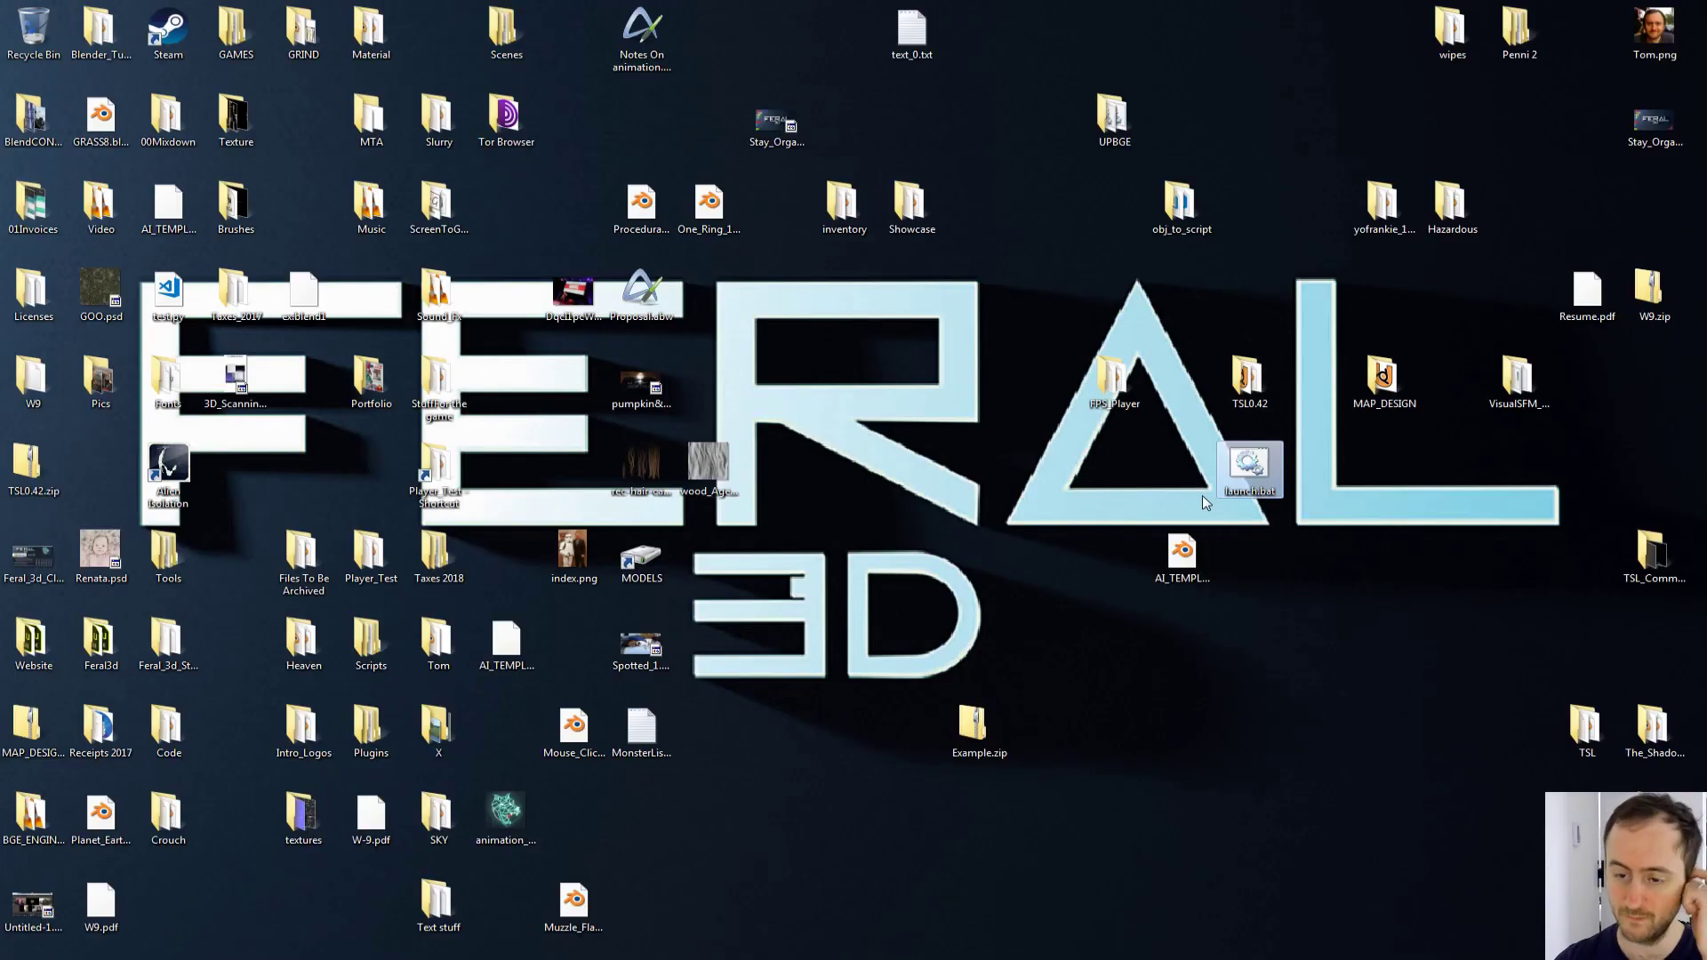
pyautogui.rightClick(1245, 470)
pyautogui.click(1273, 480)
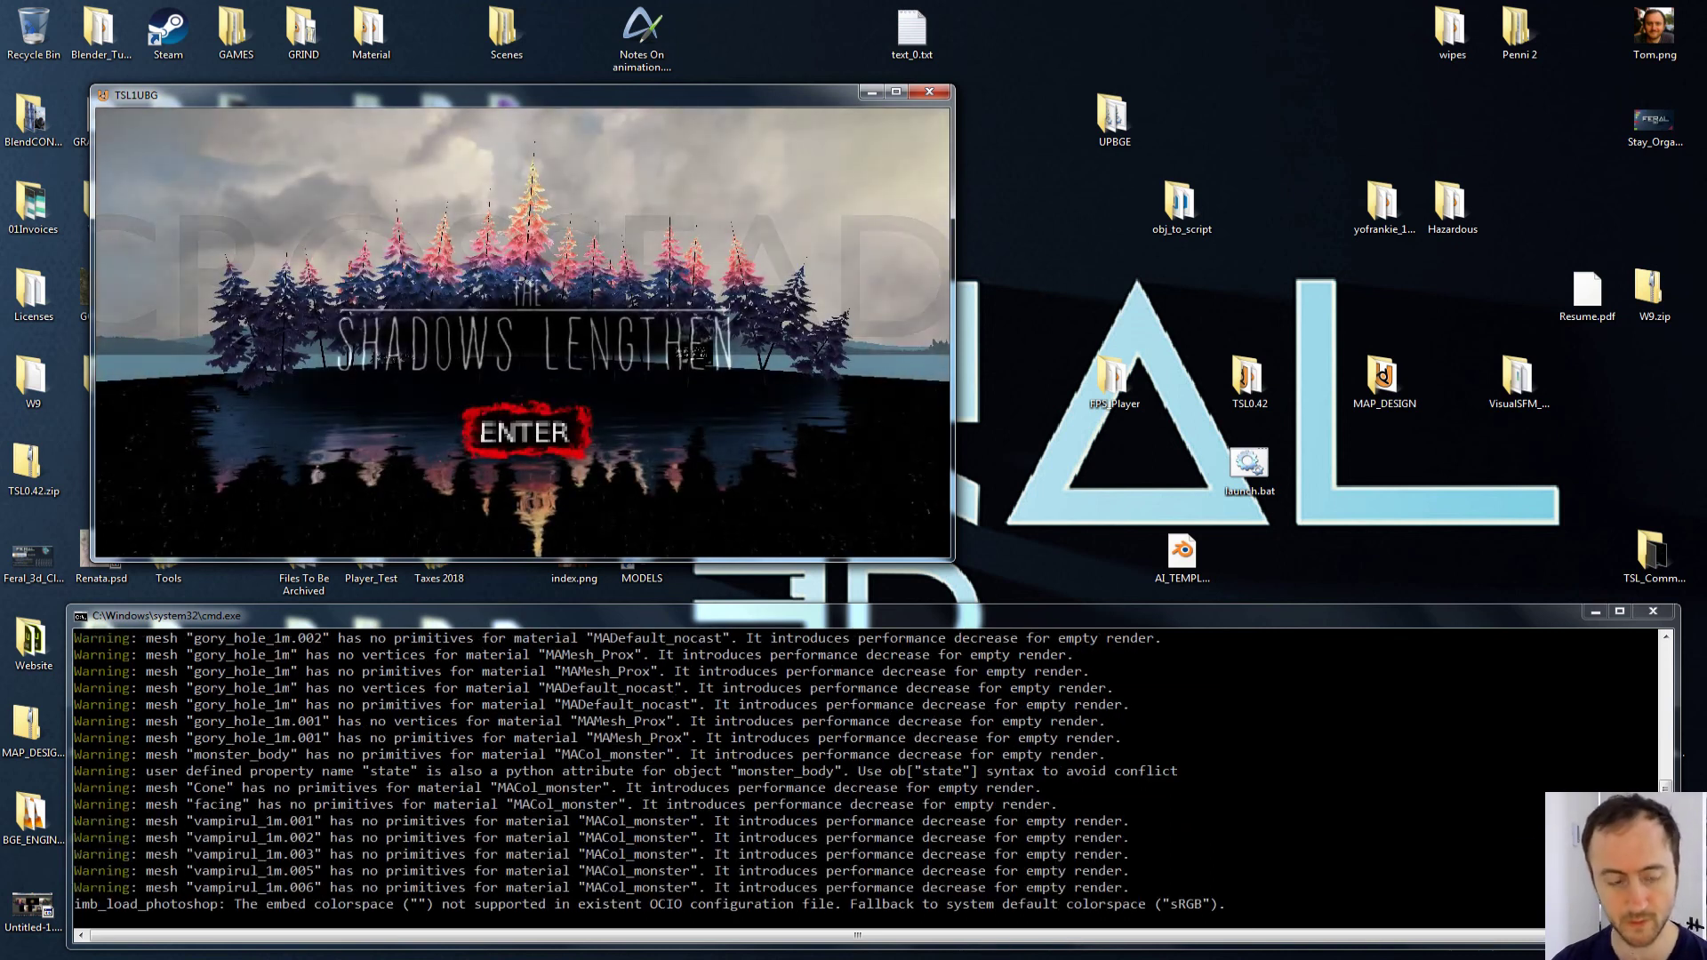
# Step: Enter the game from the title screen, get out of the car and equip the revolver
pyautogui.press('Return')
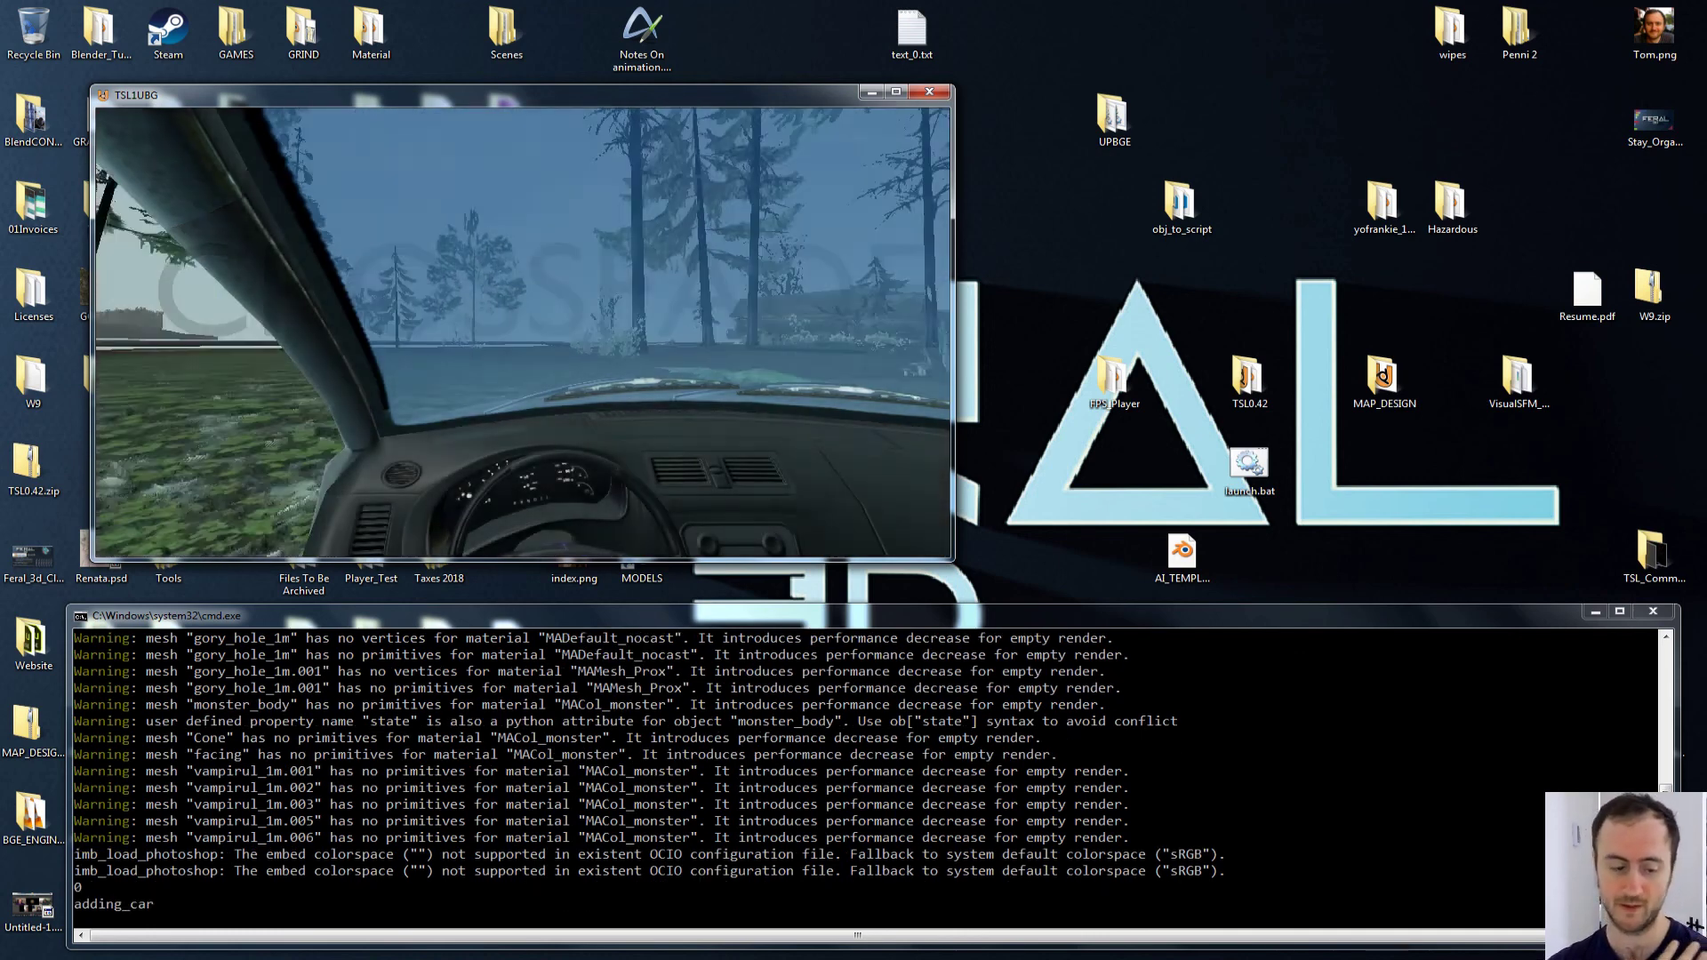
pyautogui.press('w')
pyautogui.press('e')
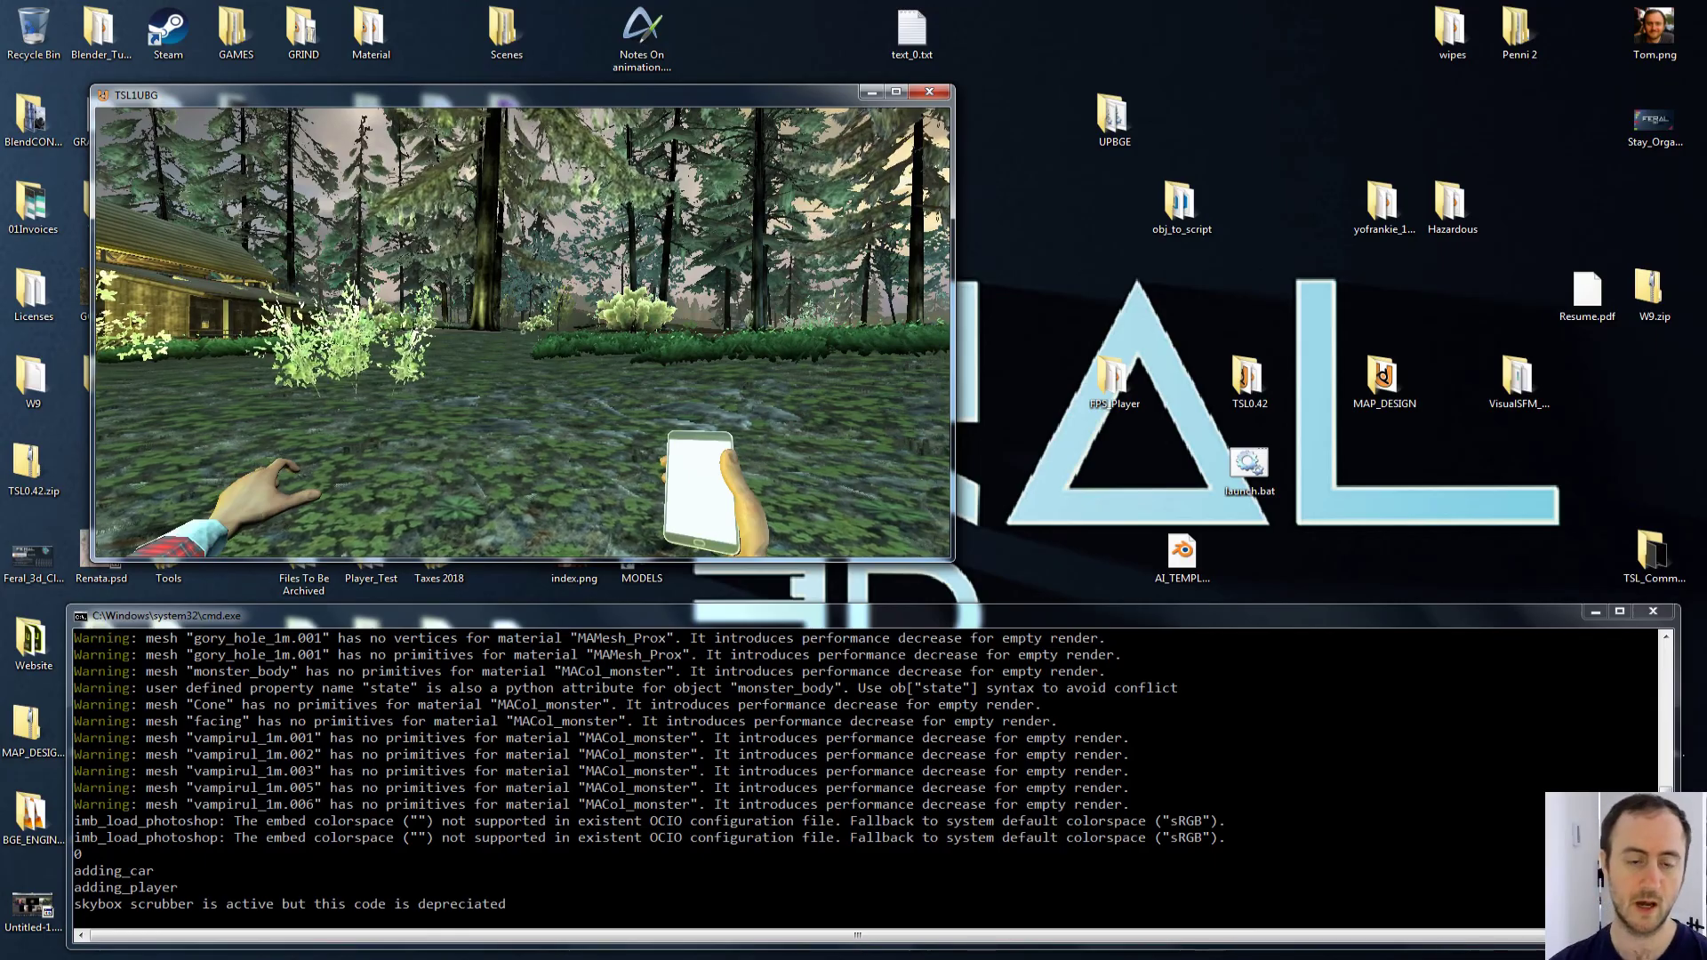
pyautogui.press('i')
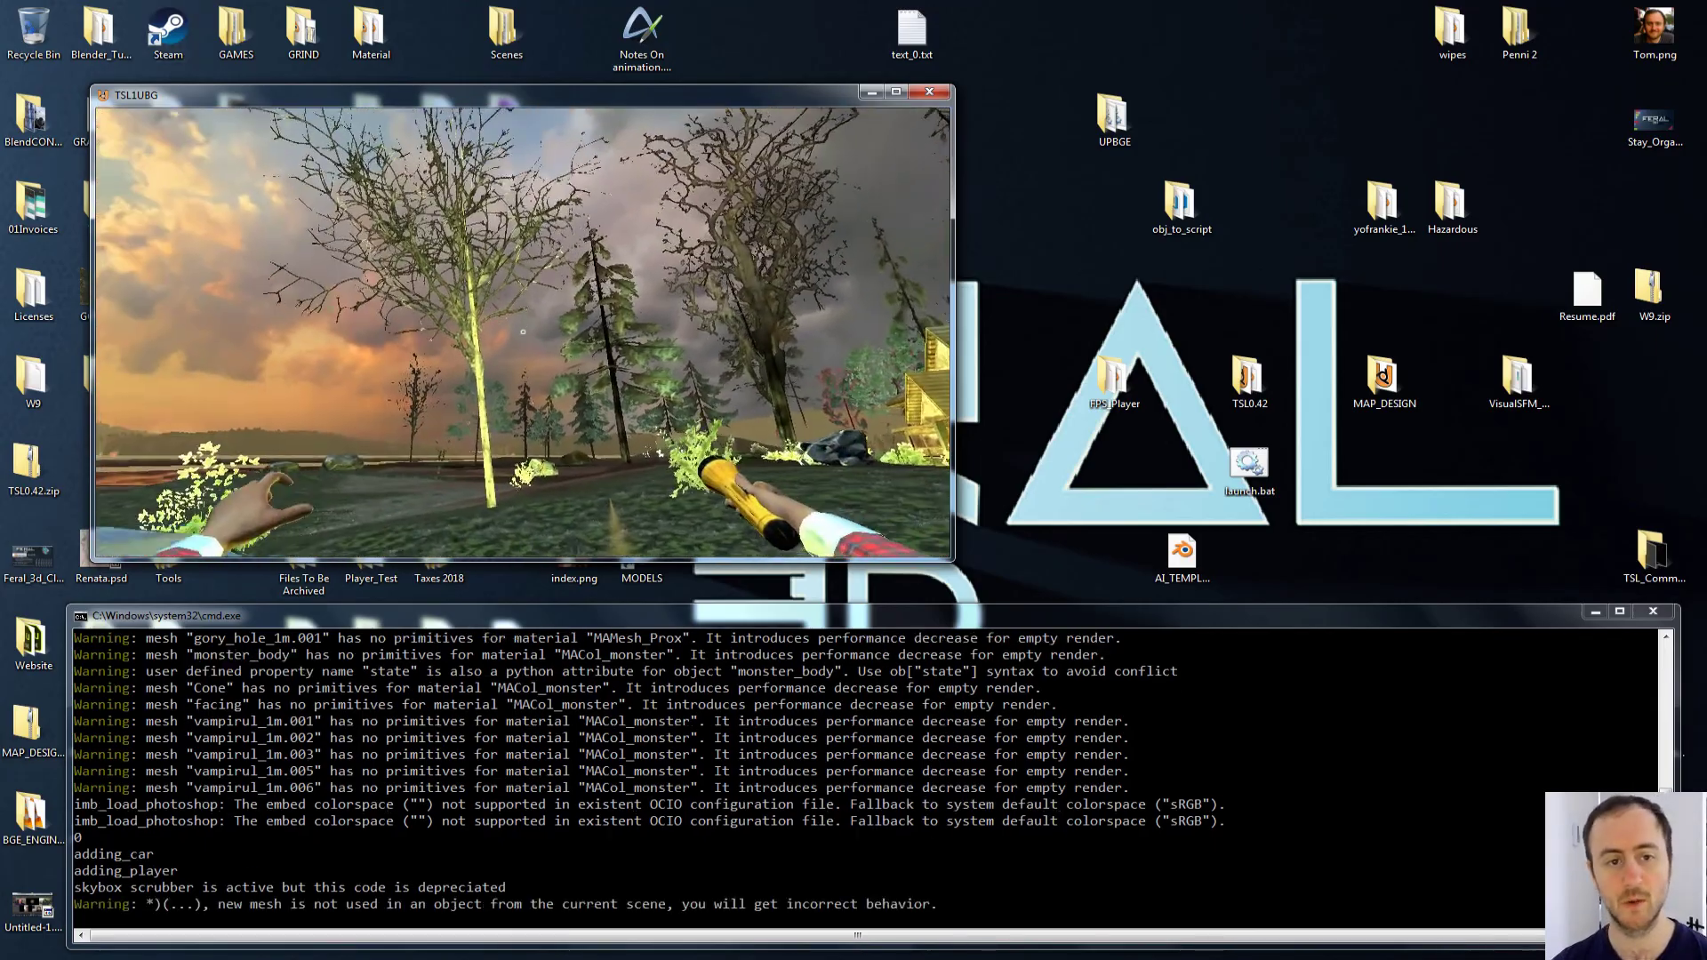
pyautogui.press('i')
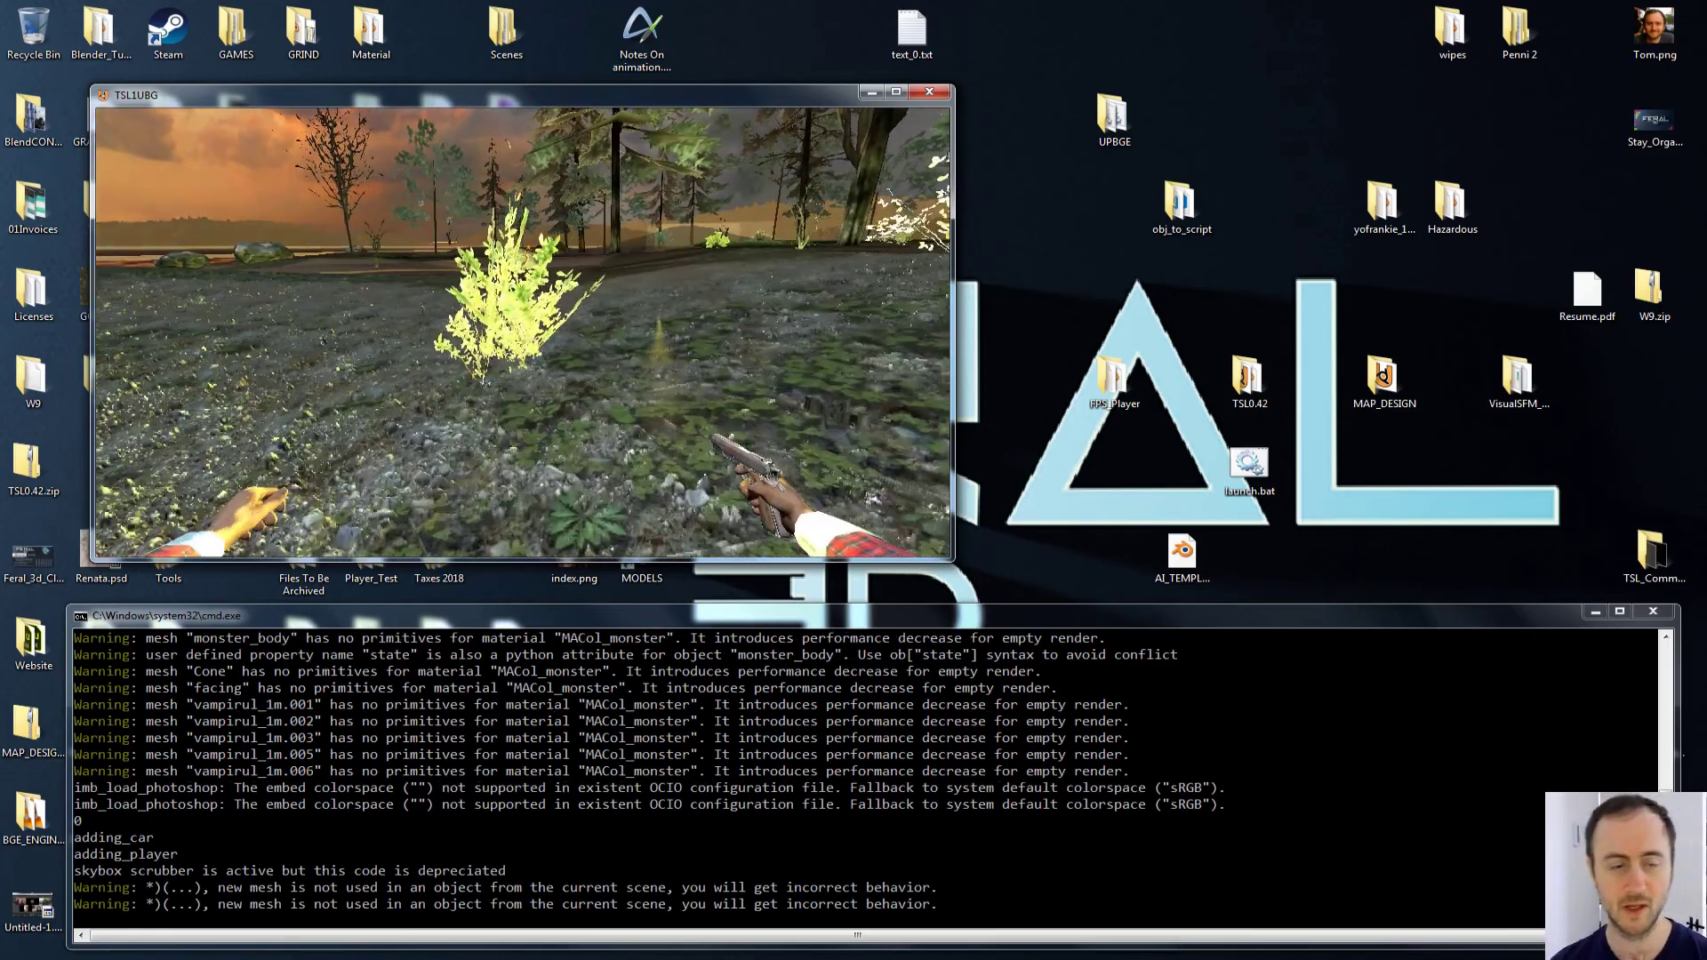
# Step: Walk up to the monster and shoot it repeatedly in the back to test the wound decals
pyautogui.press('w')
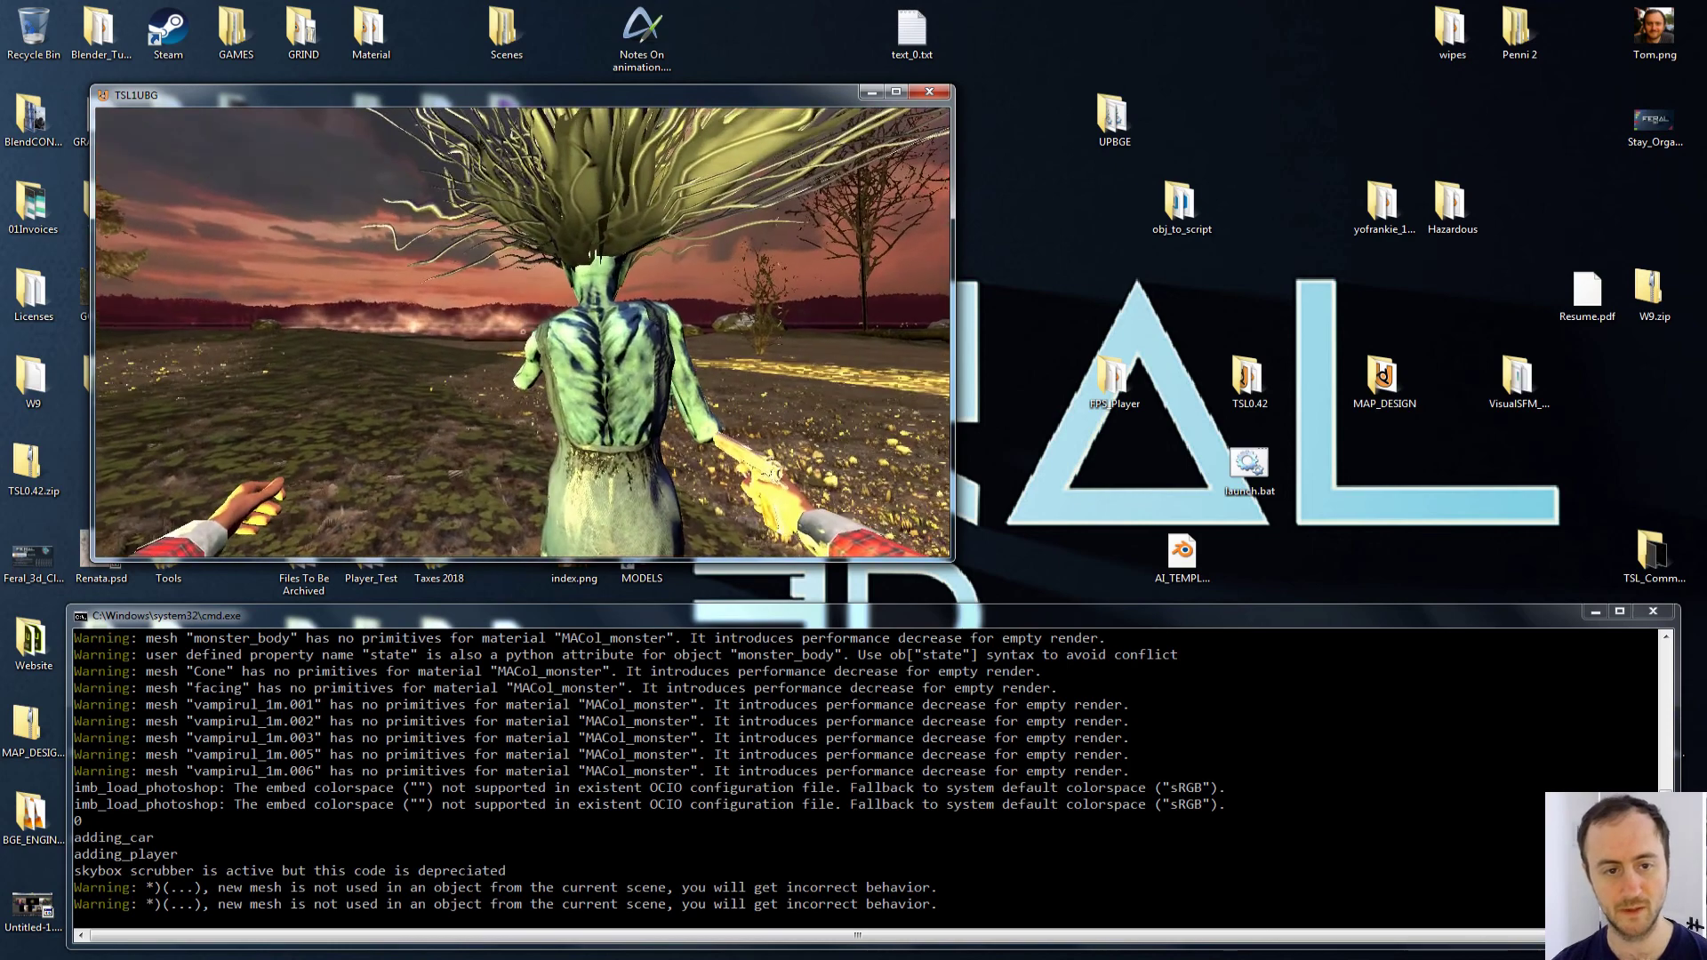
pyautogui.click(523, 331)
pyautogui.click(523, 331)
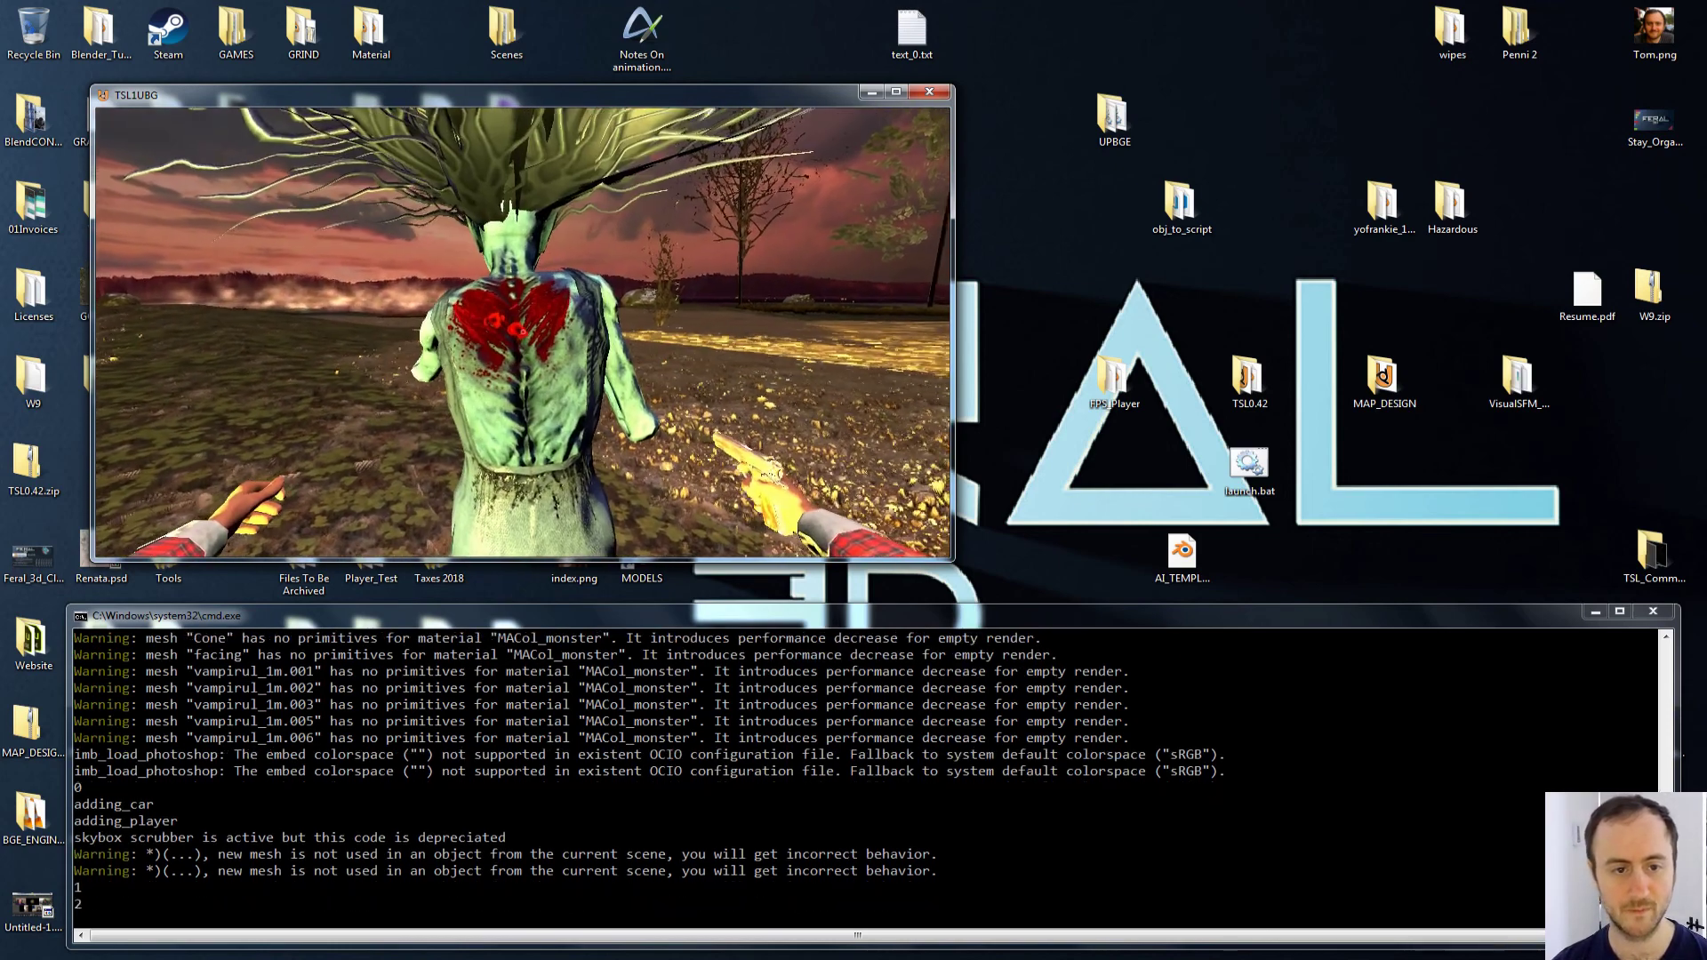
pyautogui.click(522, 332)
pyautogui.press('w')
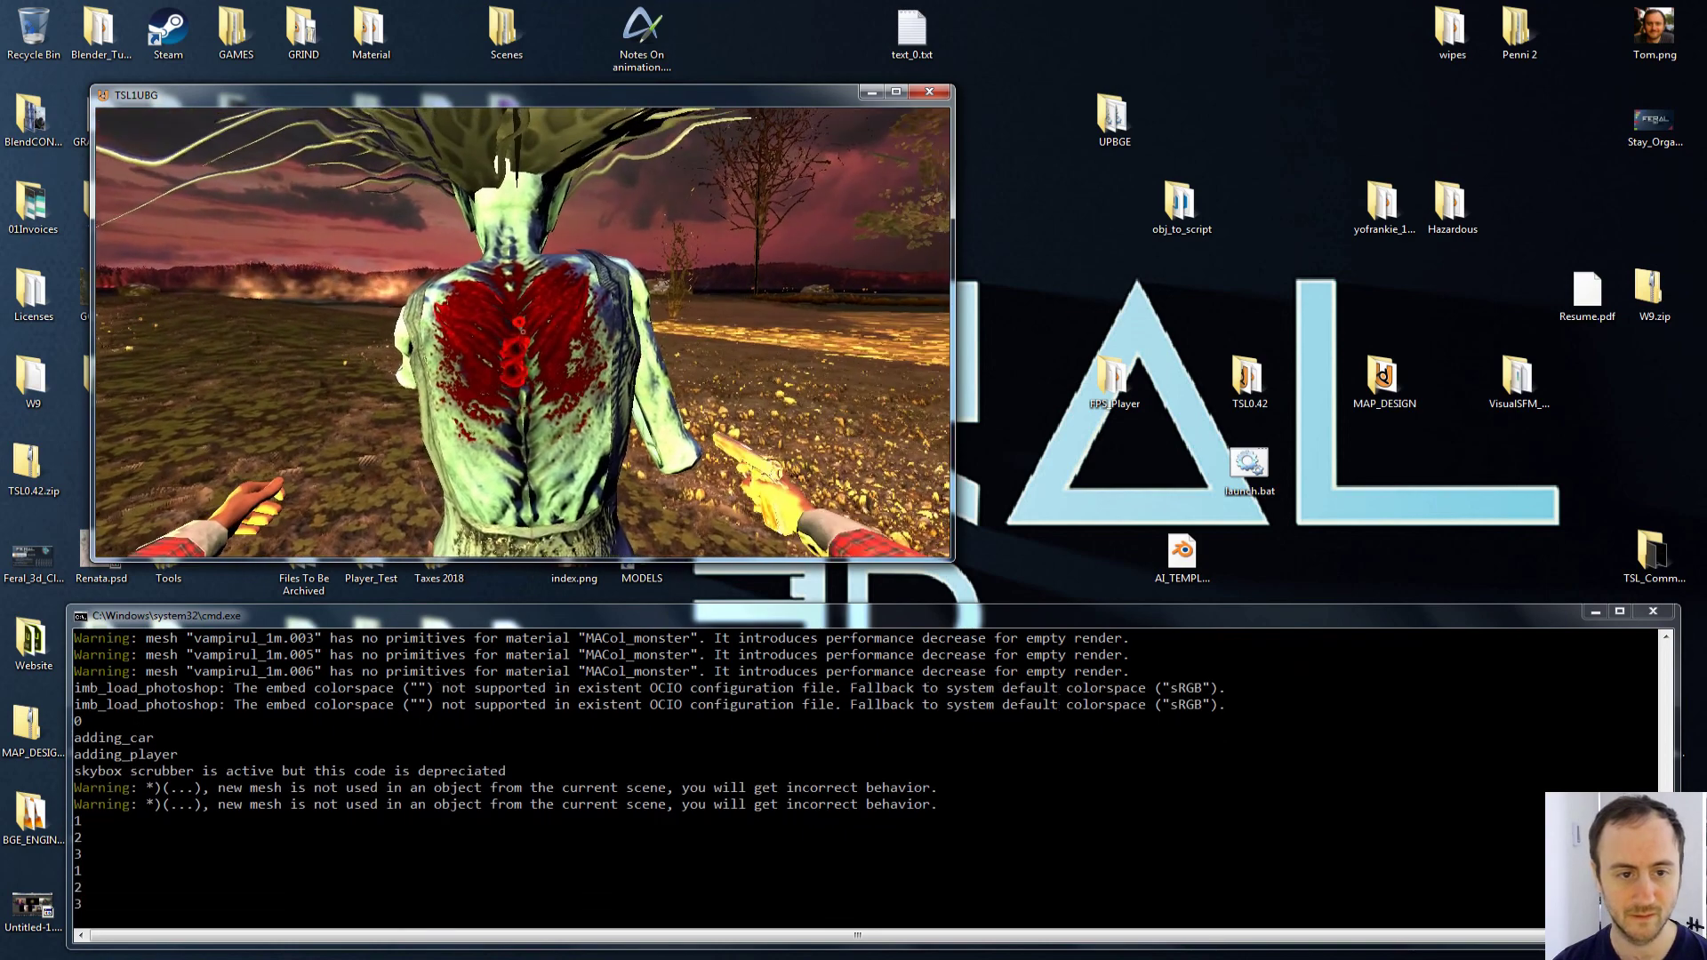
pyautogui.click(523, 332)
pyautogui.click(522, 332)
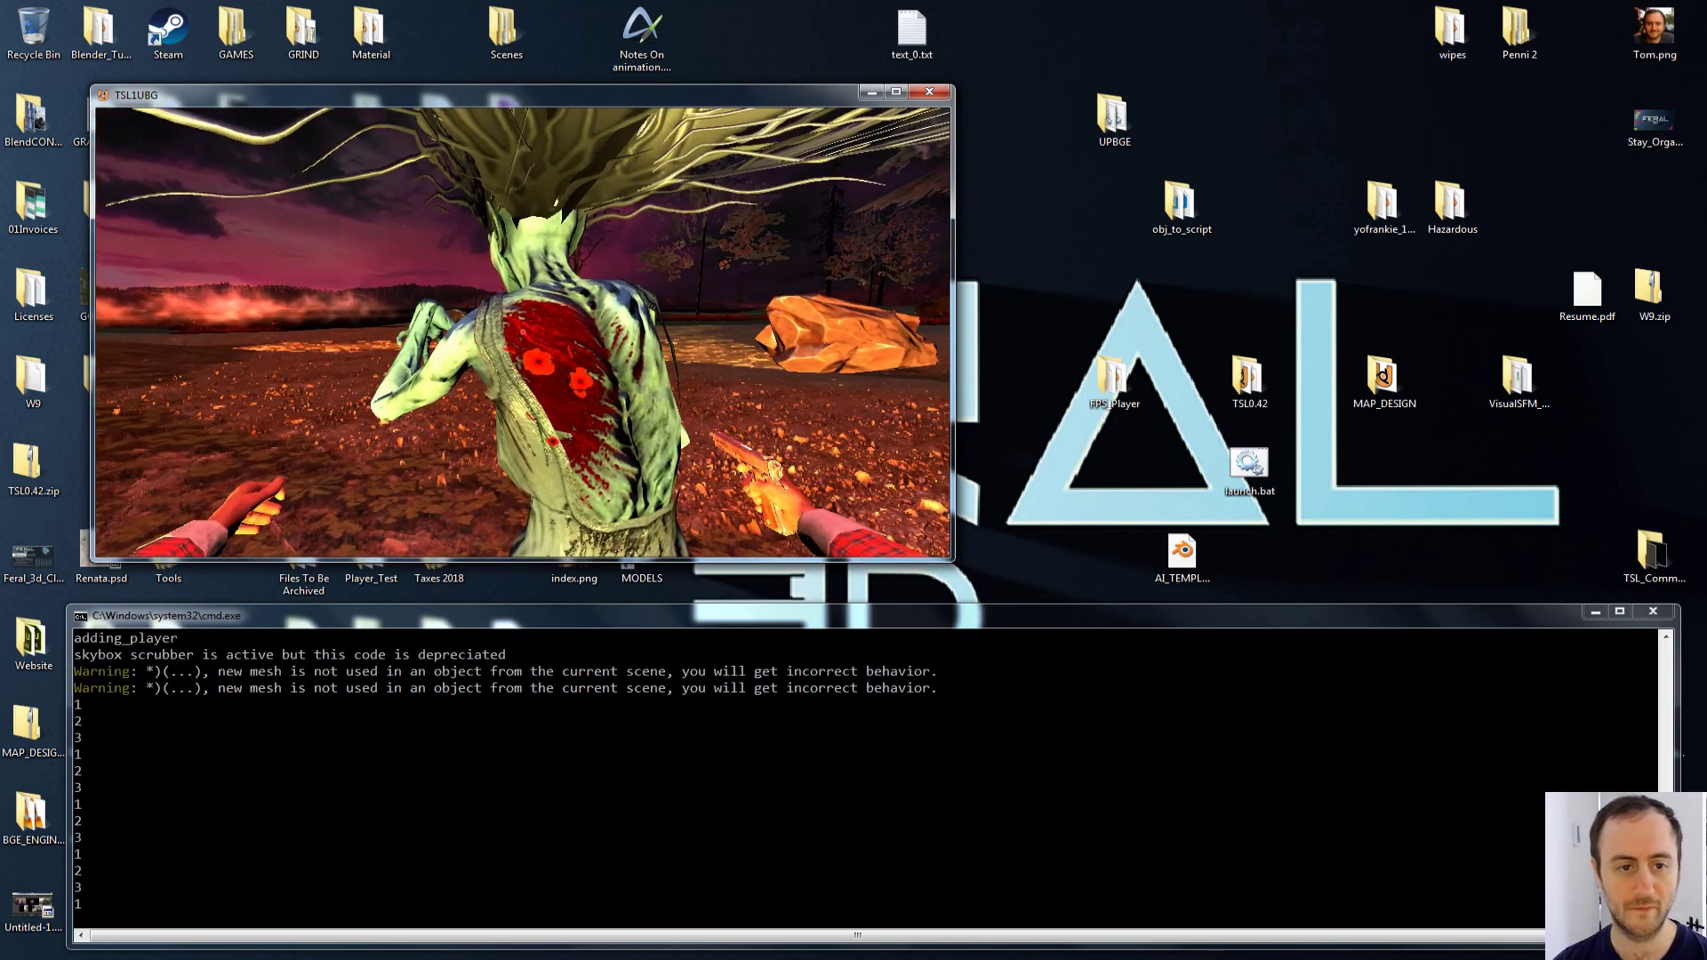
pyautogui.click(522, 332)
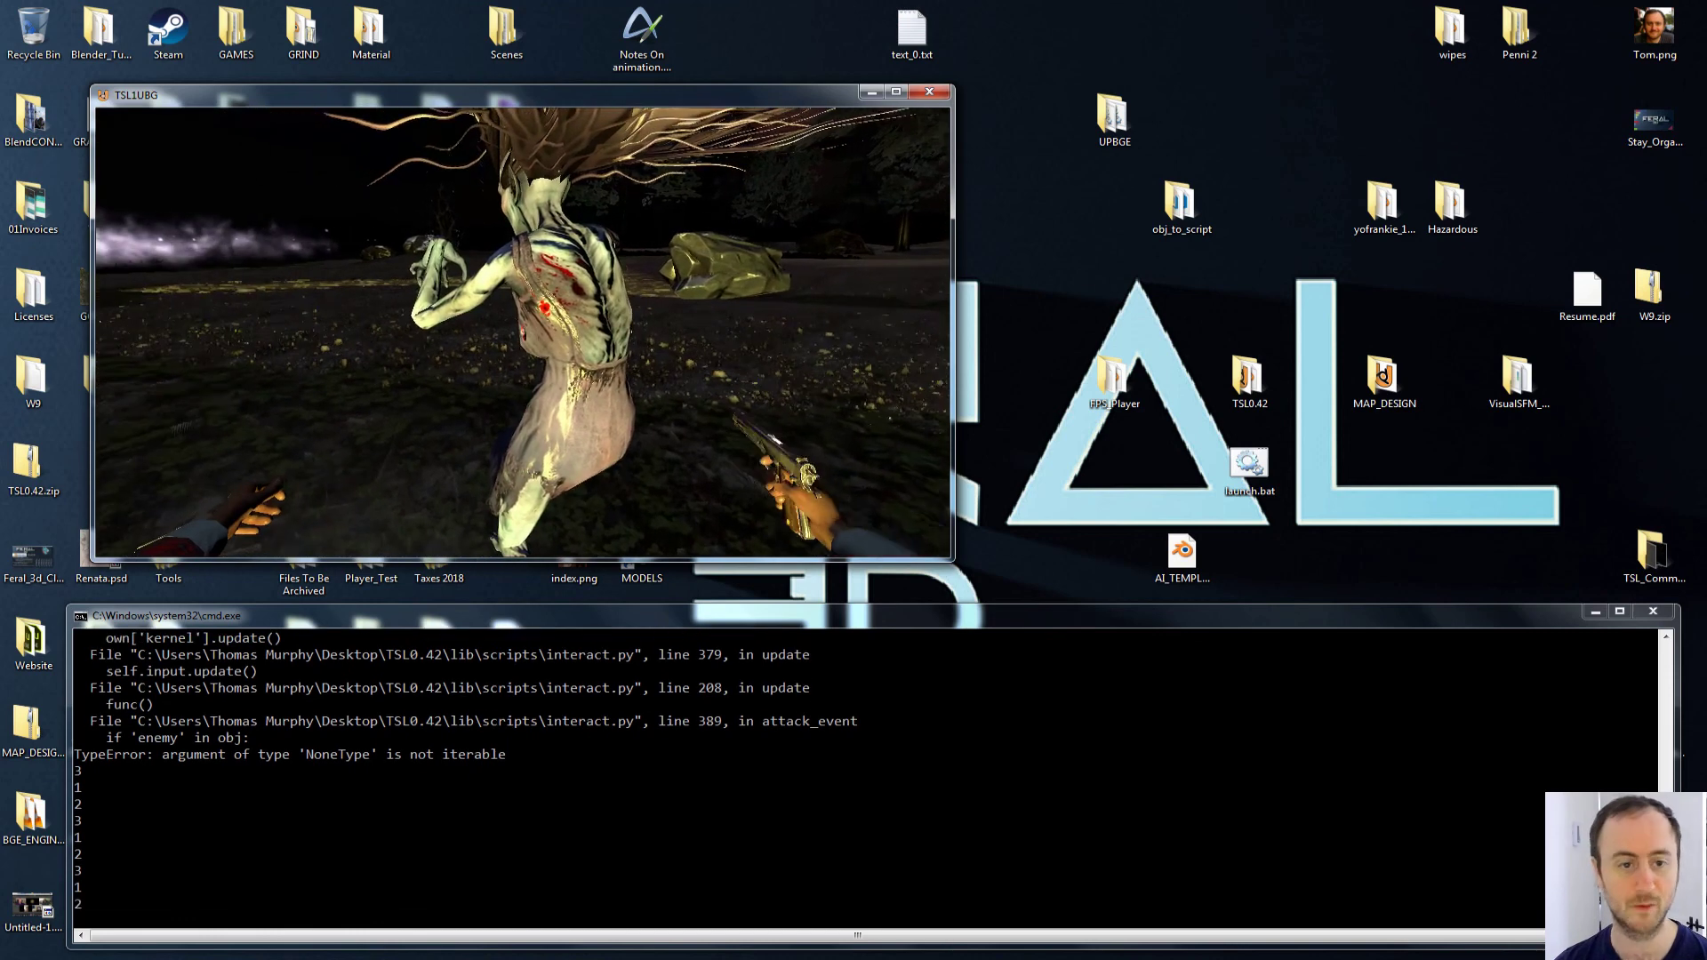
pyautogui.click(523, 332)
pyautogui.click(523, 331)
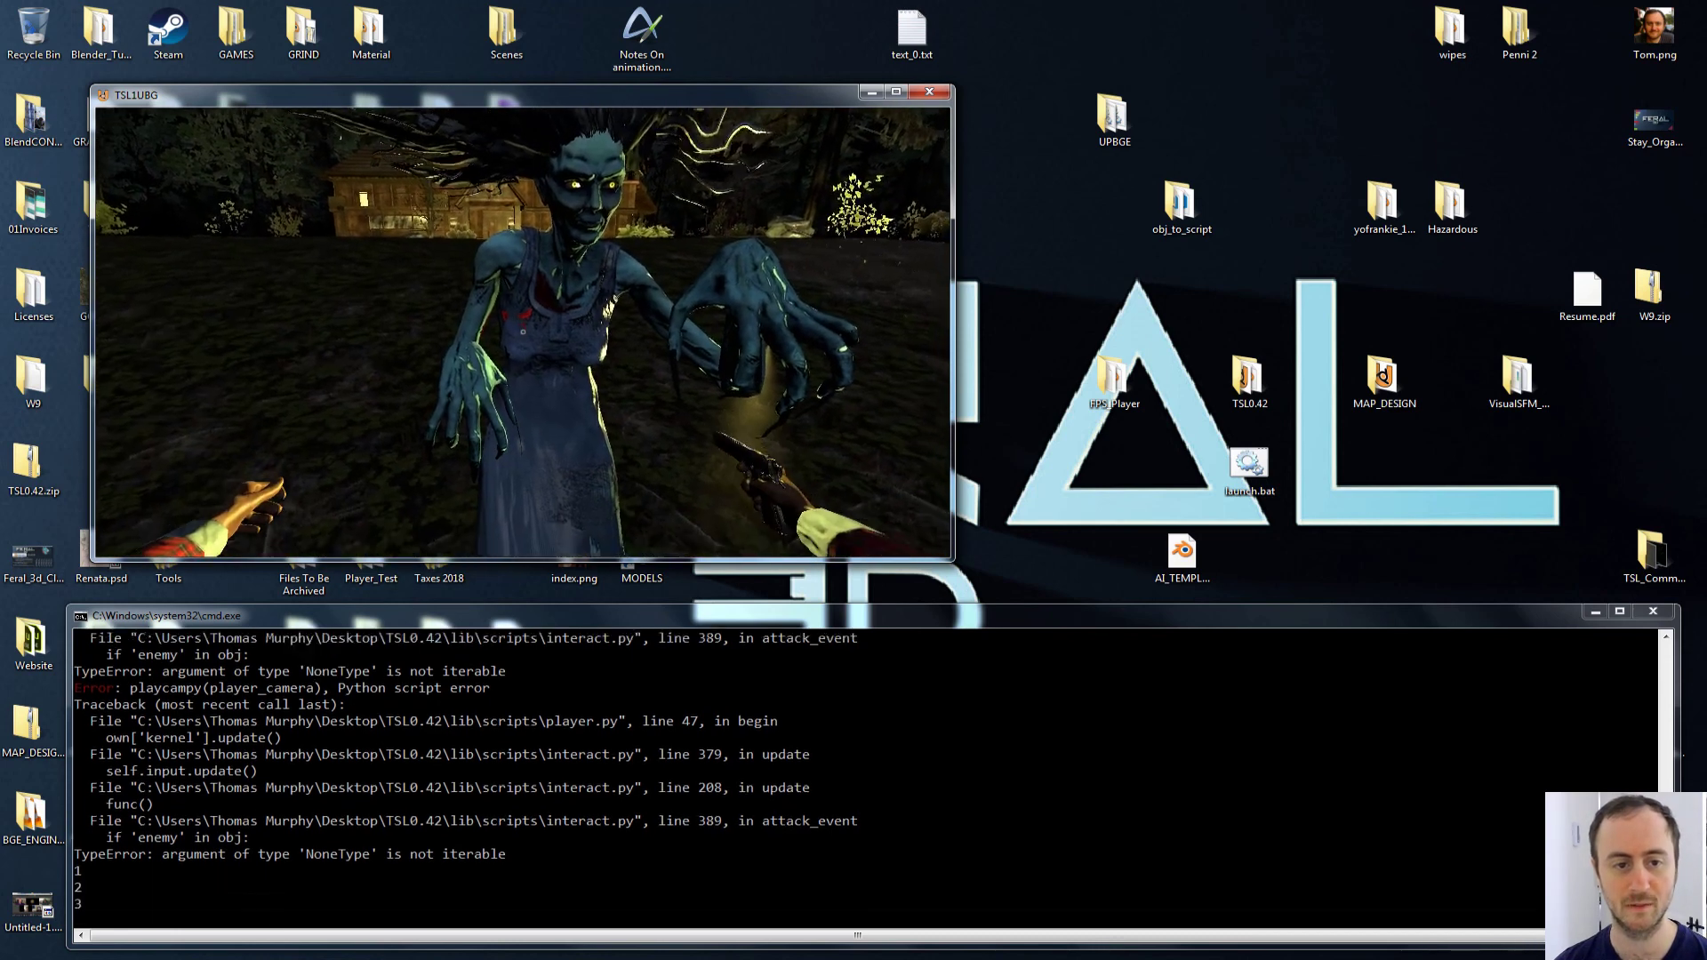
# Step: Shoot the monster's front torso several times to examine the wound decals on its chest
pyautogui.click(523, 332)
pyautogui.click(522, 332)
pyautogui.click(523, 332)
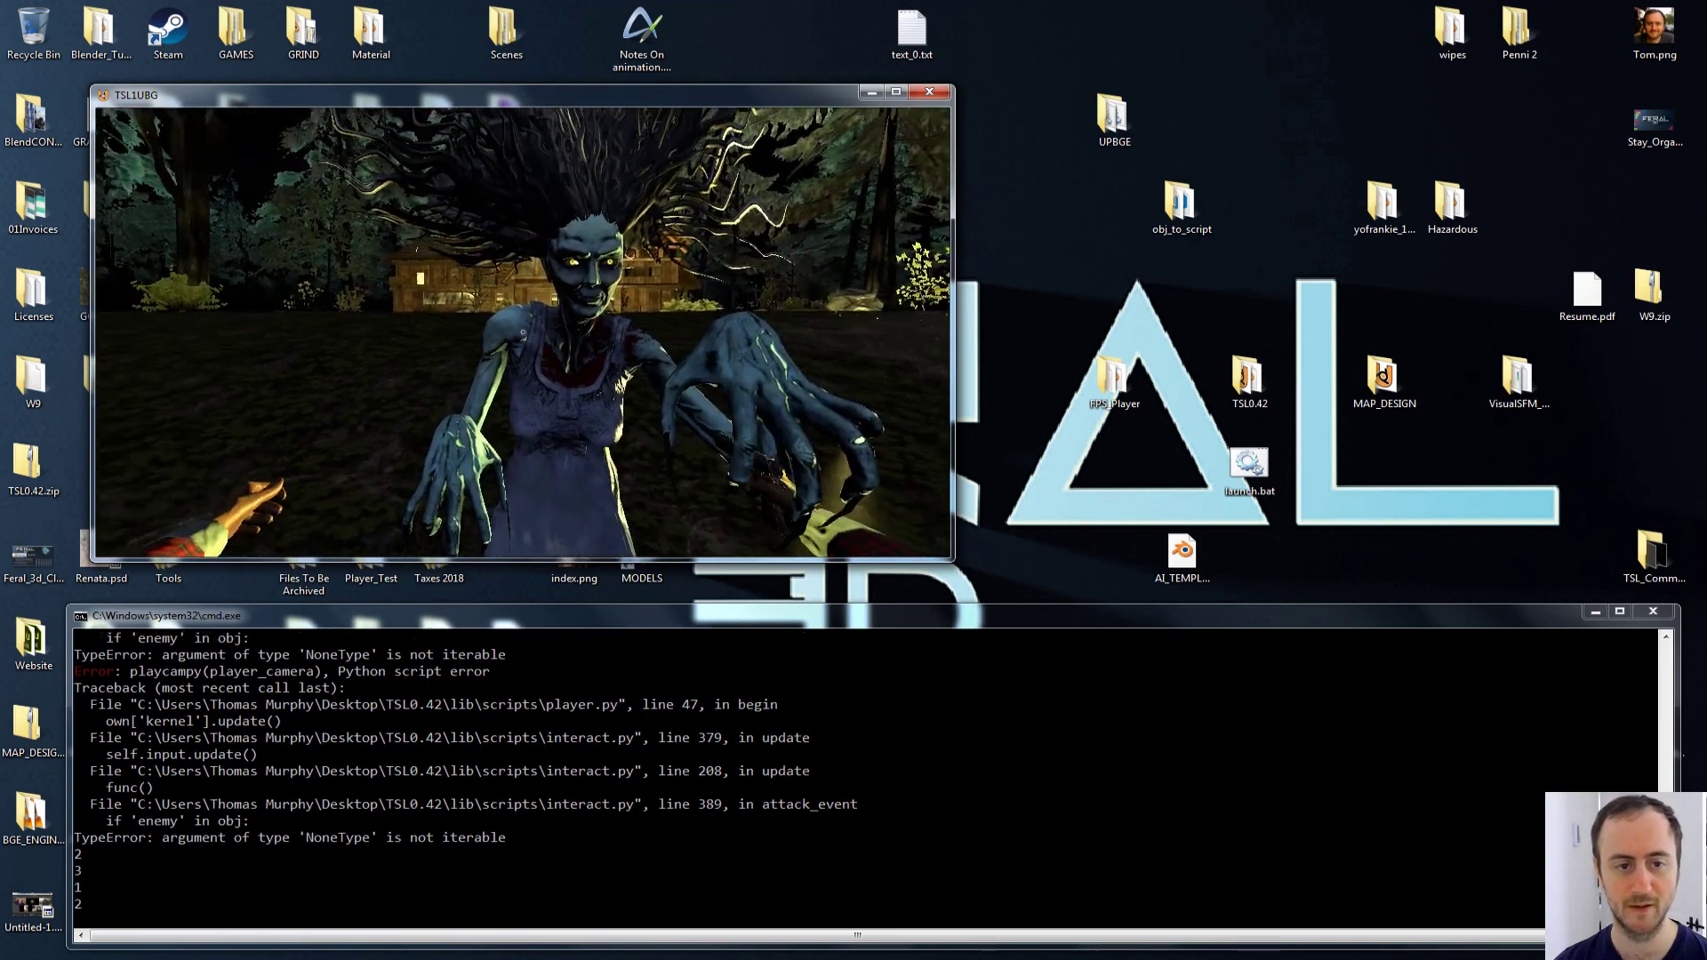
pyautogui.click(523, 332)
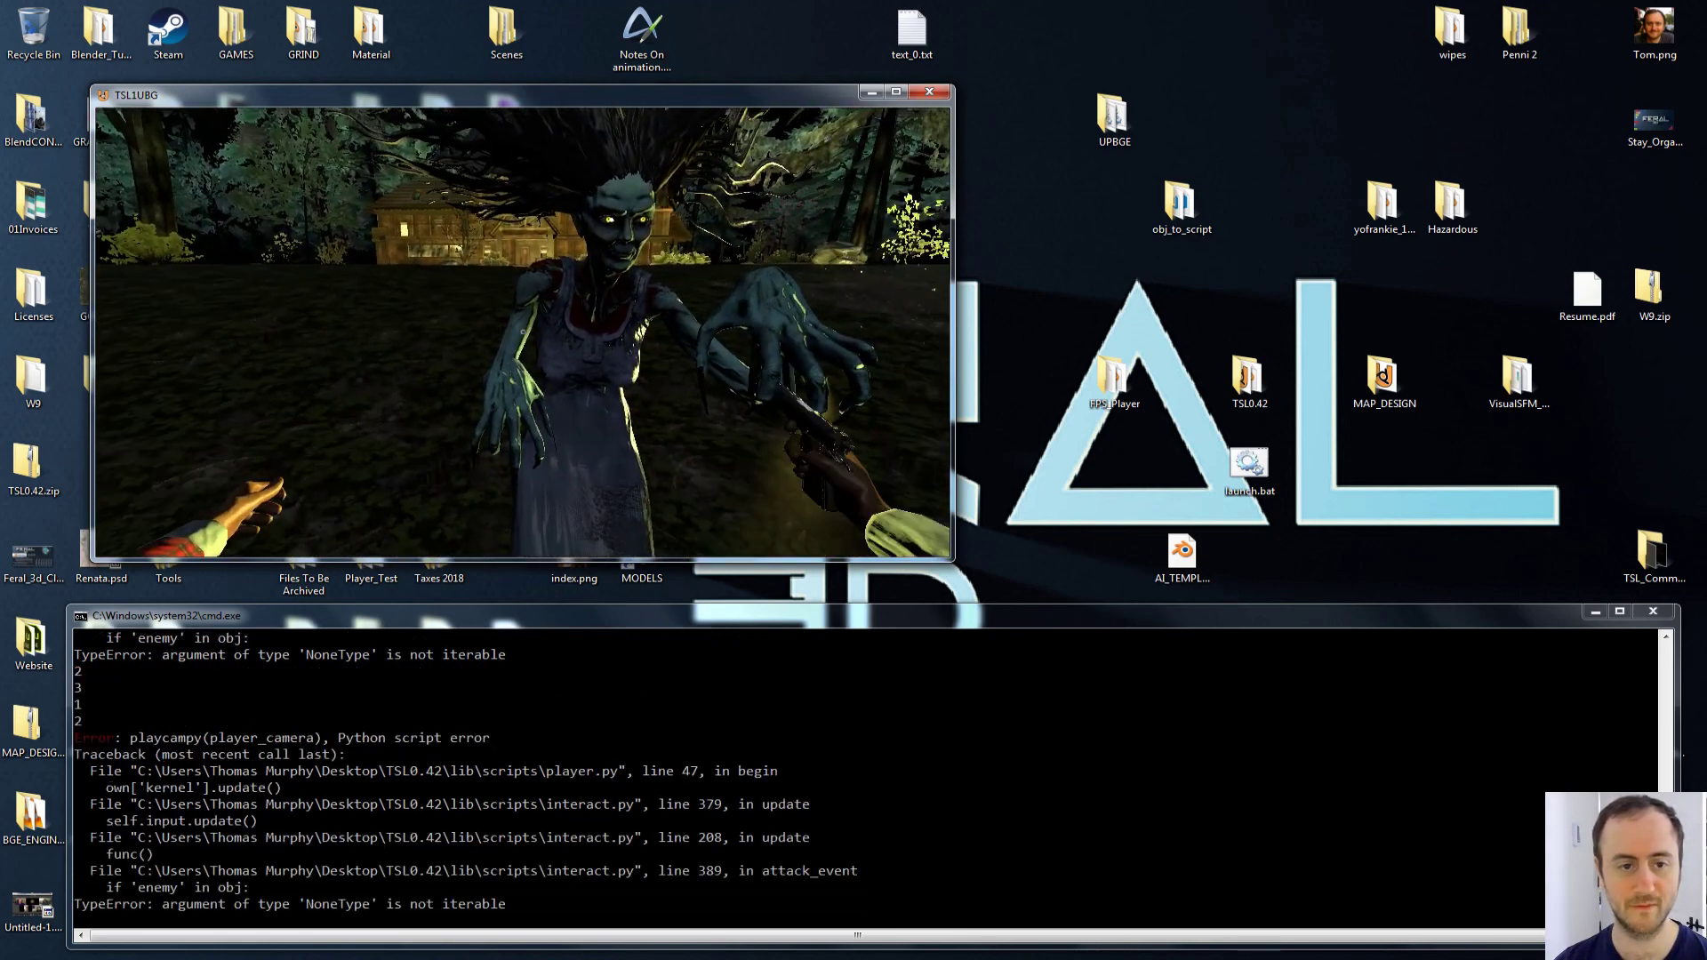
pyautogui.click(523, 332)
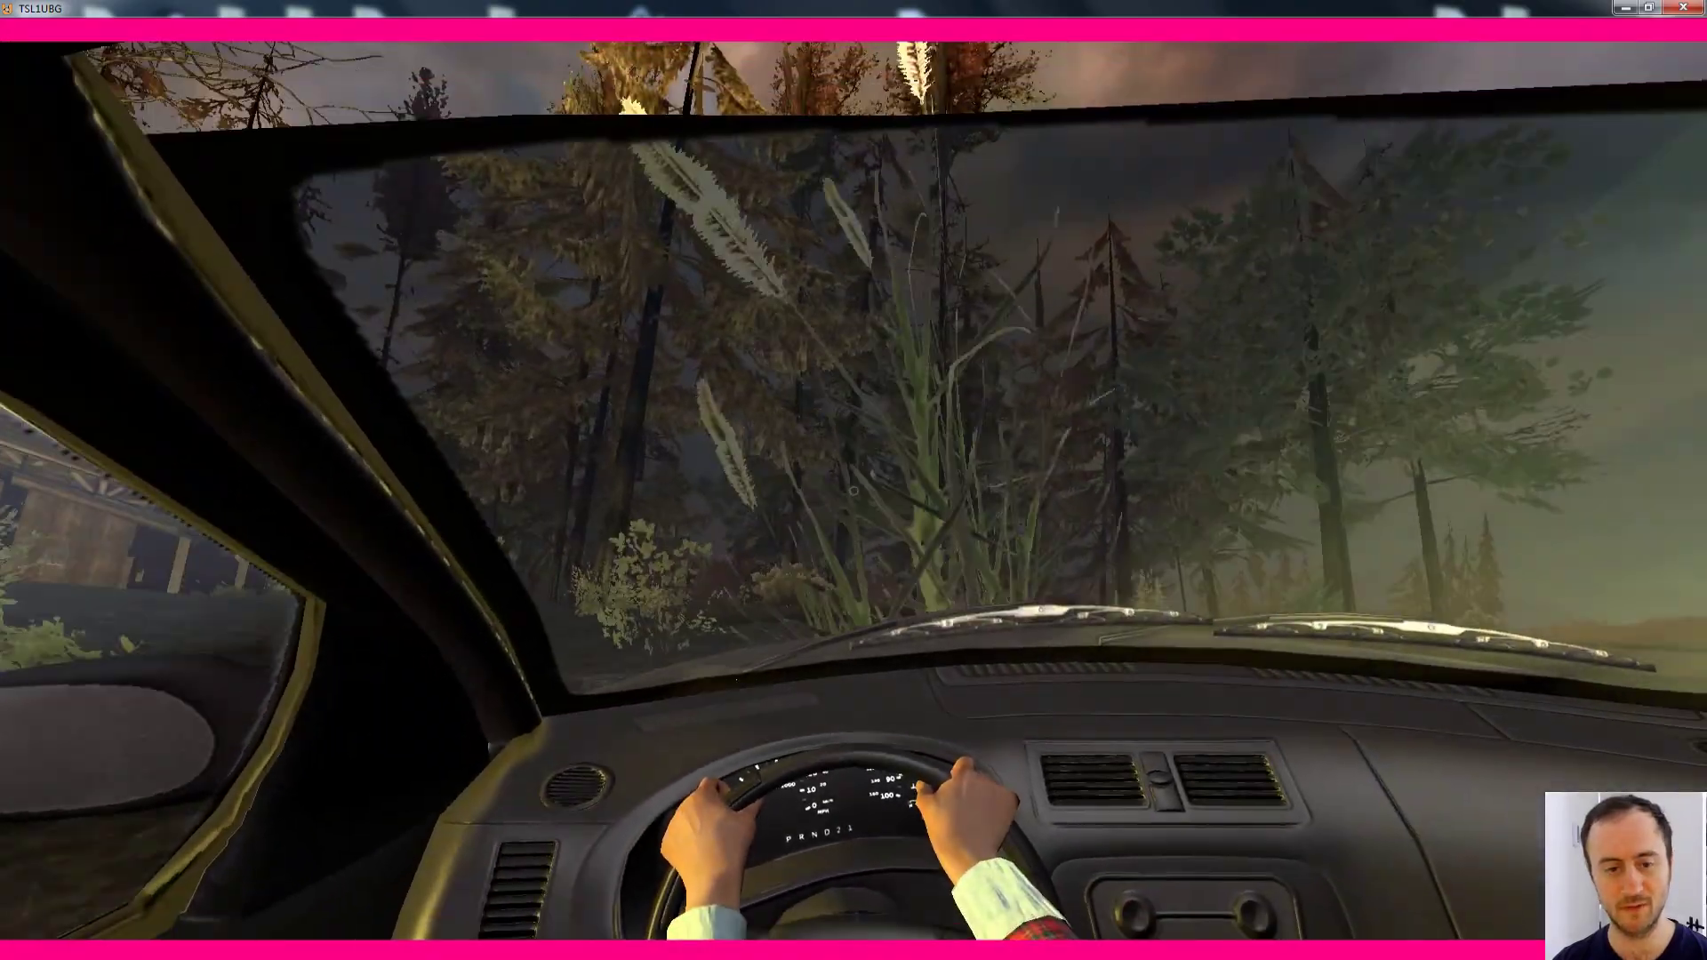
# Step: Drive the car in-game through the forest, into the tunnel and on toward the foggy woods
pyautogui.press('w')
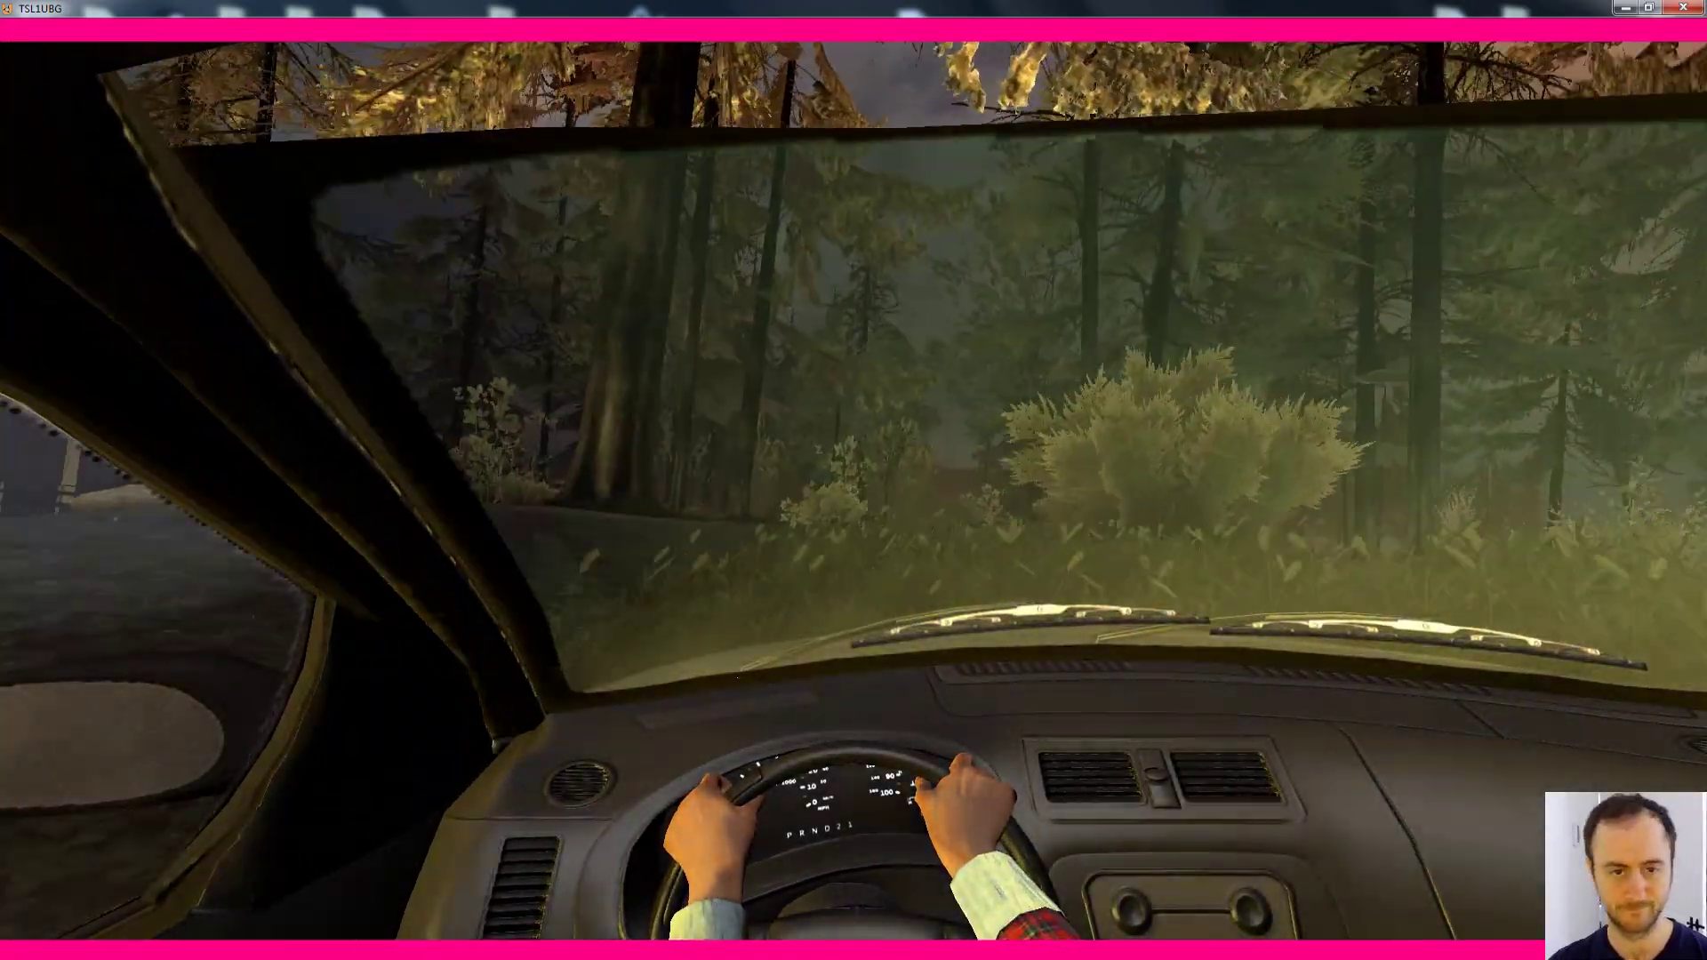
pyautogui.press('w')
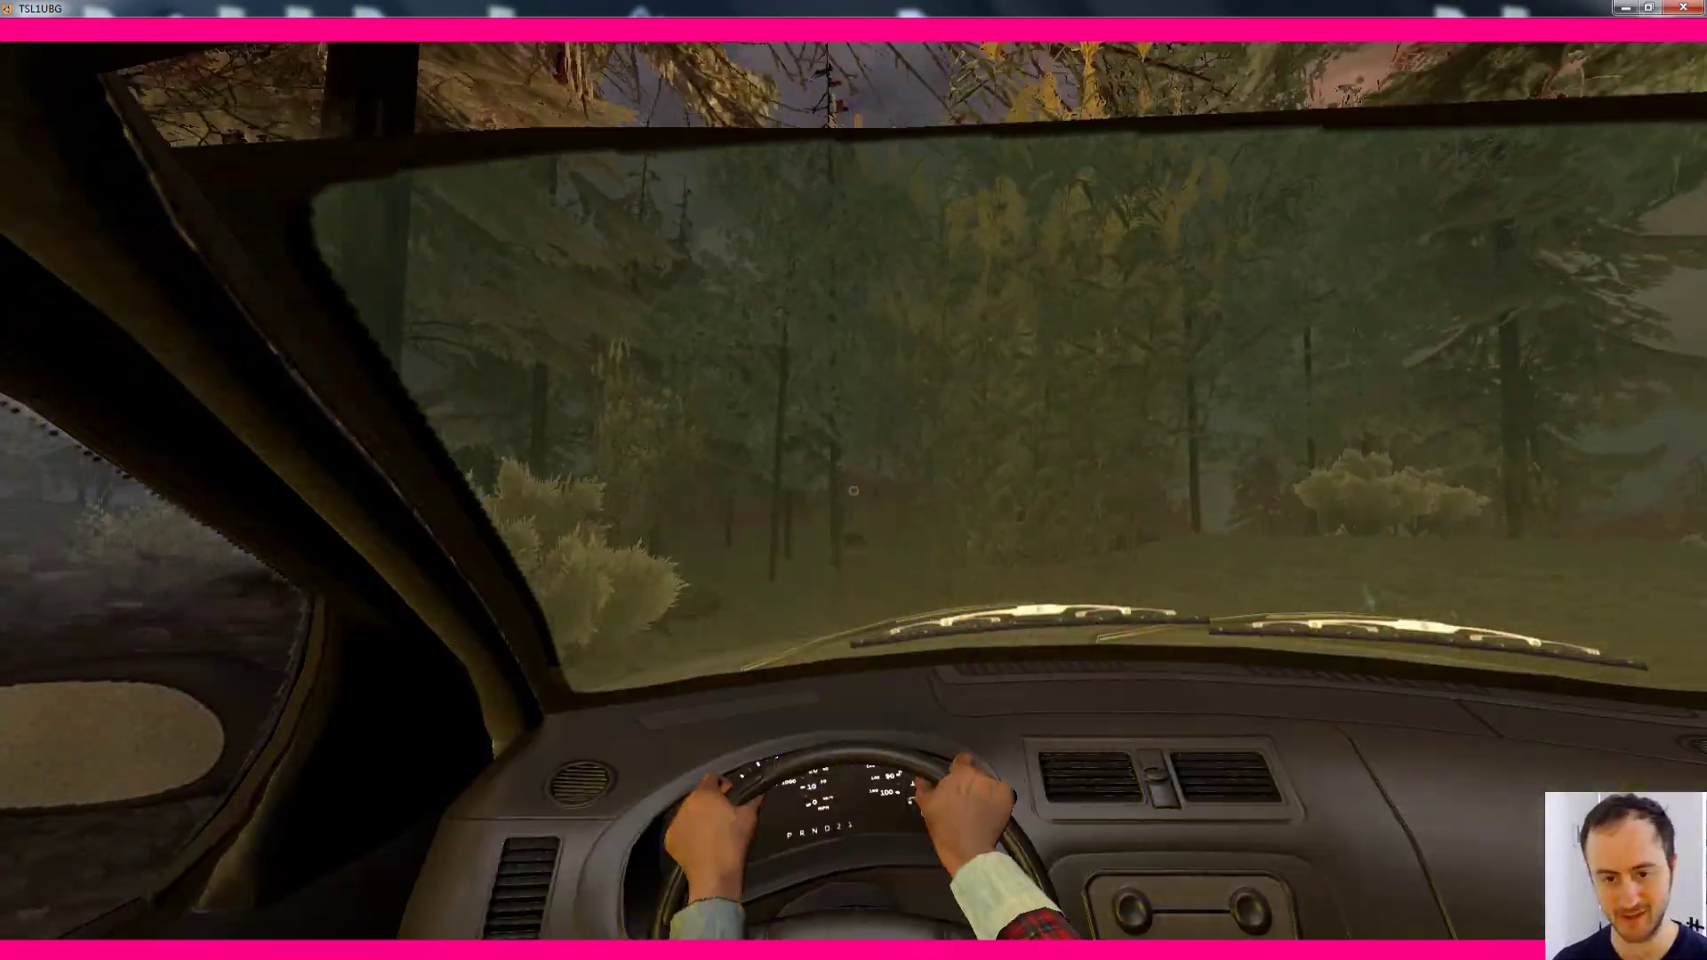
pyautogui.press('w')
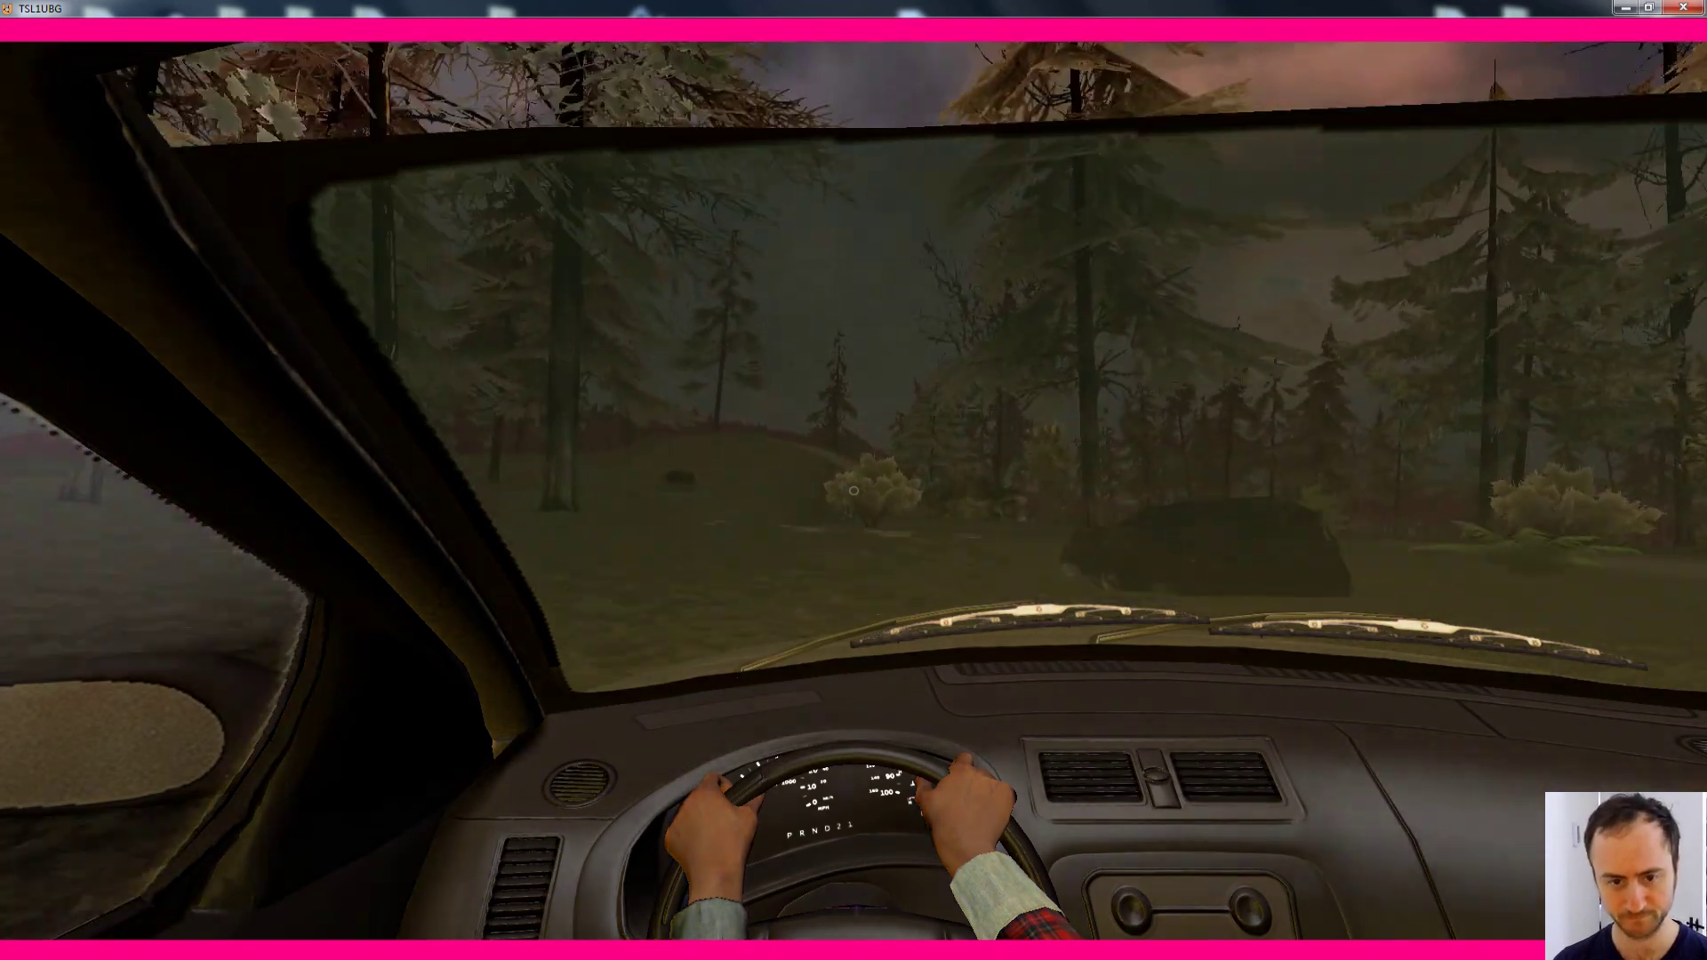
pyautogui.press('w')
pyautogui.press('a')
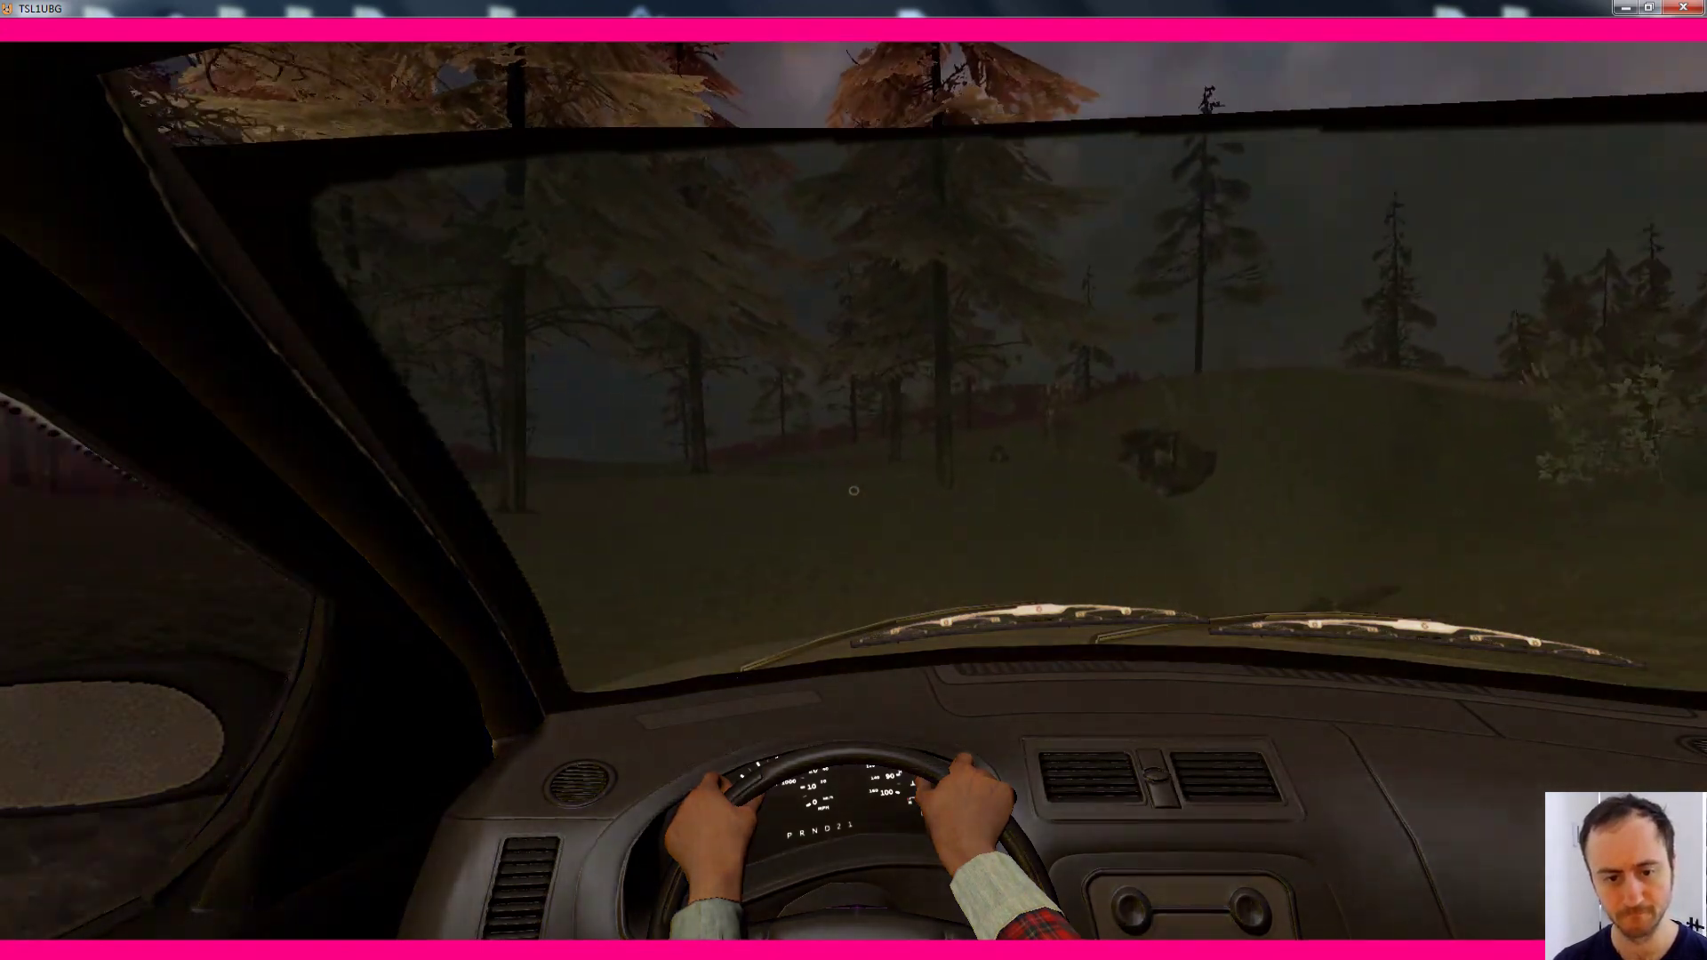
pyautogui.press('w')
pyautogui.press('a')
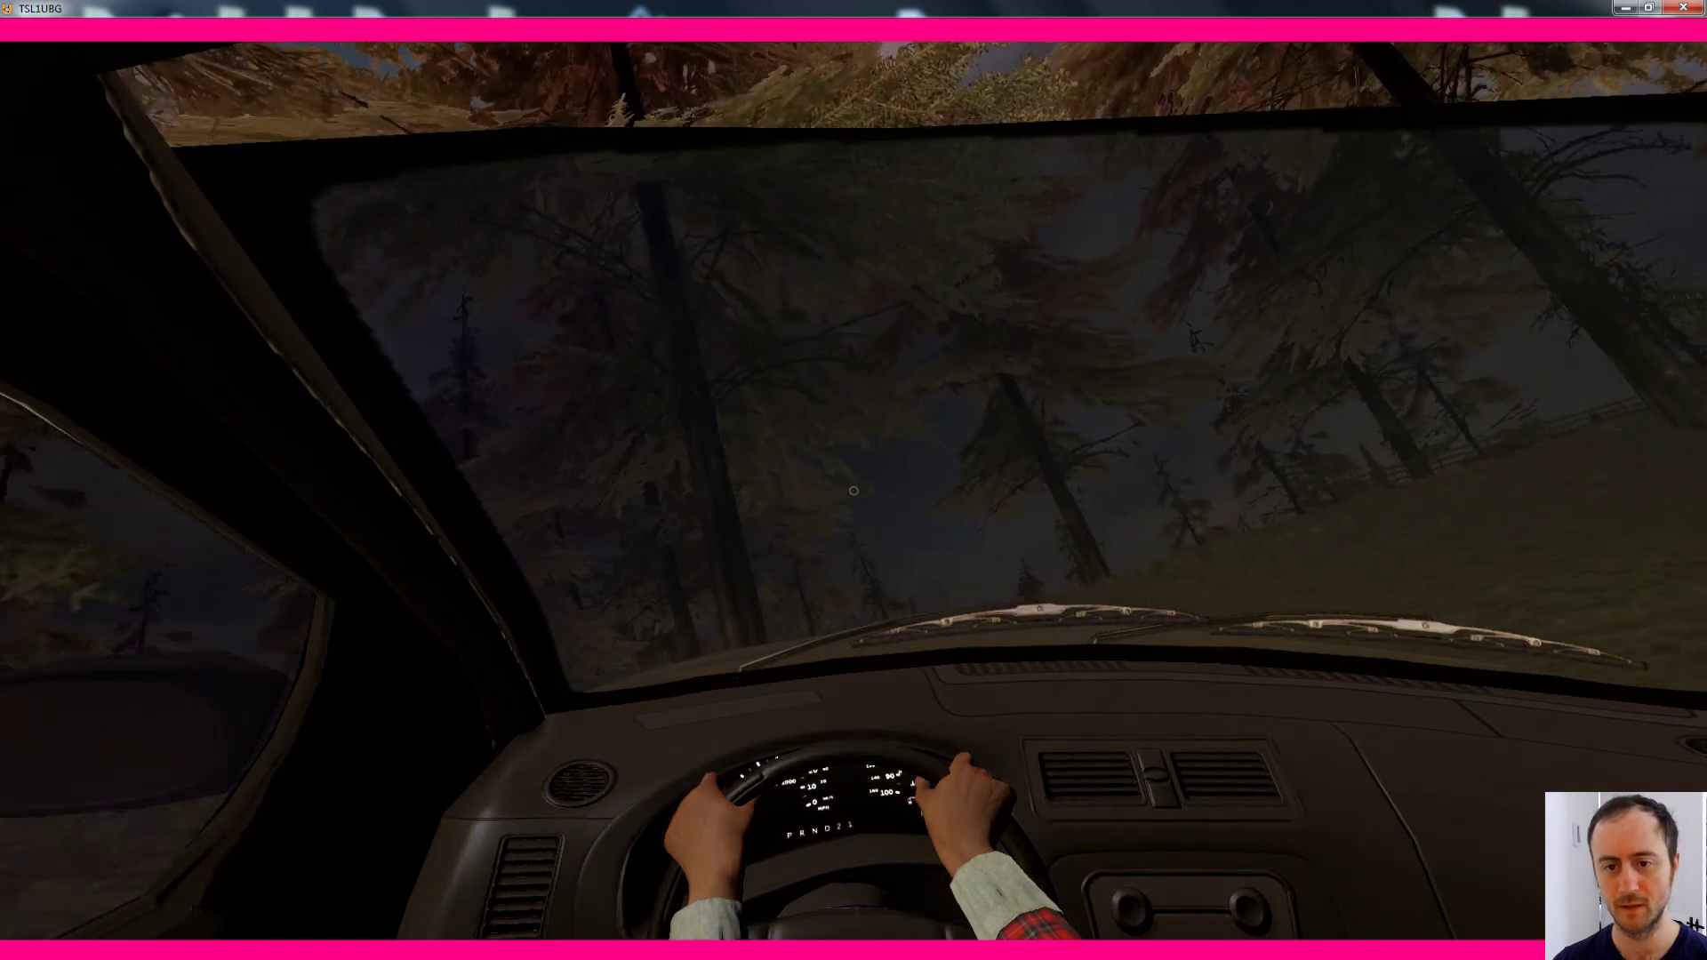
pyautogui.press('w')
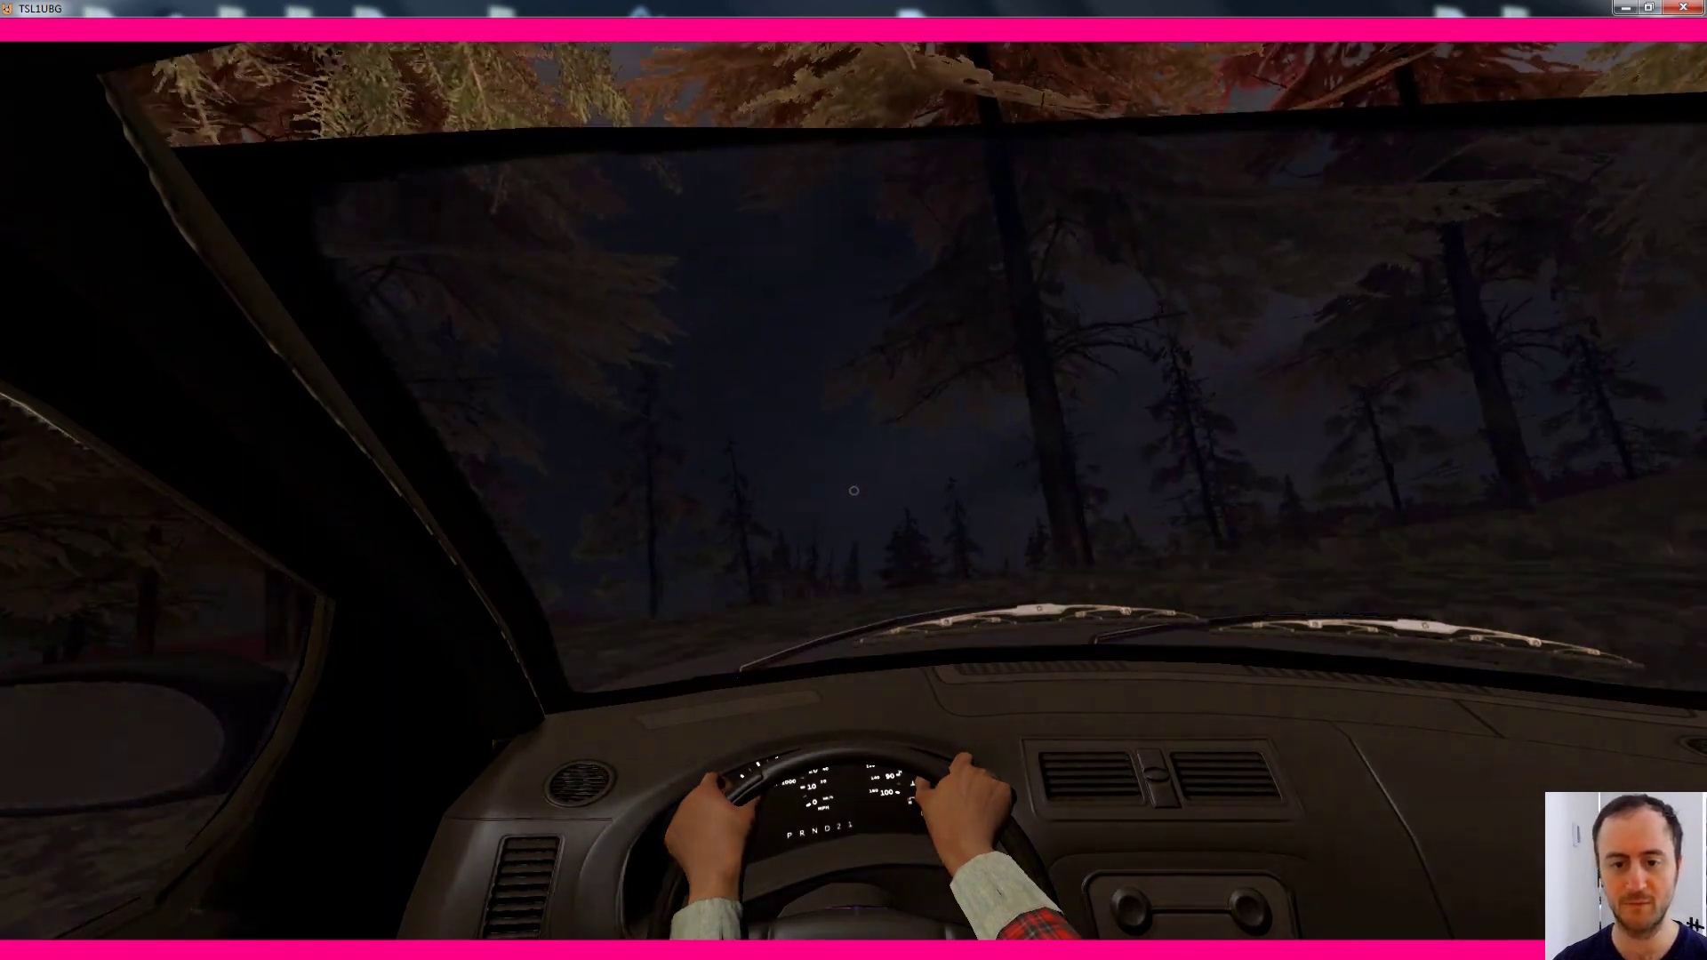
pyautogui.press('w')
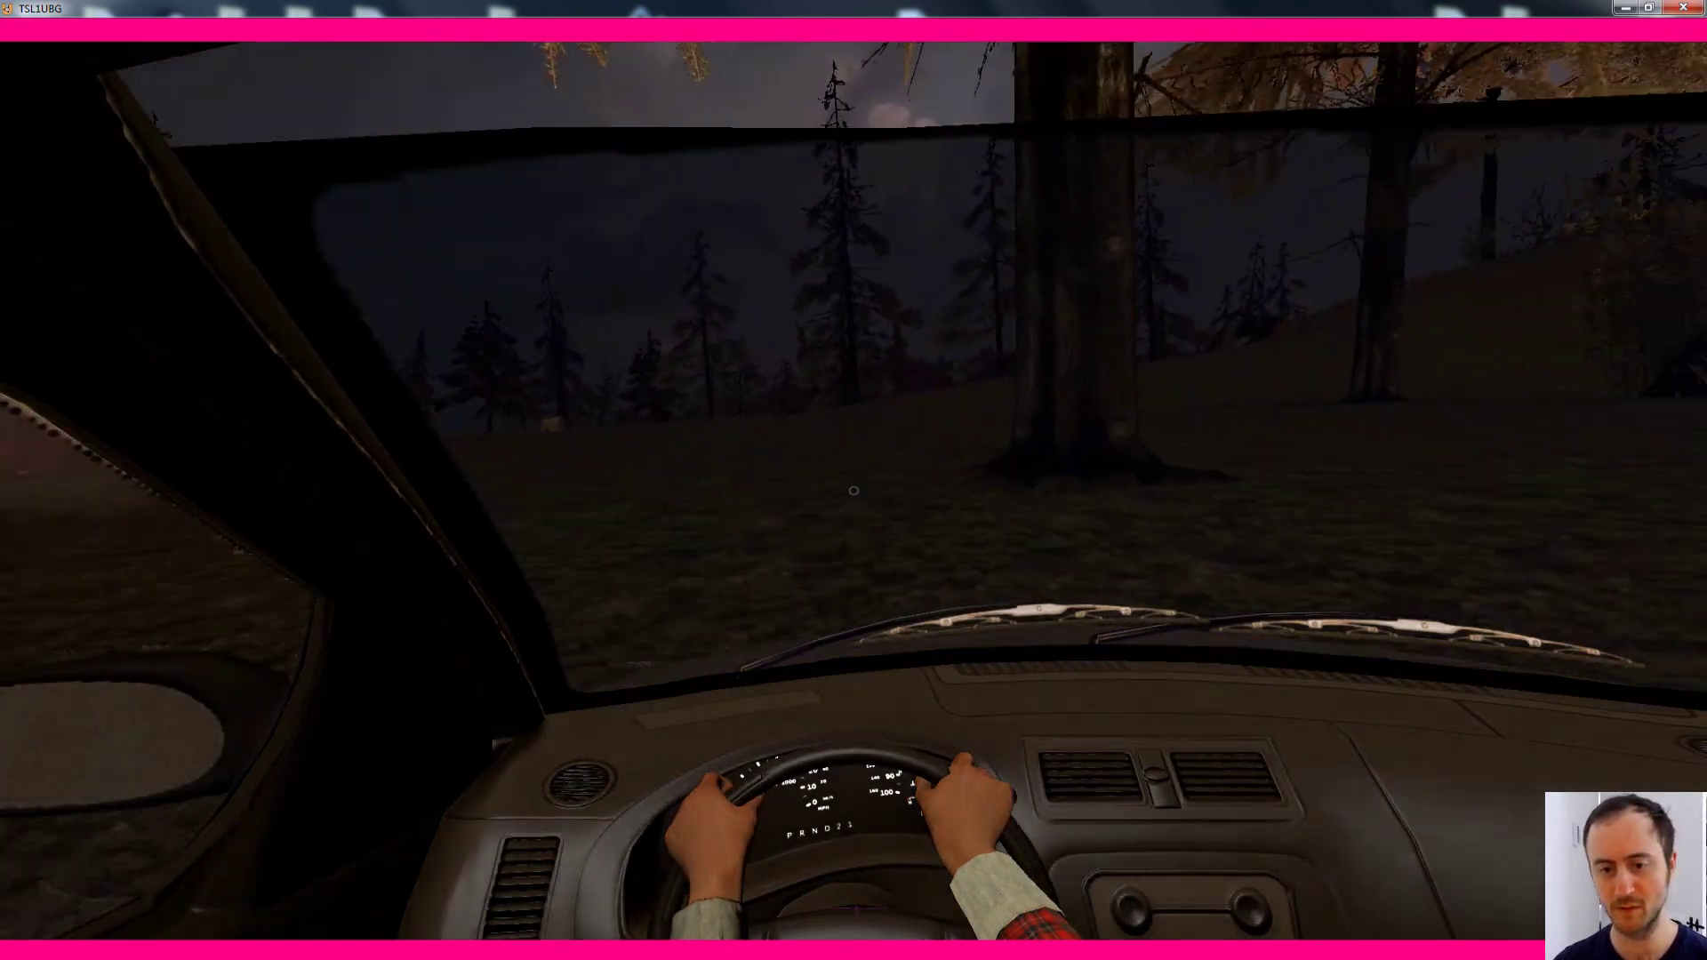
pyautogui.press('w')
pyautogui.press('d')
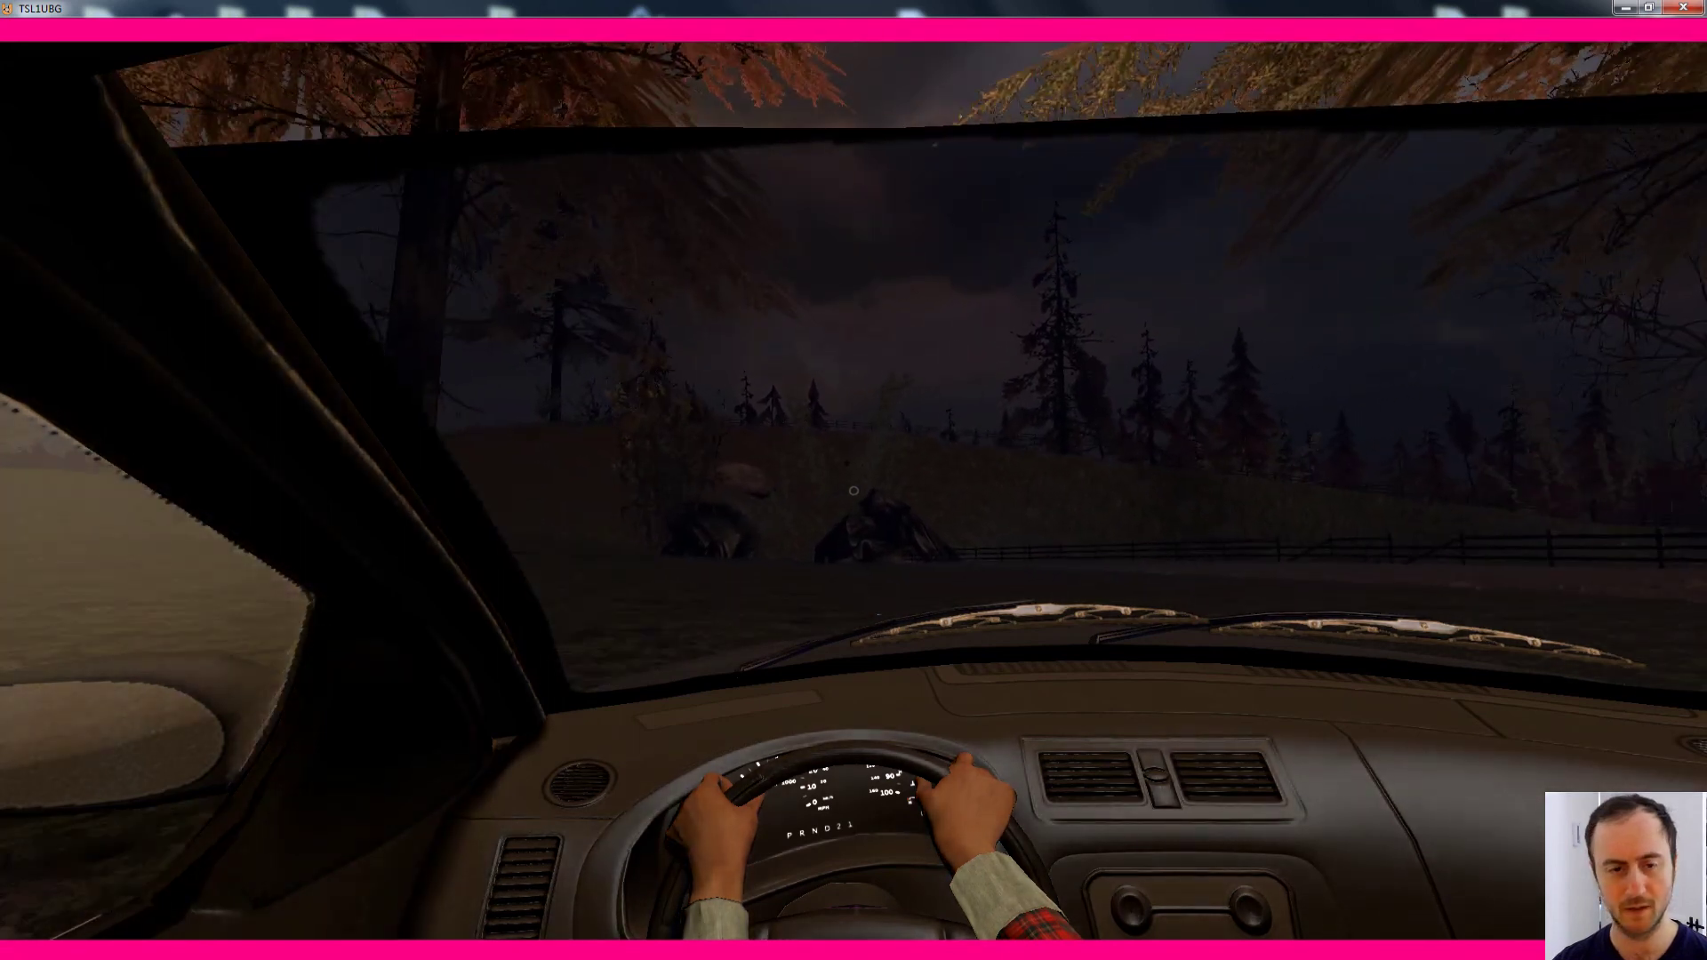
pyautogui.press('w')
pyautogui.press('a')
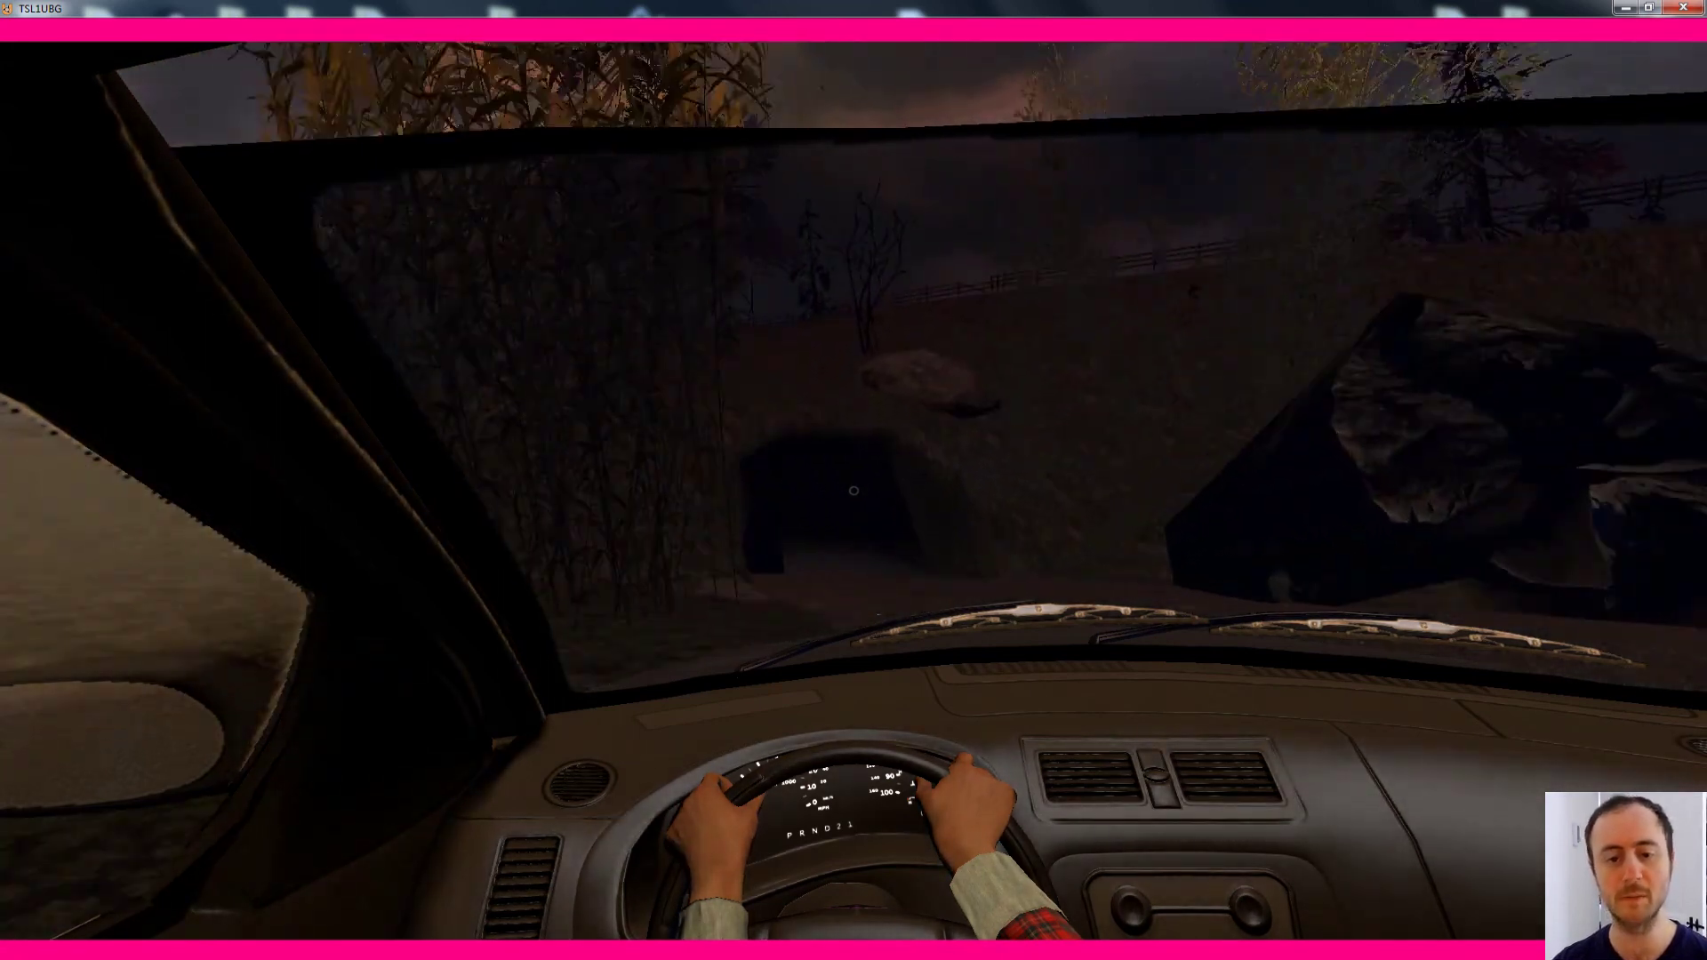
pyautogui.press('w')
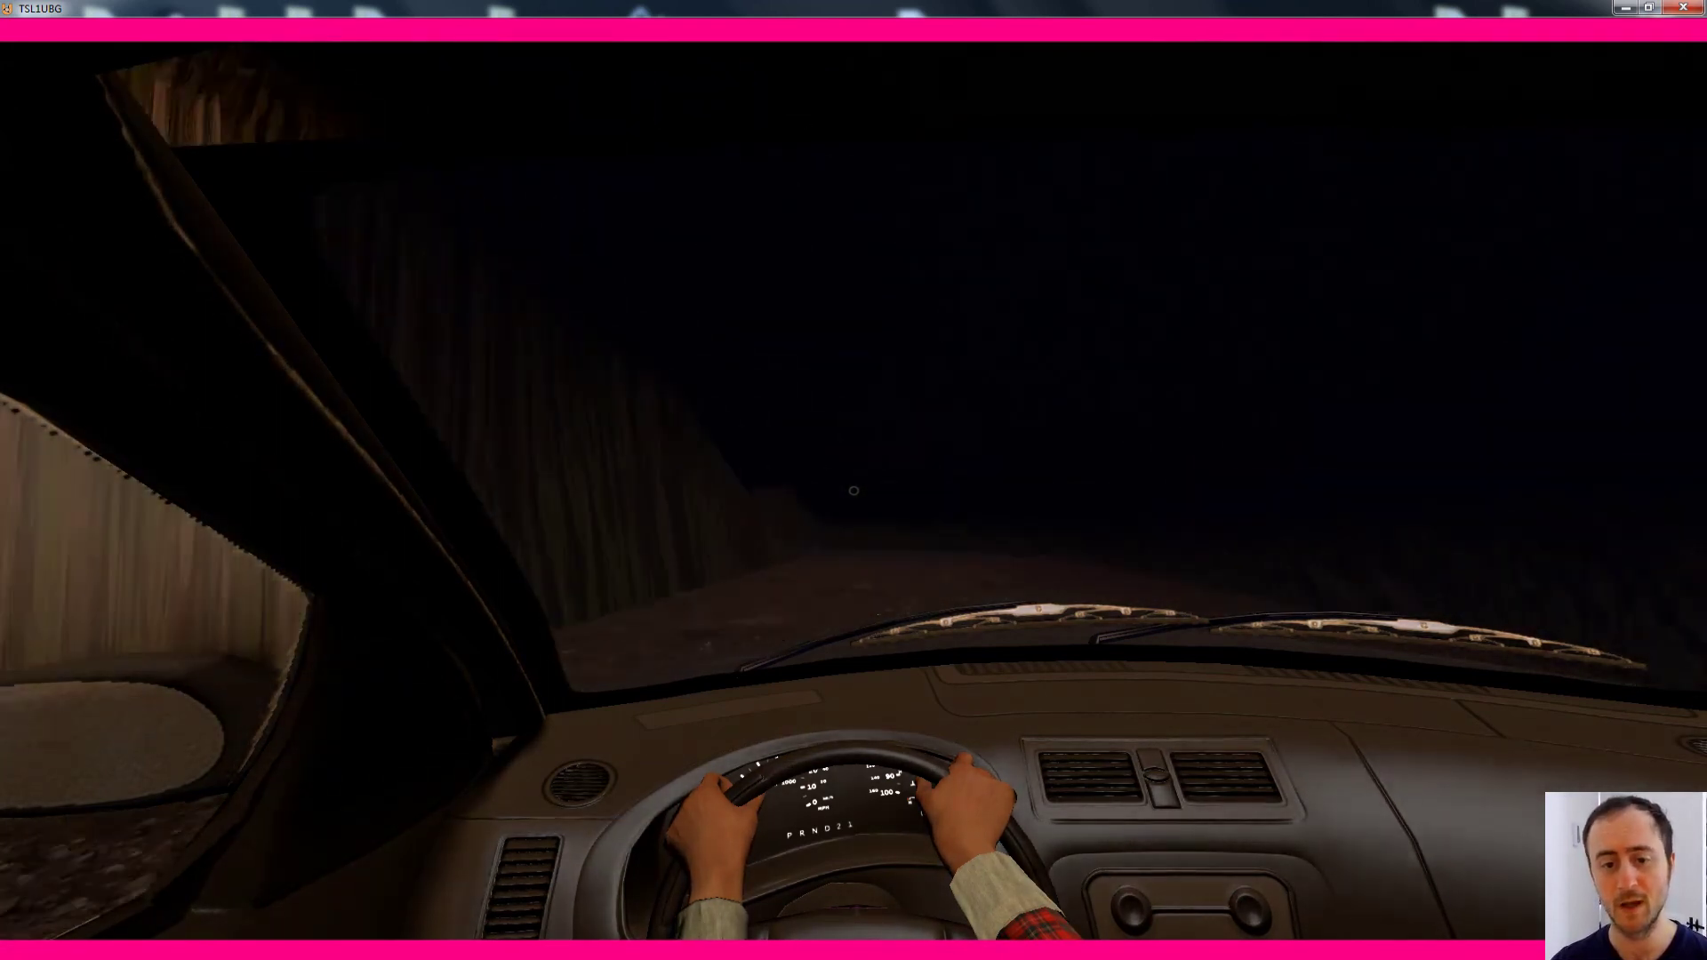
pyautogui.press('w')
pyautogui.press('a')
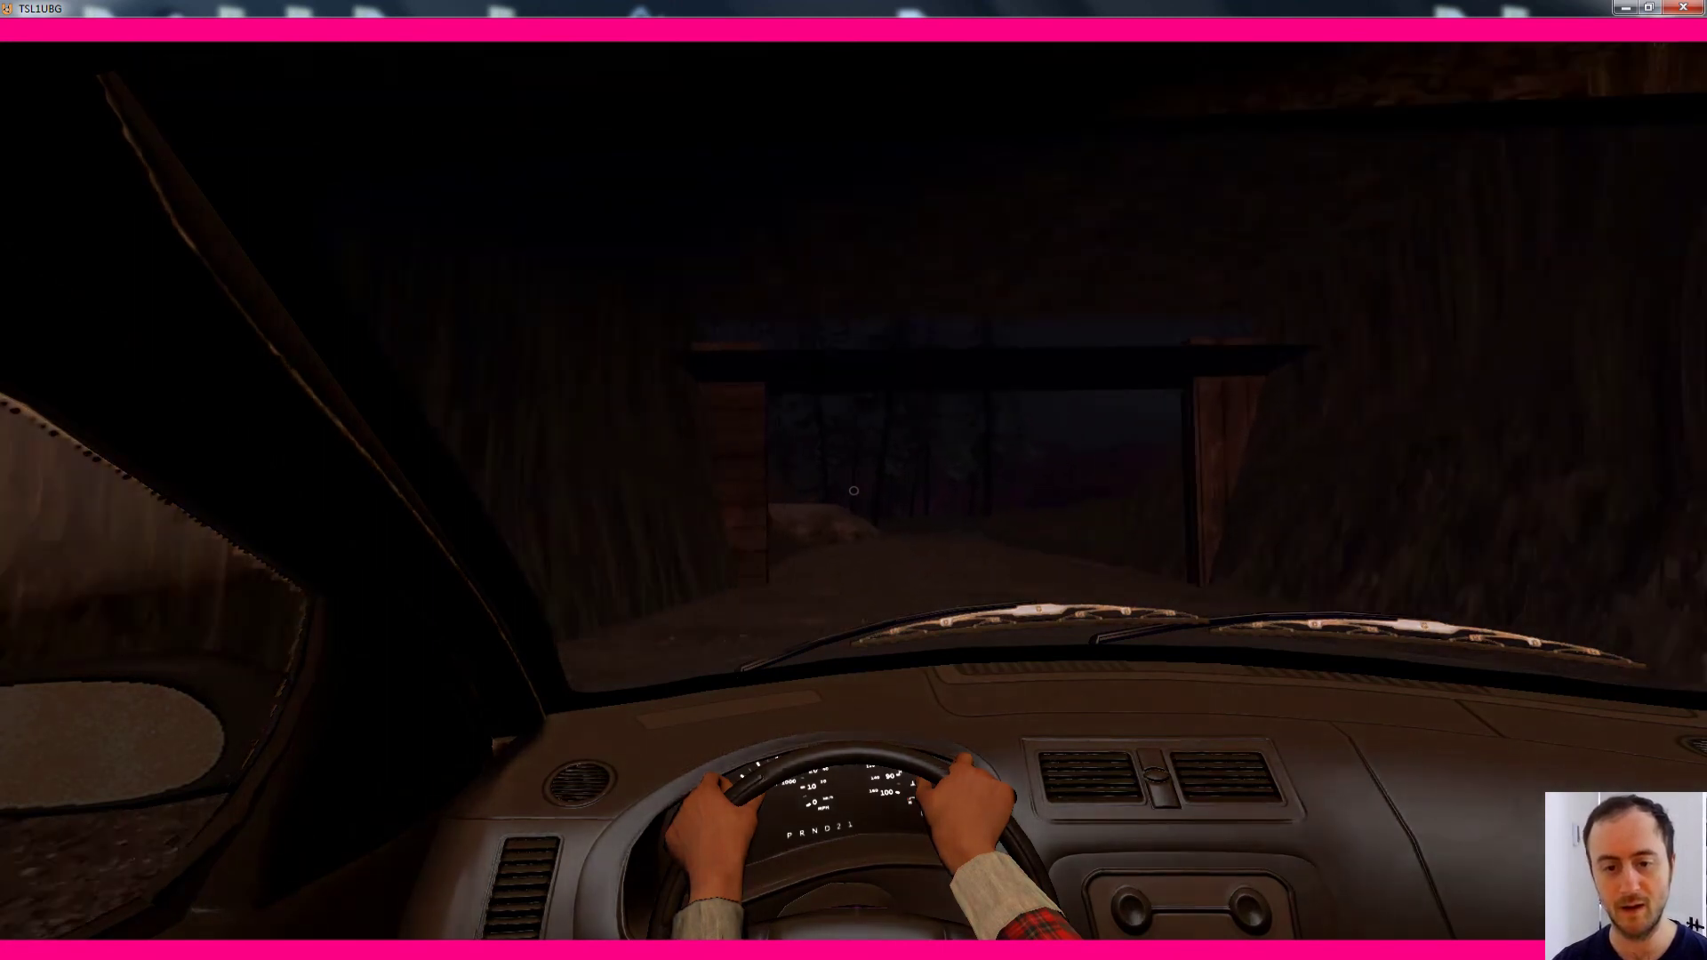
pyautogui.press('w')
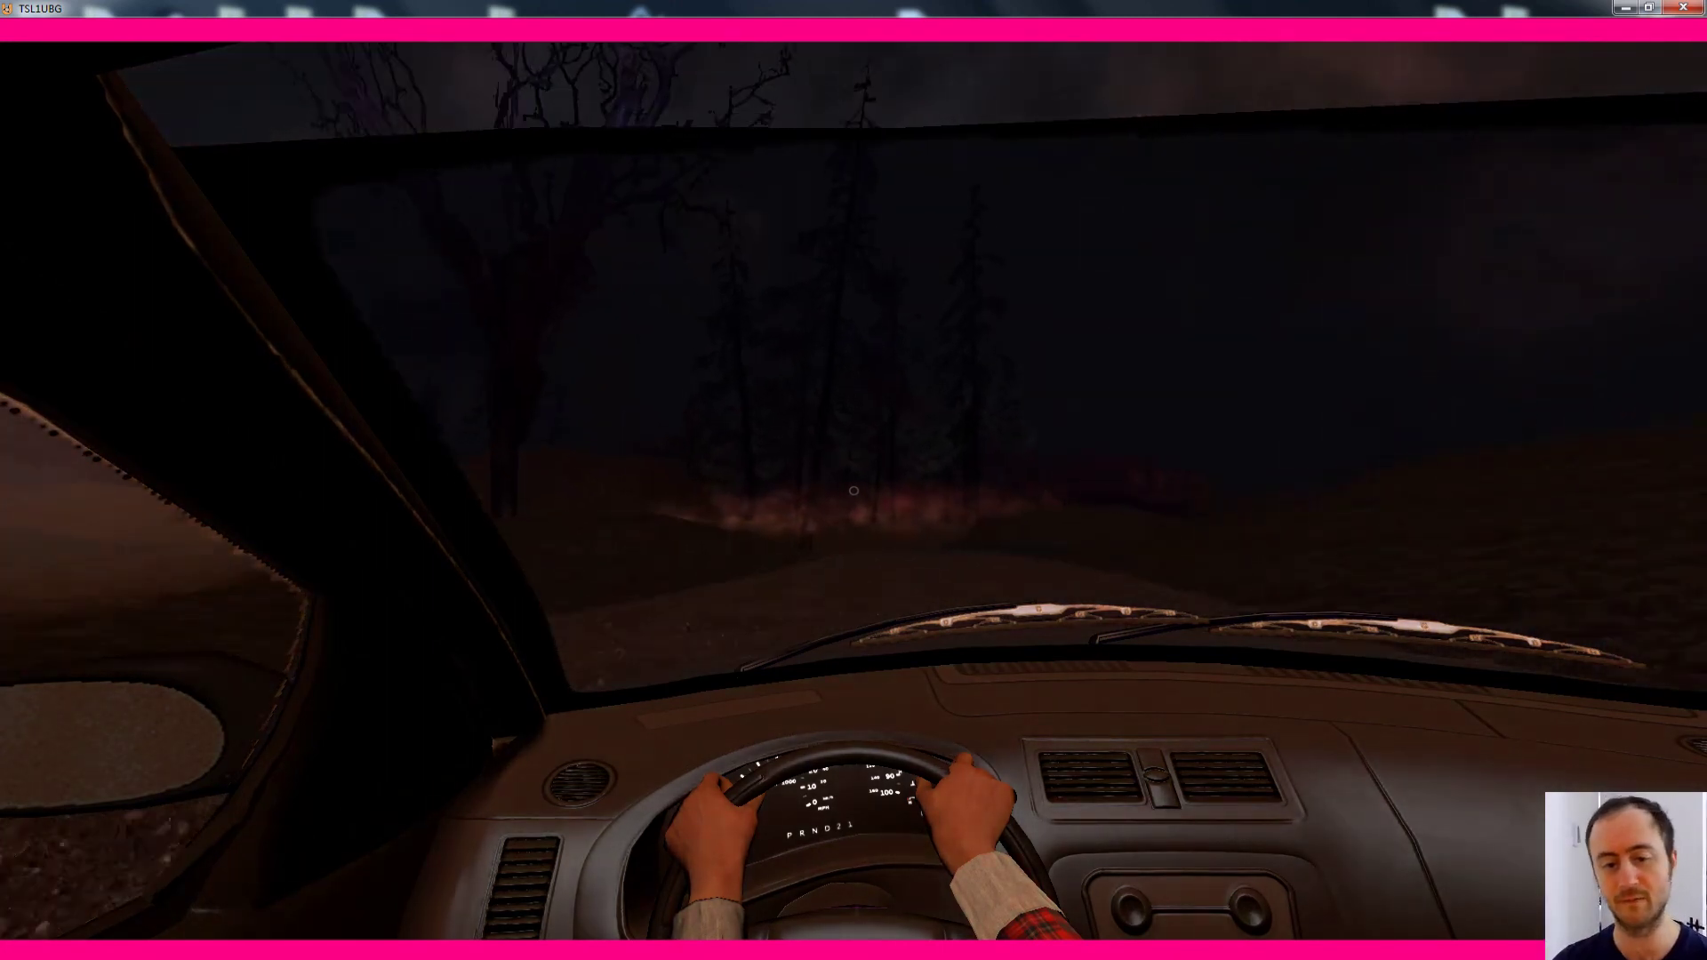
pyautogui.press('w')
pyautogui.press('a')
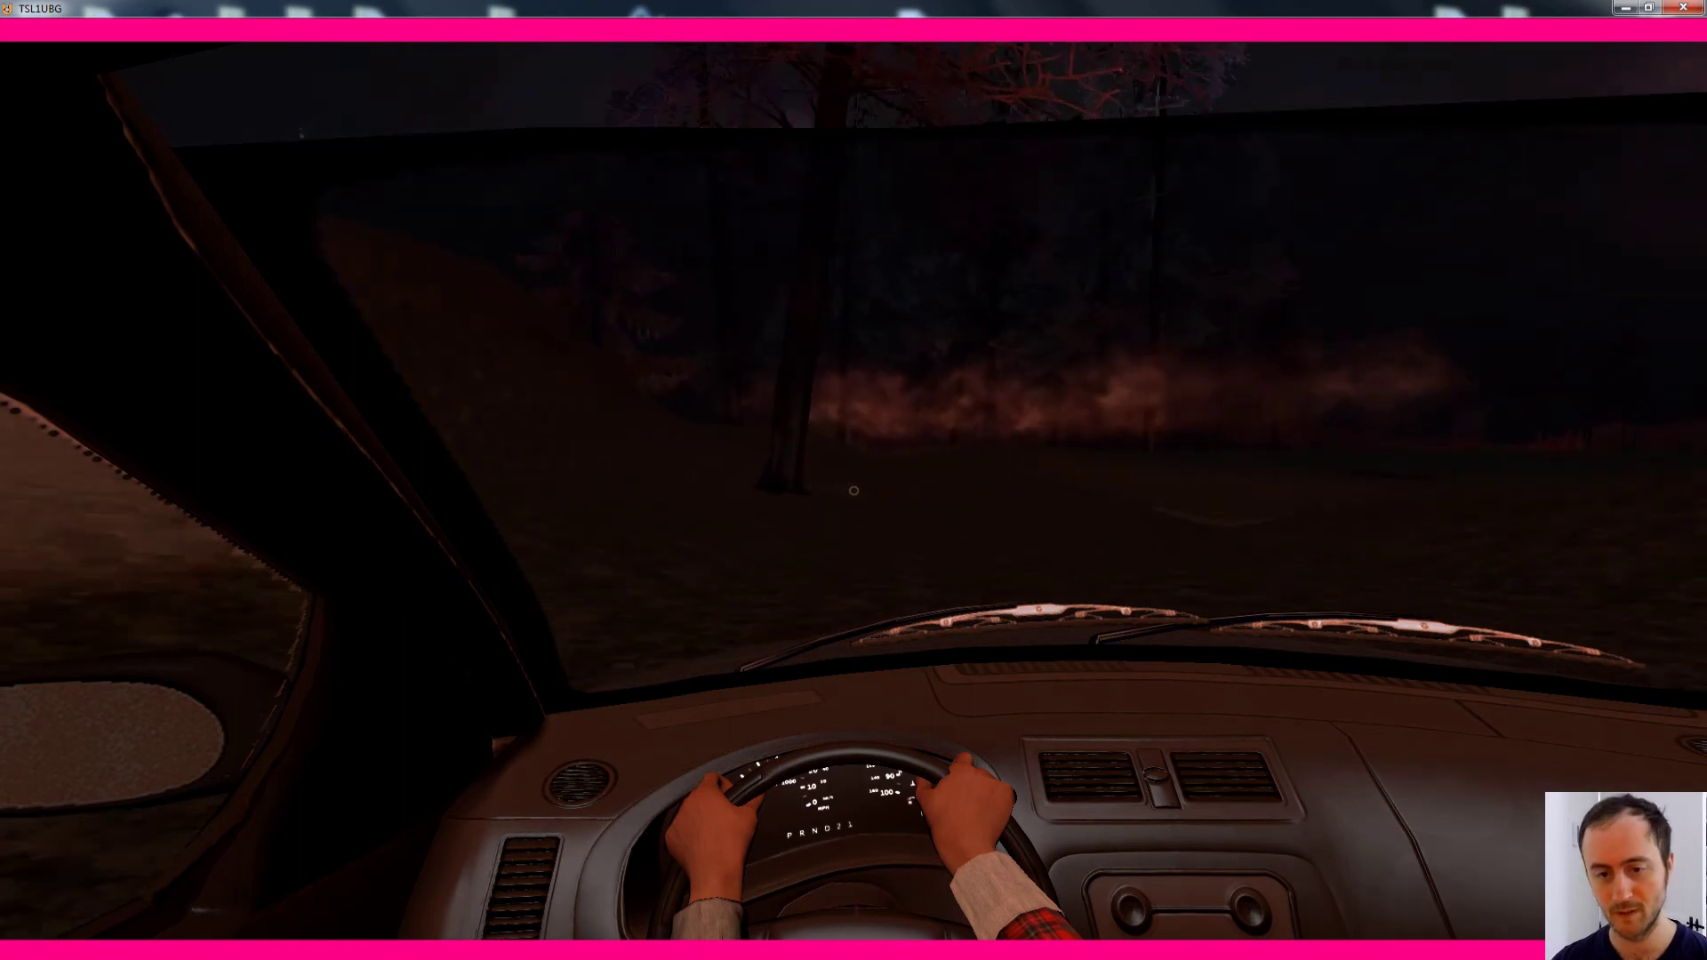
pyautogui.press('w')
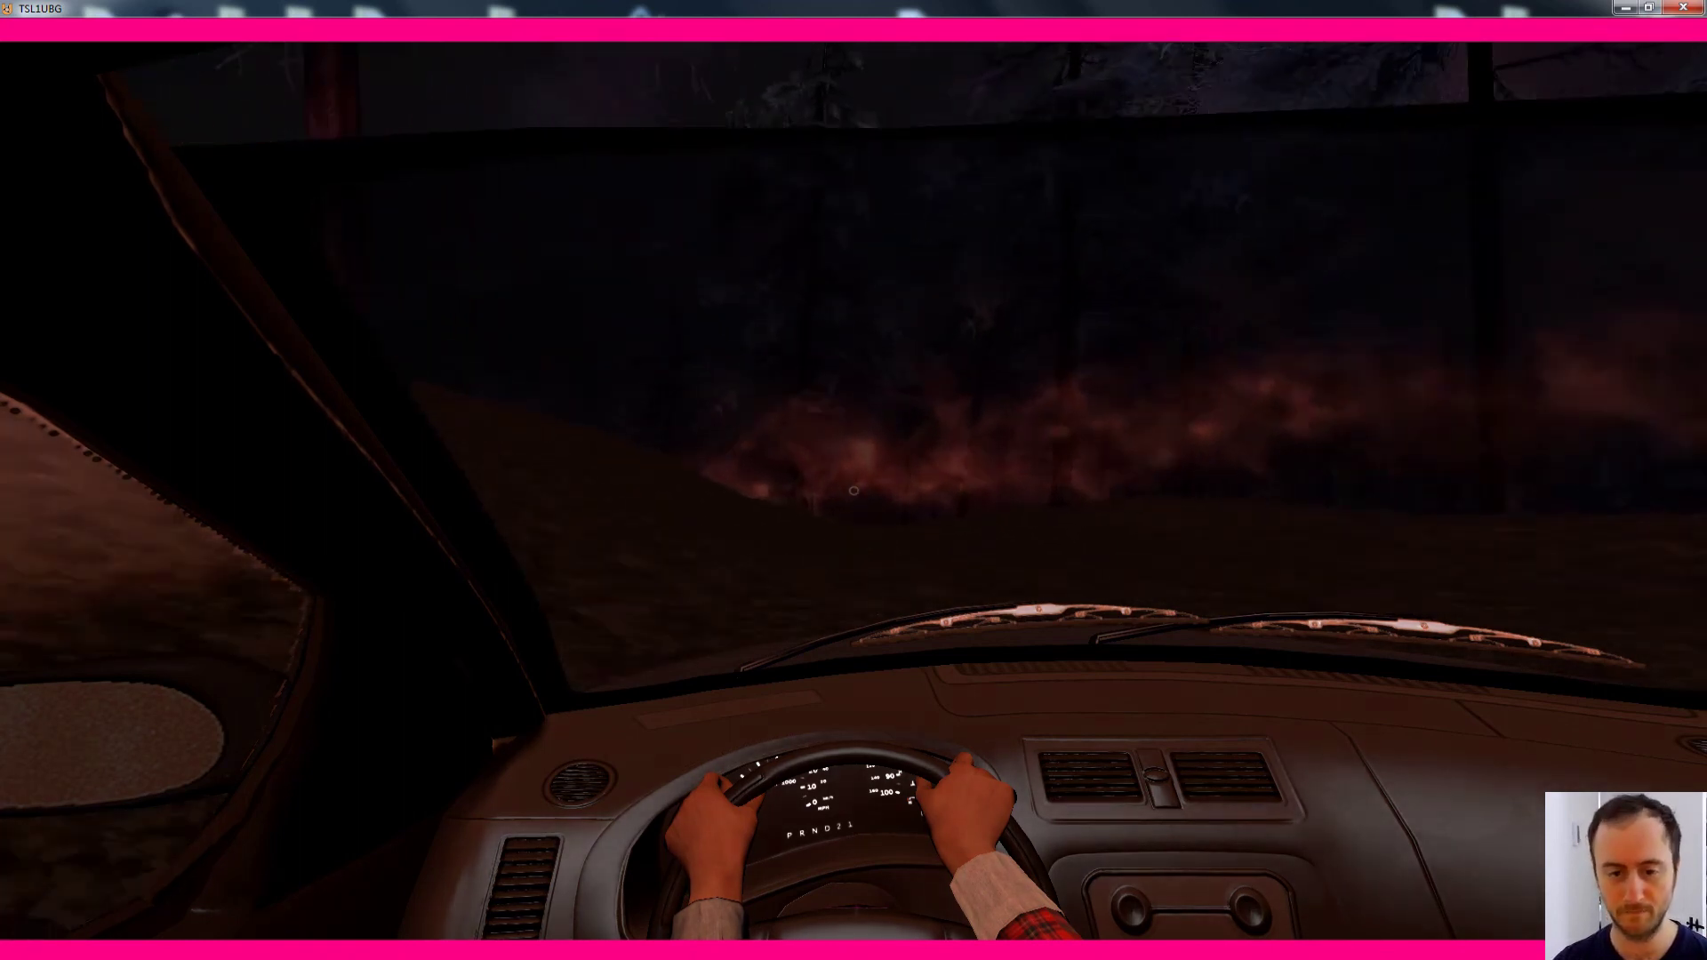
pyautogui.press('w')
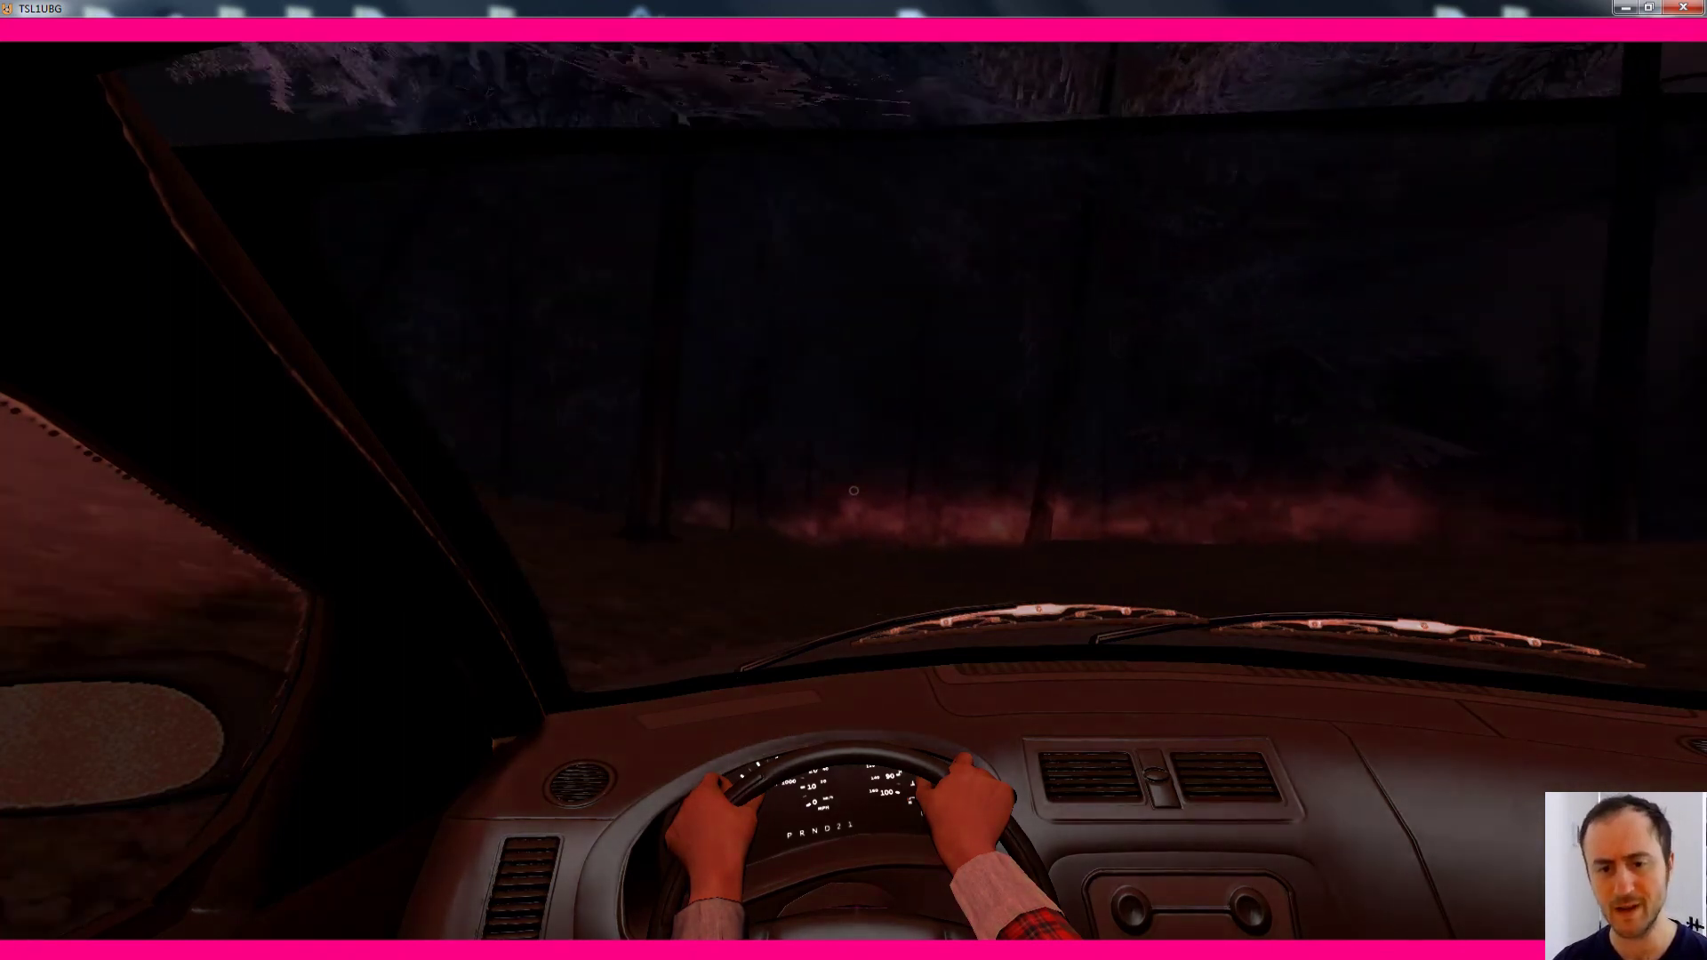
pyautogui.press('w')
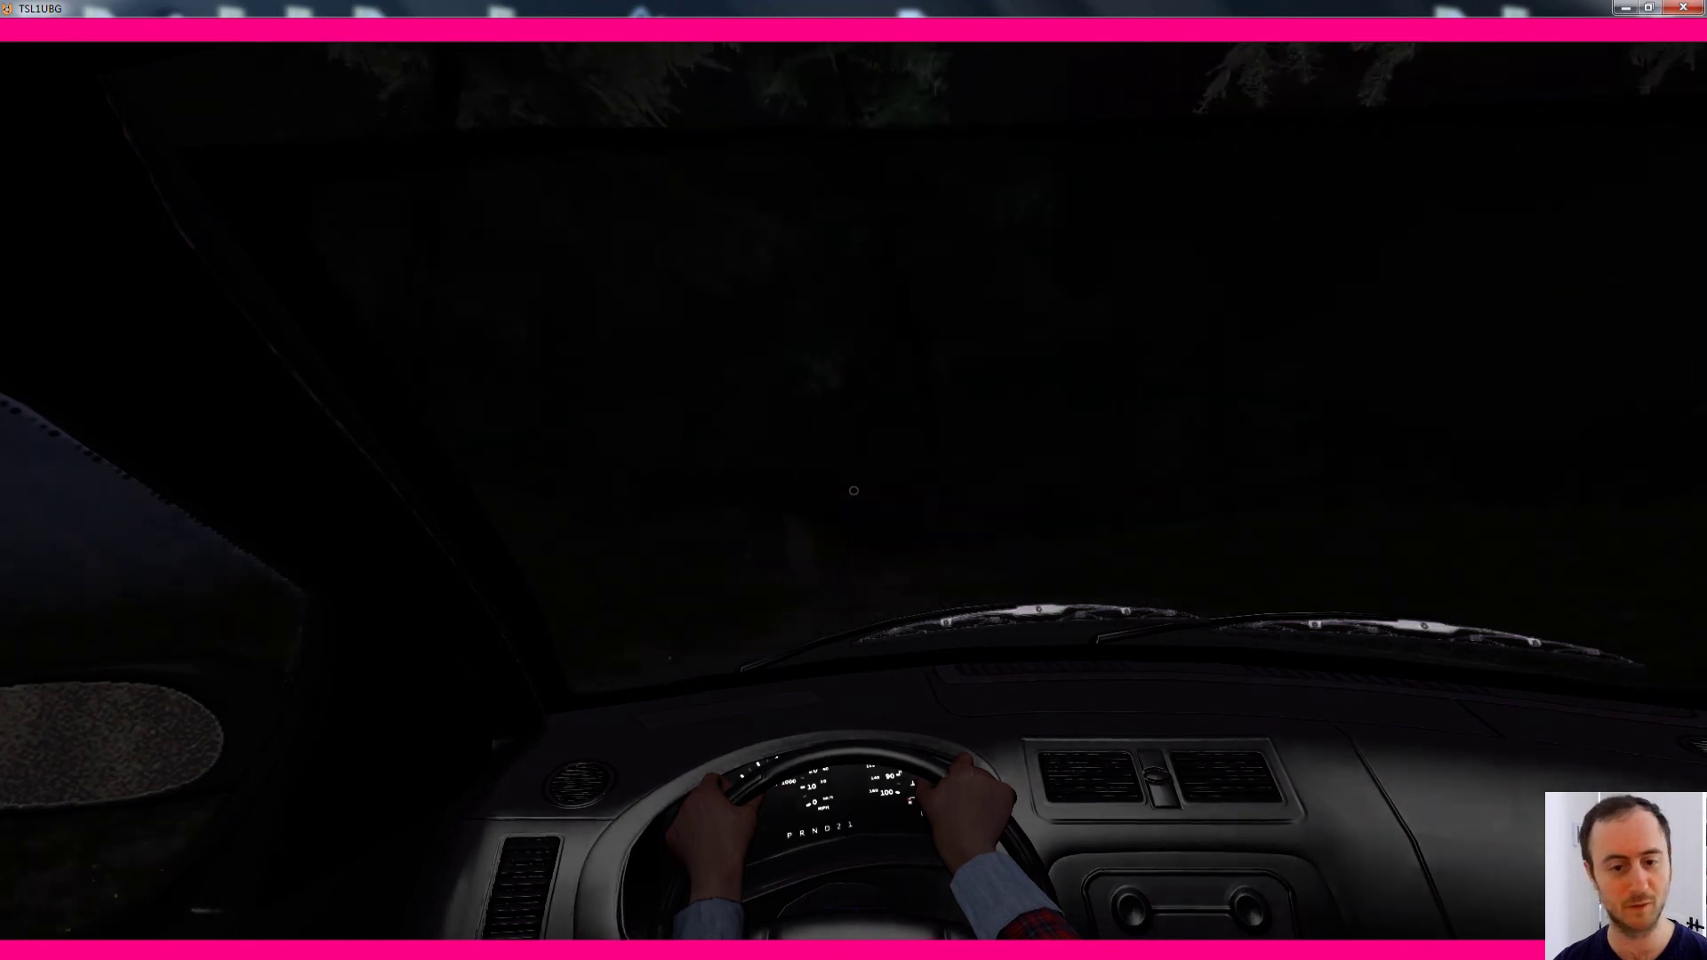
# Step: Continue on foot with the flashlight in hand, and switch to OBS Studio
pyautogui.press('f')
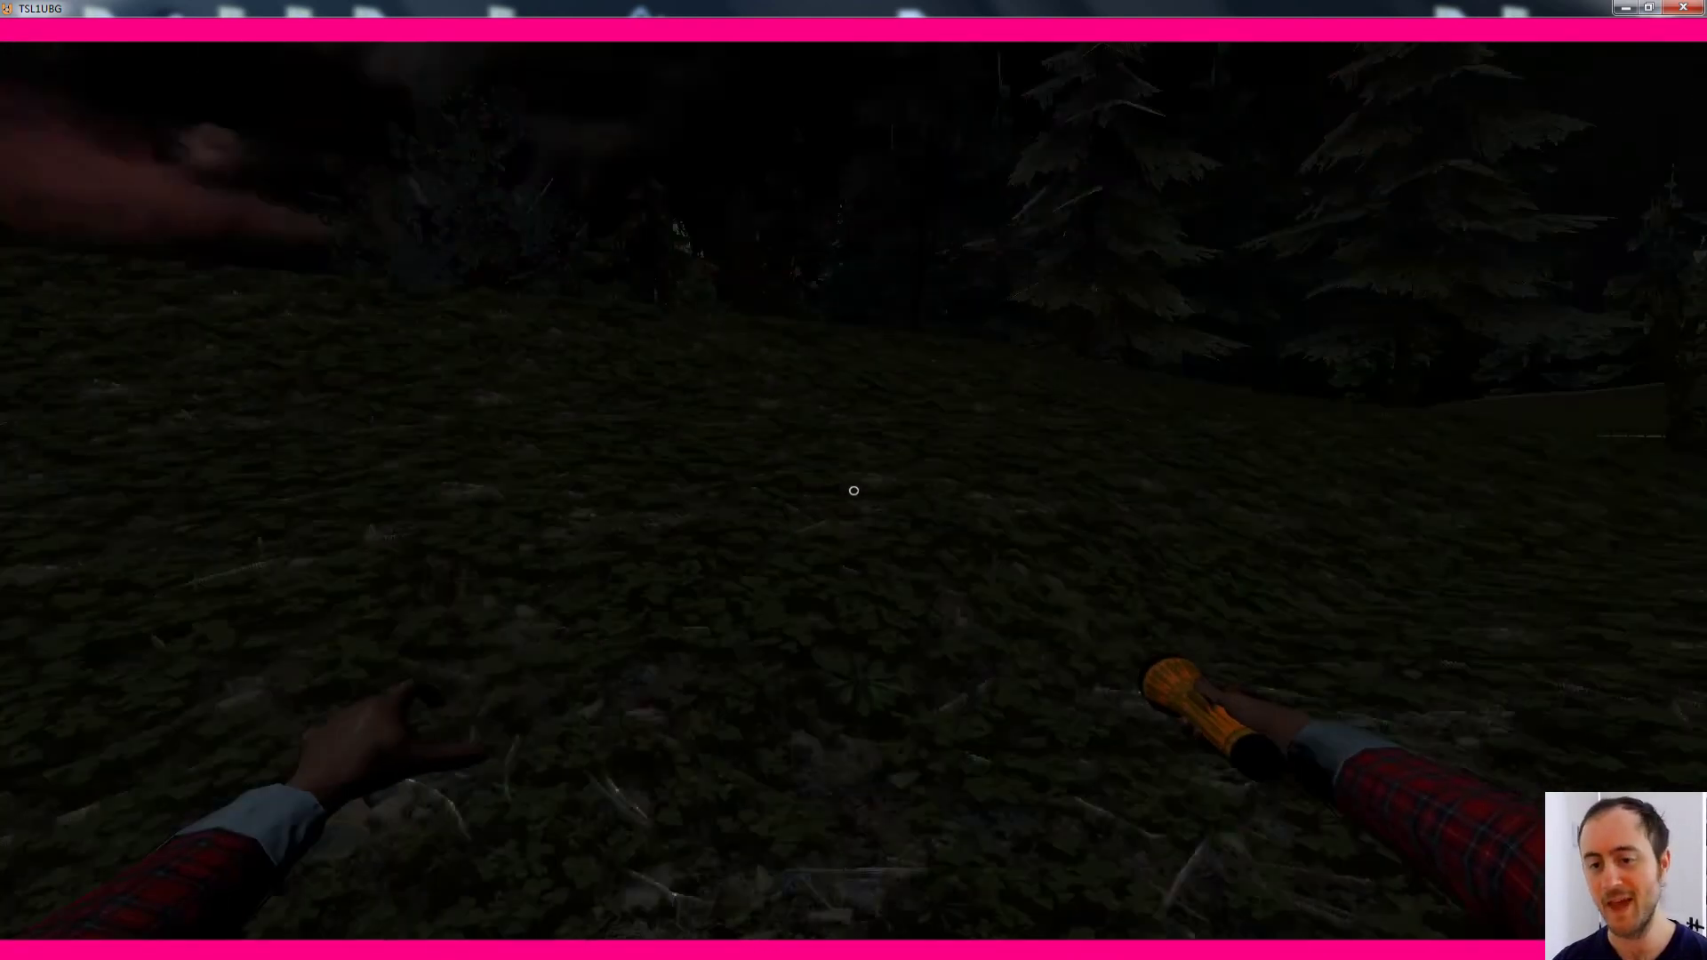
pyautogui.hotkey('alt', 'Tab')
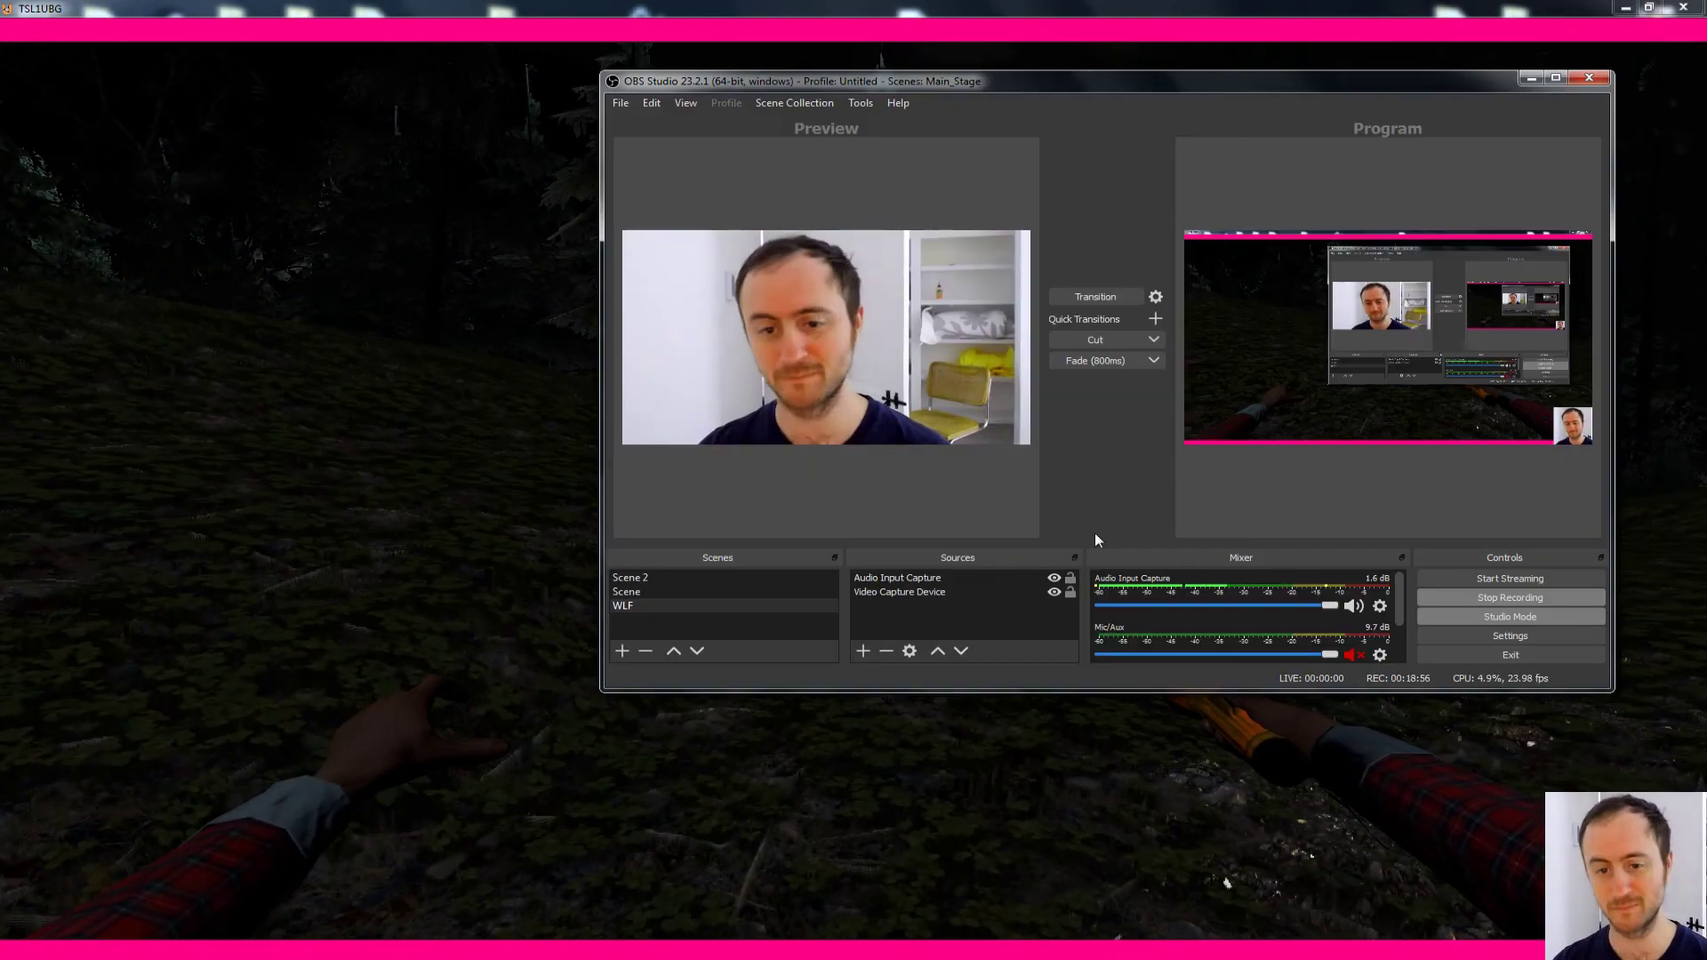